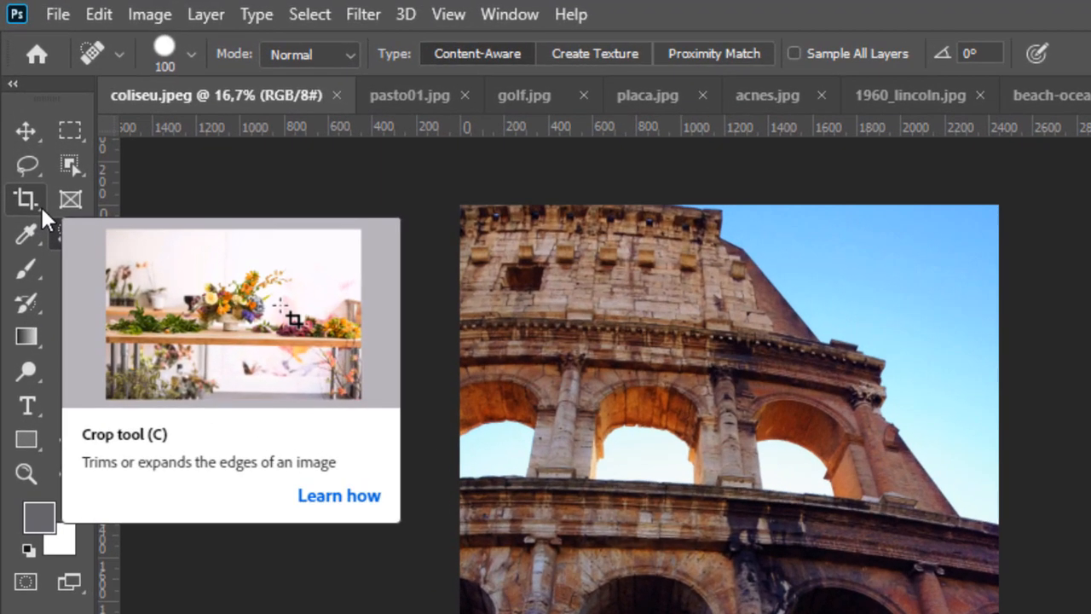
- Activate the Crop tool and try the W x H x Resolution, 1:1 (Square) and 4:5 (8:10) presets on the Colosseum photo
left_click(41, 208)
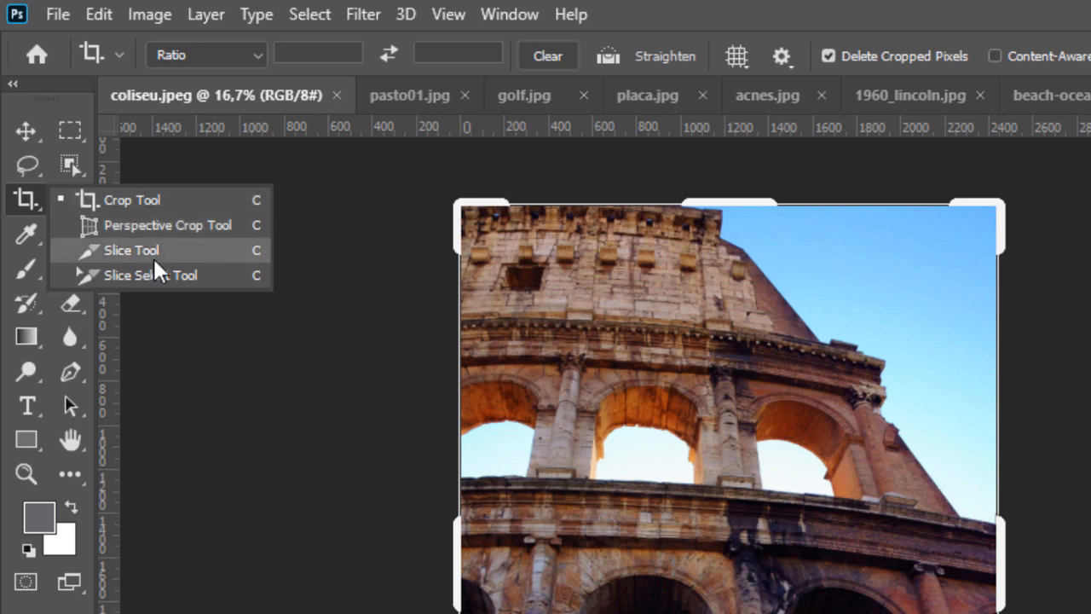
left_click(143, 200)
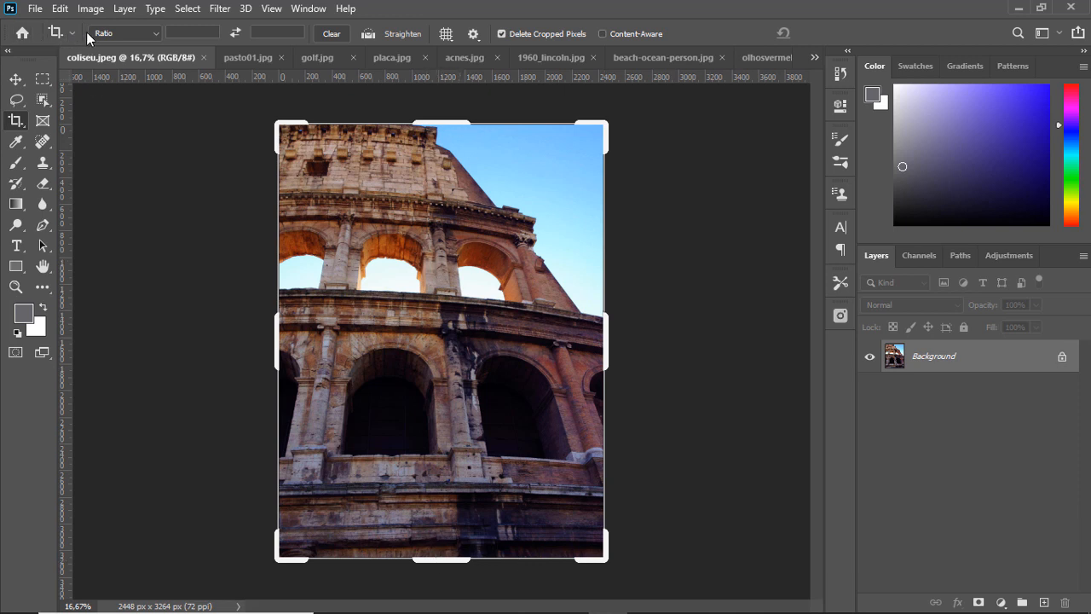
left_click(154, 32)
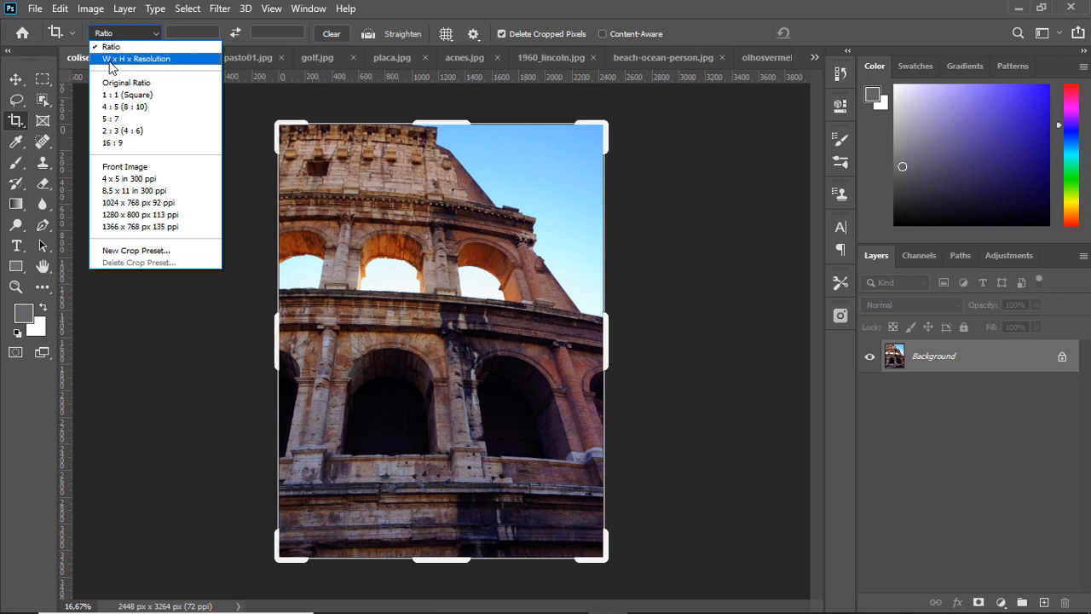
left_click(133, 58)
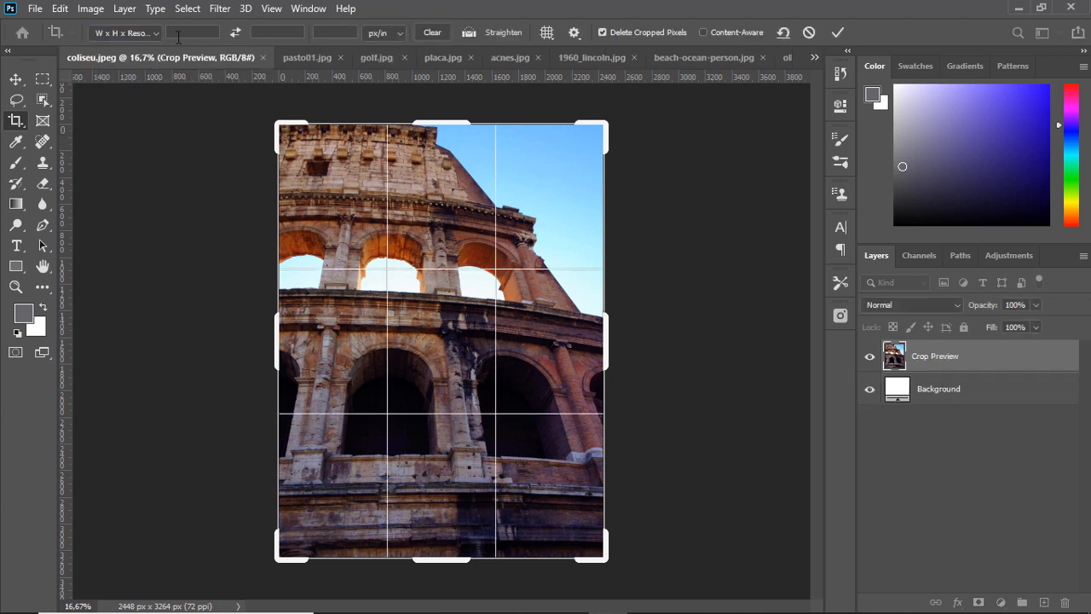
left_click(157, 35)
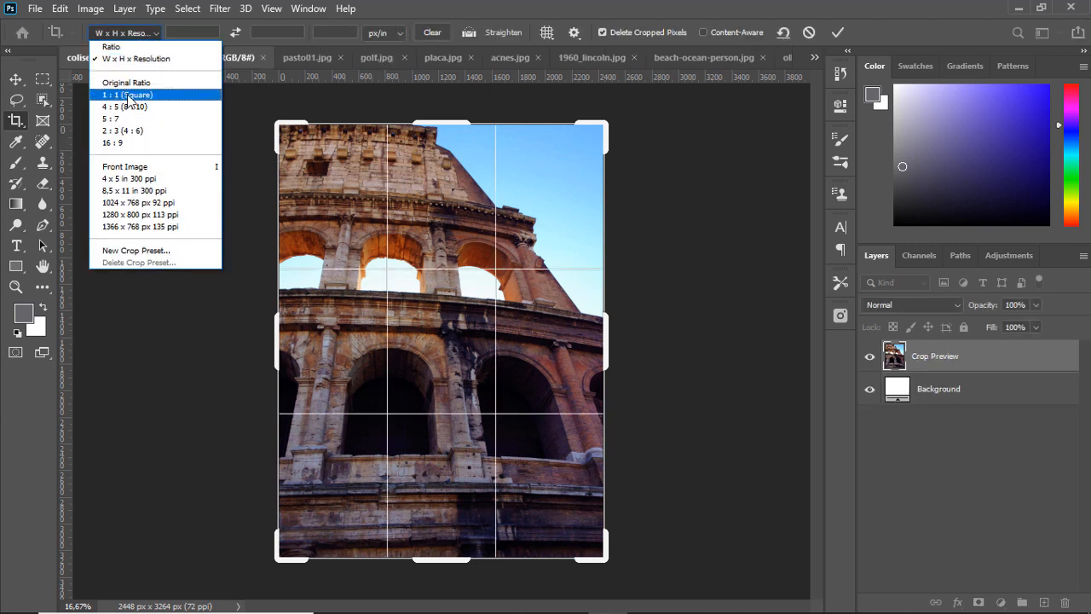
left_click(127, 96)
left_click(158, 34)
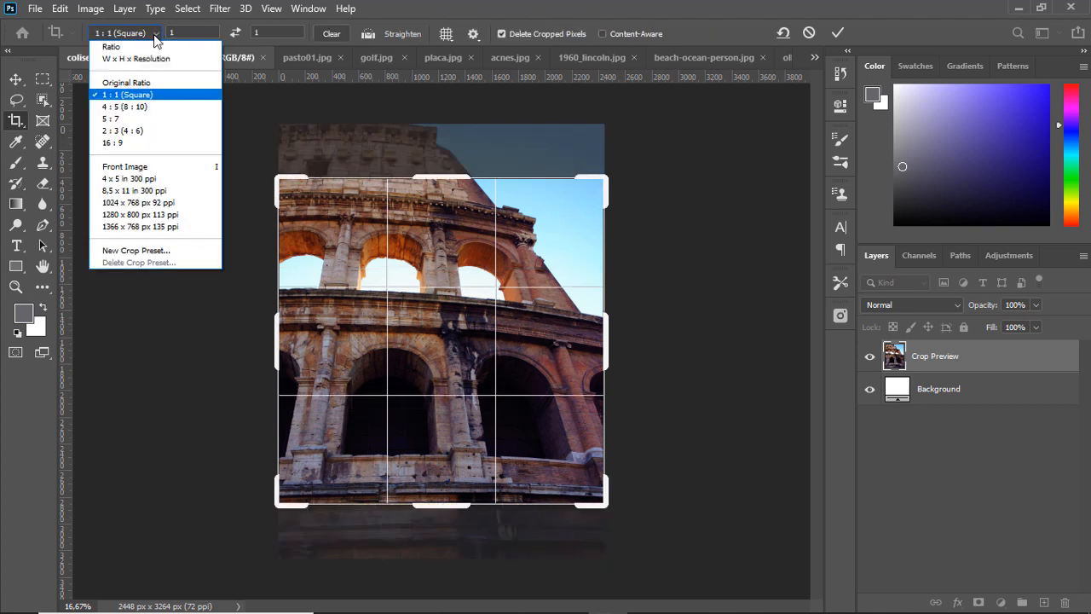
left_click(124, 107)
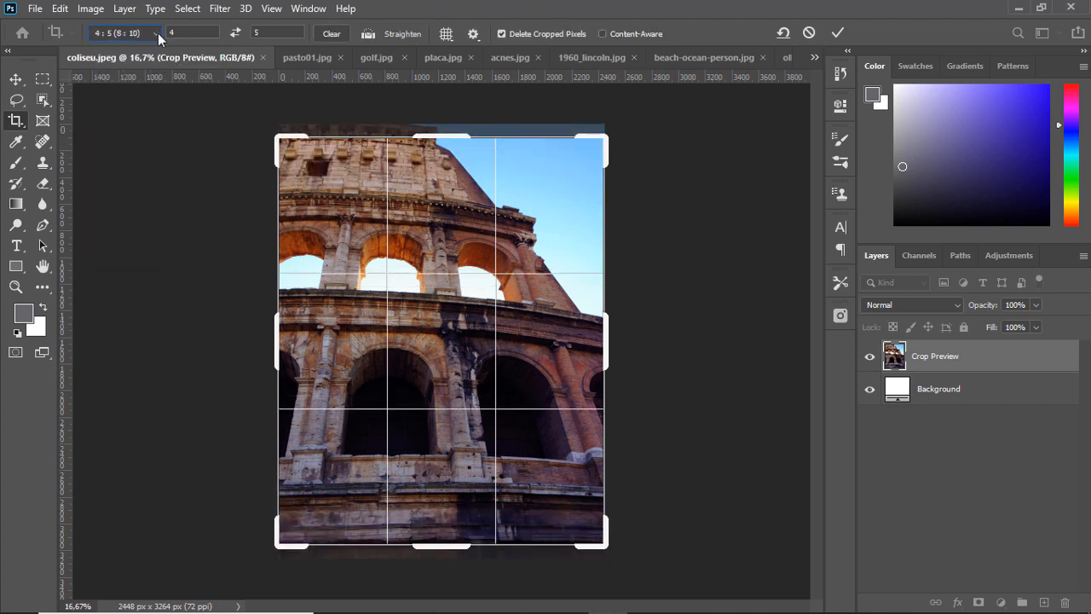
- Crop the photo to a 1:1 square, repositioned to include more of the building's upper part
left_click(158, 34)
left_click(135, 96)
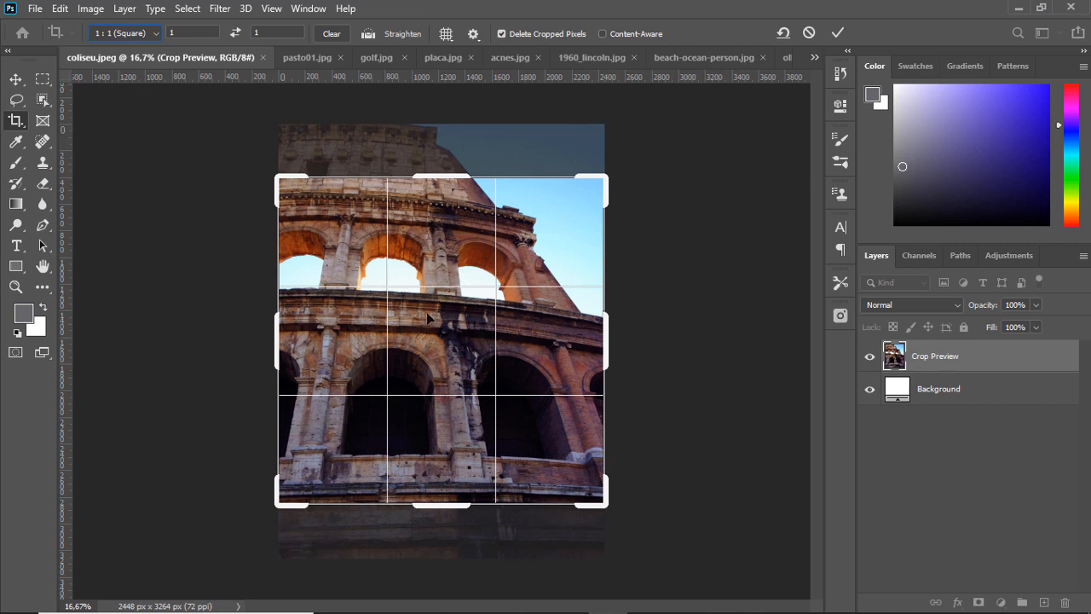
left_click_drag(434, 328, 436, 373)
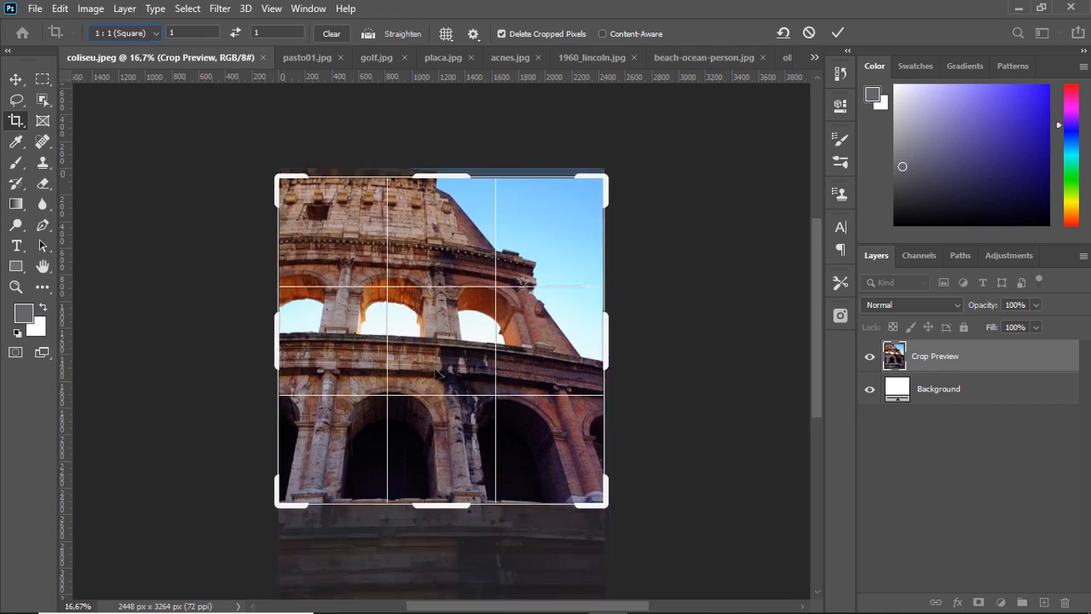
left_click(835, 35)
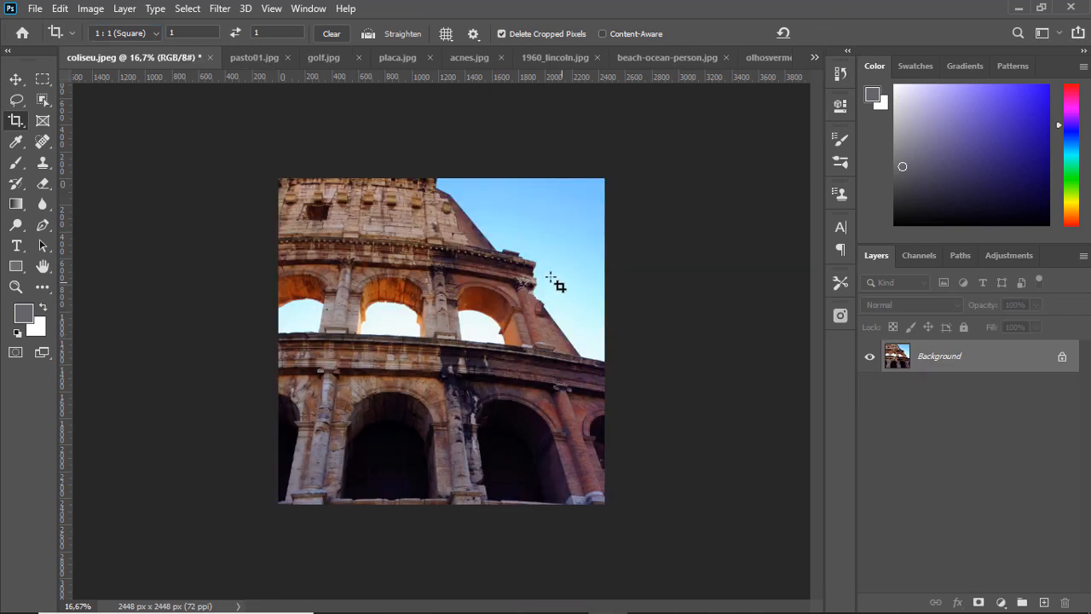
- Check the square-cropped photo's pixel dimensions in Image Size and close the dialog without changes
left_click(90, 9)
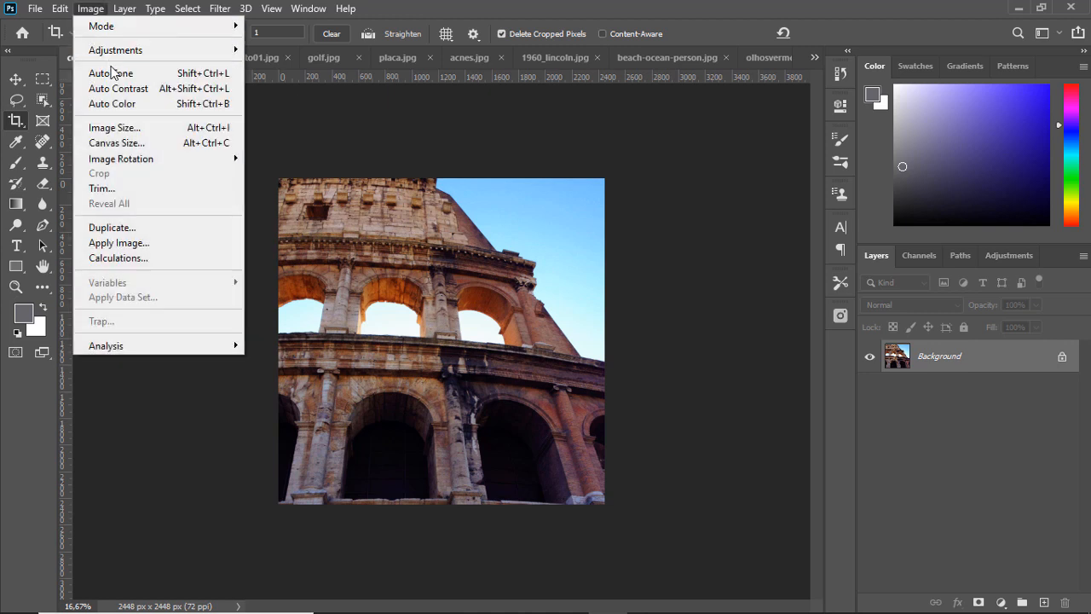
left_click(111, 128)
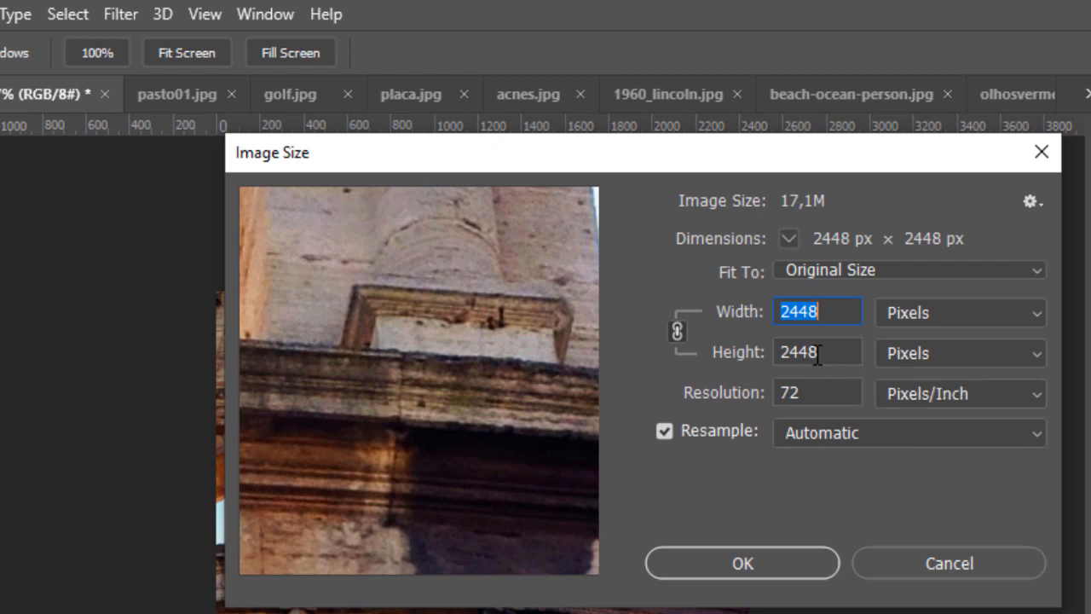
left_click(921, 561)
- Undo the square crop and switch the crop preset to Ratio
key("c")
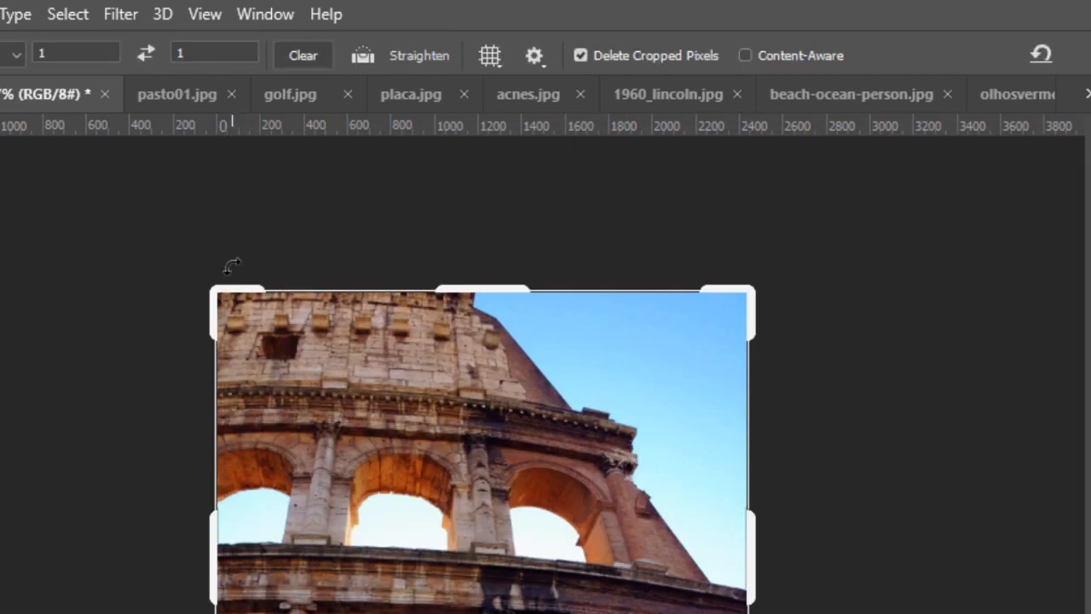
key("ctrl+z")
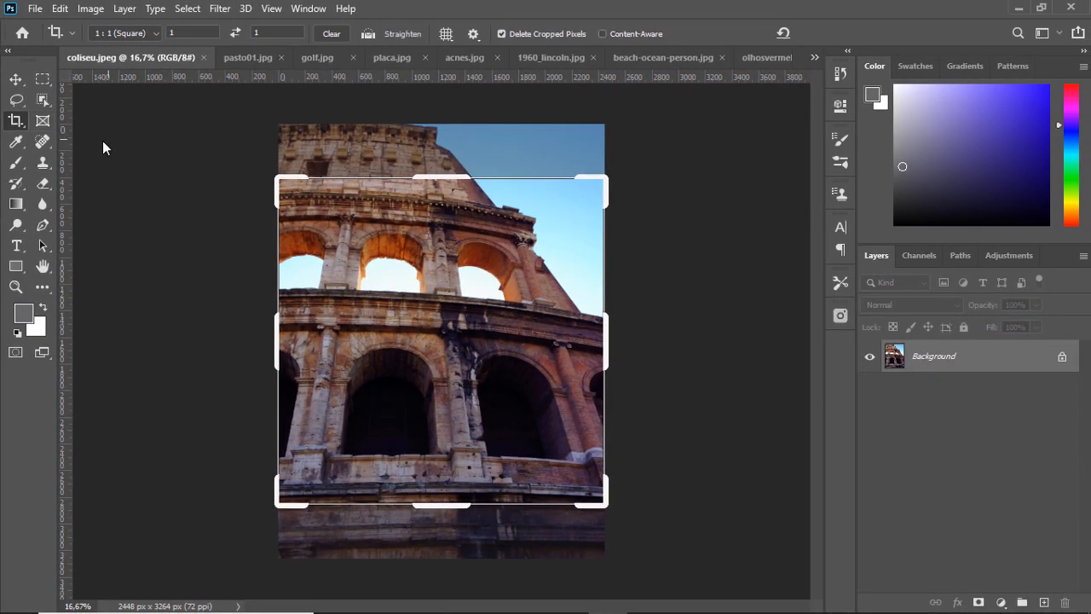
left_click(128, 34)
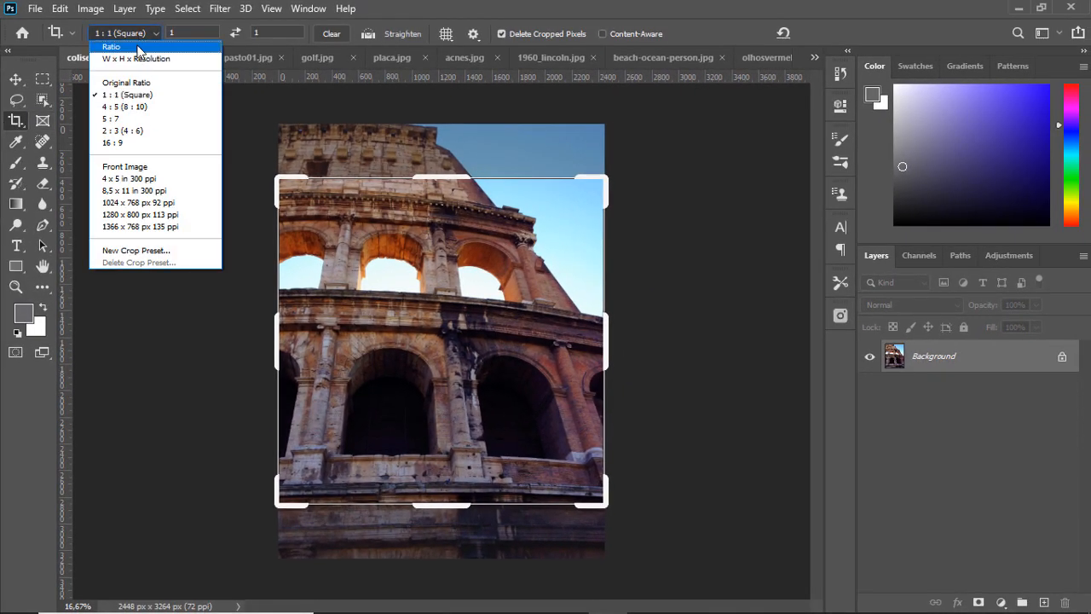
left_click(109, 44)
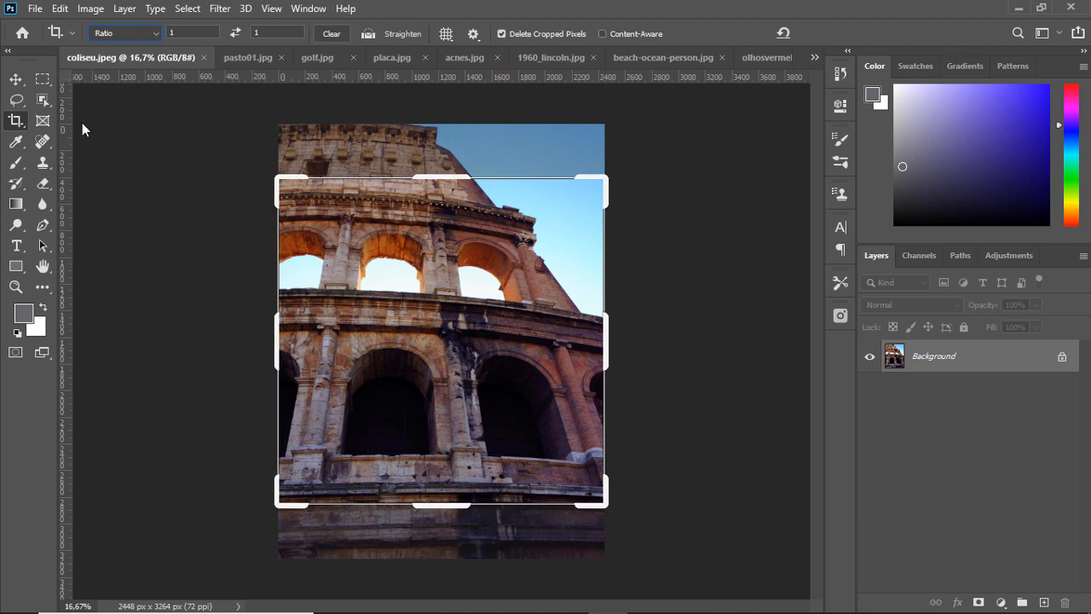
- Try an unconstrained crop with the Ratio preset and empty values, adjusting the frame's edges and upper corner, and cancel it
left_click(16, 79)
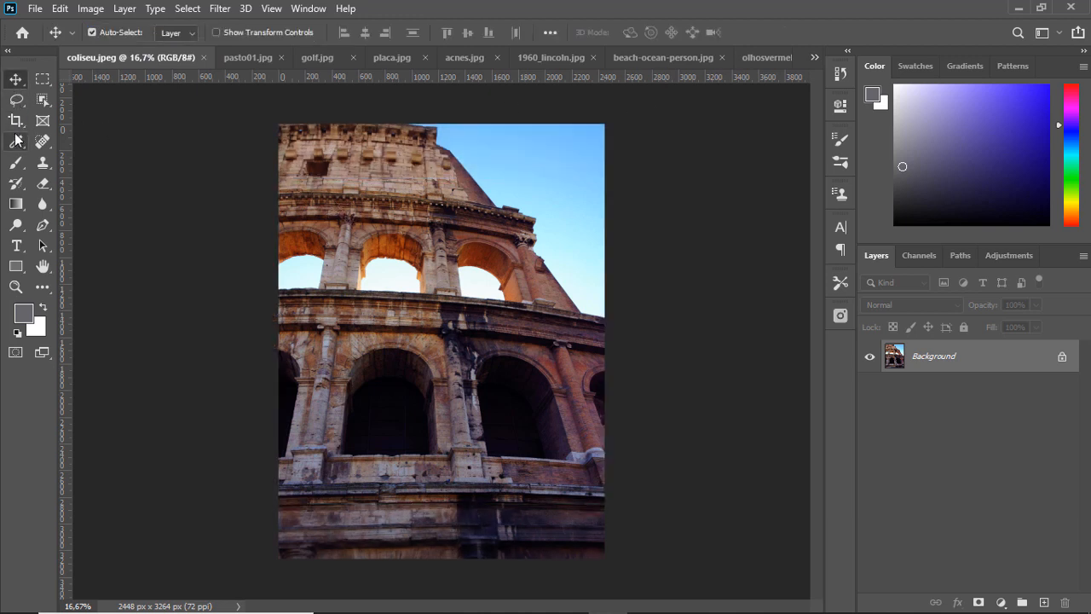
left_click(16, 120)
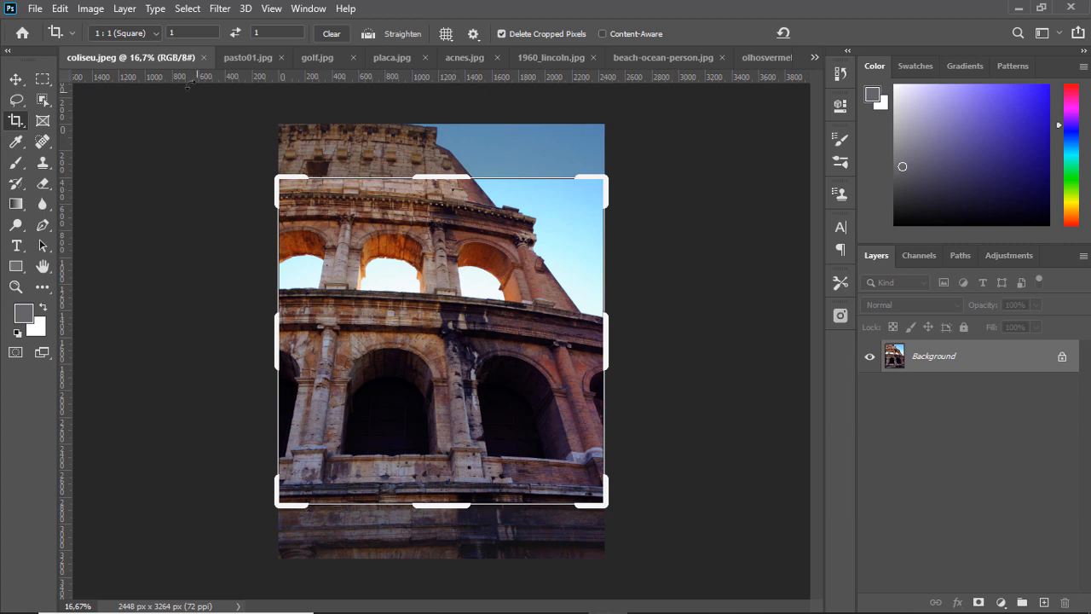
left_click(156, 33)
left_click(136, 45)
mouse_move(453, 176)
left_mouse_down()
mouse_move(455, 141)
mouse_move(454, 161)
left_mouse_up()
left_click_drag(431, 522, 431, 497)
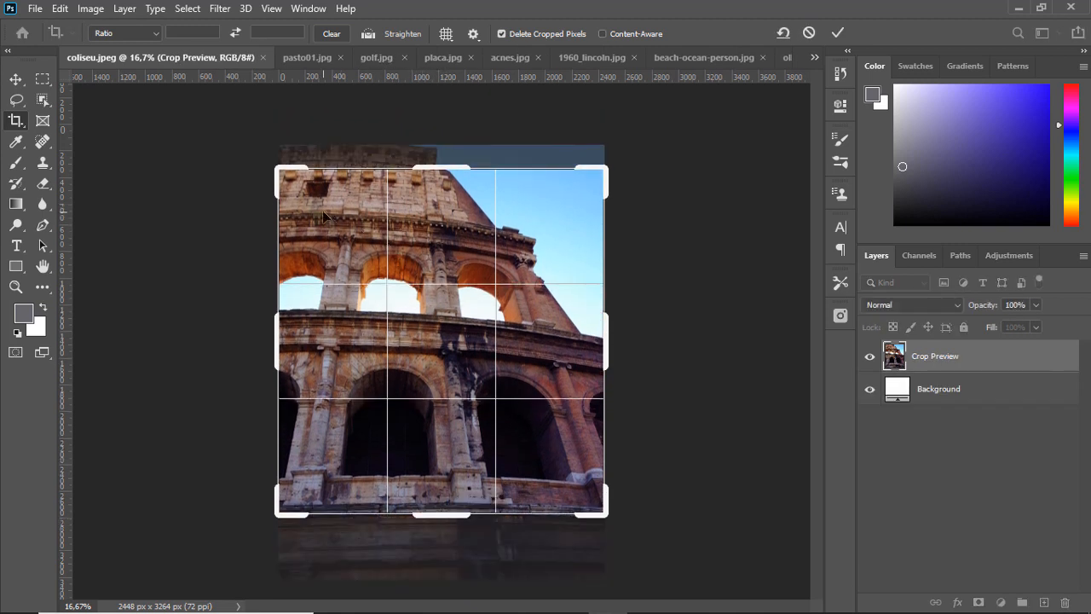
mouse_move(281, 173)
left_mouse_down()
mouse_move(293, 176)
mouse_move(281, 154)
left_mouse_up()
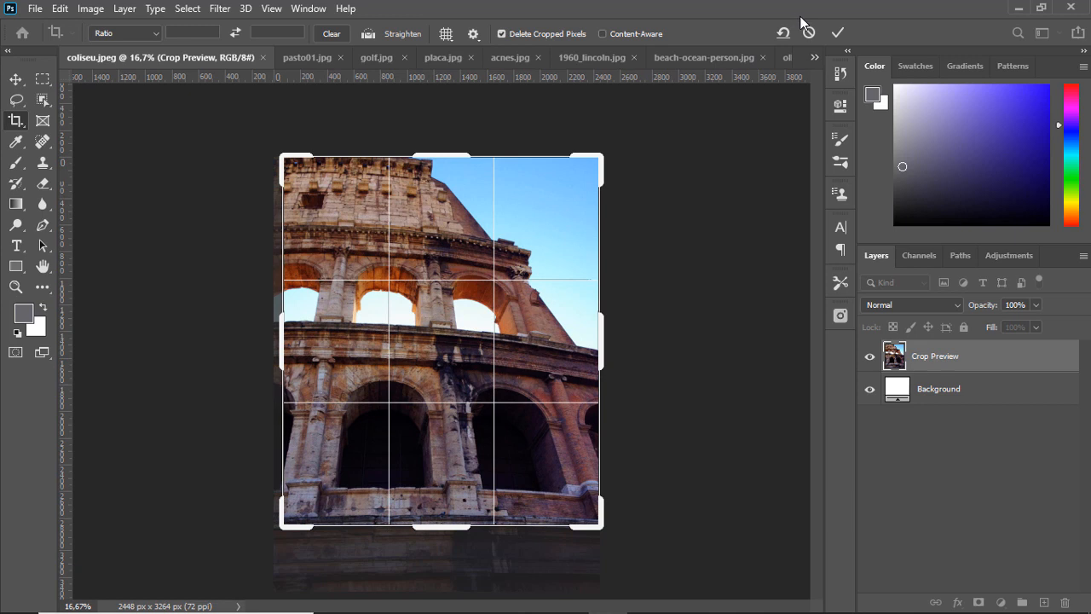
left_click(807, 33)
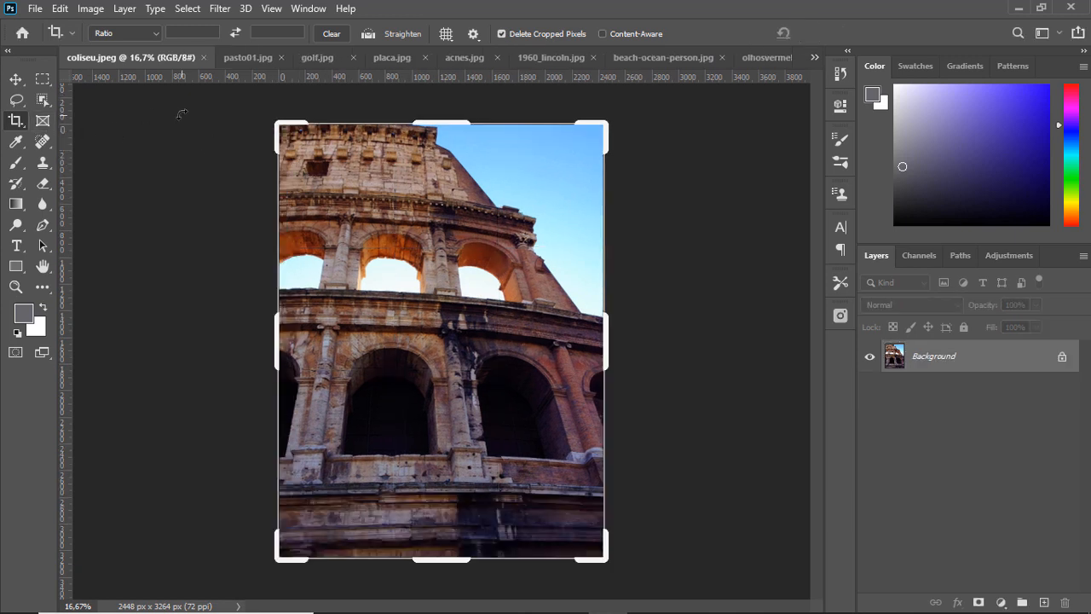
- Draw a freehand crop frame around the upper arches of the Colosseum
left_click(15, 81)
left_click(15, 120)
left_click_drag(314, 141, 581, 388)
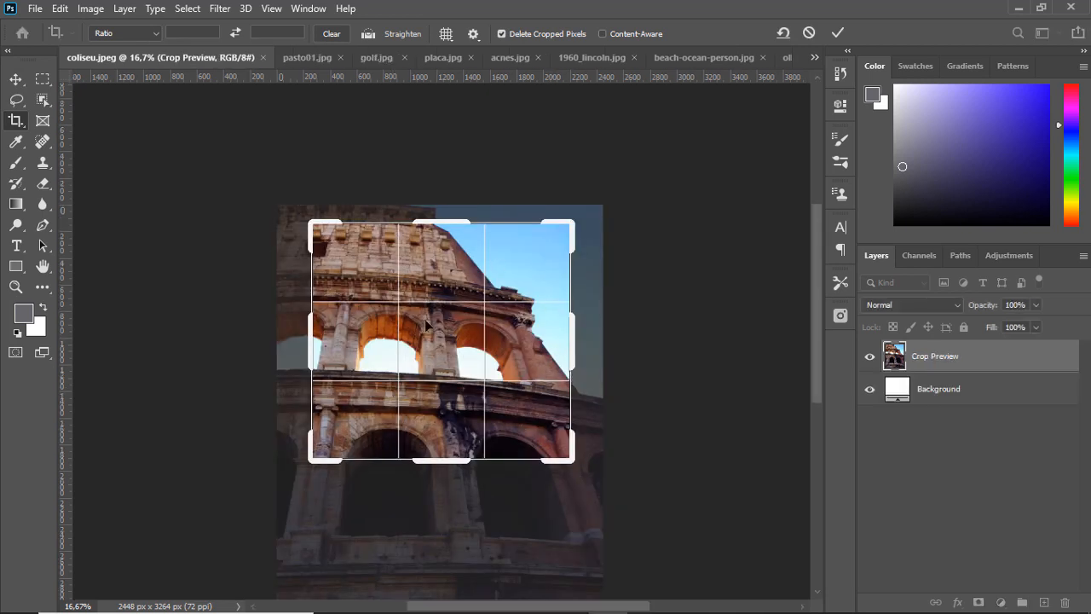
- Try the Grid and Diagonal crop overlays and return to Rule of Thirds
left_click(444, 36)
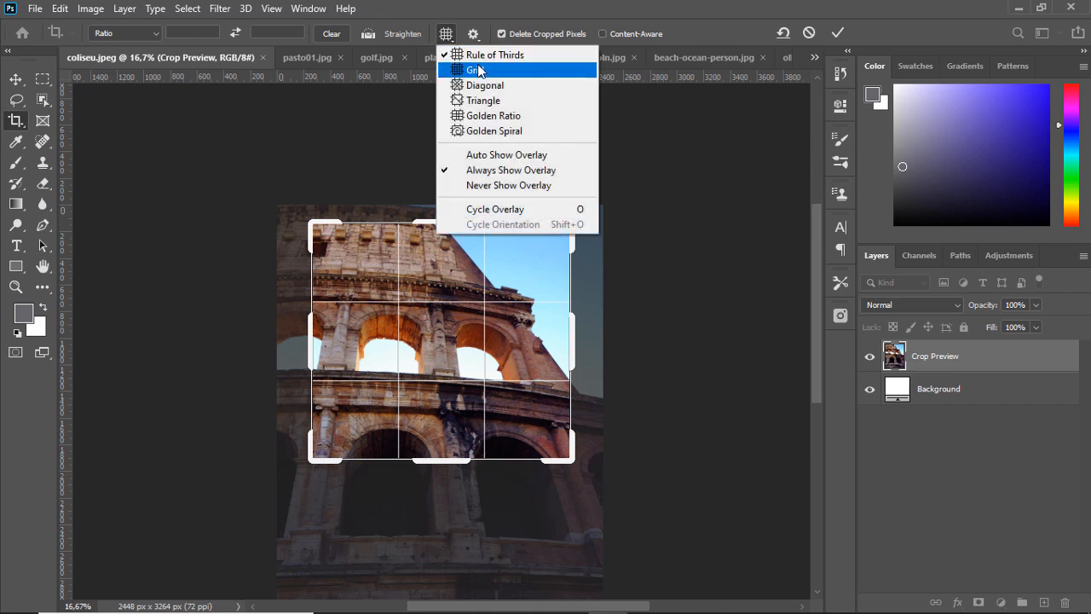
left_click(475, 69)
left_click(447, 34)
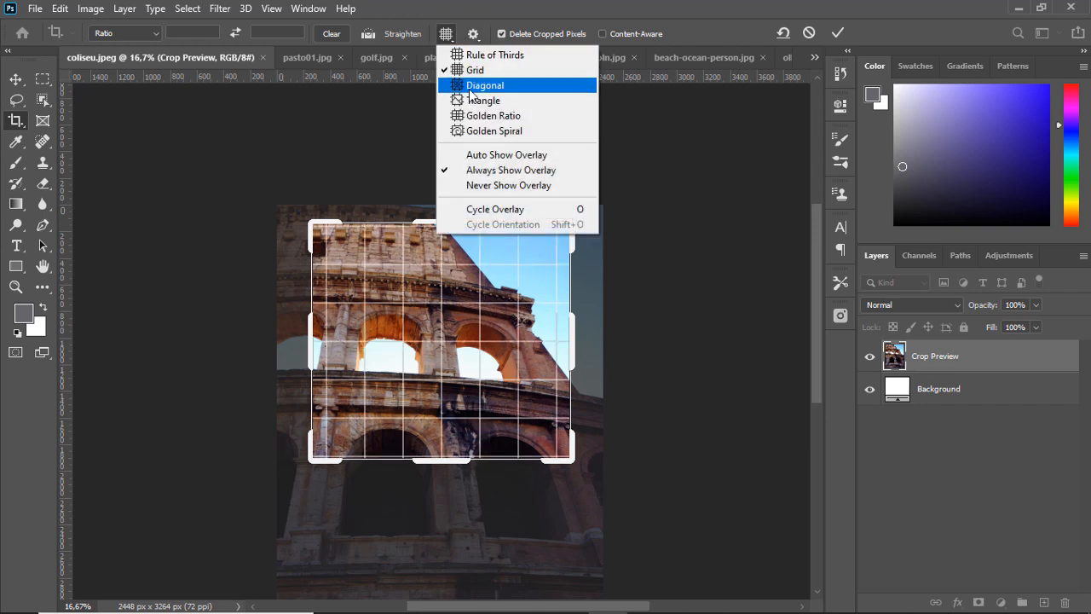
left_click(473, 86)
left_click(446, 35)
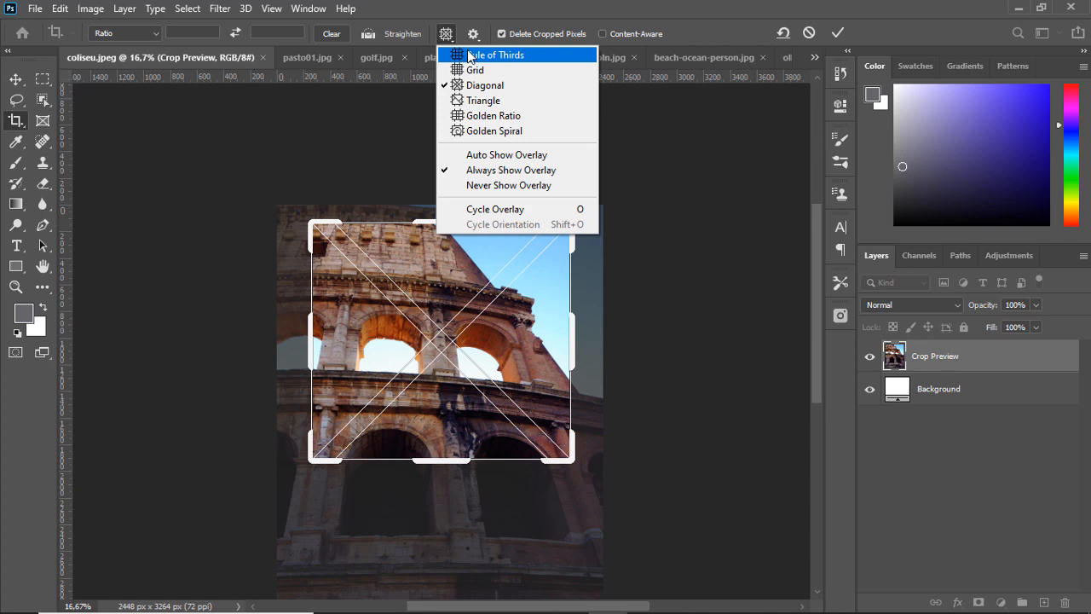
left_click(489, 57)
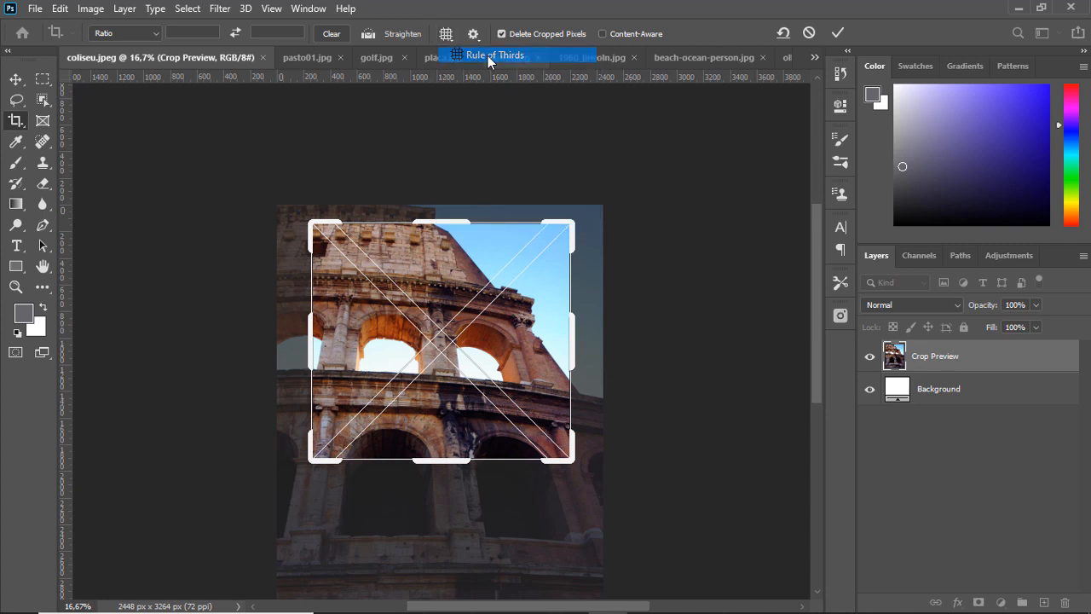
- Shift the photo sideways inside the crop frame, adjust the frame's lower corner, and cancel the crop
left_click_drag(437, 339, 471, 335)
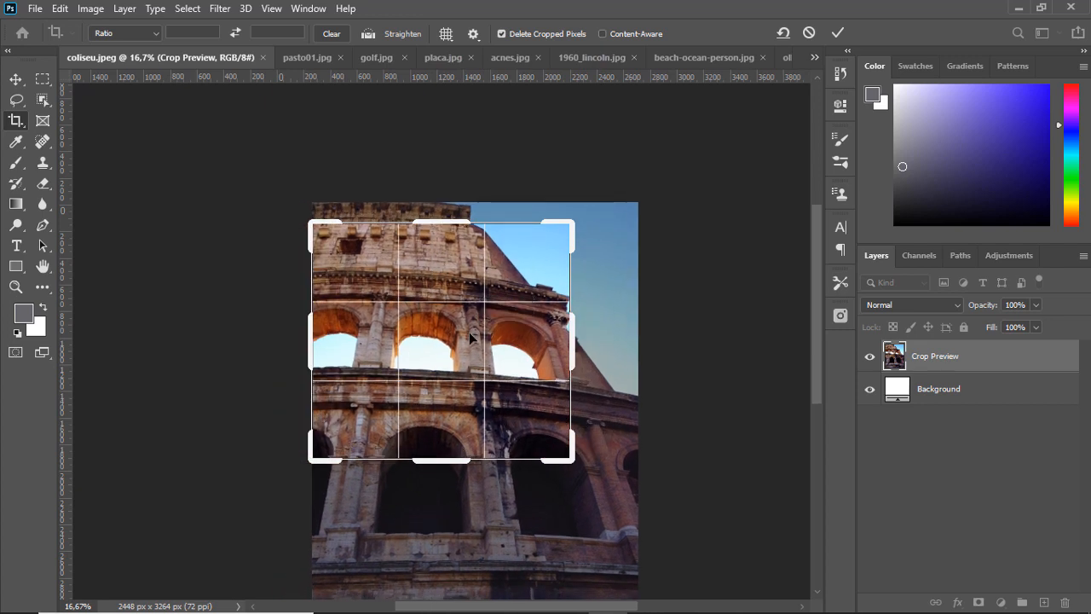
left_click_drag(576, 467, 590, 474)
left_click(808, 31)
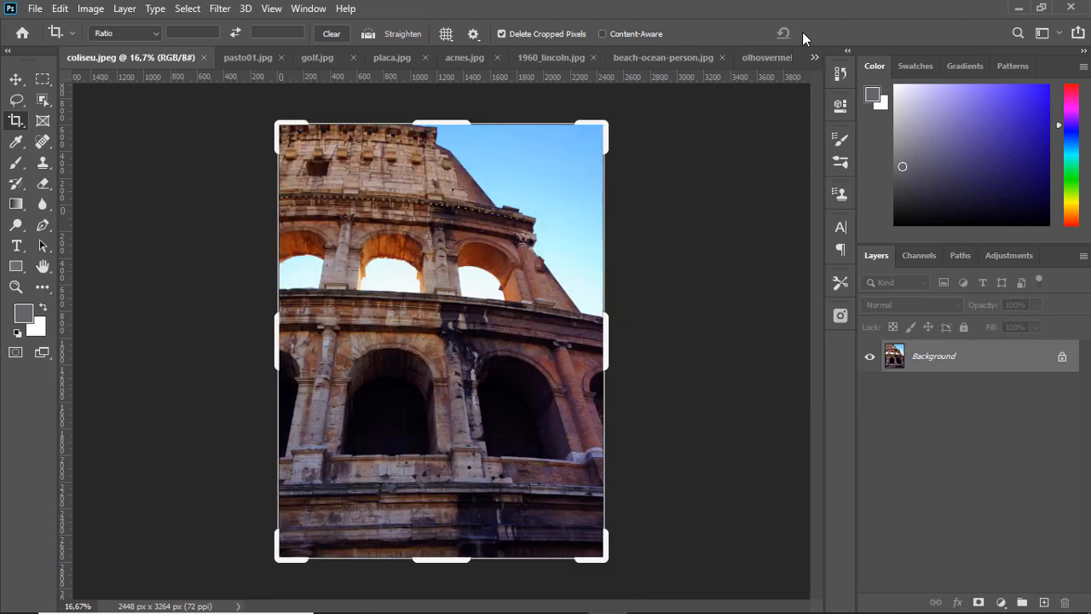
- Crop the photo to 1080 x 1080 px at 72 px/in using the W x H x Resolution preset
left_click(150, 34)
left_click(141, 59)
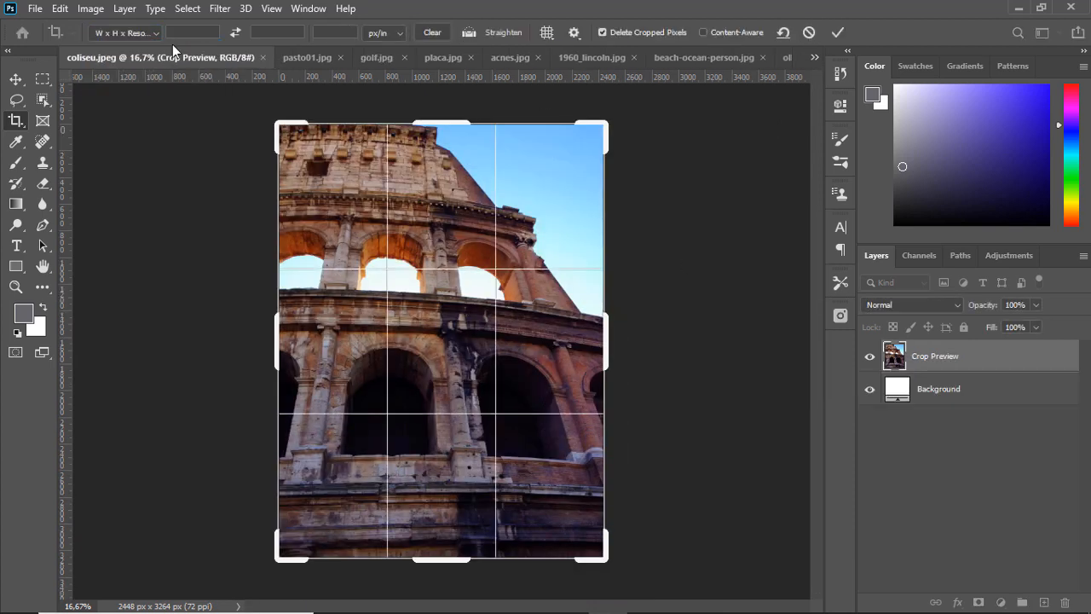
type("1080")
key("Tab")
type("1080")
key("Tab")
type("72")
left_click(189, 32)
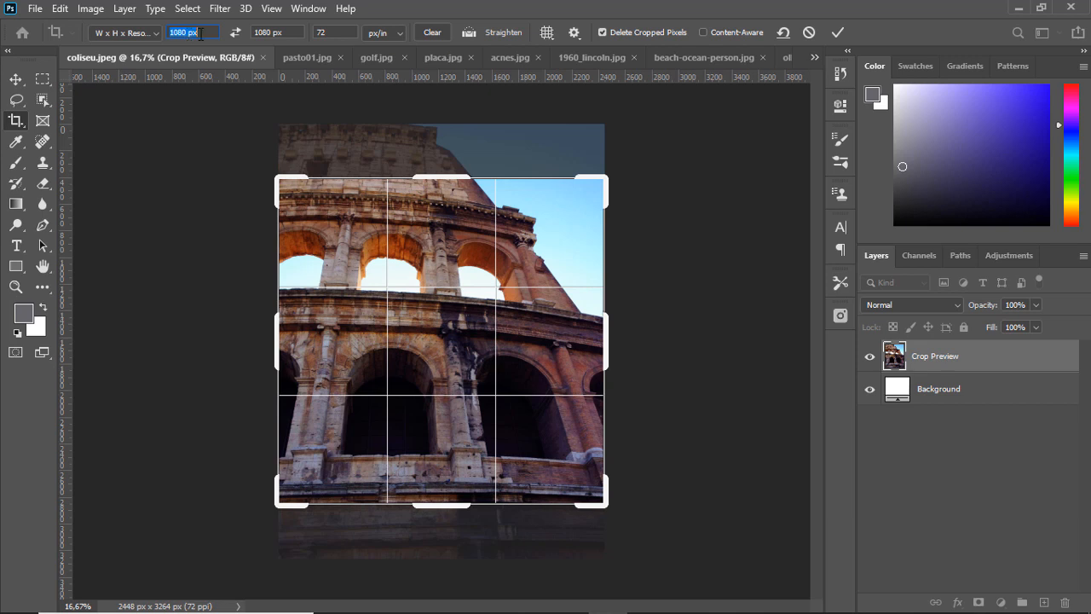
left_click(400, 34)
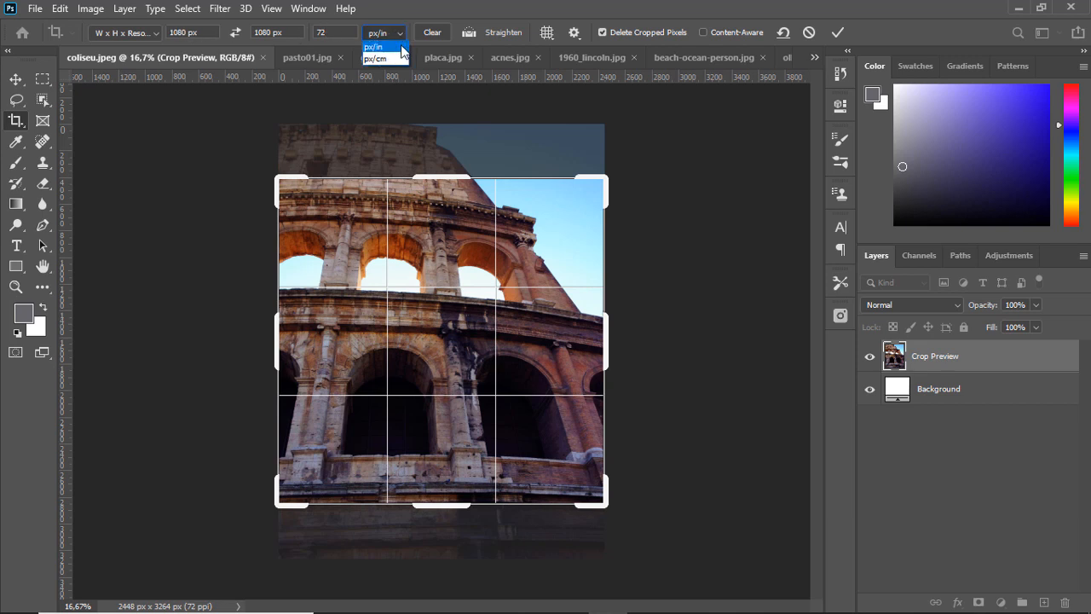
left_click(401, 47)
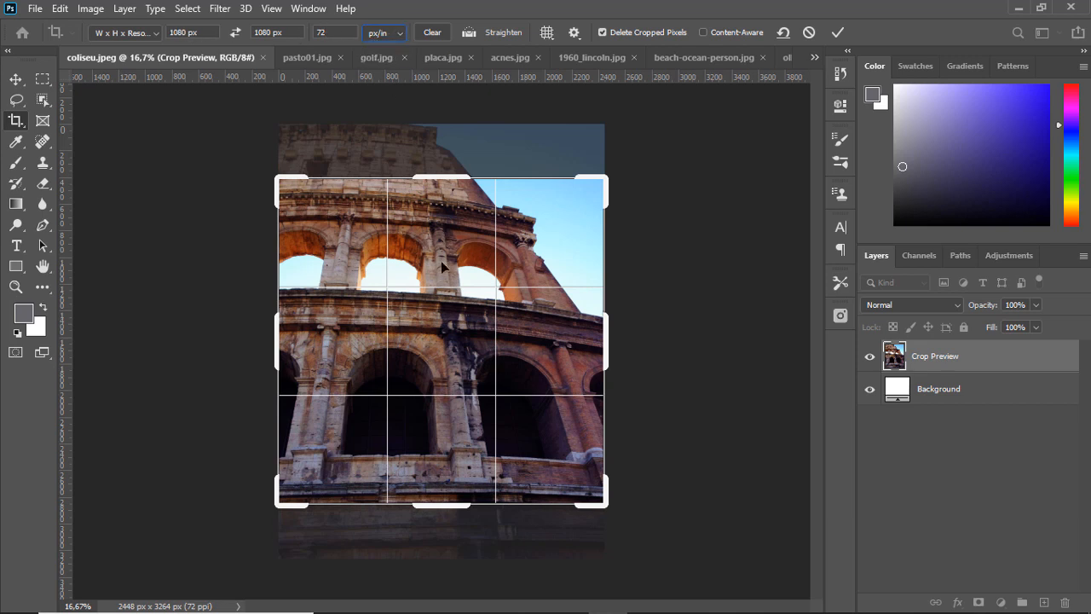
left_click(840, 32)
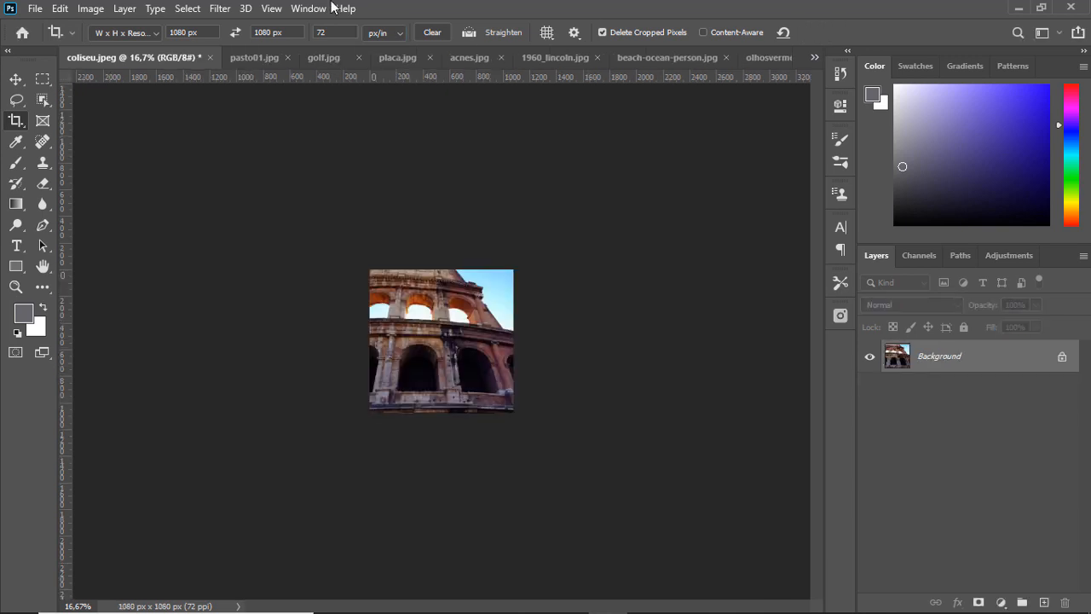
- Open Image Size to check the dimensions and resolution of the fixed-size crop
left_click(91, 10)
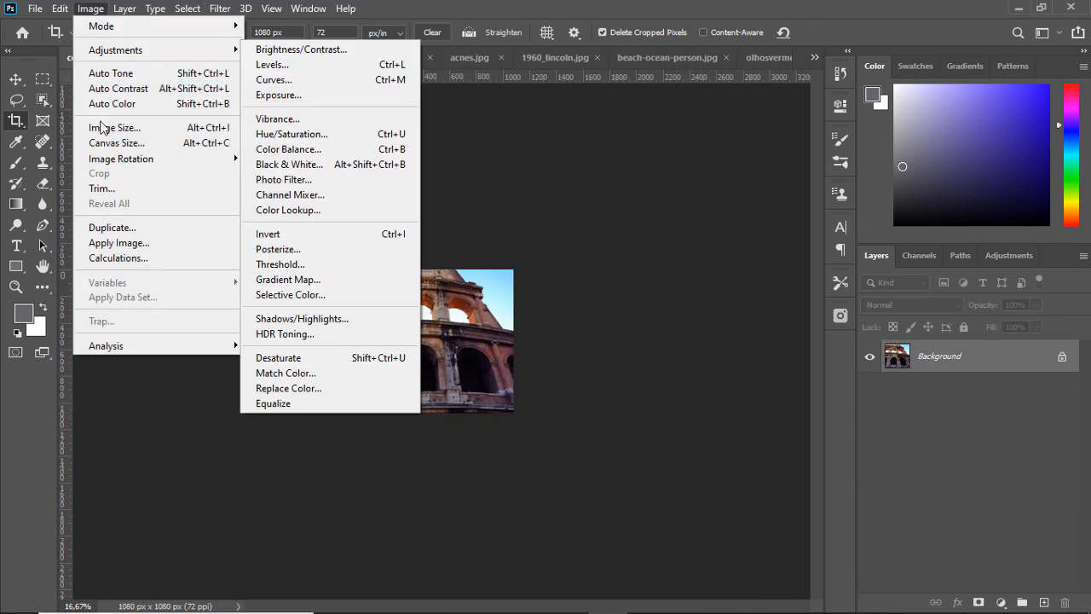
left_click(102, 128)
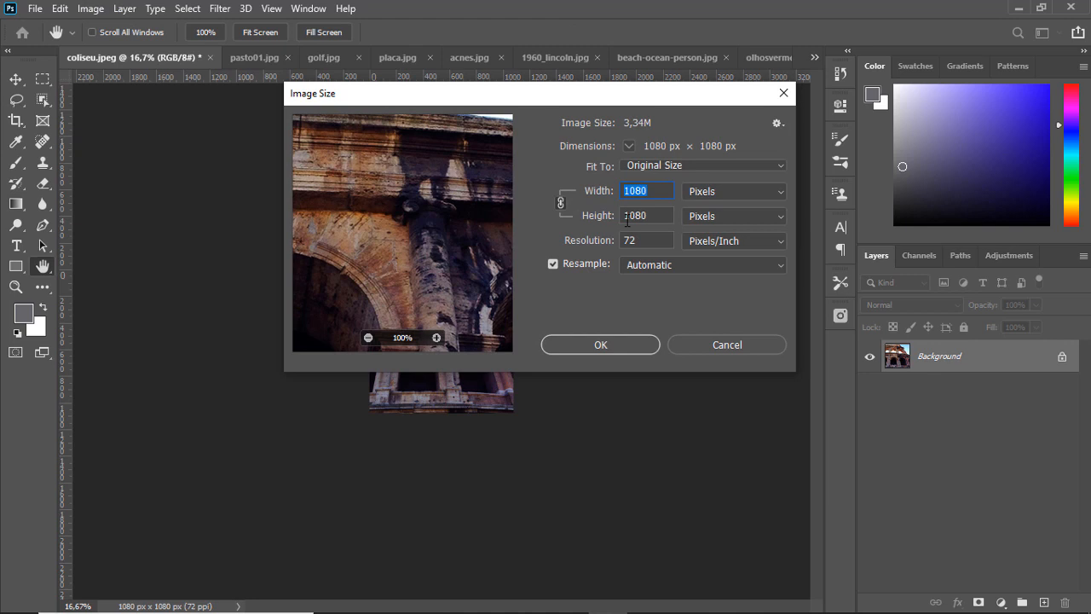
- Close Image Size without changes and undo the 1080 x 1080 px crop of the Colosseum photo
left_click(703, 344)
key("c")
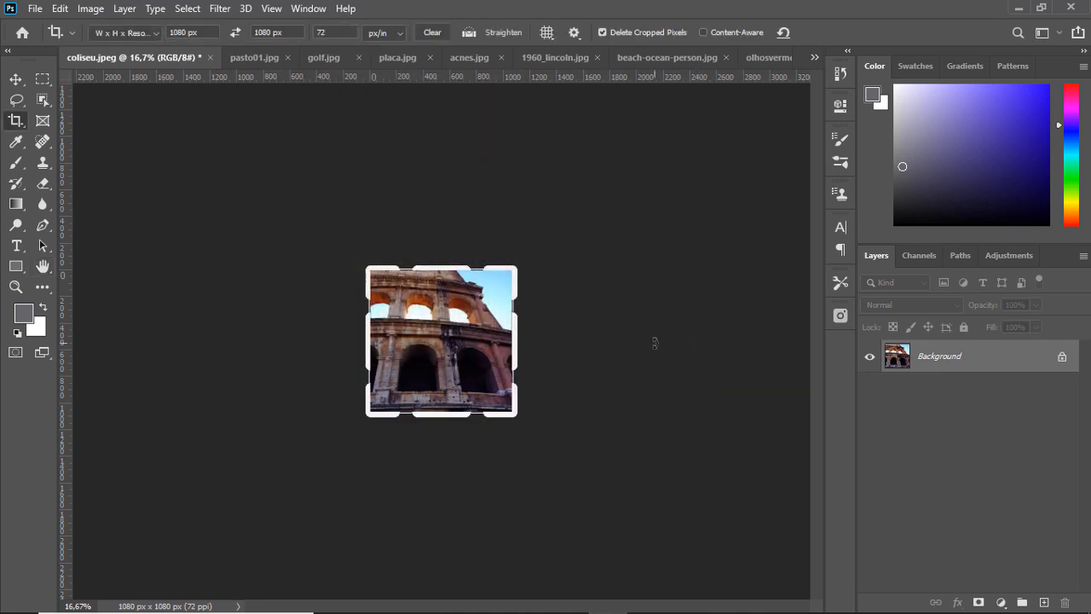
key("ctrl+z")
left_click(15, 80)
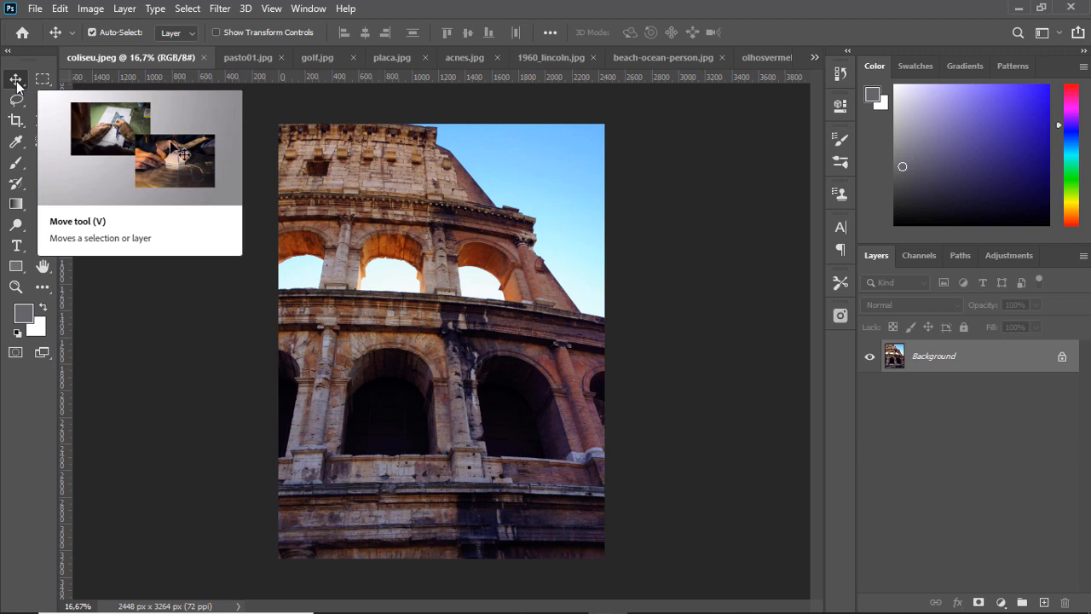
- Switch to the golf.jpg document and set the Crop tool to an empty Ratio preset for free cropping
left_click(330, 59)
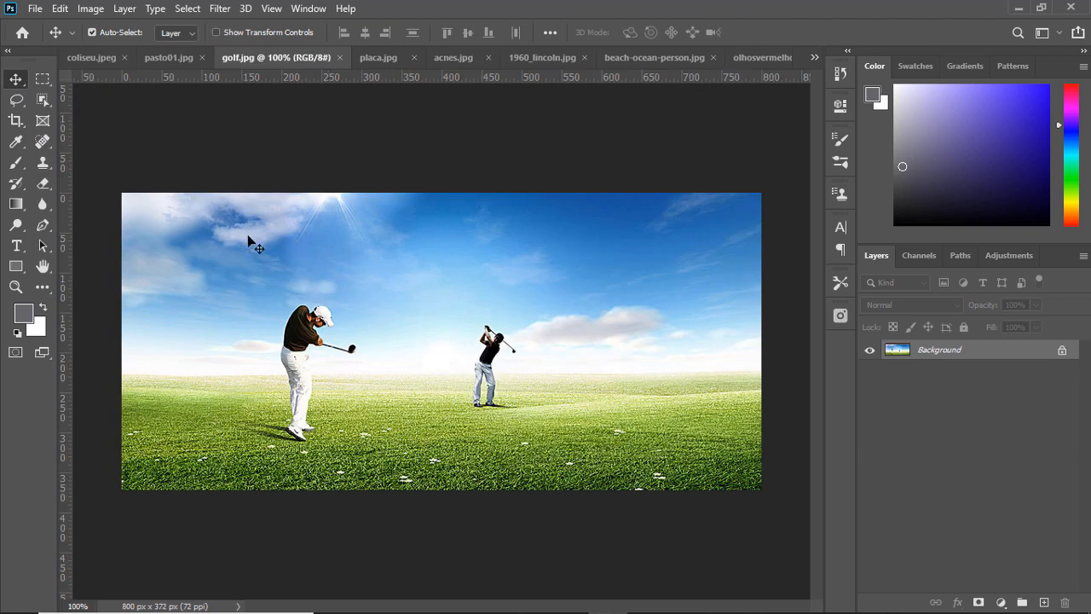
left_click(16, 120)
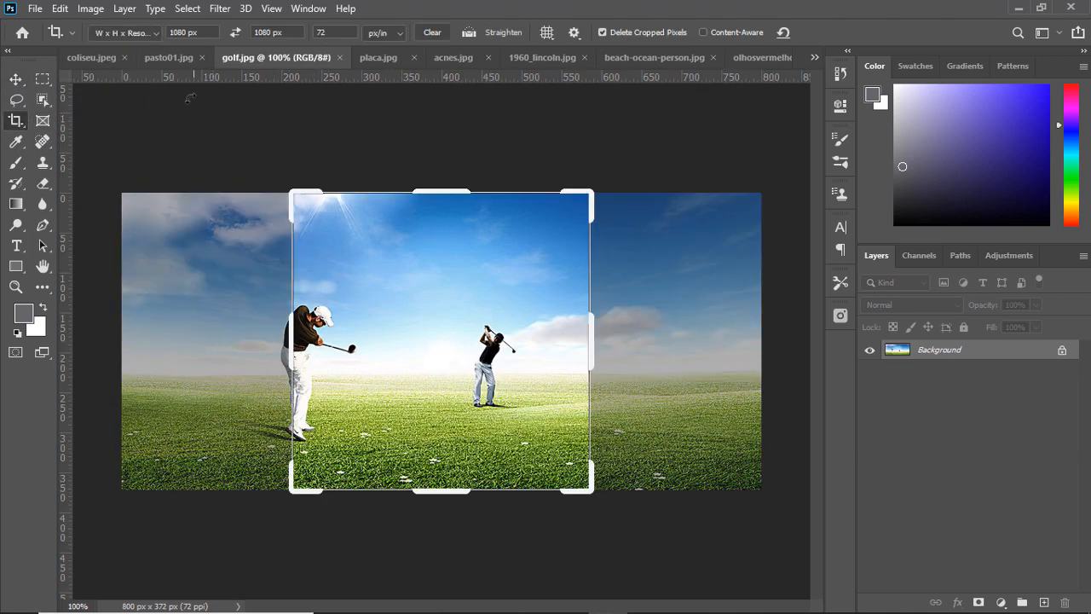
left_click(150, 33)
left_click(147, 42)
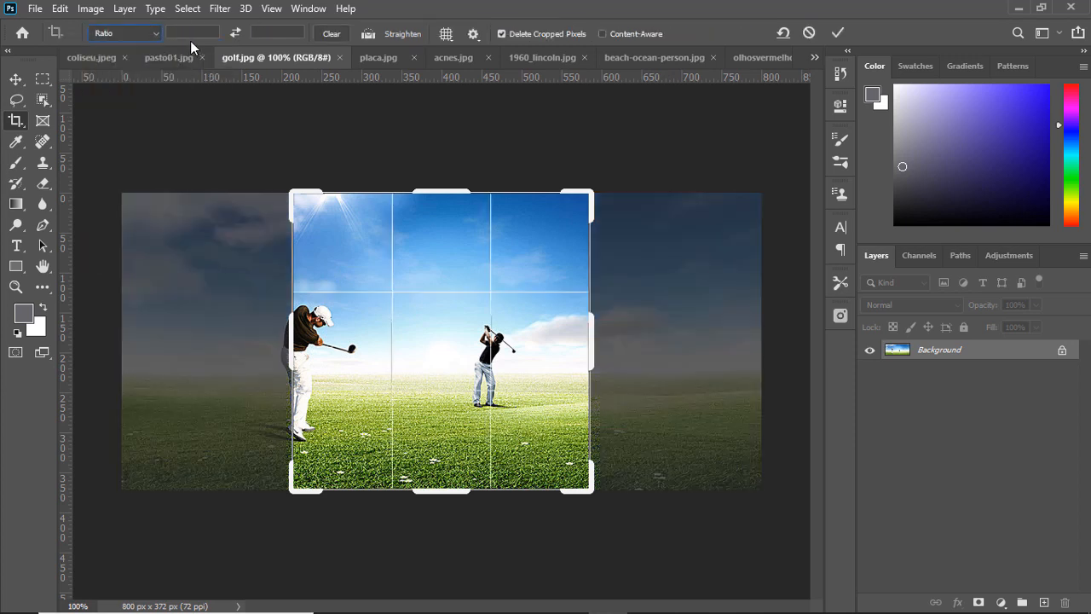
left_click_drag(288, 336, 275, 328)
left_click_drag(616, 340, 597, 338)
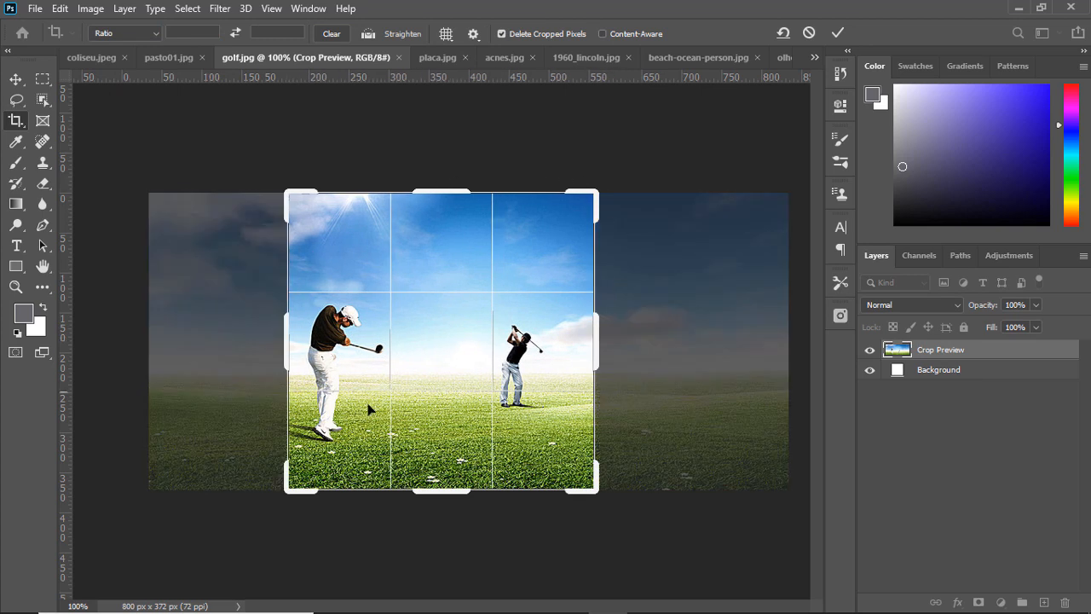
left_click(809, 33)
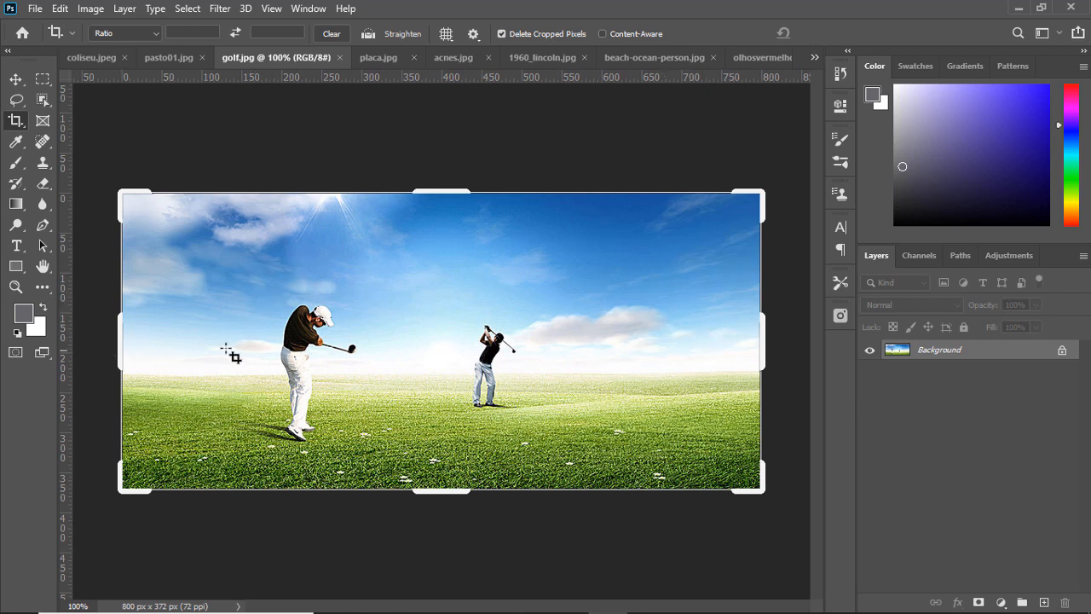
- Crop both sides of the golf photo to about 462 px wide around the two golfers, and undo the crop
left_click_drag(117, 337, 153, 335)
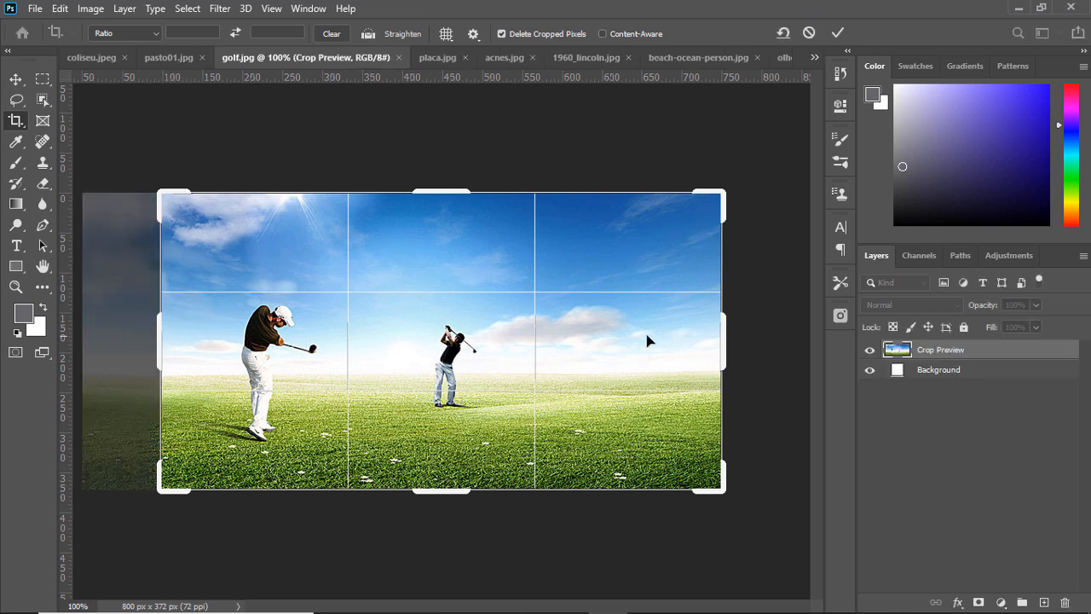
left_click_drag(723, 339, 629, 343)
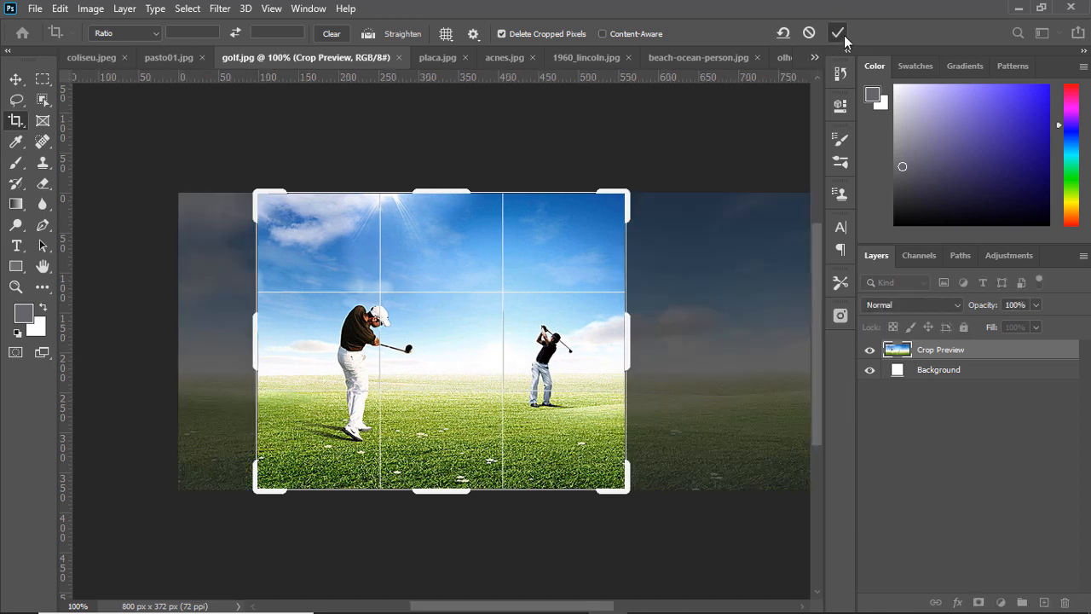
left_click(843, 35)
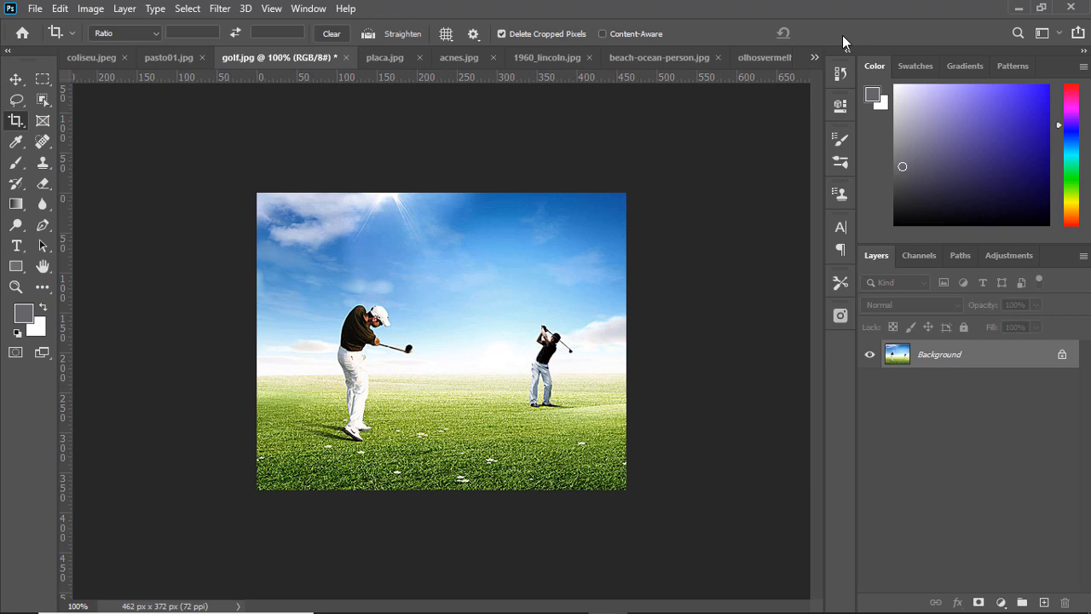
key("ctrl+z")
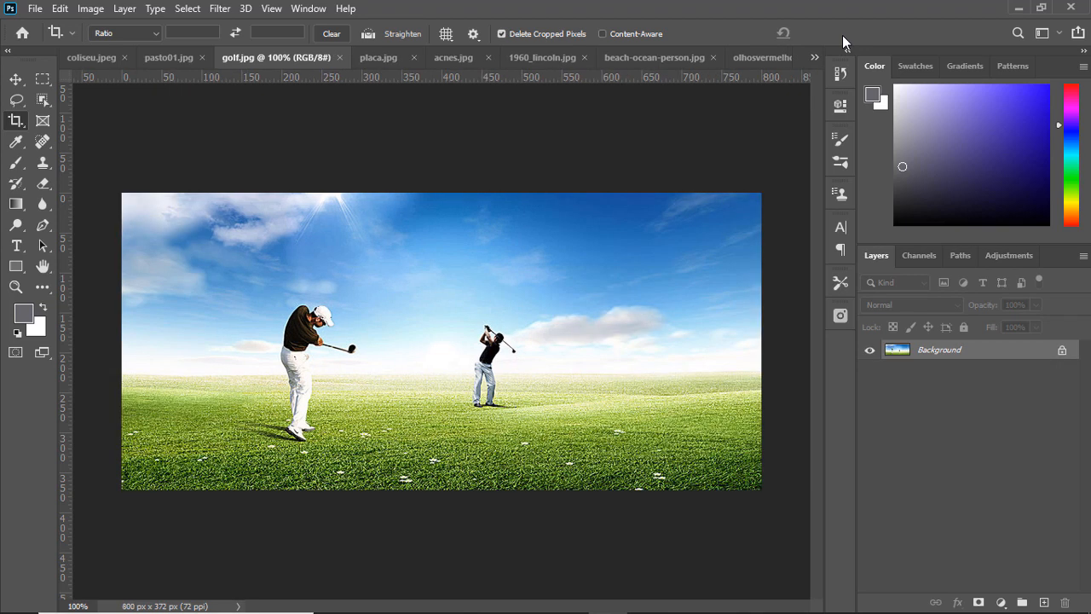
- Enable Content-Aware cropping, extend the golf photo's right side to a width of about 1244 px, and undo the extension
left_click(655, 36)
left_click(128, 199)
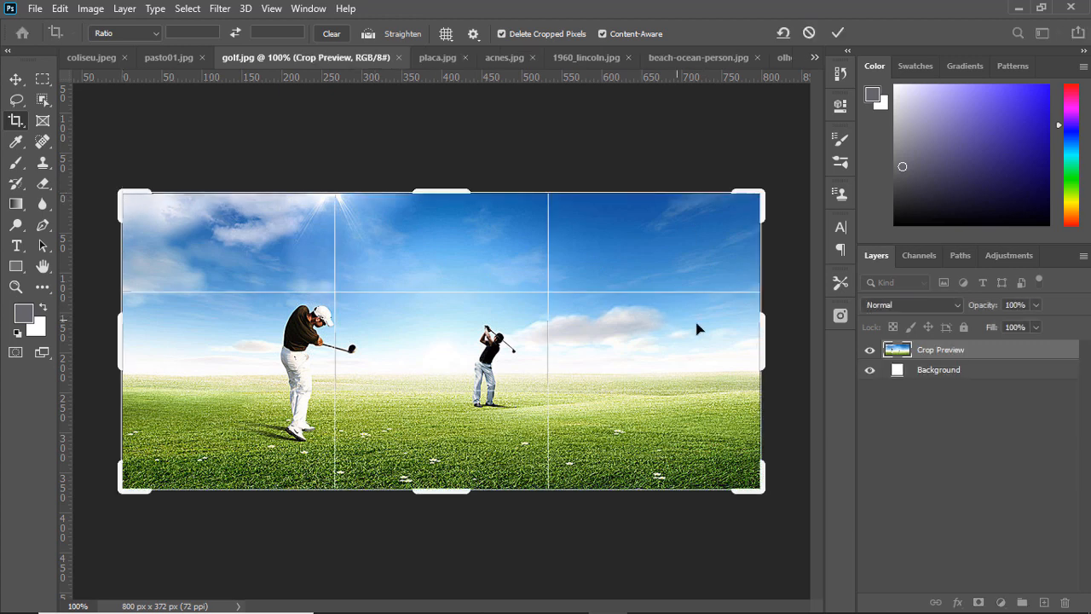
mouse_move(760, 338)
left_mouse_down()
mouse_move(816, 336)
mouse_move(766, 335)
left_mouse_up()
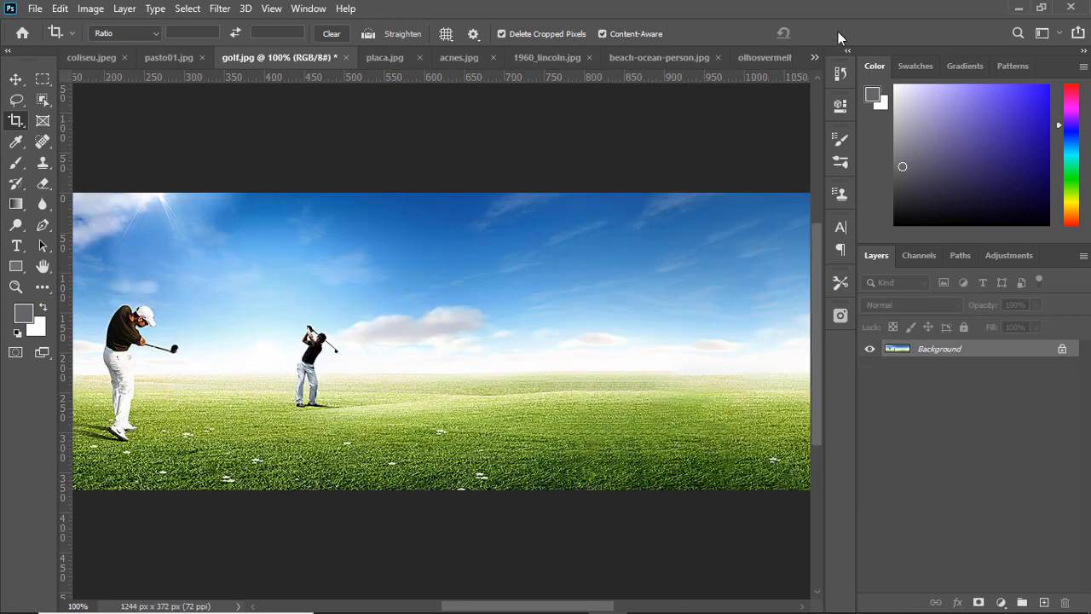
key("ctrl+minus")
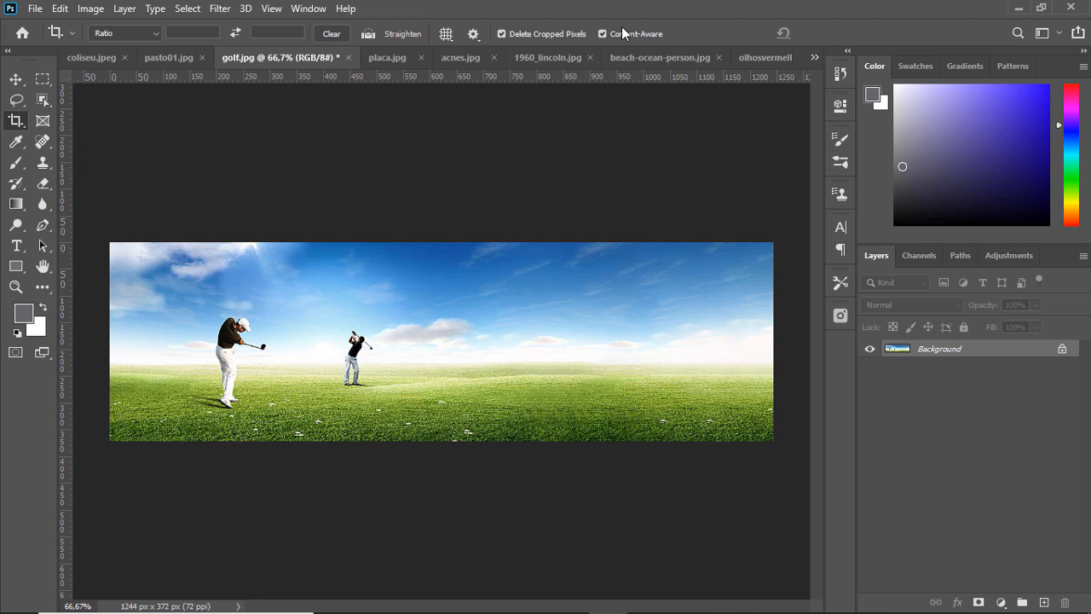
key("ctrl+z")
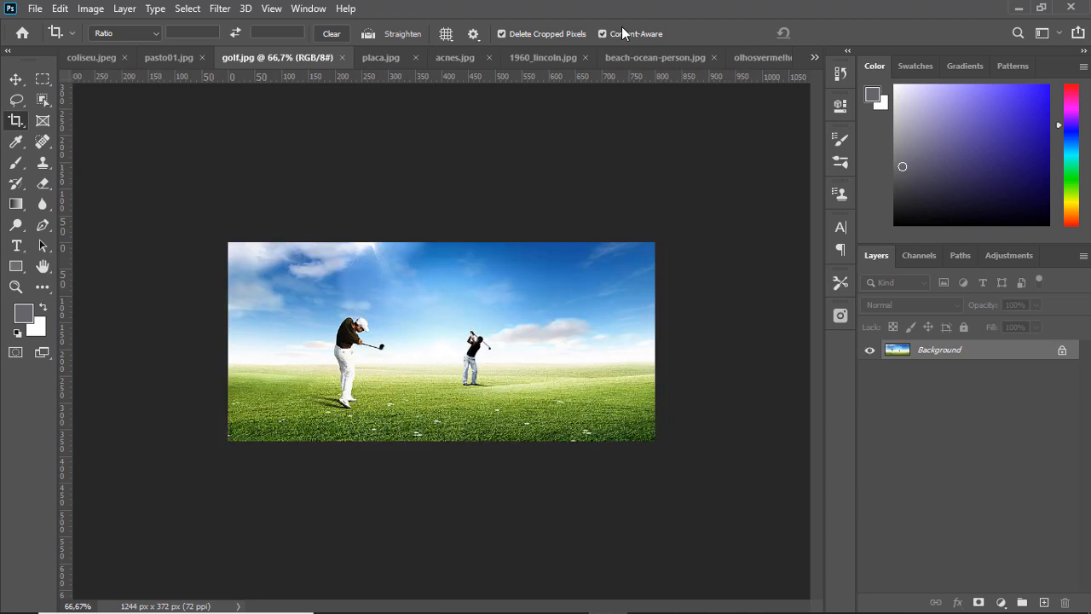
- Check the golf photo's dimensions and resolution in Image Size and close it without changes
key("ctrl+minus")
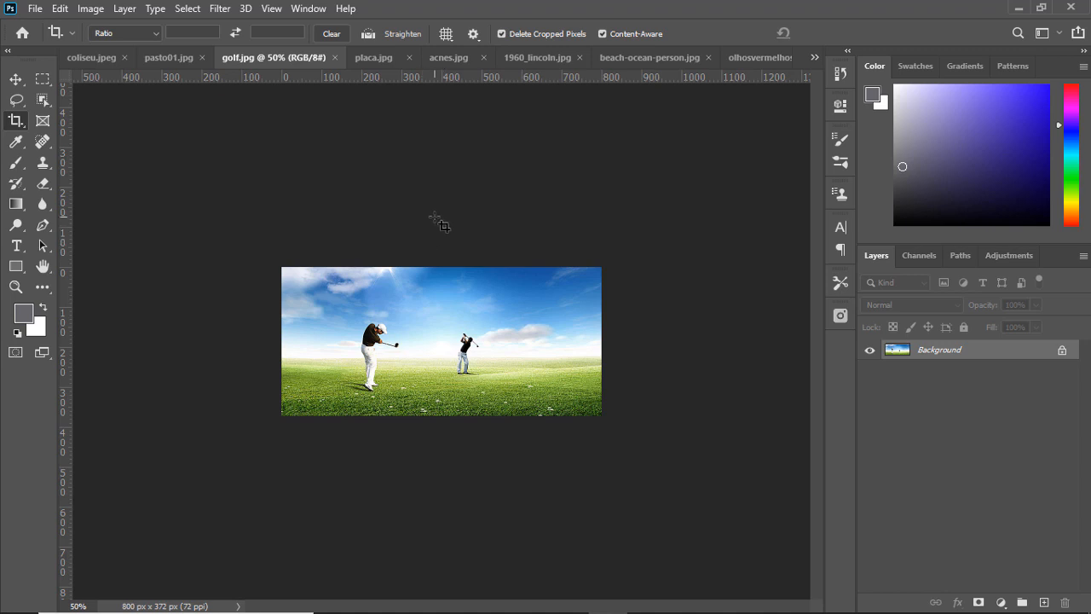
left_click(90, 9)
left_click(133, 128)
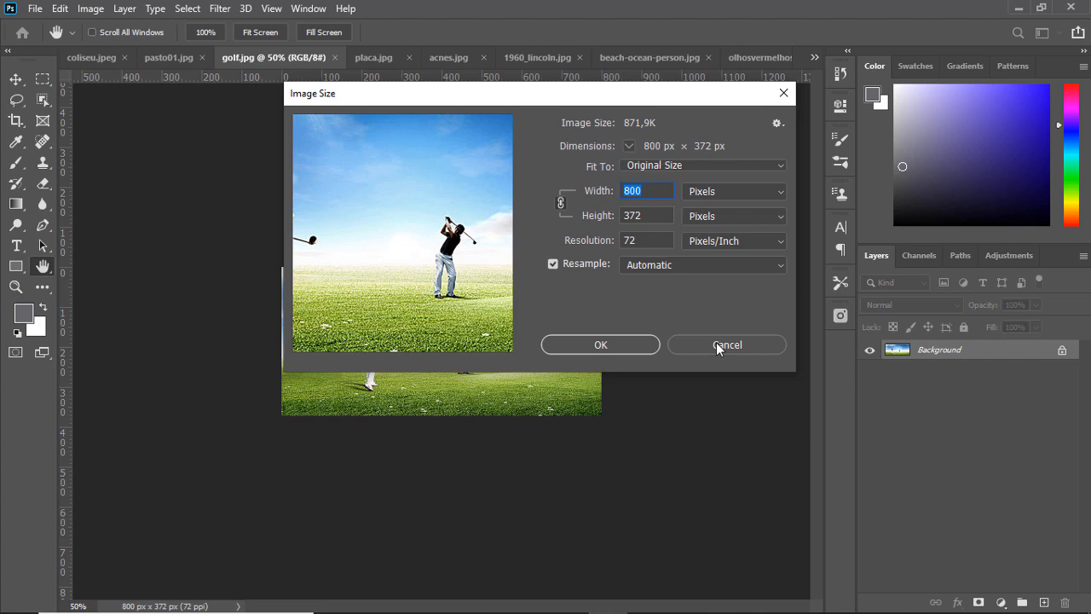
left_click(716, 344)
- Extend the right side of the golf photo with a Content-Aware crop to a width of about 1736 px
key("c")
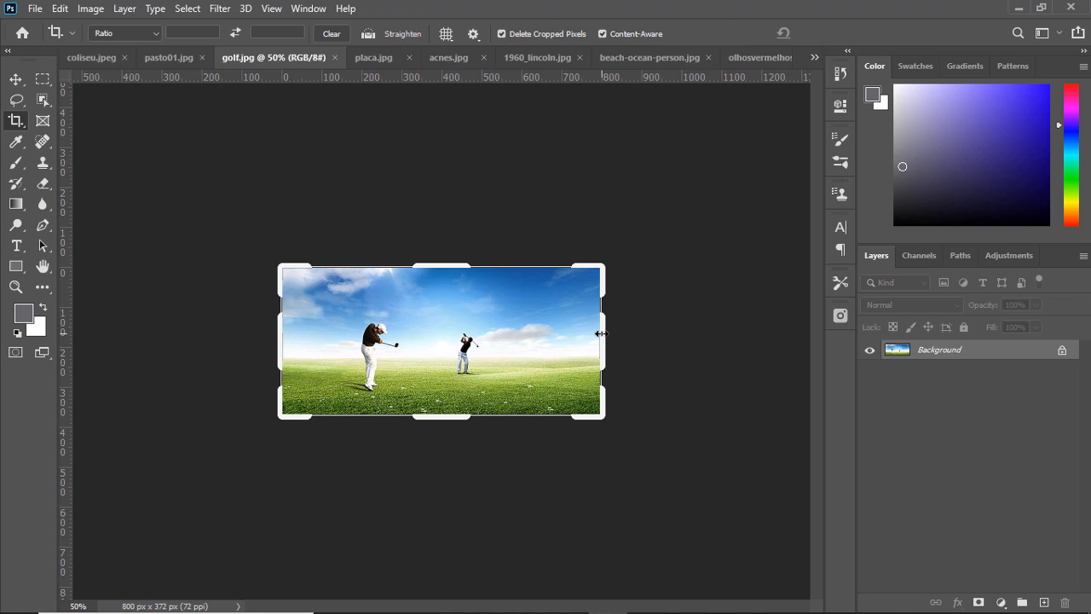
left_click(603, 35)
left_click_drag(601, 332, 786, 340)
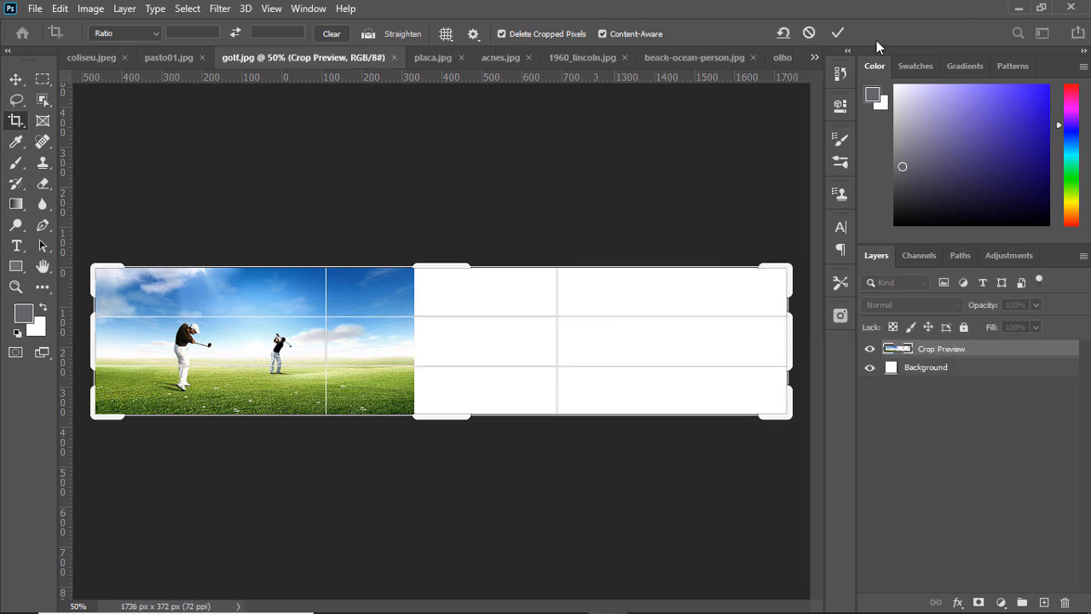
left_click(831, 37)
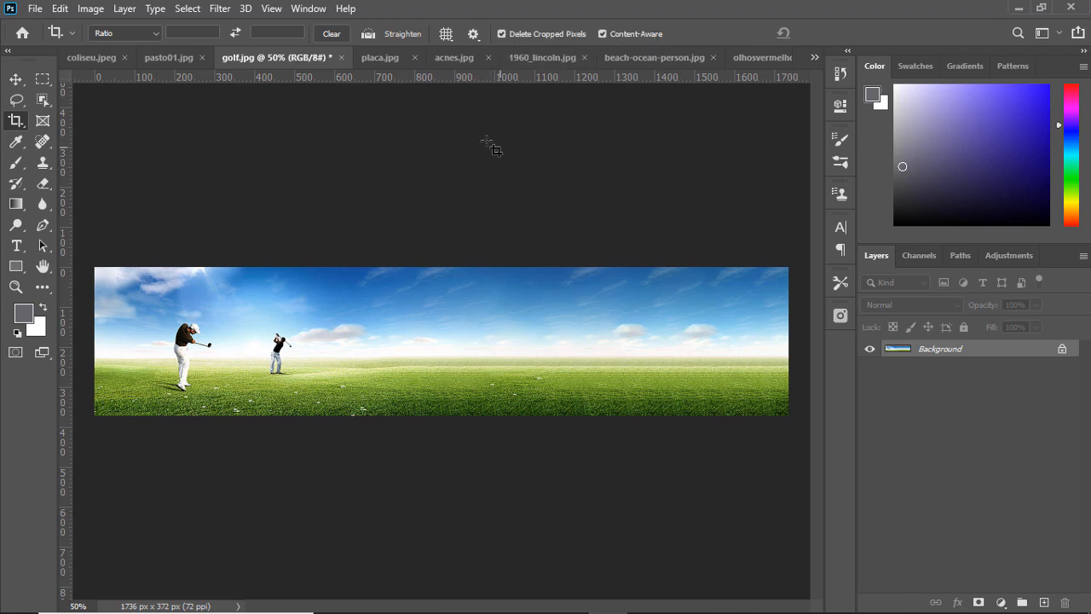
- Create a spherical panorama layer from the extended golf photo, rotate its view around the scene, and undo the panorama
left_click(244, 9)
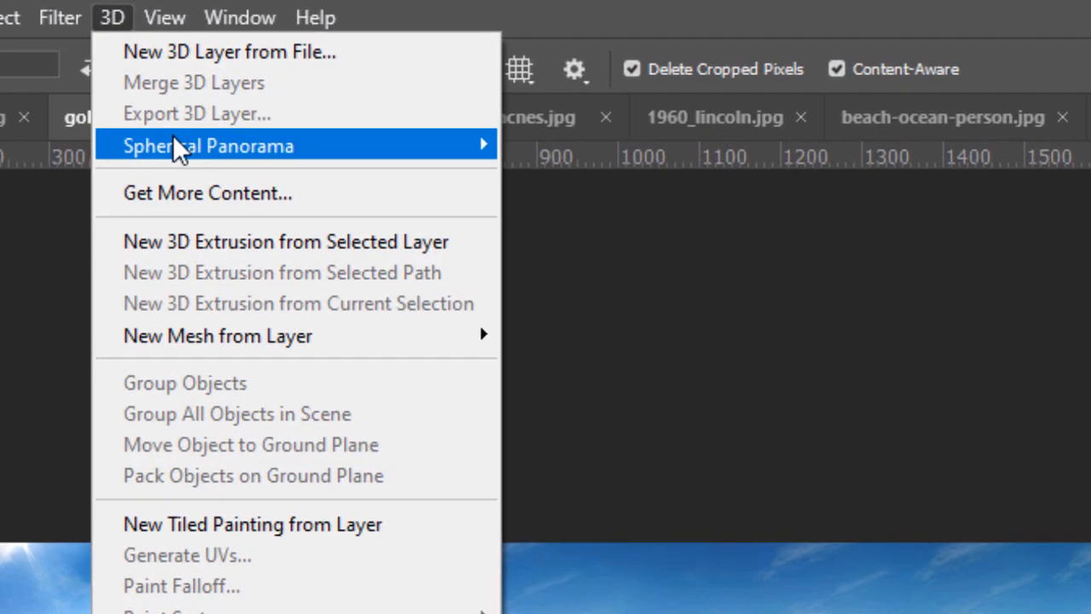
mouse_move(279, 73)
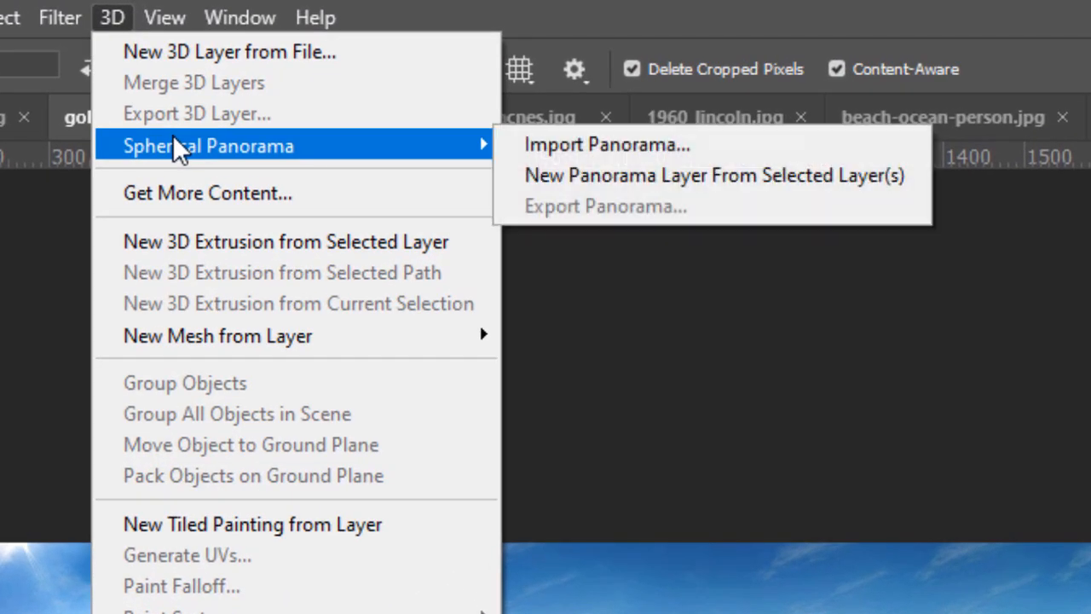
left_click(772, 178)
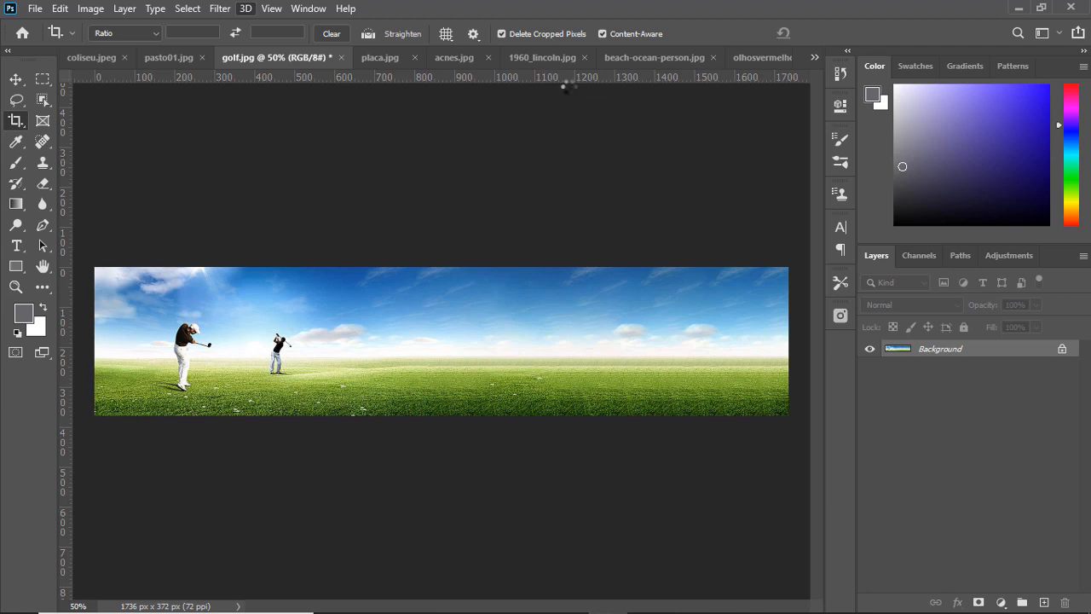
left_click(544, 239)
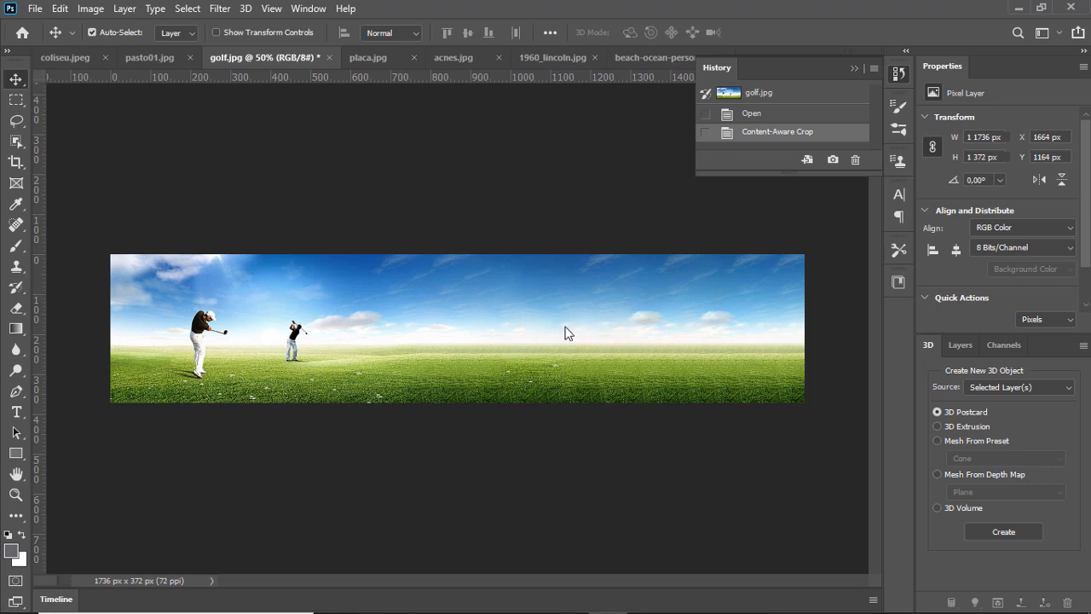
left_click_drag(546, 337, 900, 354)
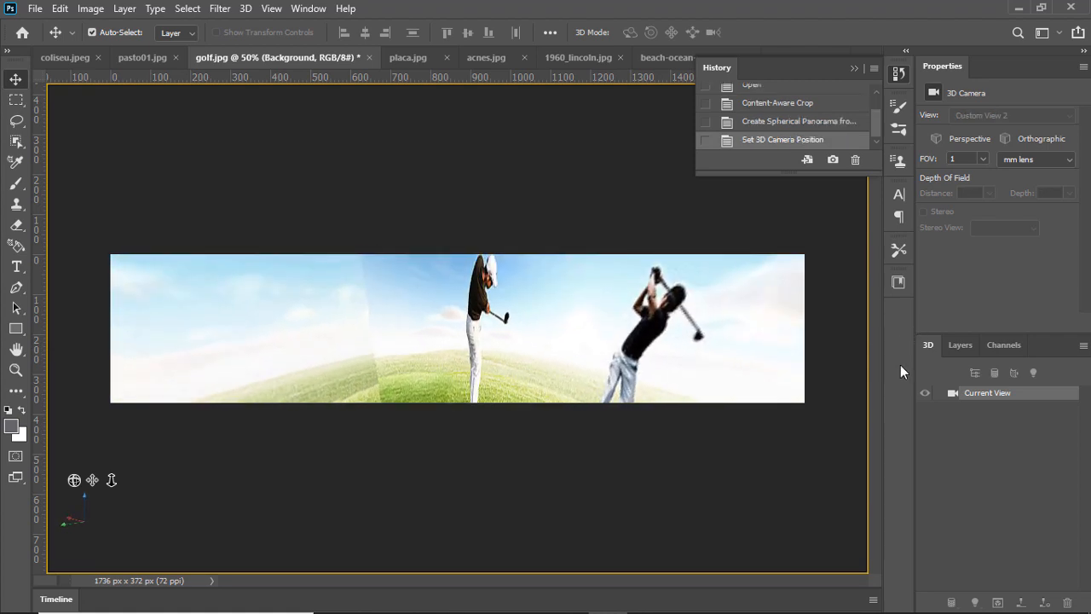
key("ctrl+z")
key("ctrl+z")
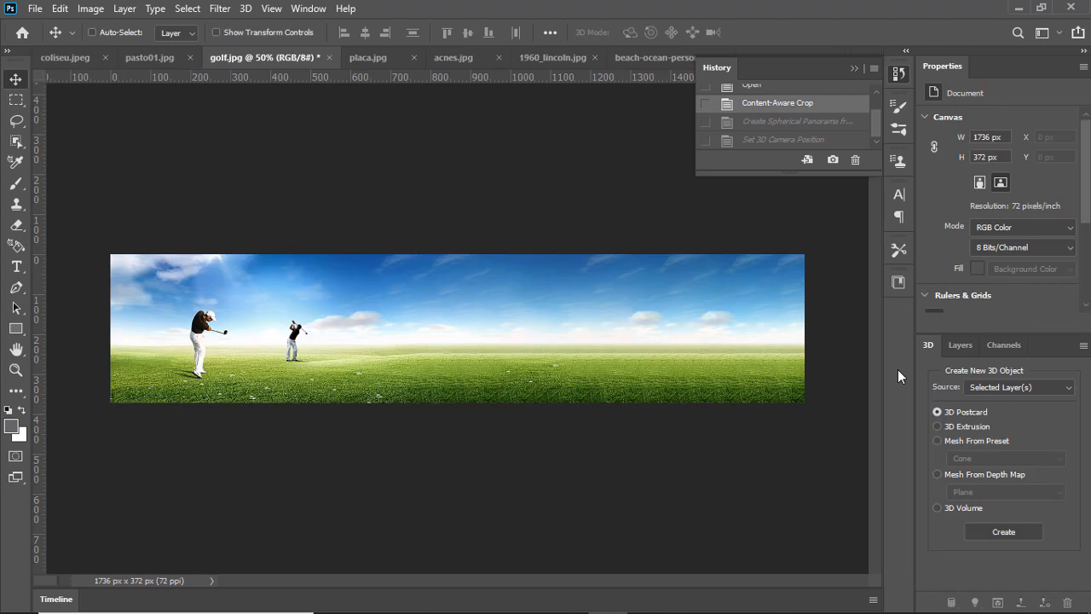
- Make a new spherical panorama from the selected layer again and turn the camera toward the two golfers
left_click(246, 8)
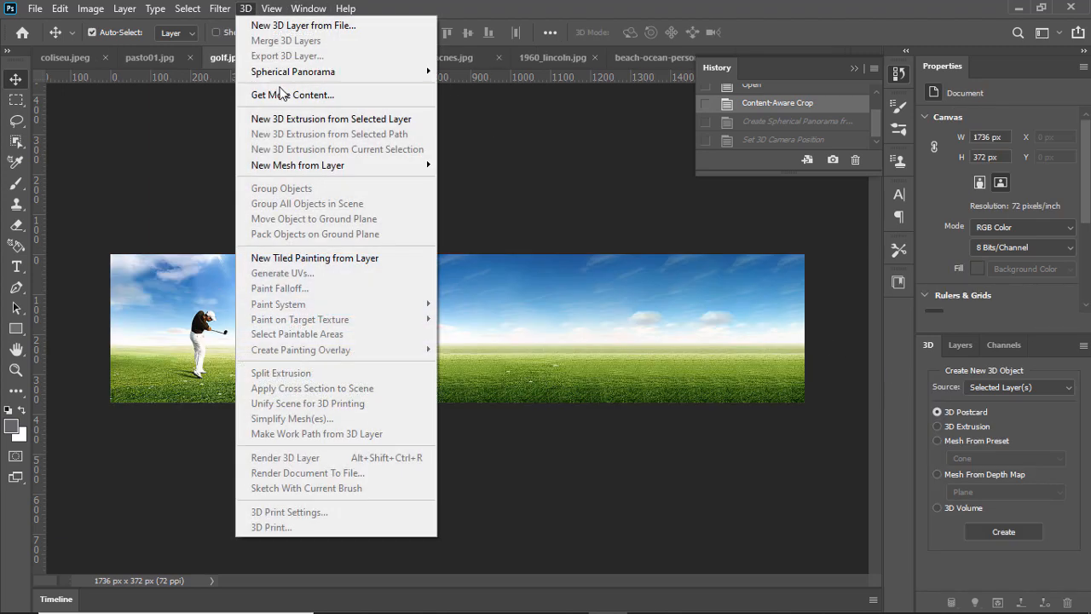
mouse_move(409, 71)
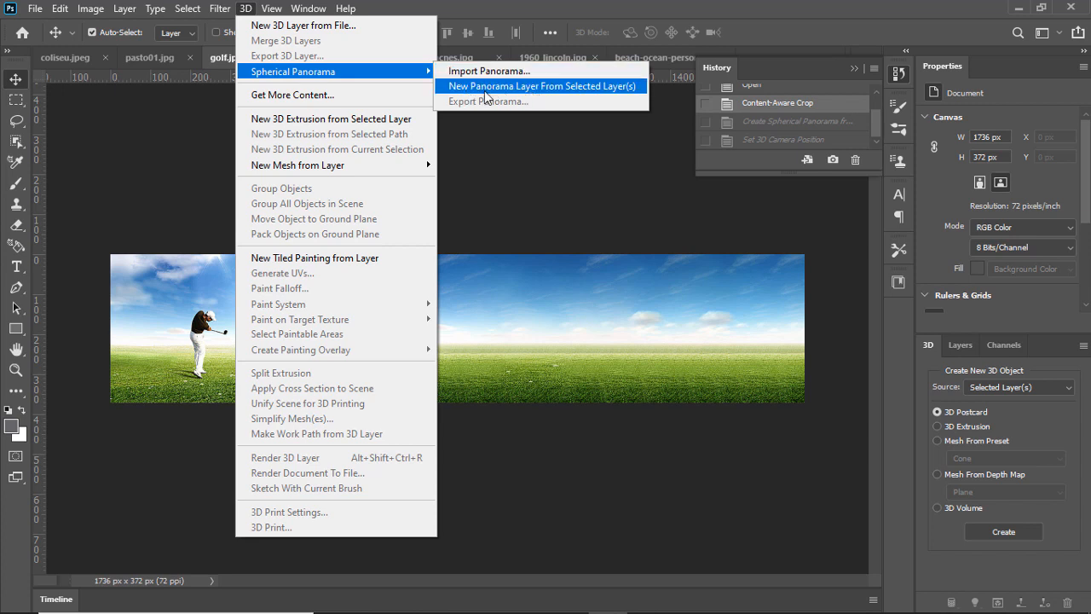
left_click(611, 91)
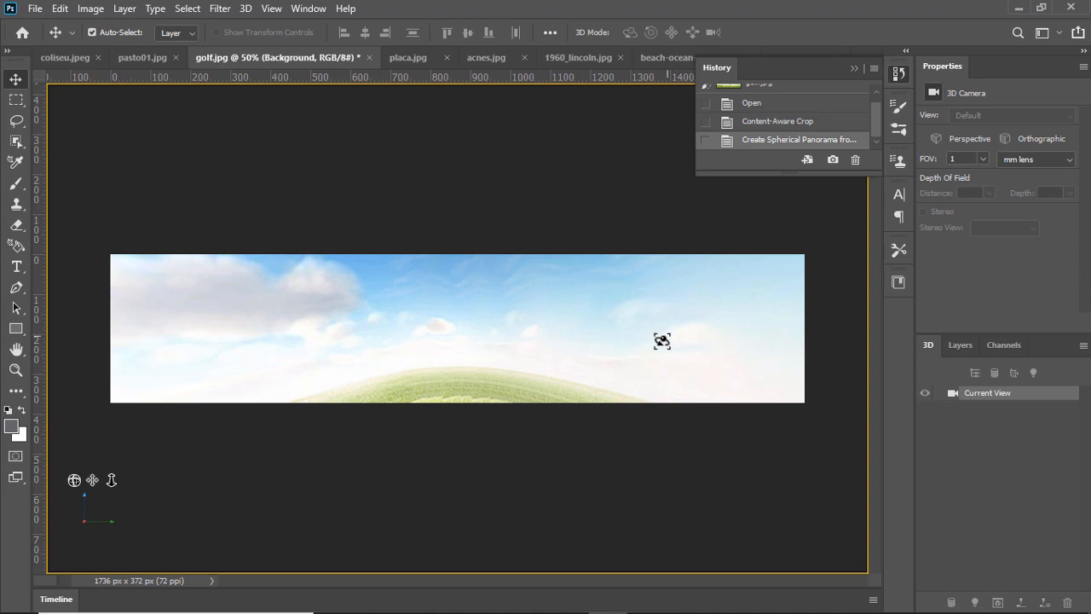
left_click_drag(618, 368, 514, 146)
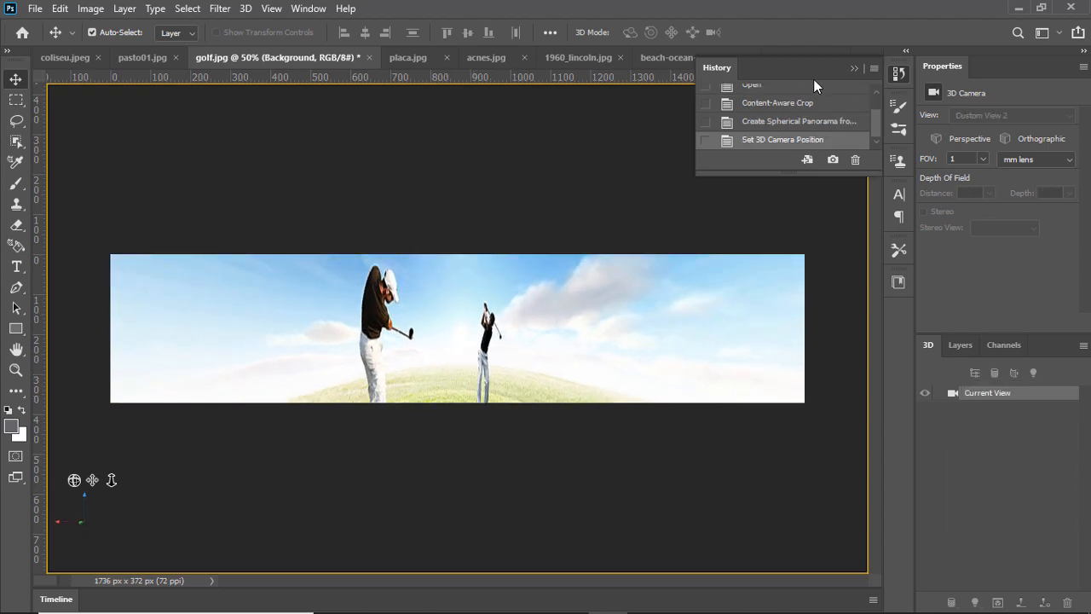
- Revert golf.jpg to its Open history state and switch back to the Essentials (Default) workspace
left_click(759, 108)
left_click(772, 93)
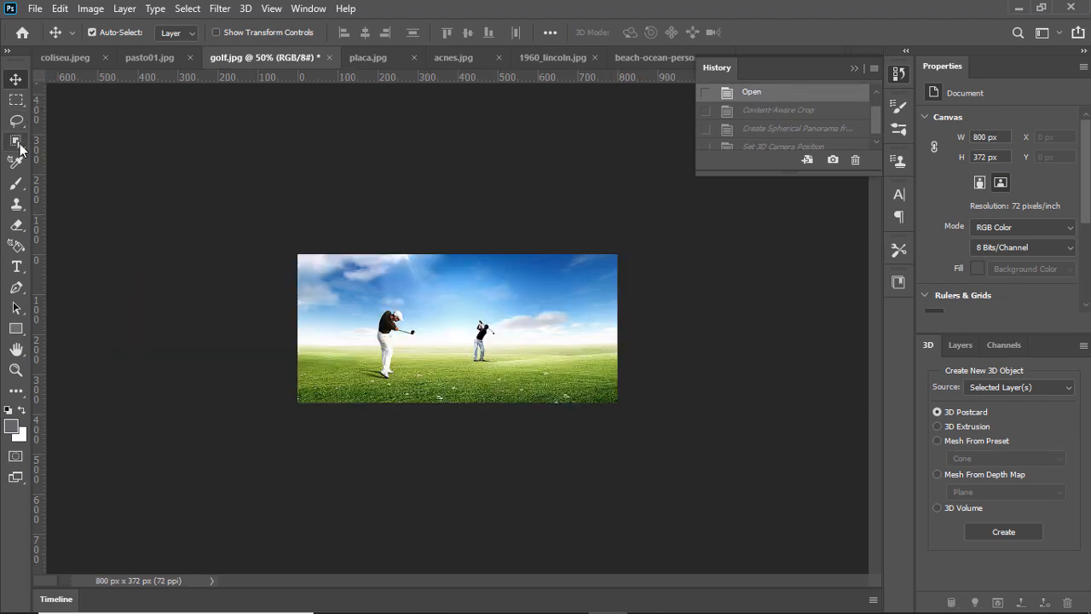
left_click(12, 52)
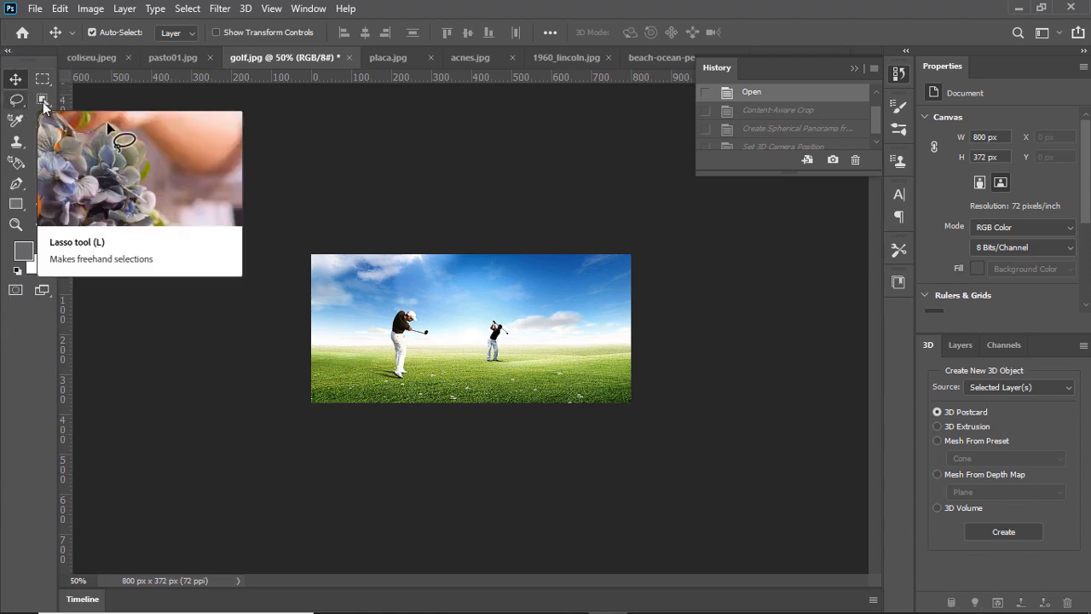
left_click(308, 9)
mouse_move(354, 13)
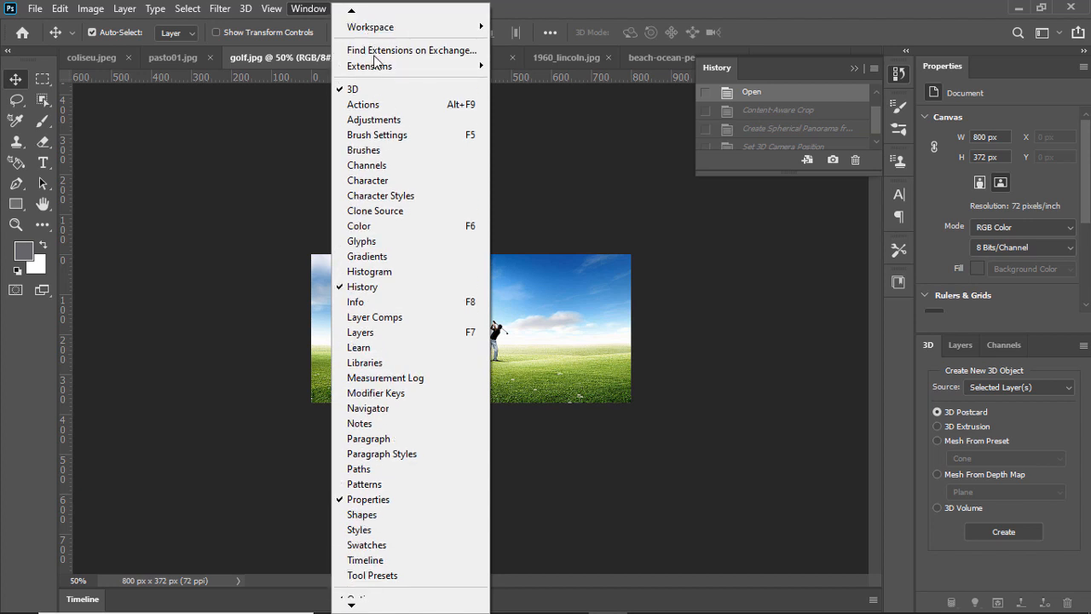
mouse_move(379, 30)
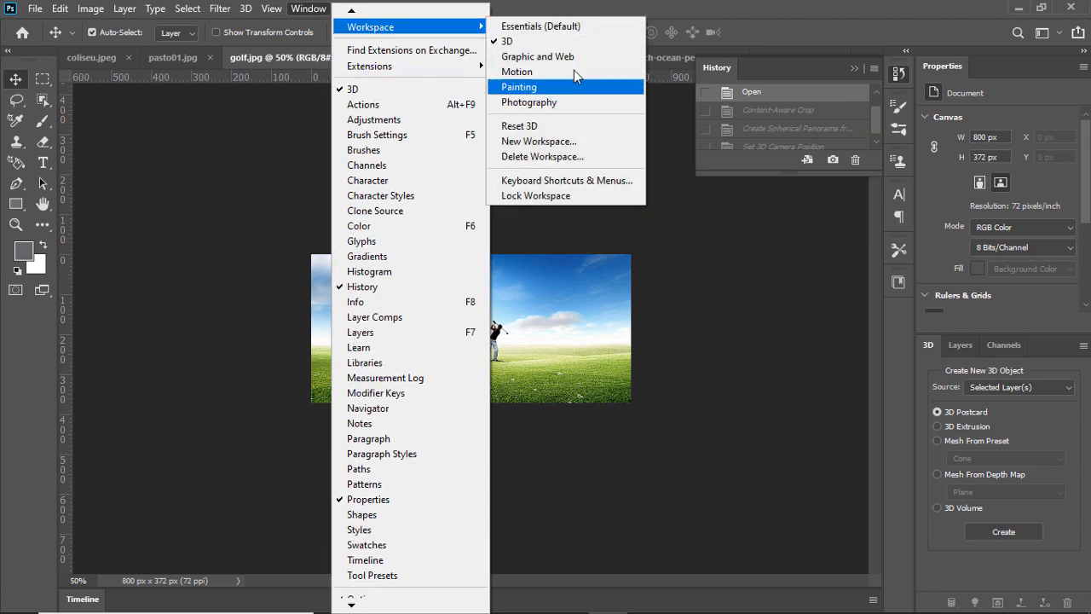
left_click(545, 26)
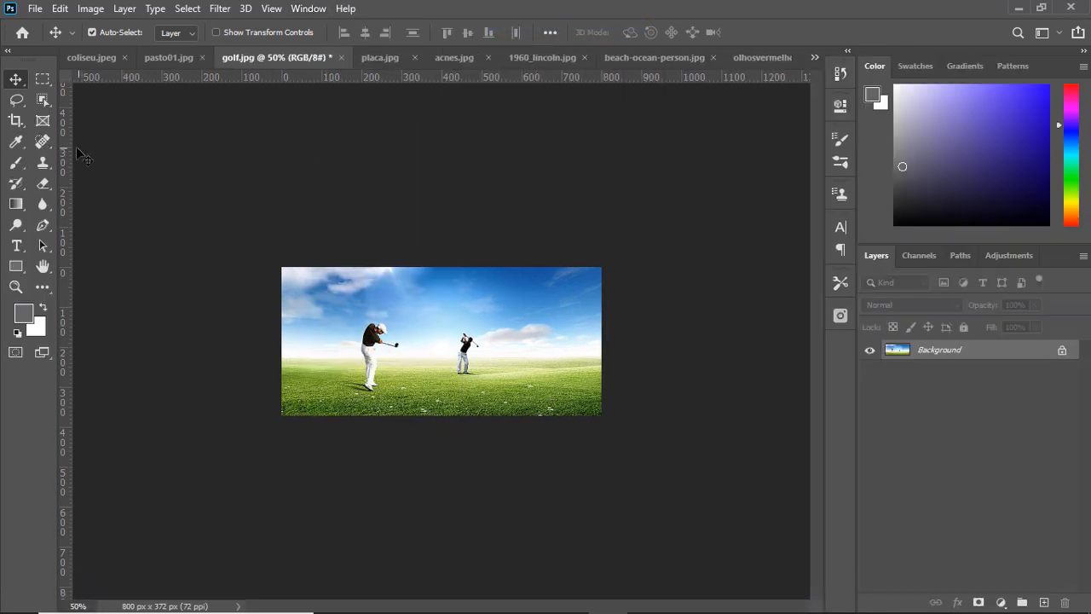
- Activate the Crop tool and revert golf.jpg to its saved version, keeping the file open
left_click(16, 120)
right_click(16, 120)
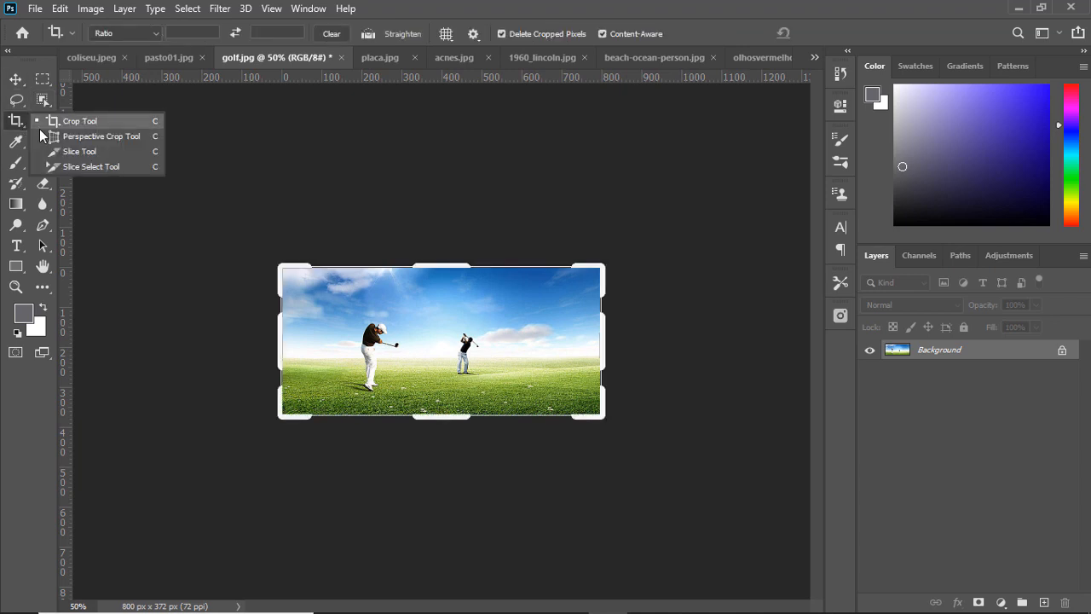
left_click(342, 58)
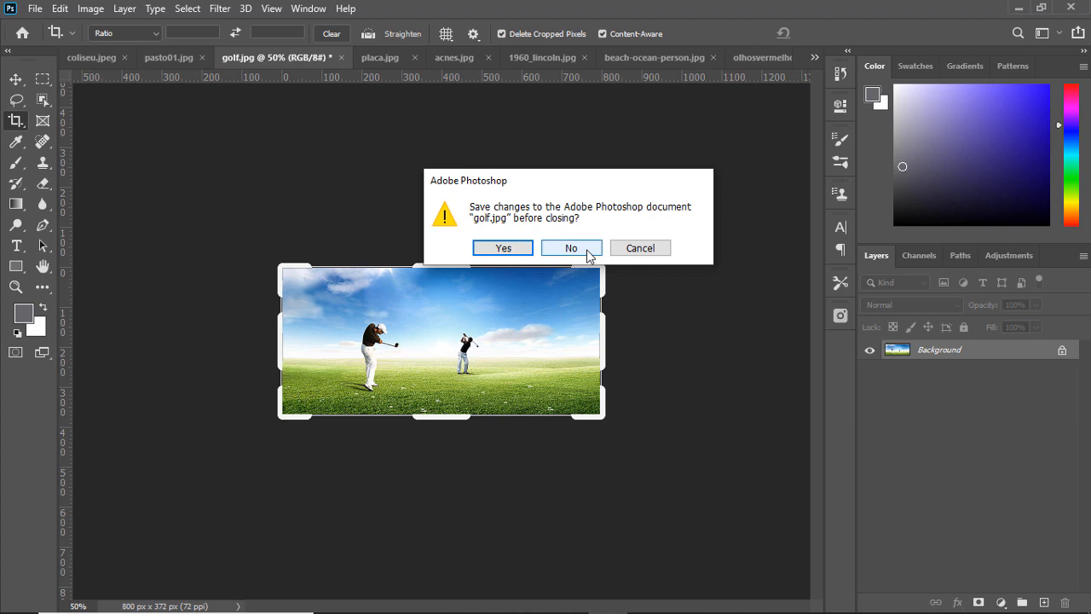
left_click(648, 248)
left_click(38, 9)
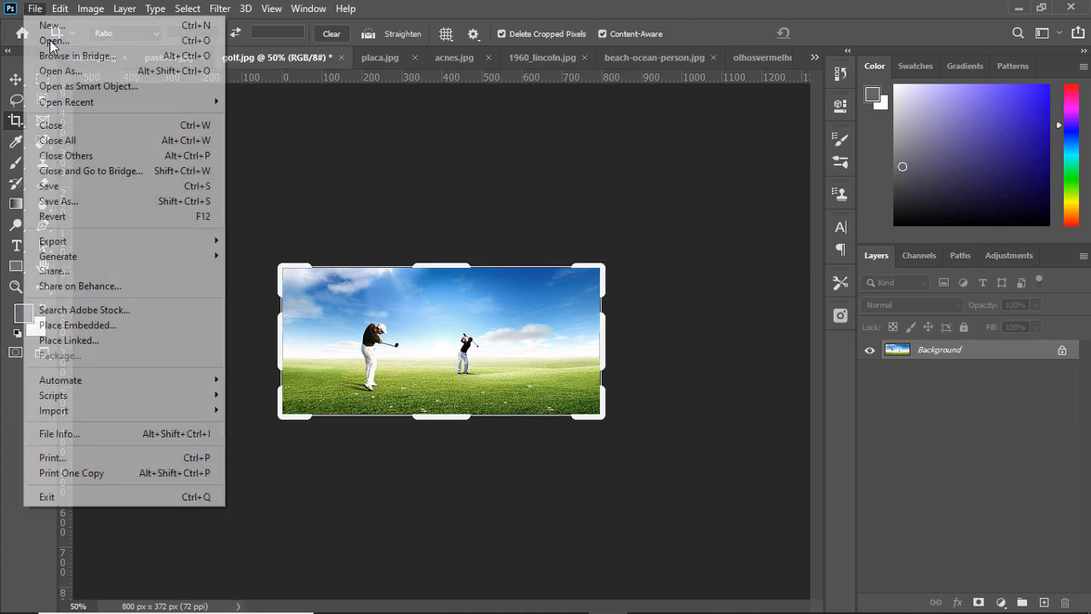
left_click(64, 217)
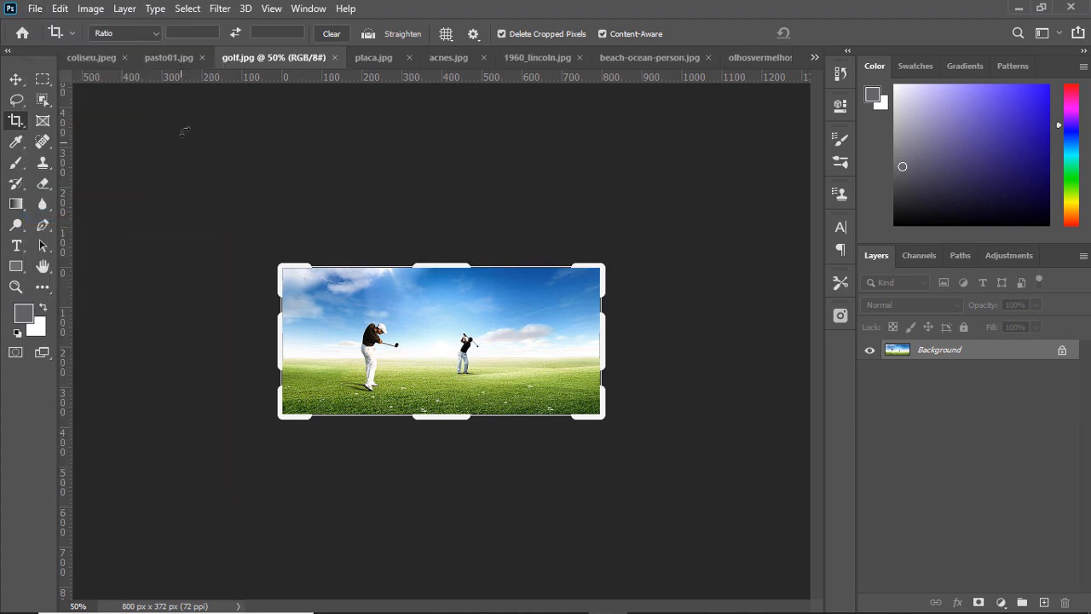
- Perspective-crop coliseu.jpeg around the upper arches with a slanted four-corner frame, producing an image of about 1830 × 2504 px
right_click(14, 127)
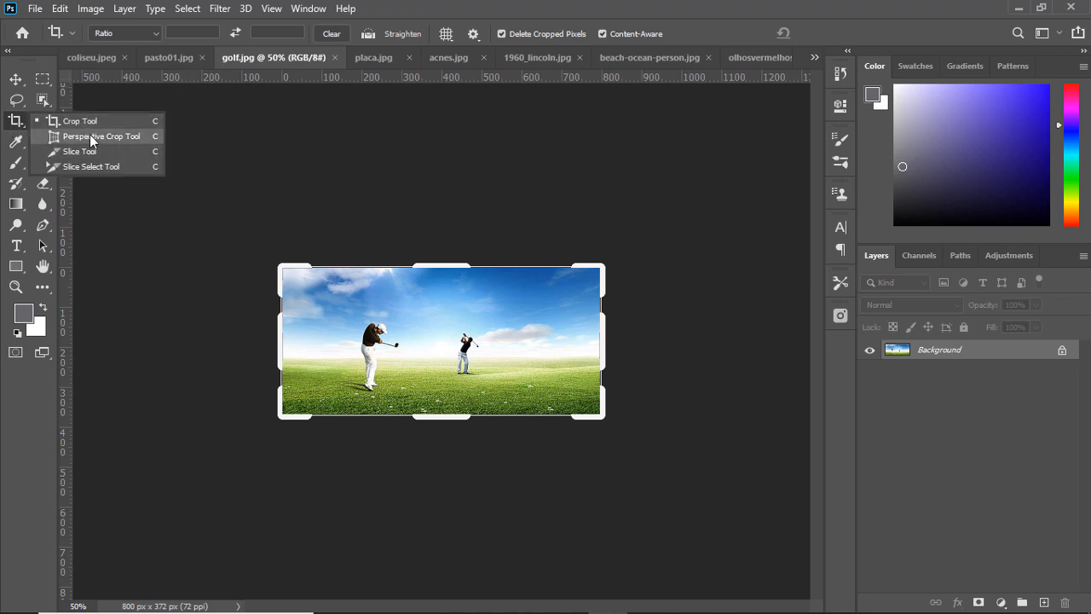
left_click(99, 59)
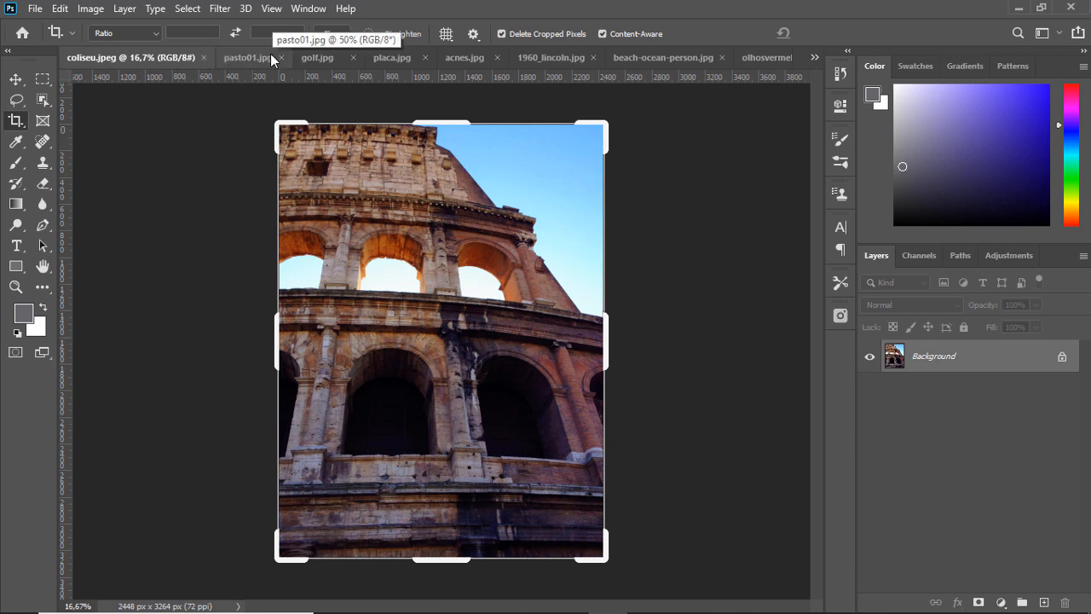
right_click(23, 122)
left_click(77, 137)
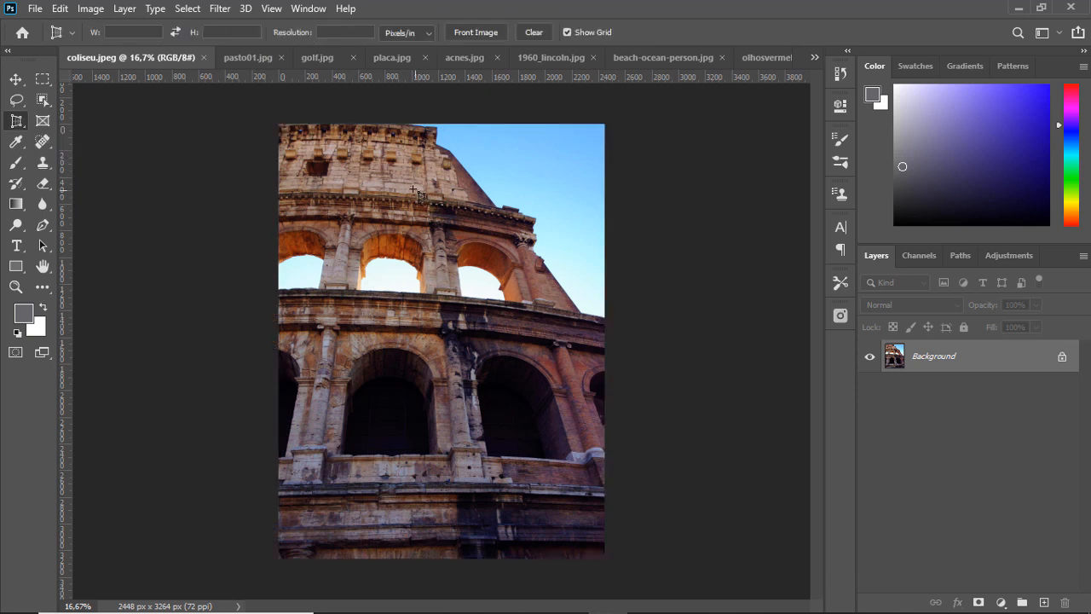
left_click_drag(320, 184, 560, 364)
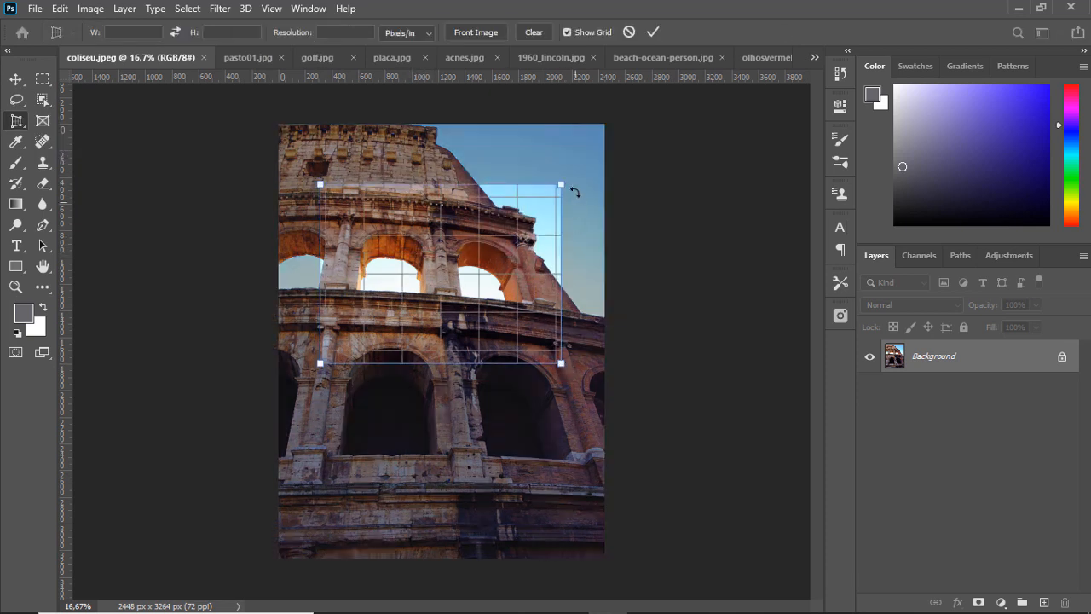
left_click_drag(560, 185, 518, 124)
left_click_drag(560, 364, 545, 456)
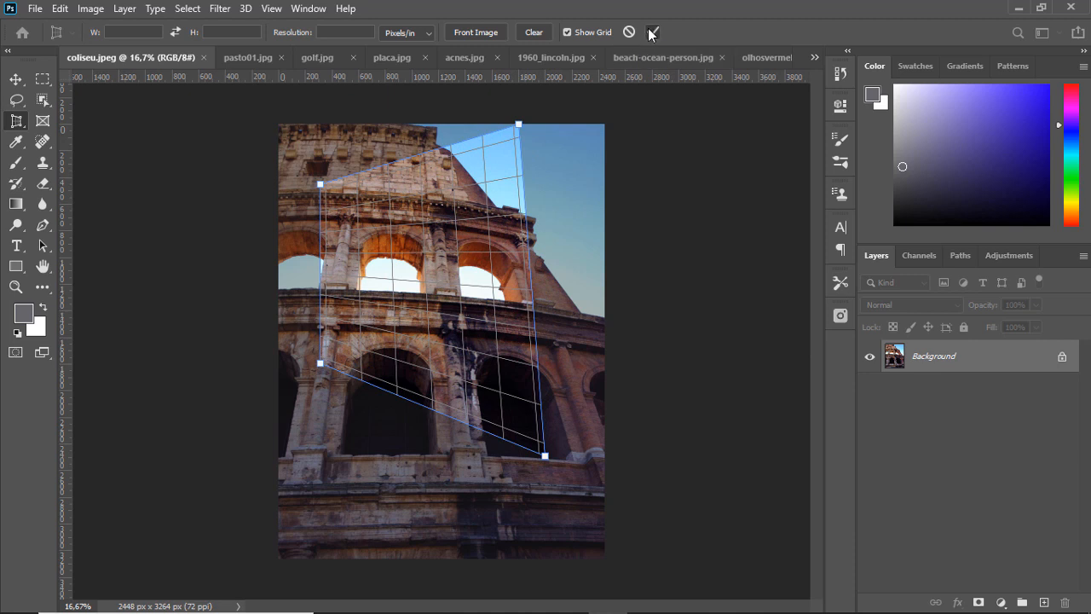
left_click(652, 32)
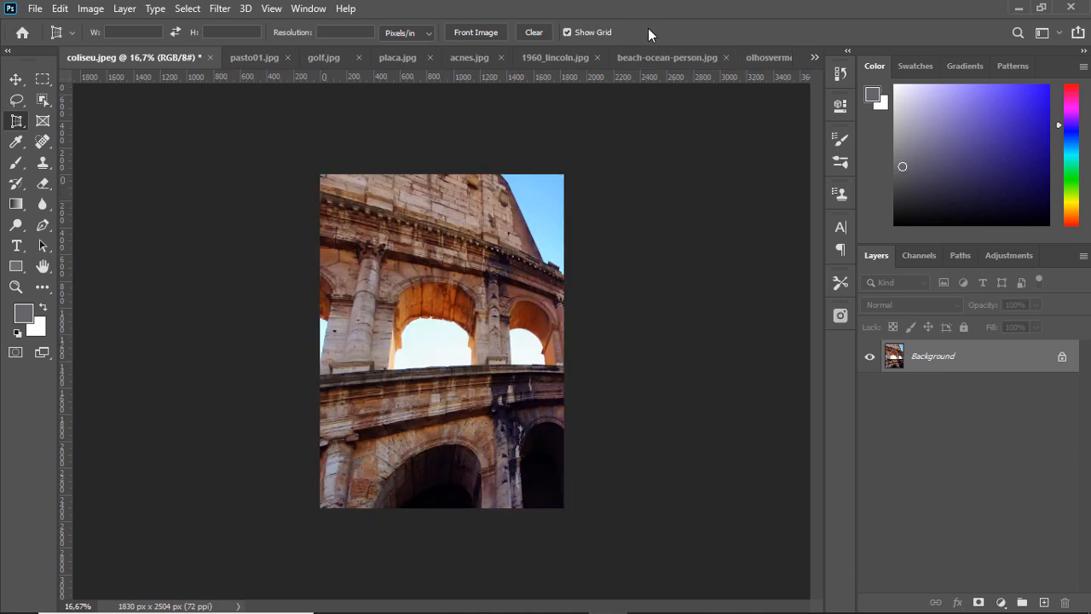
- Close coliseu.jpeg without saving and bring up the sign image placa.jpg
left_click(208, 57)
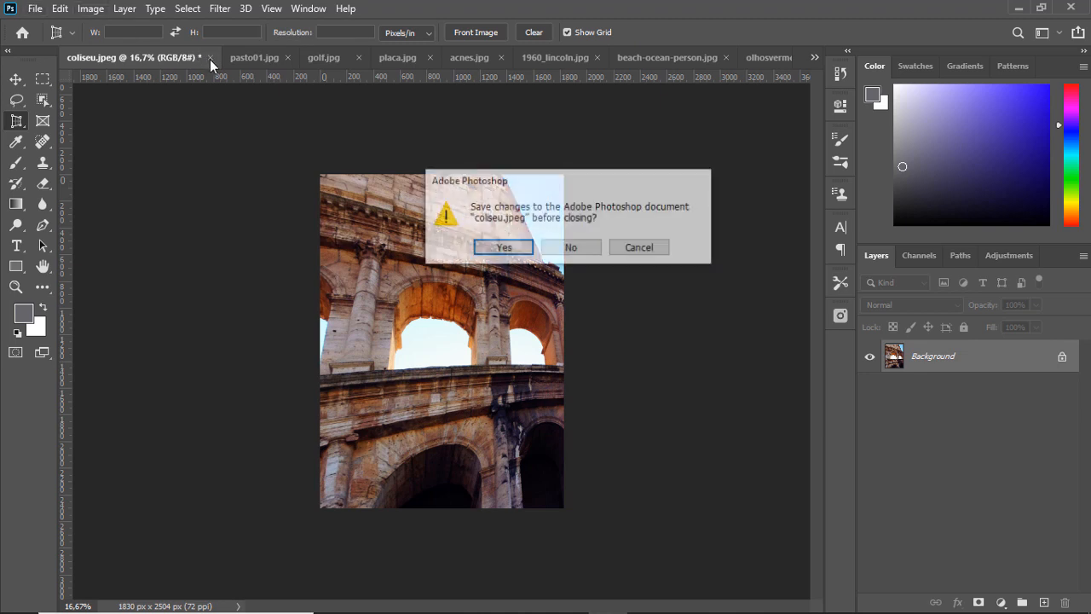
left_click(569, 248)
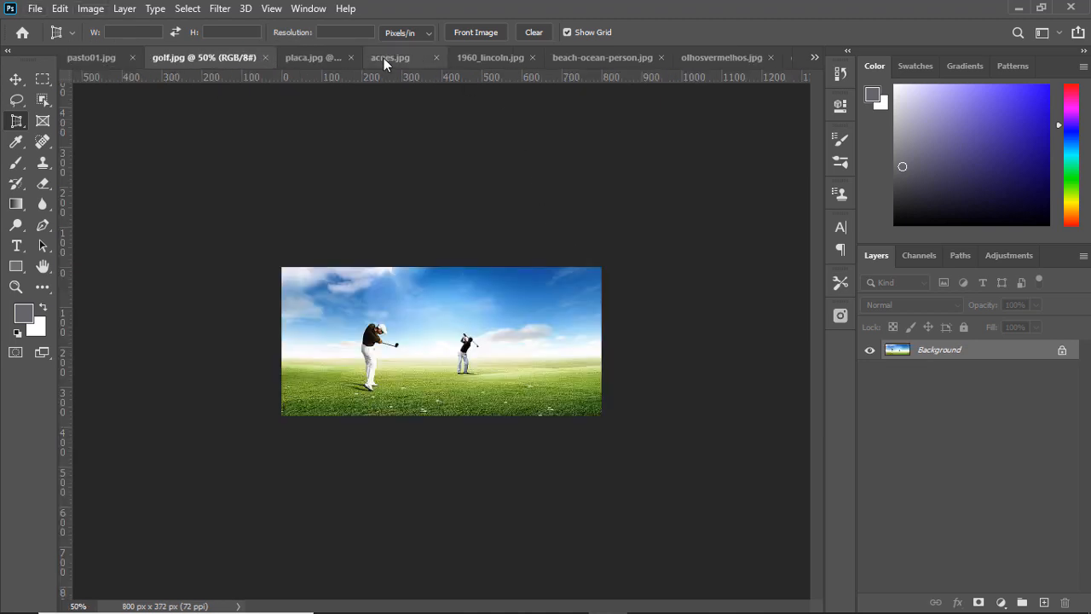
left_click(315, 57)
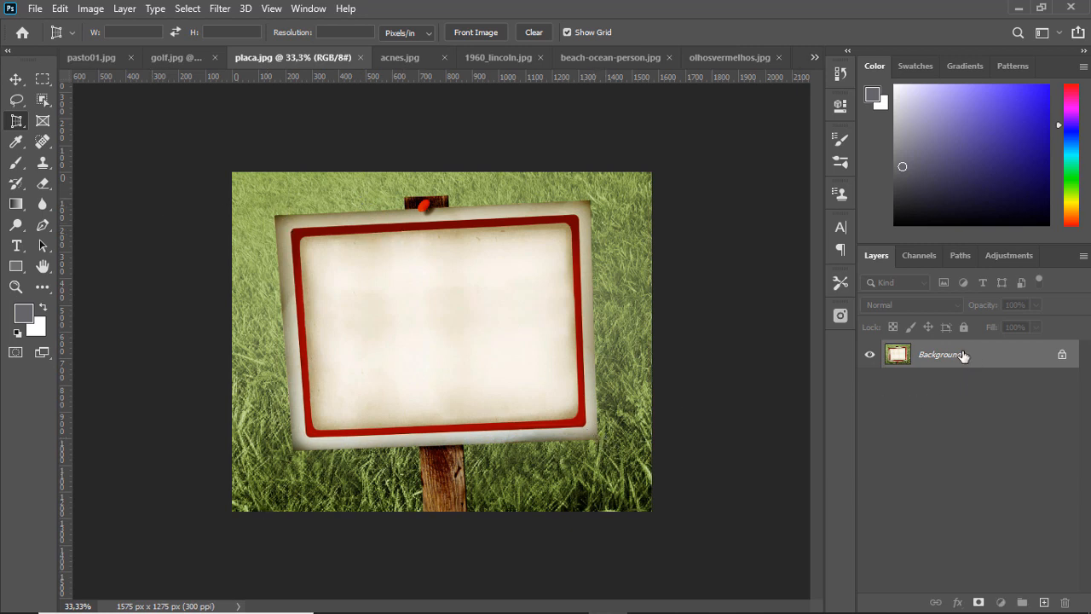
key("ctrl+j")
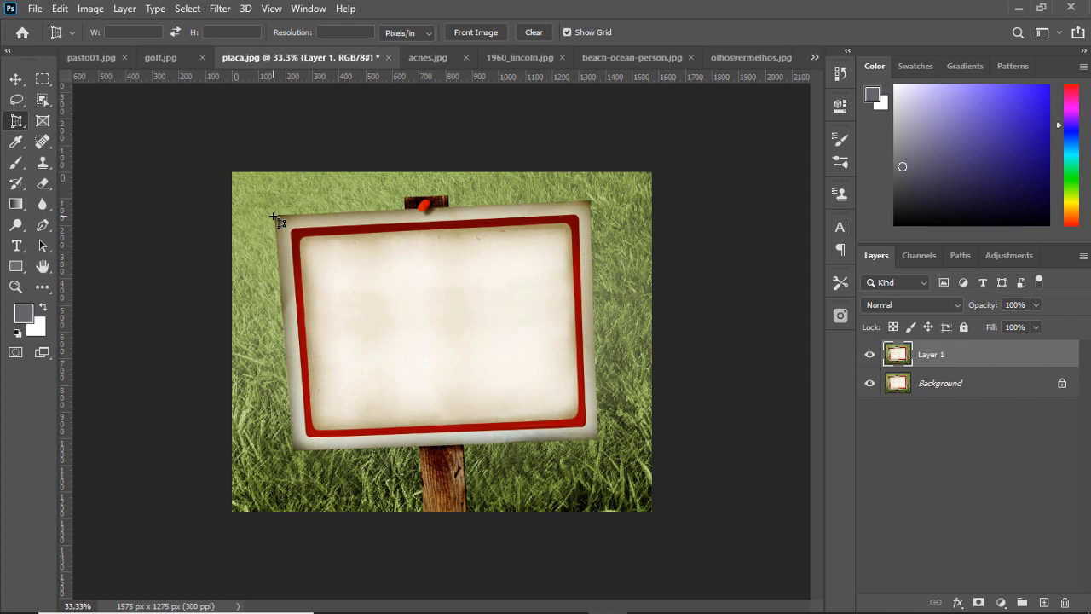
key("ctrl+z")
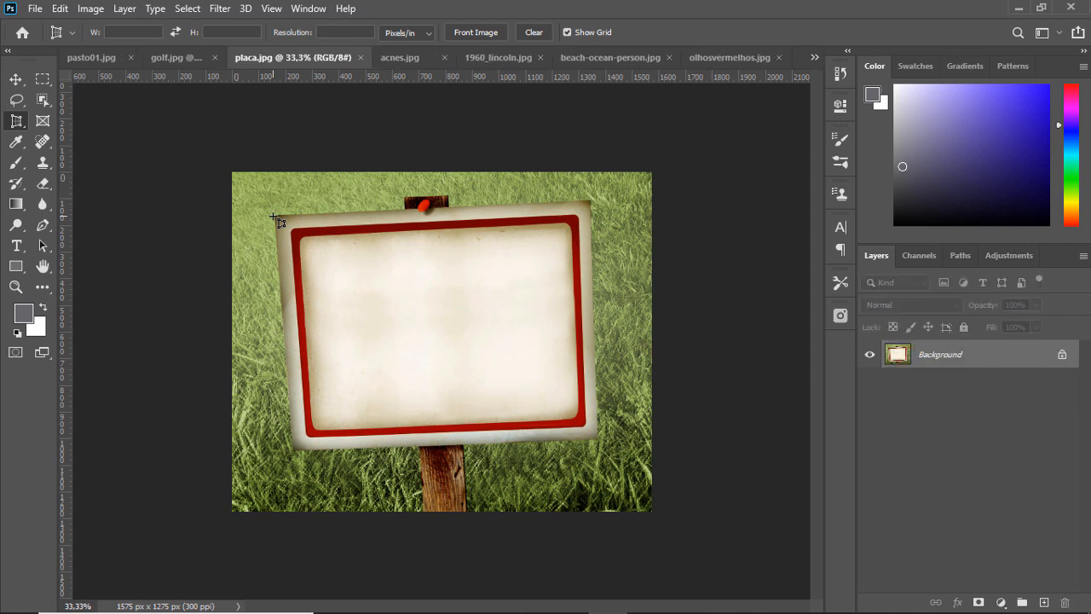
- Draw a perspective crop frame over the sign in placa.jpg and fit its upper-right and lower-right corners to the board
left_click_drag(274, 216, 598, 436)
left_click_drag(599, 441, 599, 441)
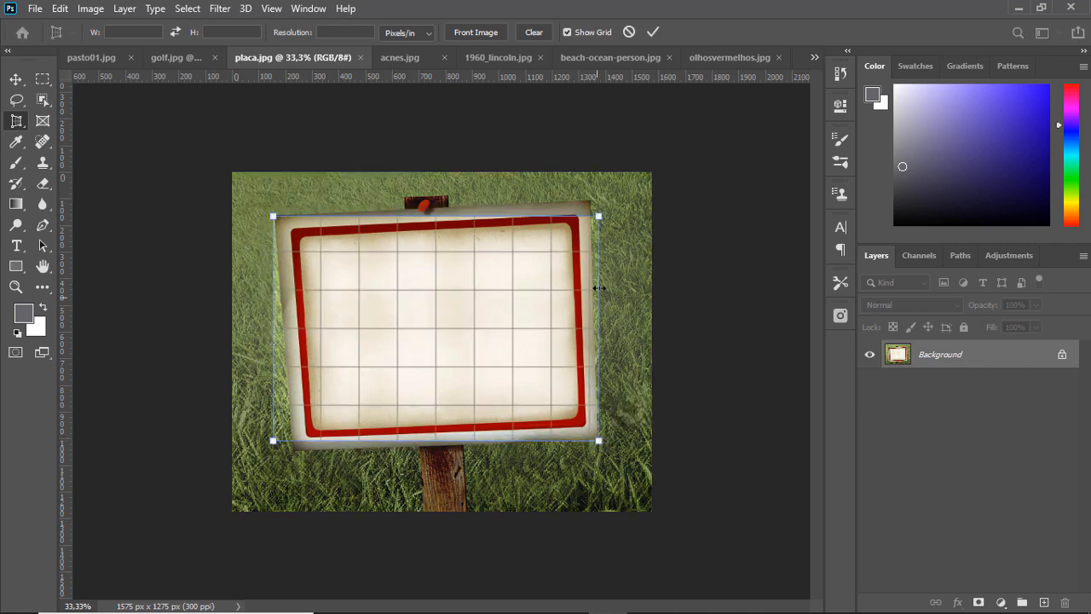
left_click_drag(598, 218, 589, 200)
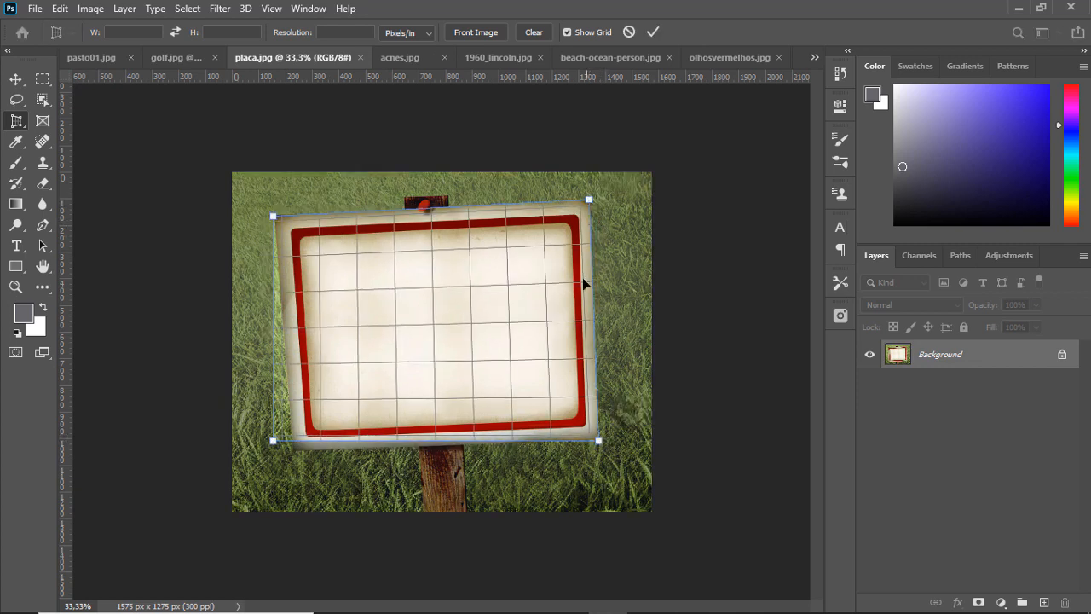
left_click_drag(599, 441, 597, 436)
- Extend the perspective crop frame to include the post and the grass above the board, and apply it at about 1245 × 1290 px
left_click_drag(269, 449, 297, 515)
left_click_drag(601, 443, 602, 515)
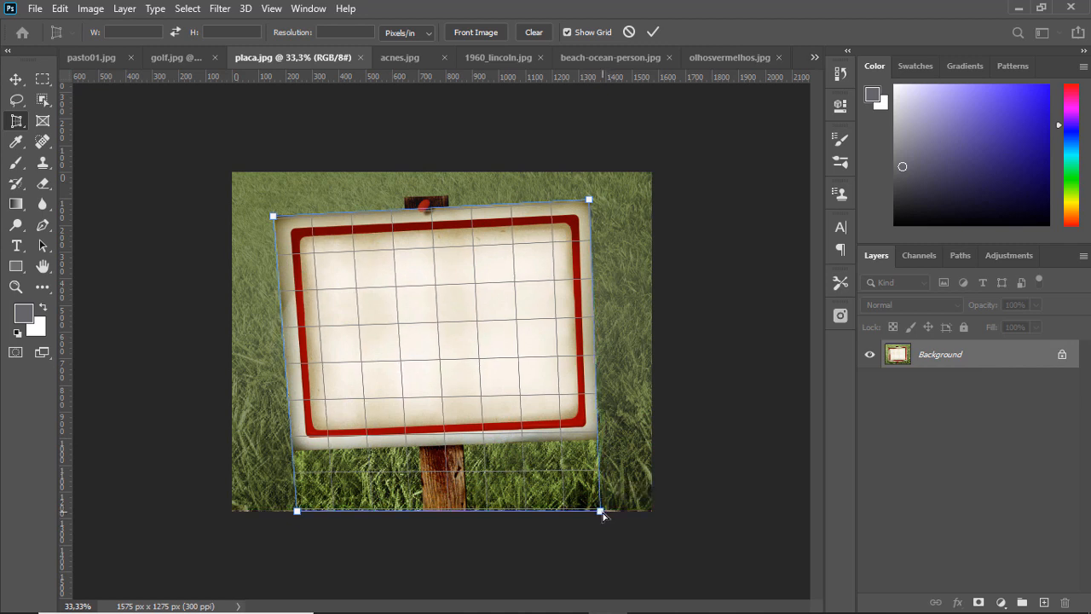
left_click_drag(272, 218, 274, 198)
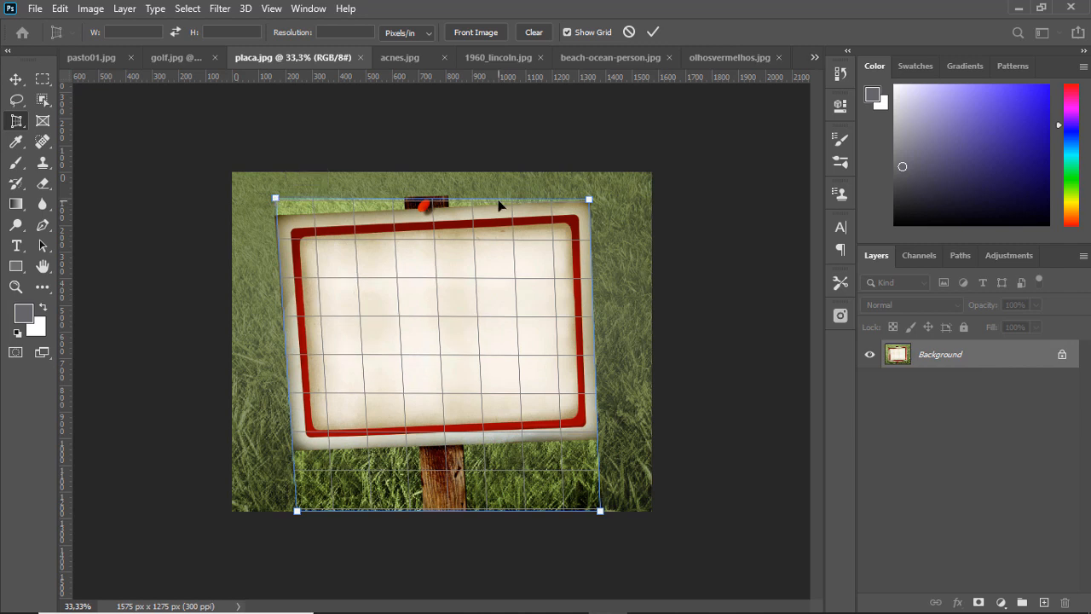
left_click_drag(592, 199, 592, 186)
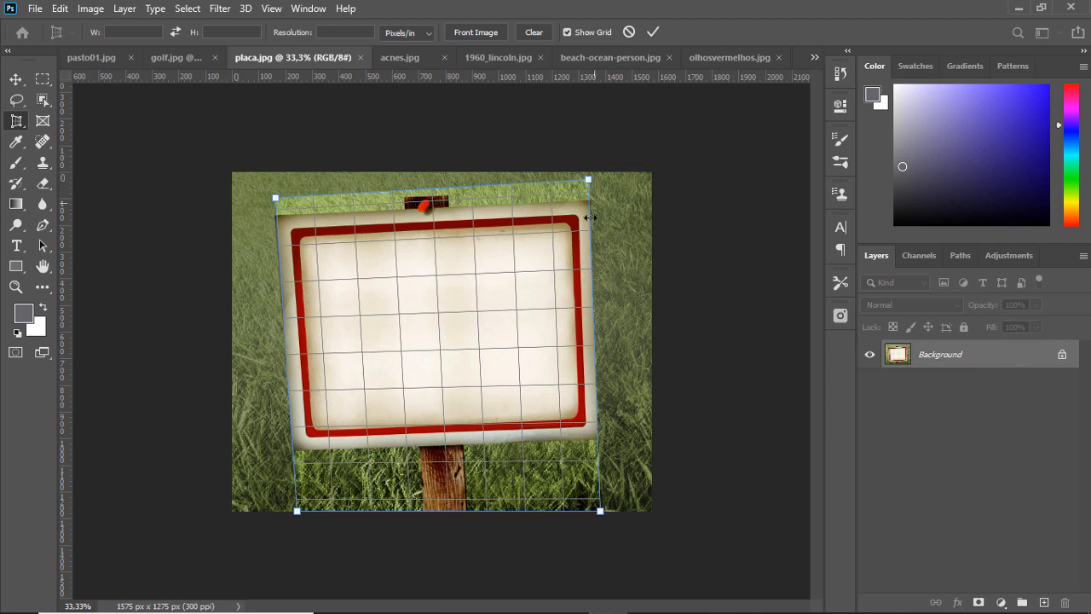
left_click(653, 32)
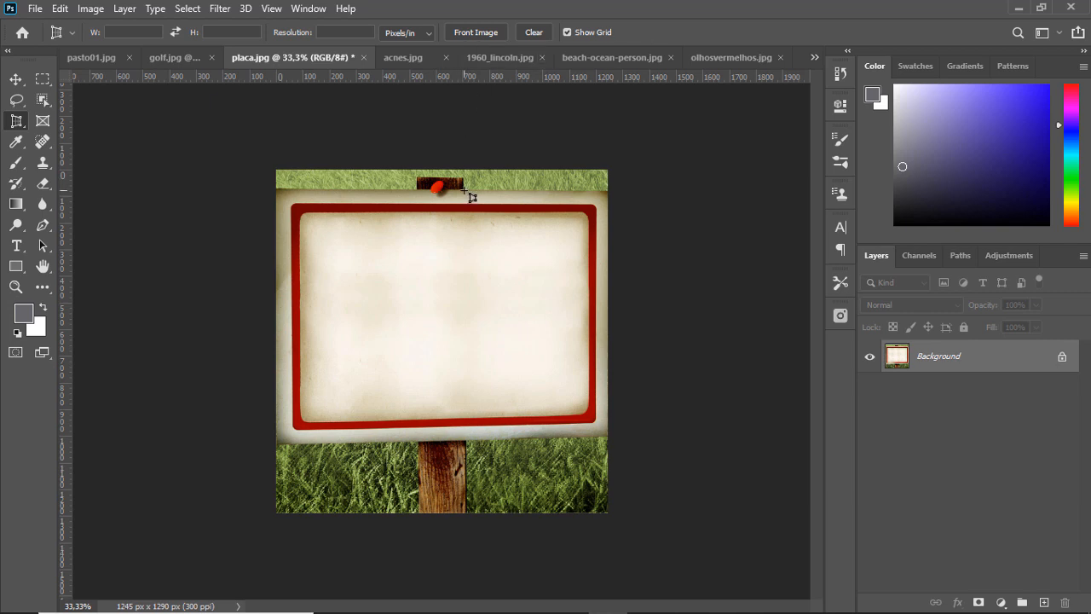
- Close placa.jpg without saving and switch to the regular Crop tool on golf.jpg
left_click(364, 58)
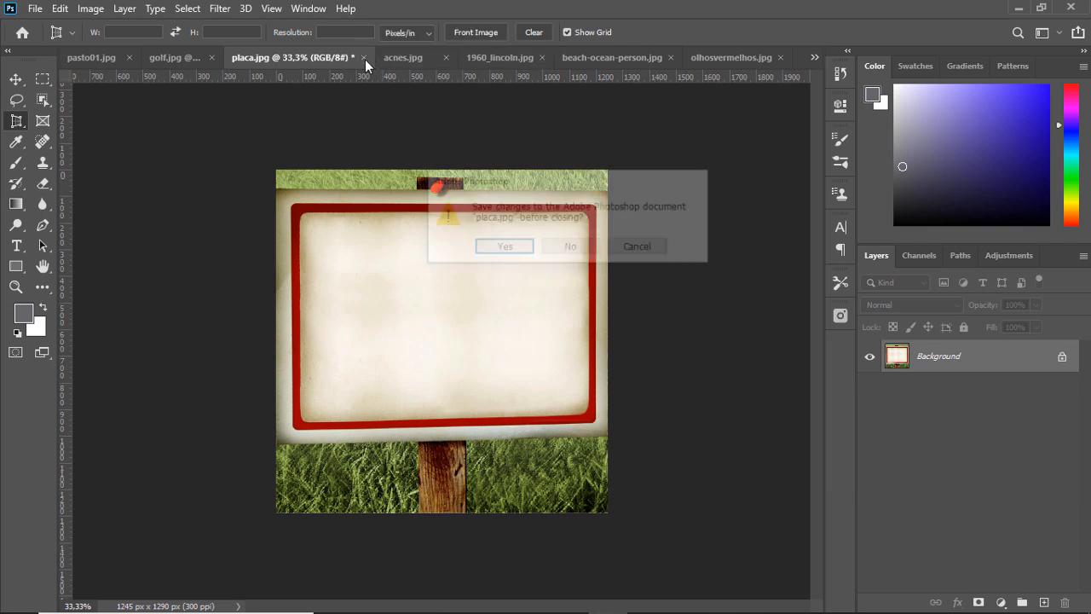
left_click(571, 245)
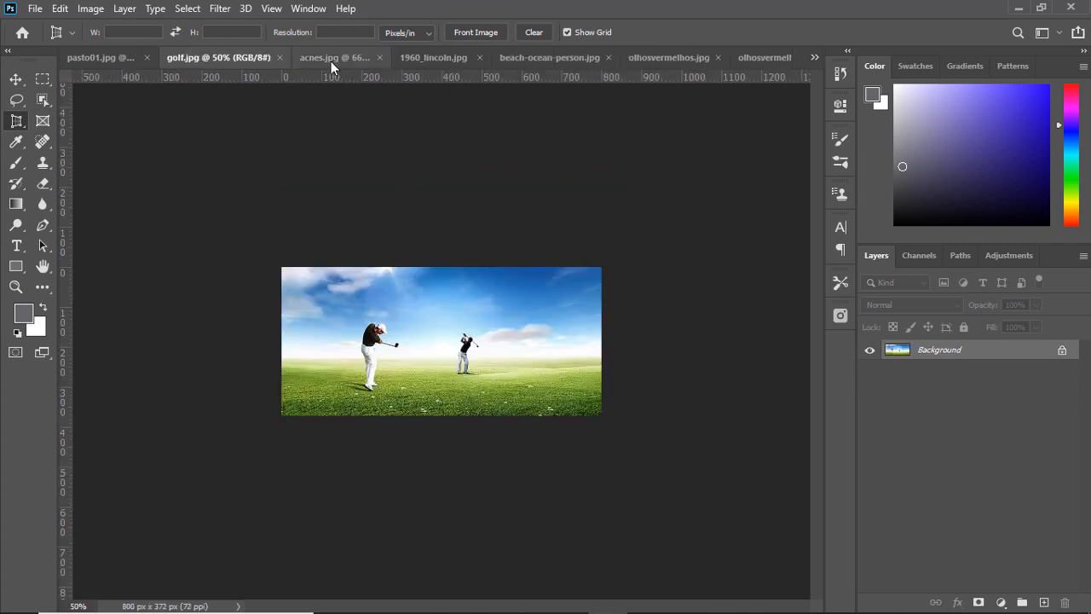
right_click(14, 126)
left_click(51, 120)
- Crop the golf photo around both golfers to about 420 × 242 px with the image tilted clockwise, and undo the crop
left_click_drag(331, 299, 491, 389)
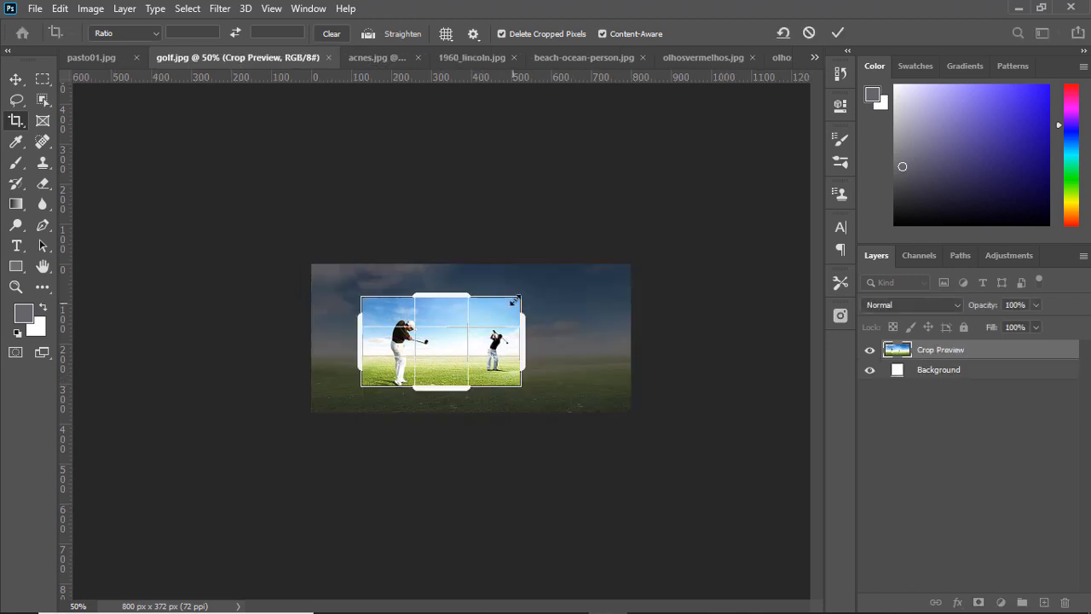
left_click_drag(532, 291, 527, 319)
left_click_drag(519, 386, 525, 389)
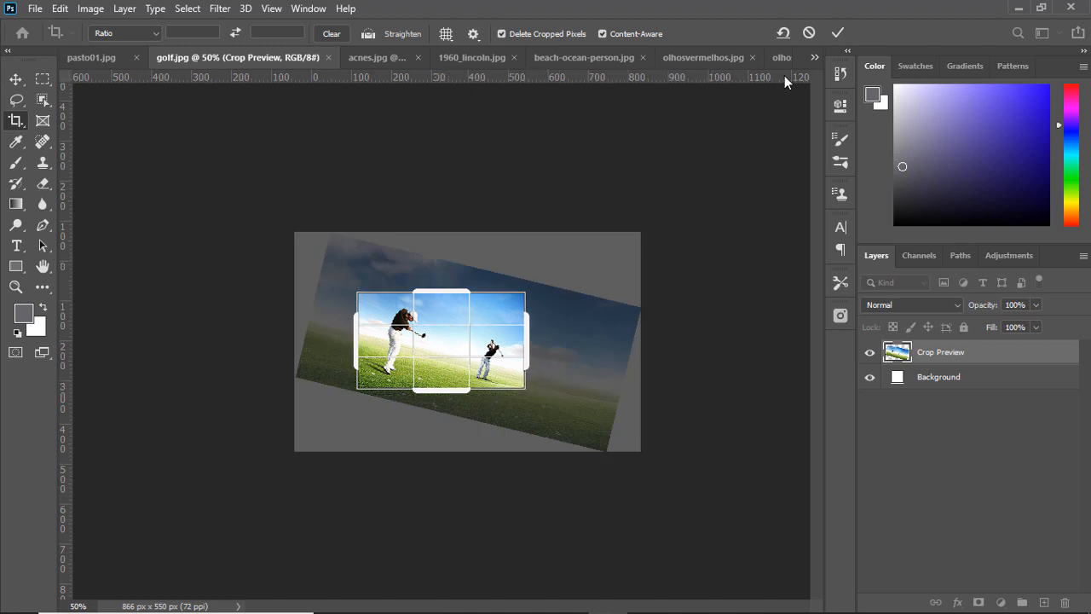
left_click(836, 34)
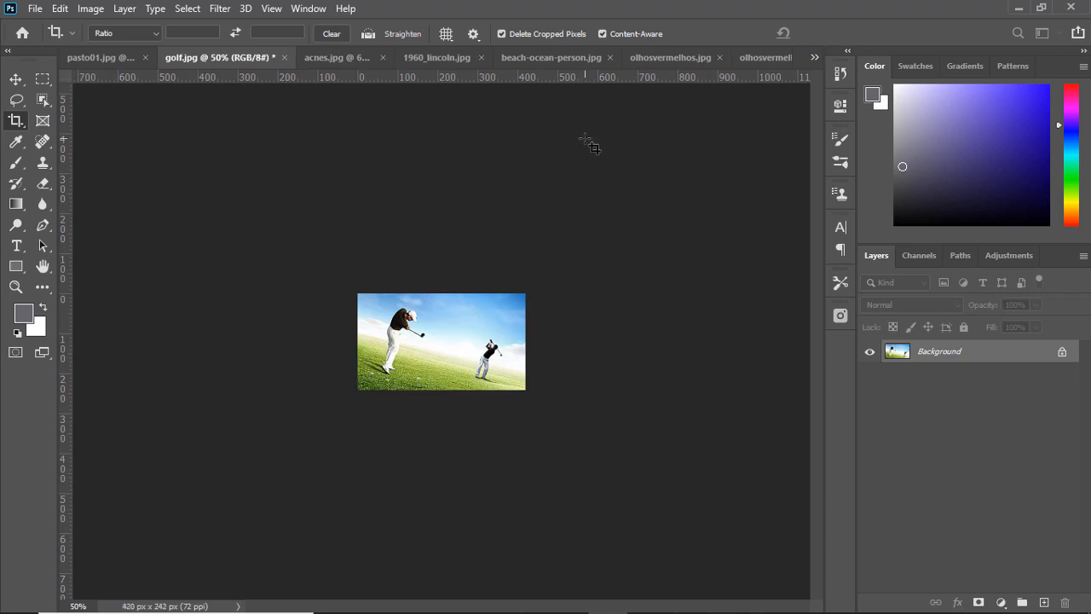
key("ctrl+z")
- Crop the golf photo around both golfers to about 382 × 219 px with the image tilted counterclockwise
key("ctrl+equal")
key("ctrl+equal")
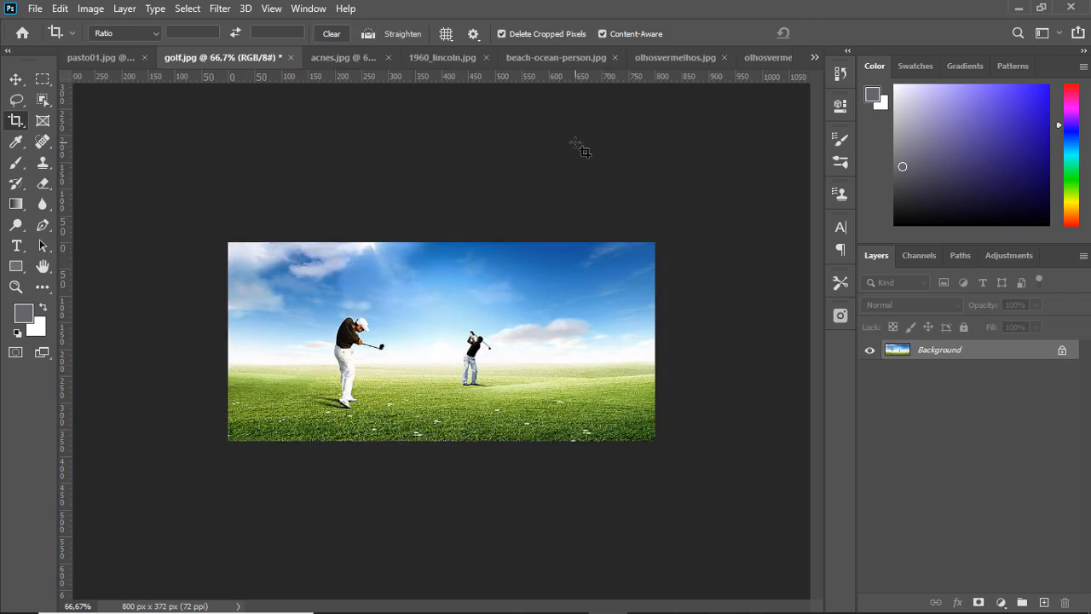
left_click_drag(237, 273, 541, 449)
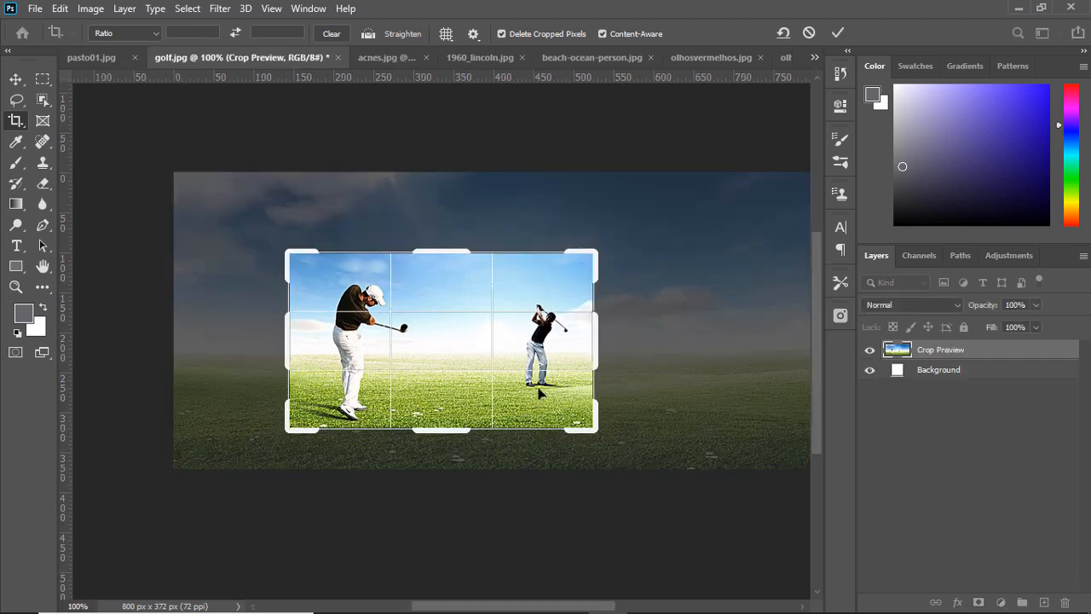
left_click_drag(618, 238, 575, 196)
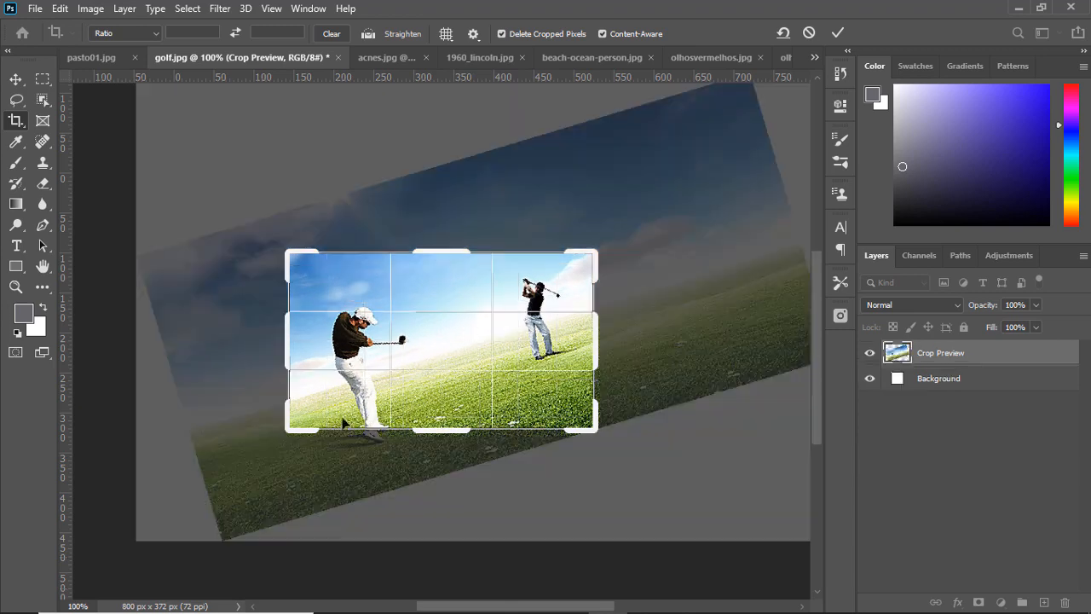
mouse_move(300, 432)
left_mouse_down()
mouse_move(298, 440)
mouse_move(310, 431)
left_mouse_up()
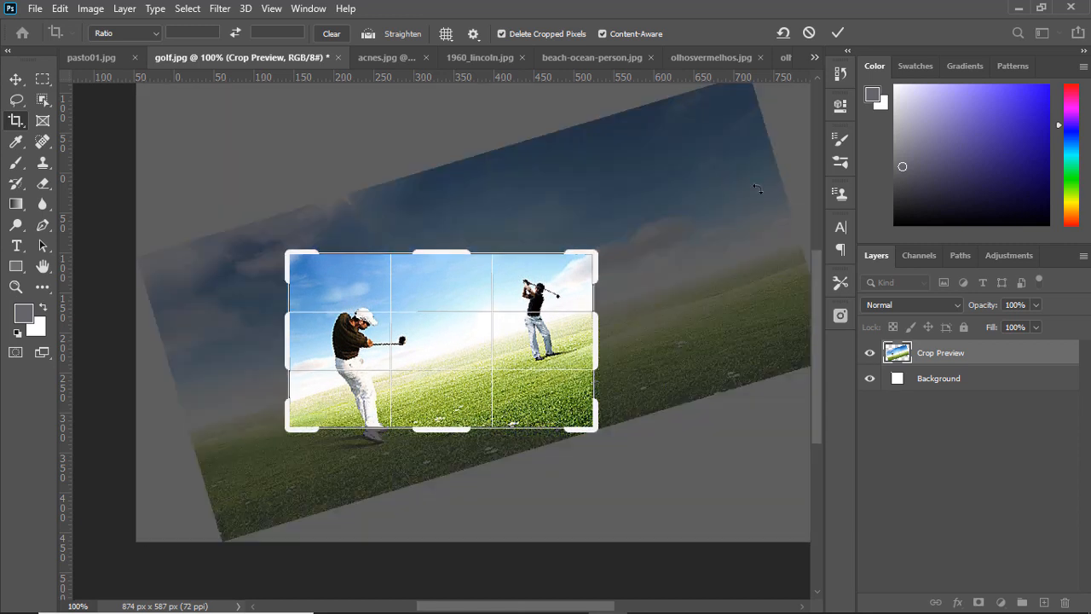
left_click(836, 28)
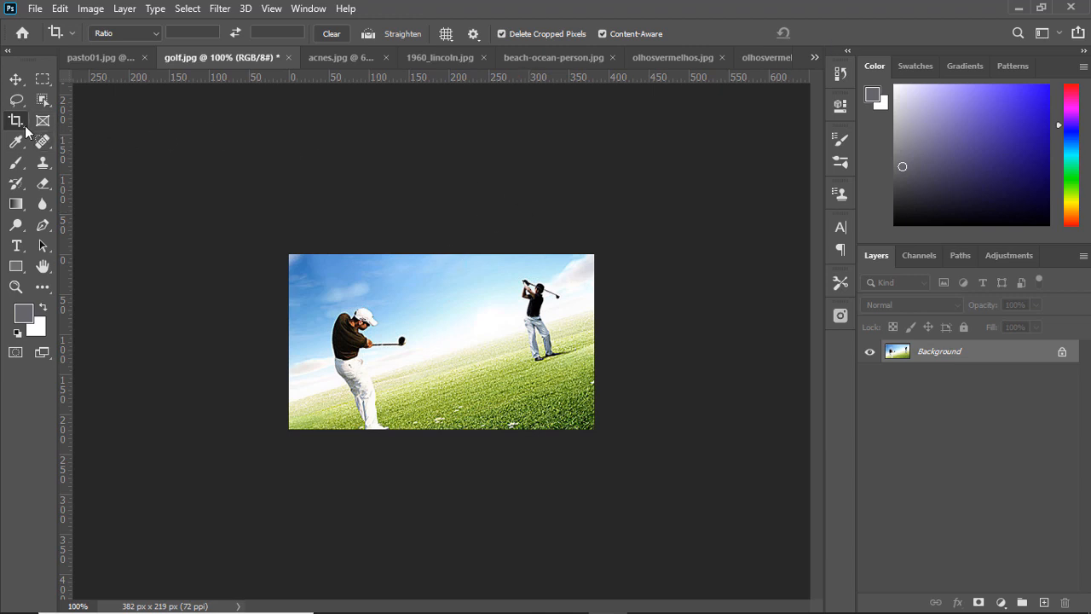
- Revert golf.jpg to its saved version and activate the Slice tool
left_click(35, 8)
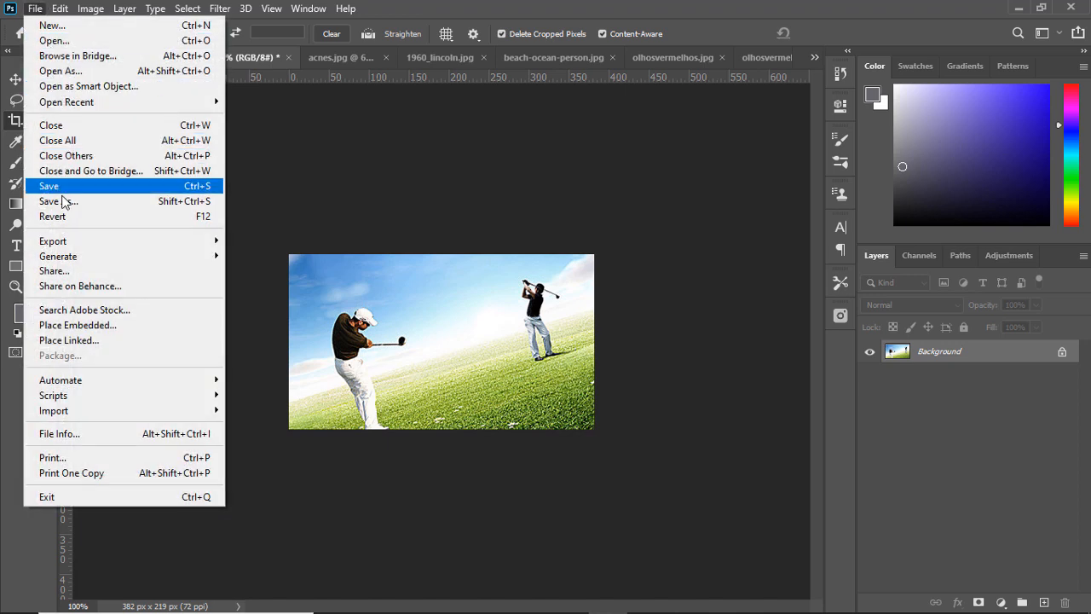
left_click(68, 218)
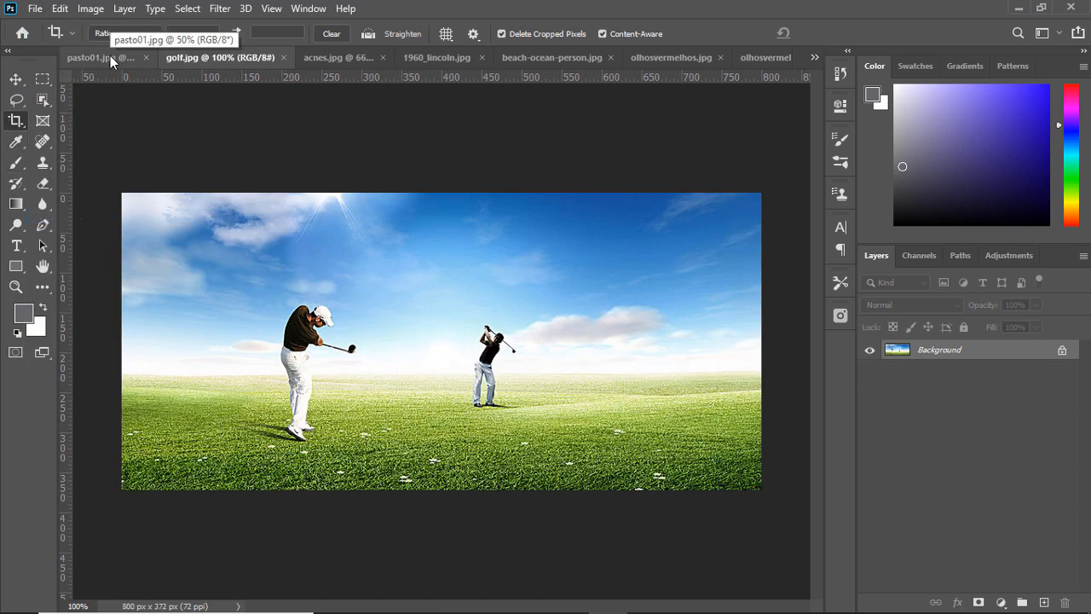
right_click(17, 121)
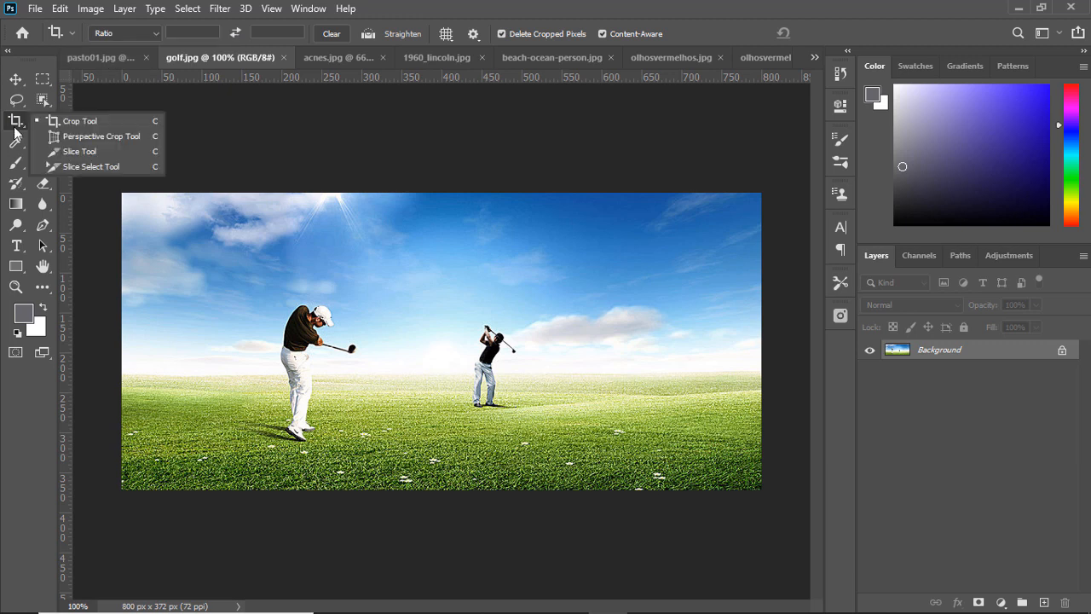
left_click(85, 150)
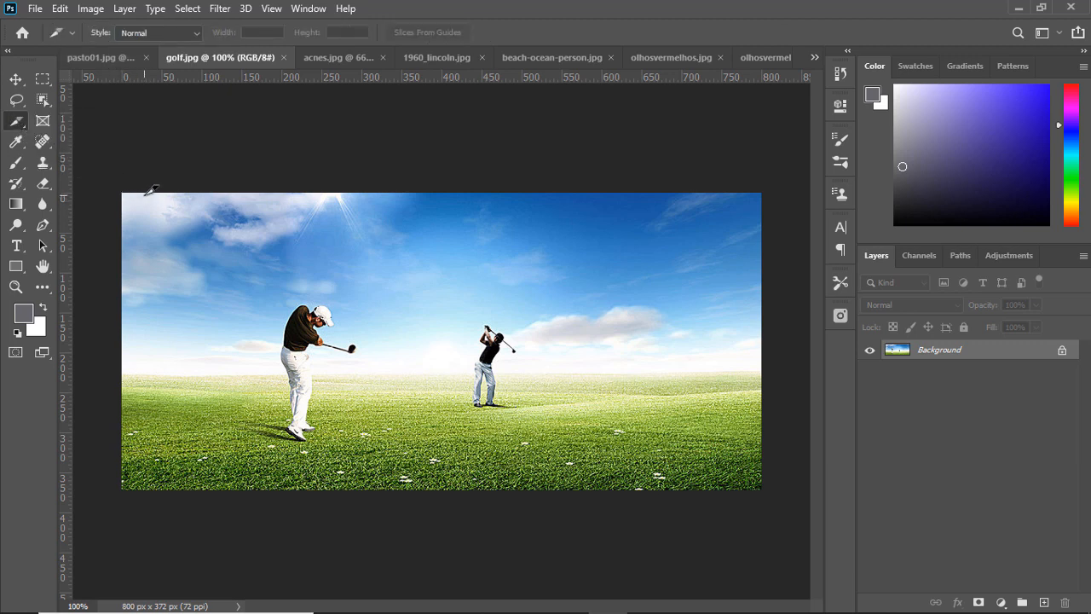
- Divide the golf photo into four full-height side-by-side slices, about 193, 225, 190 and 192 px wide from left to right
left_click_drag(123, 193, 276, 489)
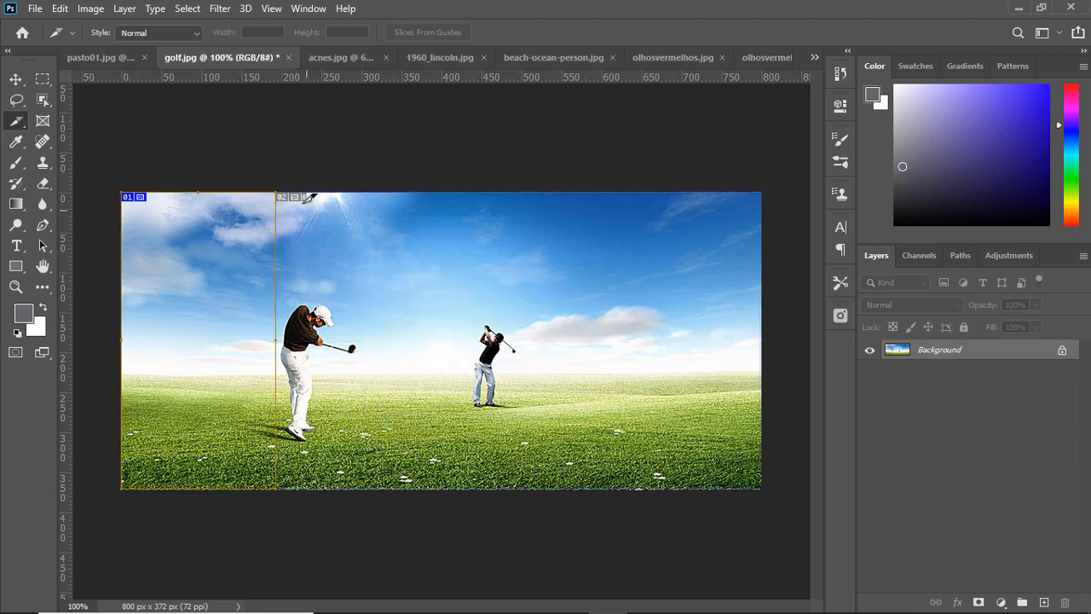
left_click_drag(278, 192, 456, 490)
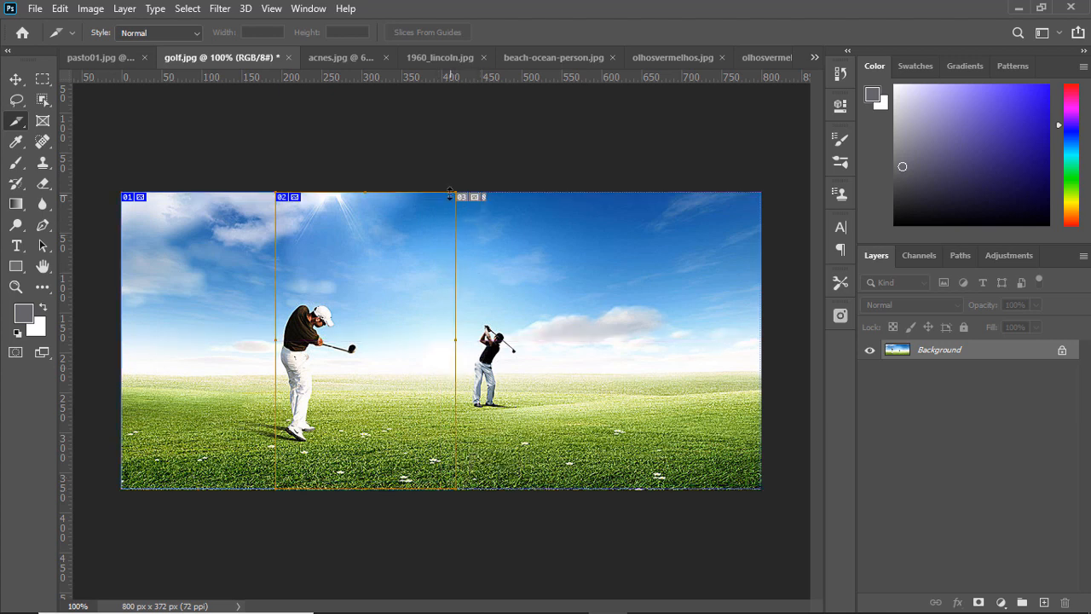
left_click_drag(457, 192, 608, 489)
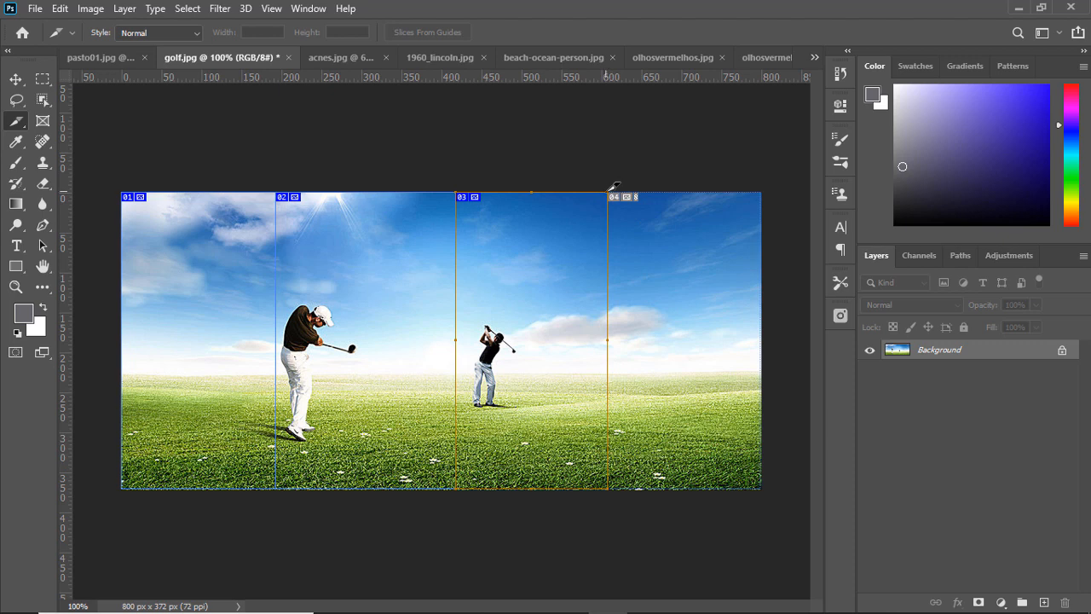
left_click_drag(608, 192, 761, 489)
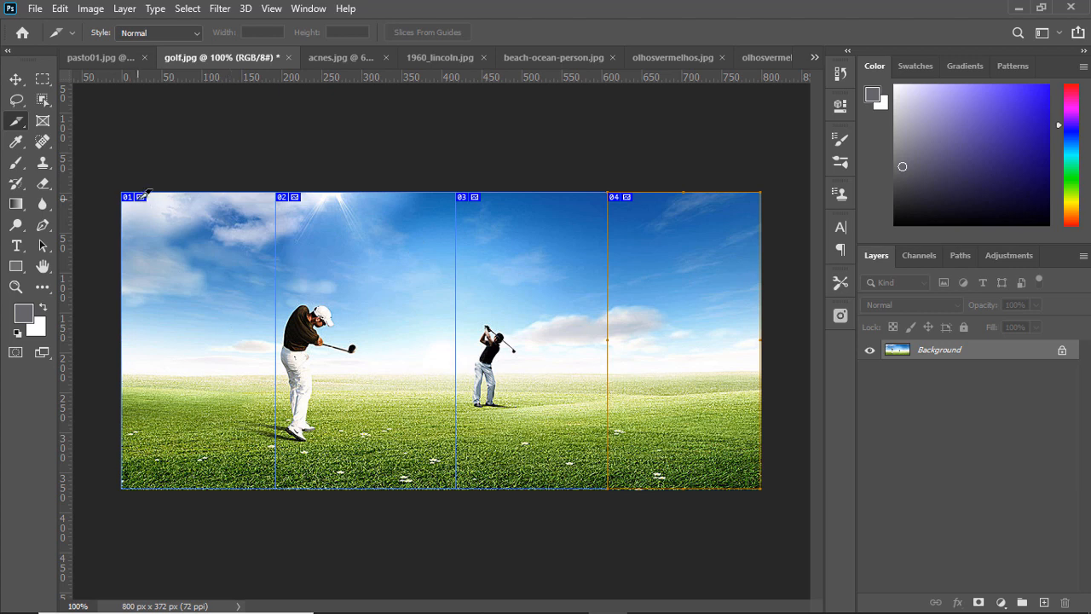
- Check the slice options of the first and second slices with the Slice Select tool
right_click(27, 127)
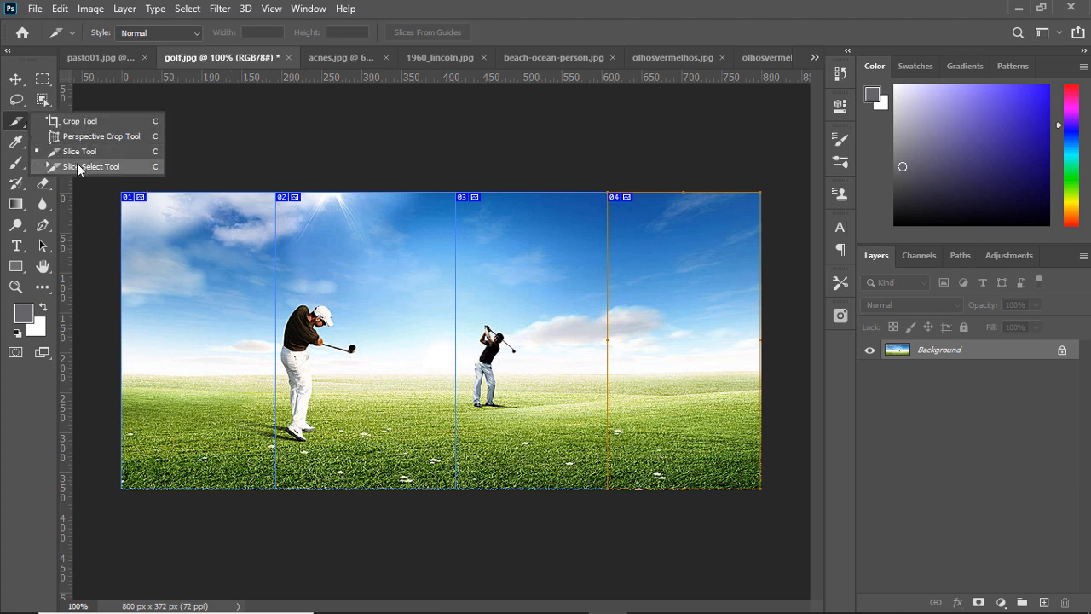
left_click(81, 167)
left_click(147, 201)
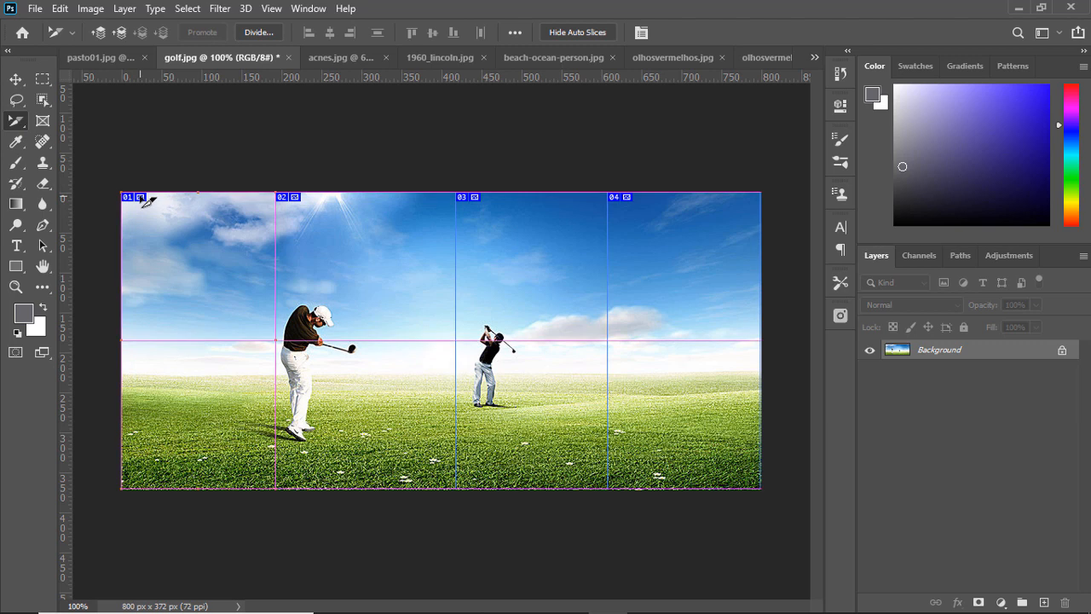
double_click(146, 201)
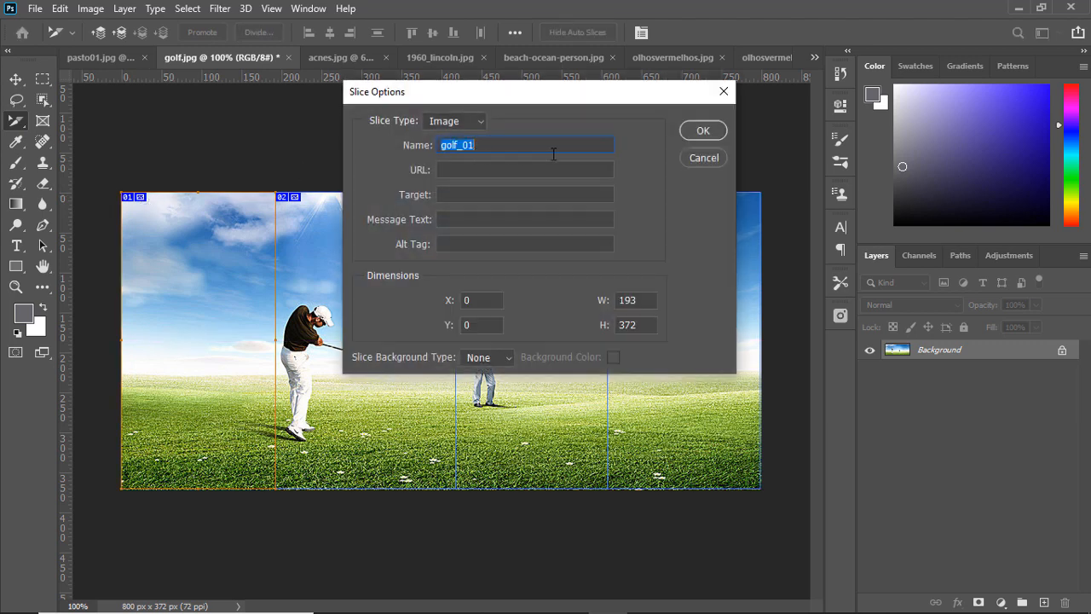
key("Return")
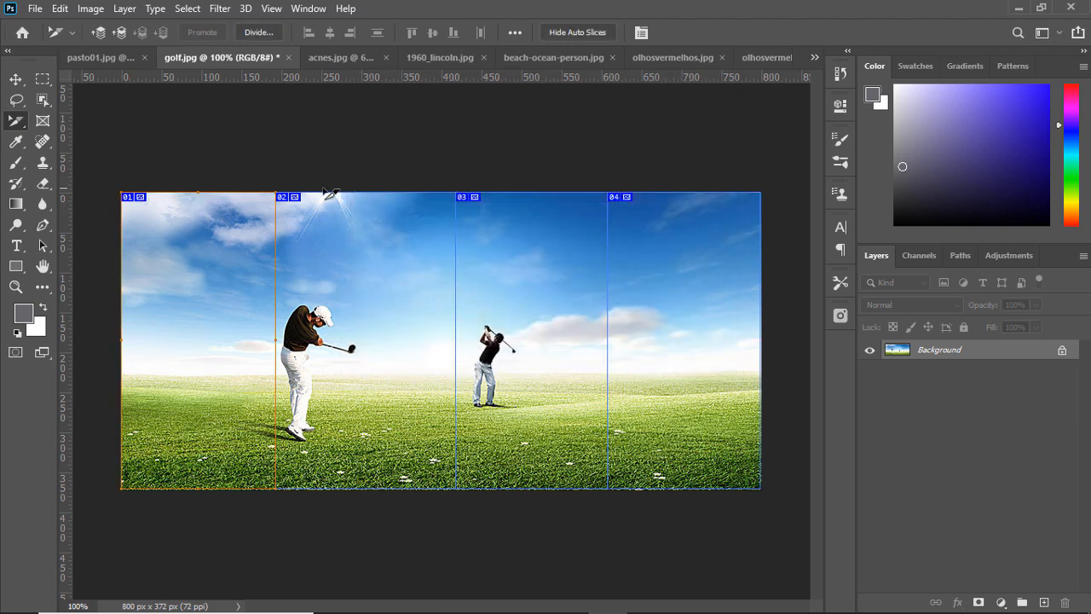
left_click(290, 201)
double_click(289, 201)
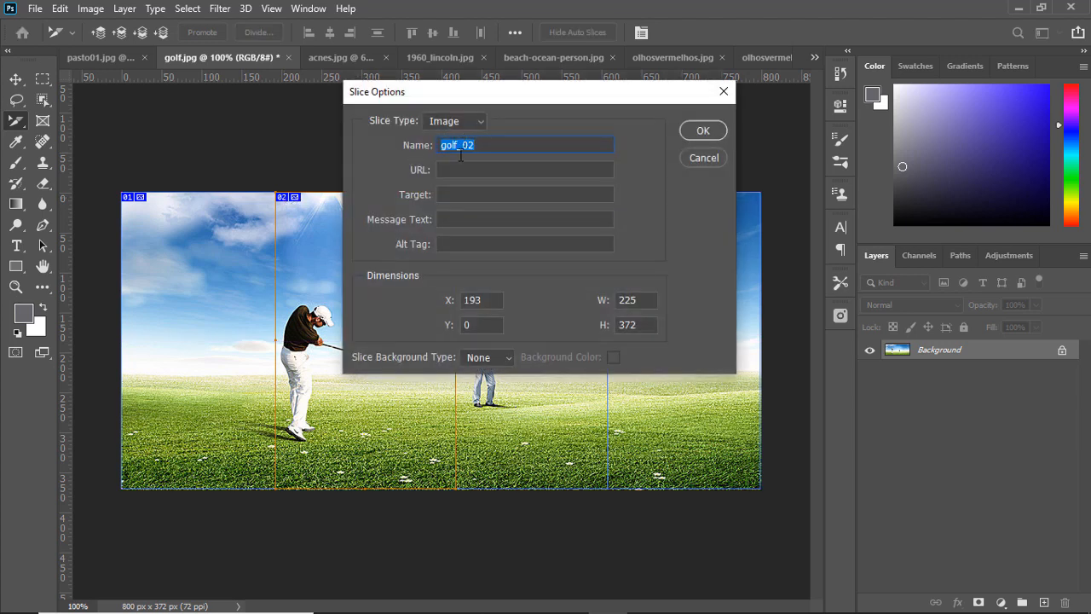
left_click(704, 157)
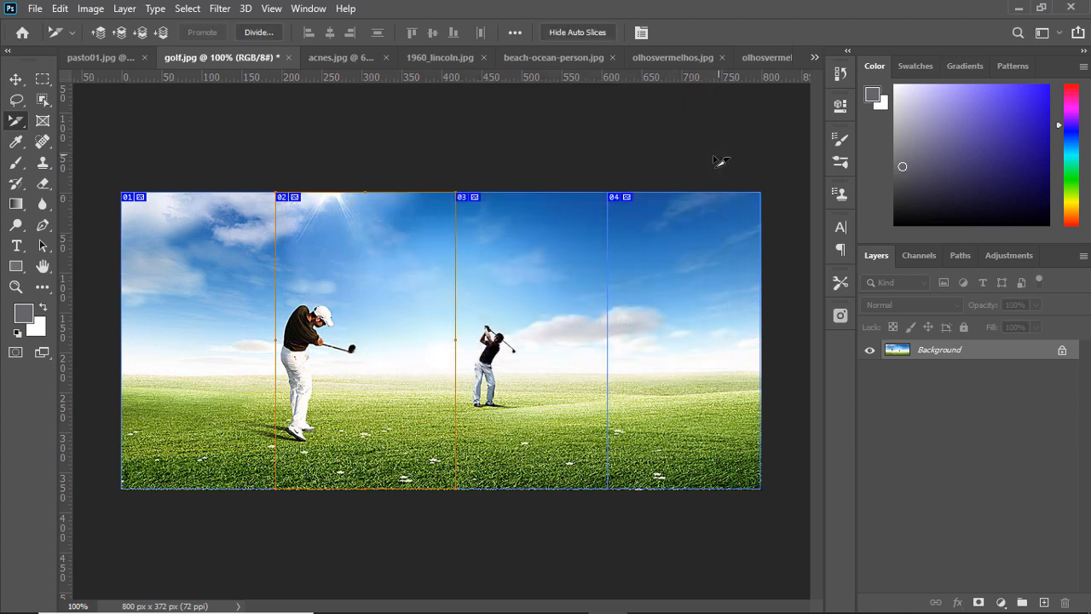
left_click(35, 9)
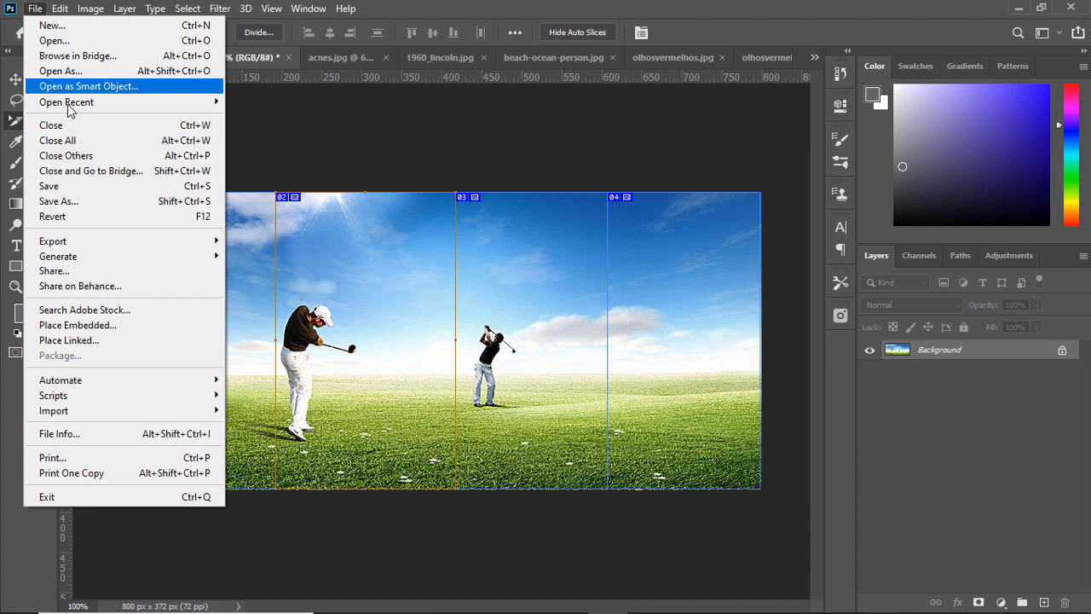
mouse_move(92, 242)
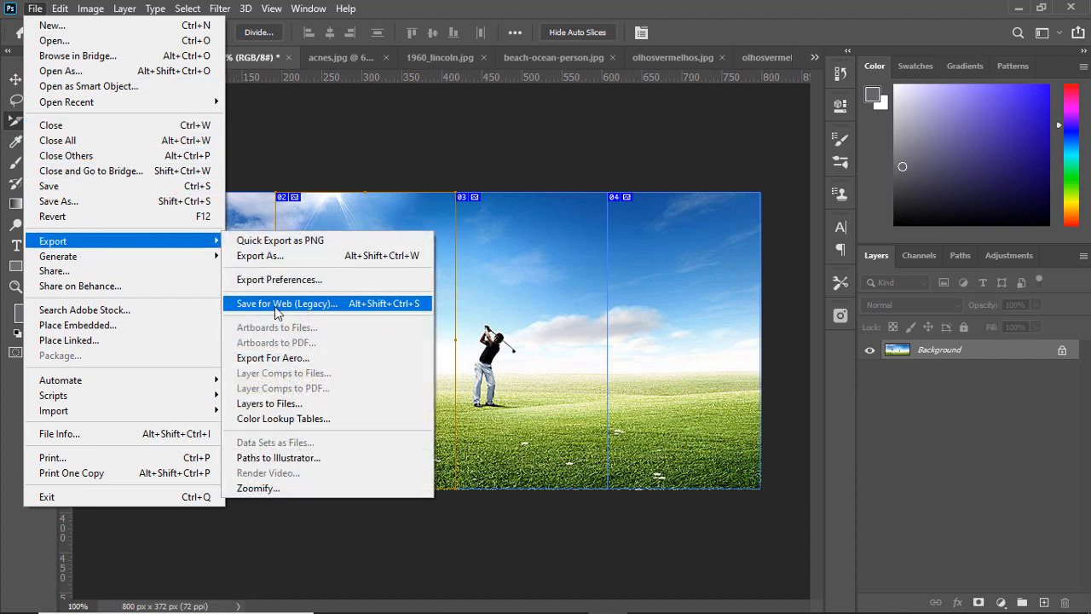
left_click(288, 258)
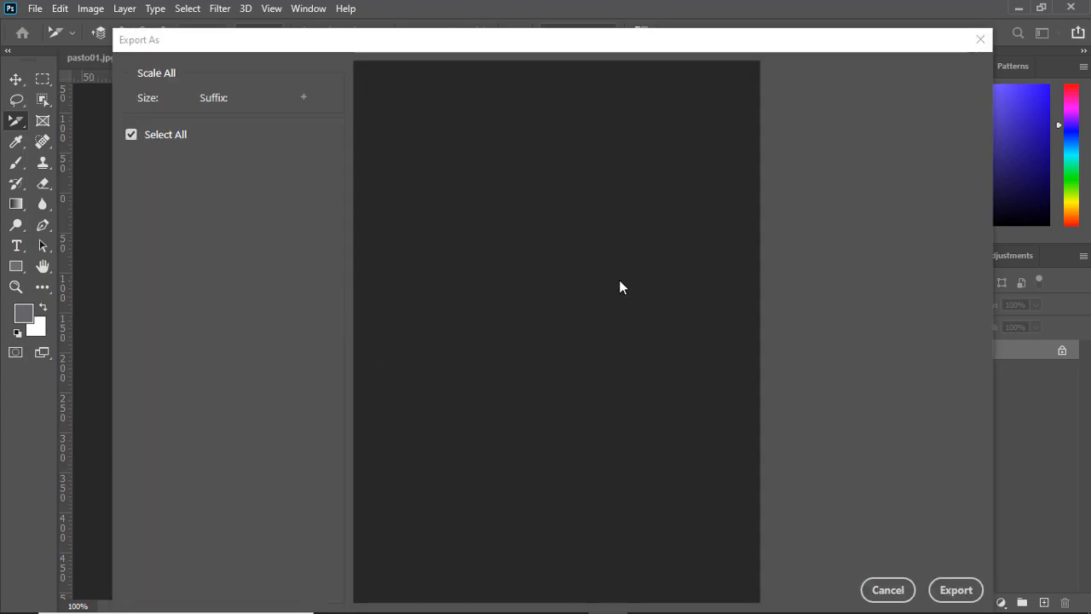
left_click(946, 592)
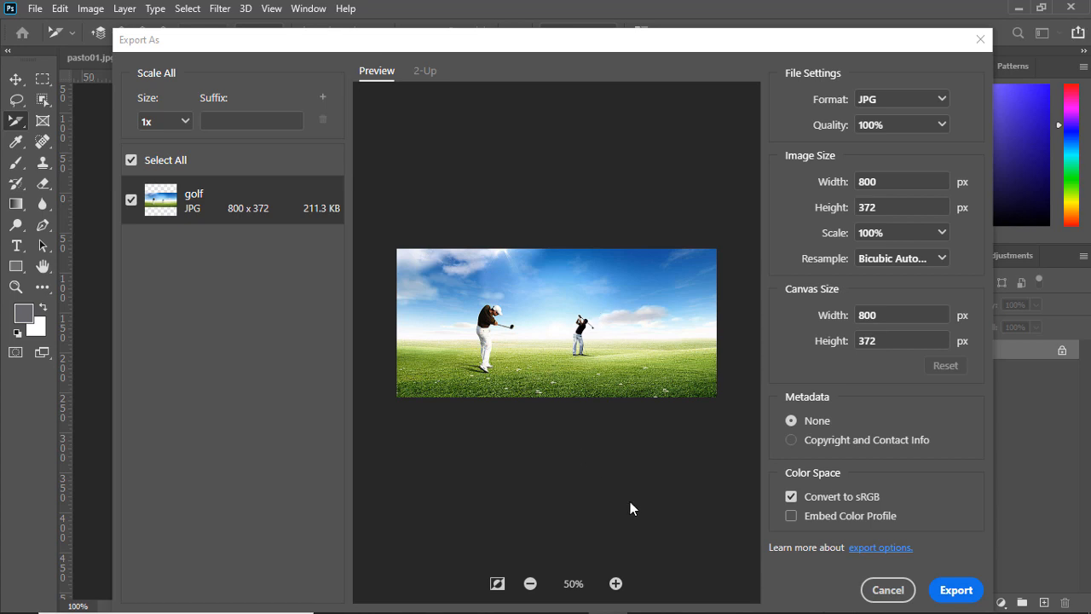
left_click(887, 588)
- Export all slices with Save for Web as HTML and Images, saving golf.html to the desktop (Área de Trabalho)
left_click(35, 9)
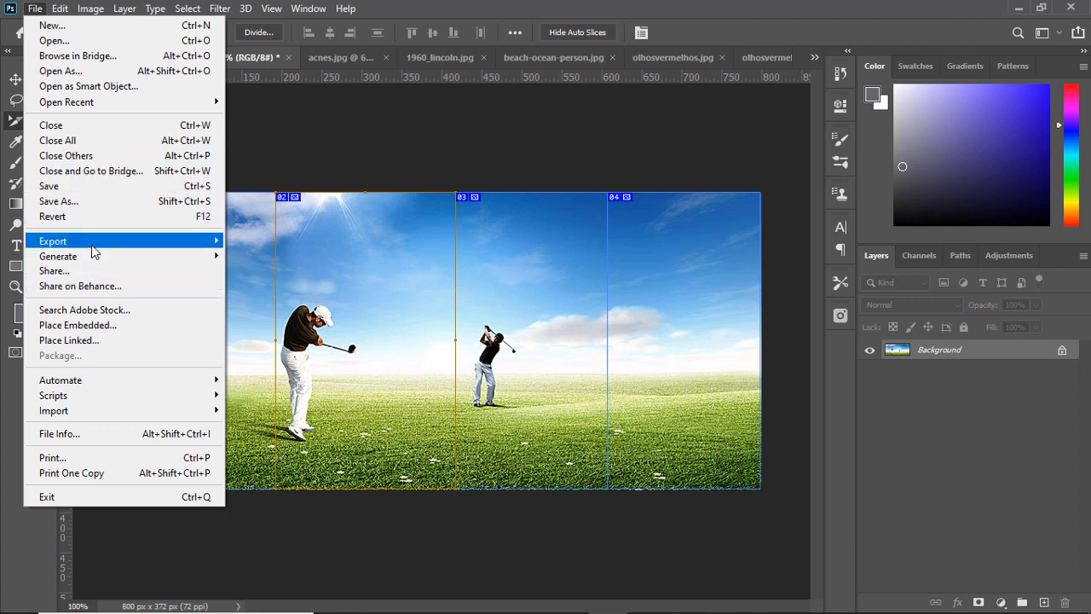
mouse_move(94, 243)
left_click(326, 305)
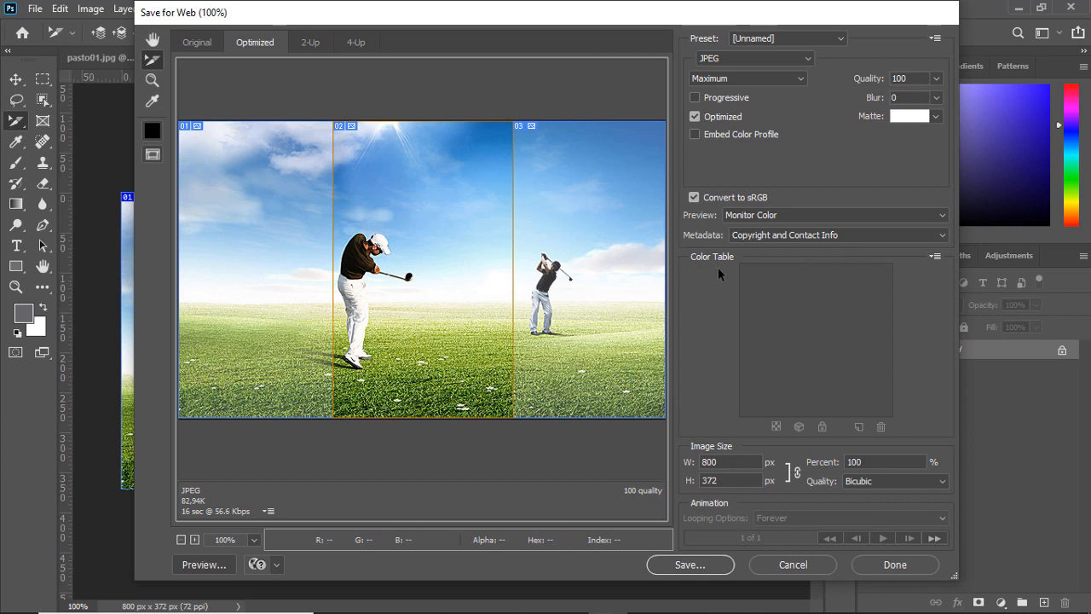
left_click(694, 565)
left_click(322, 365)
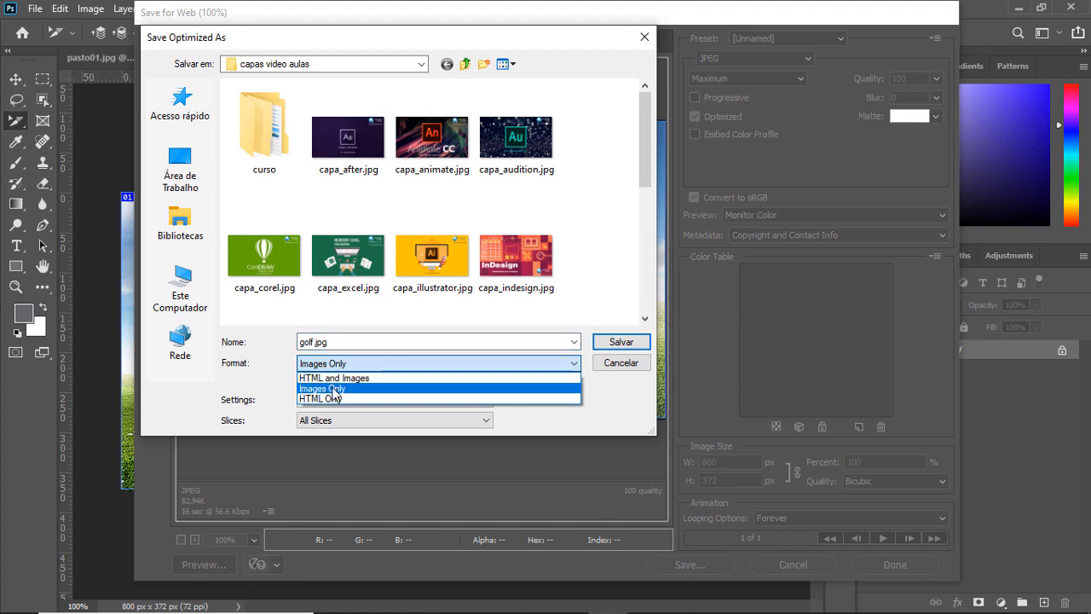
left_click(333, 391)
left_click(337, 364)
left_click(338, 377)
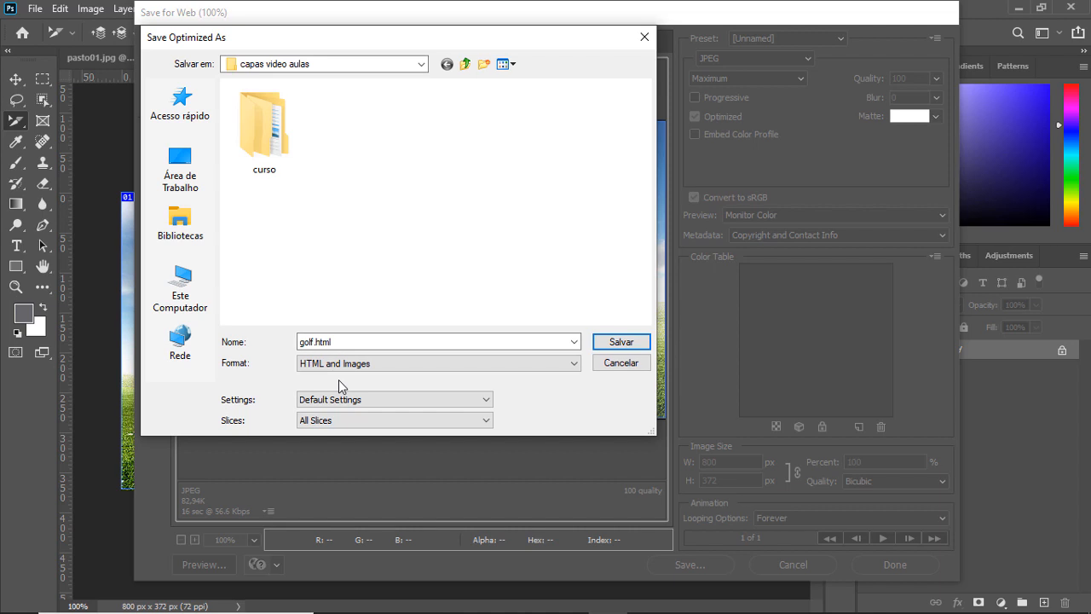
left_click(186, 166)
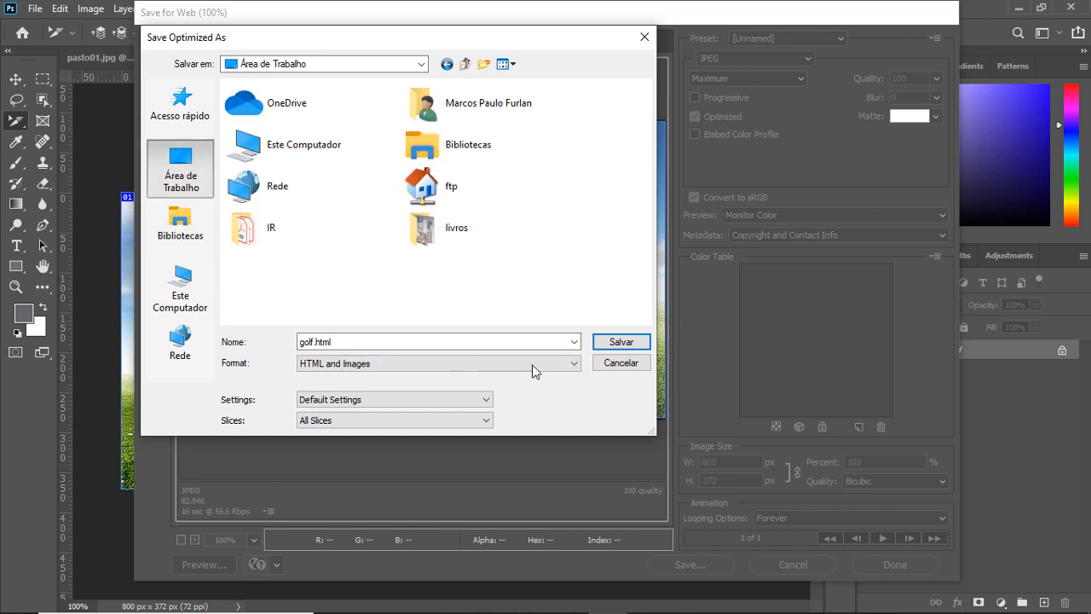
left_click(644, 346)
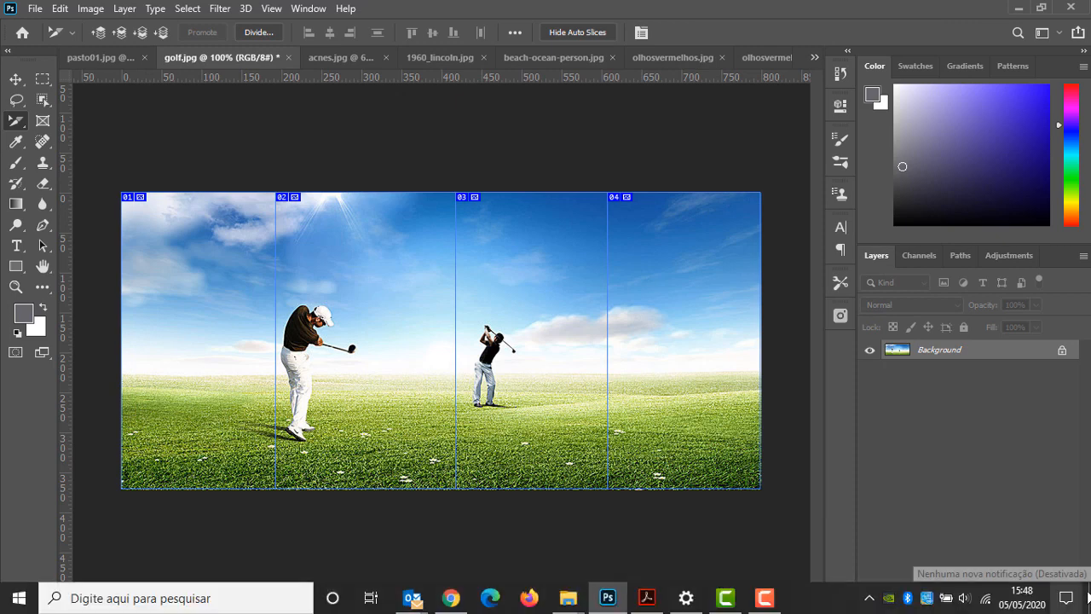
- Switch to the desktop and check the exported slice files in the images folder
left_click(1087, 598)
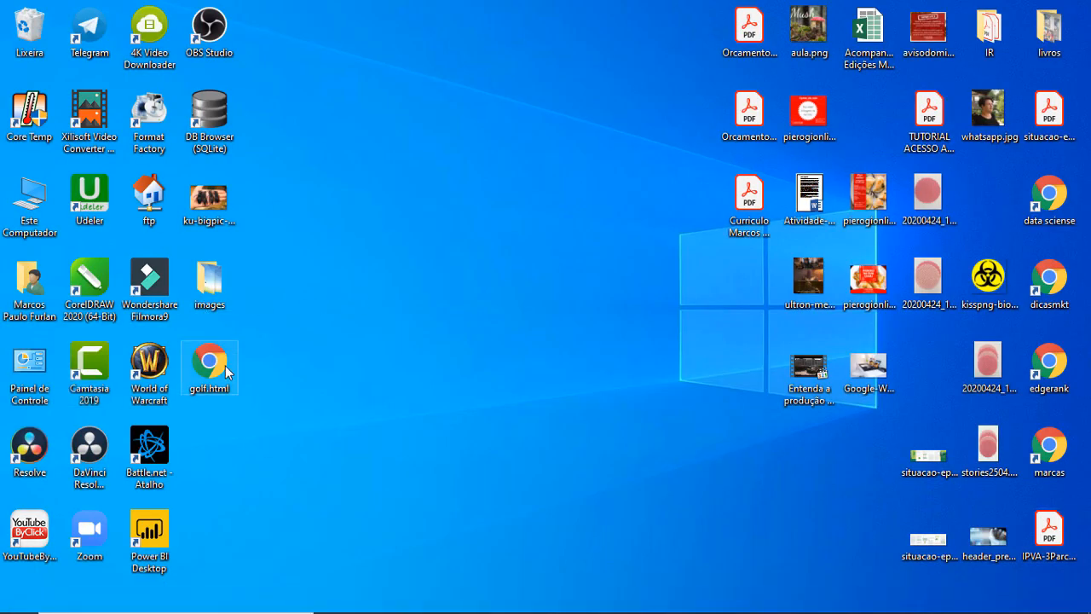
double_click(208, 273)
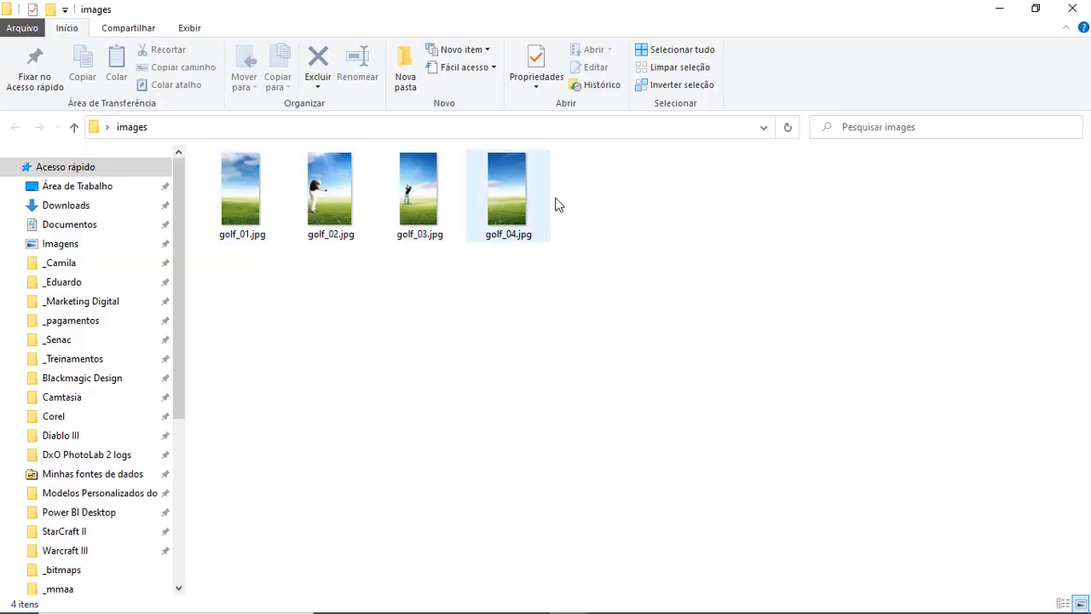
left_click(1070, 9)
- Open golf.html in the browser and examine the table code that assembles the slices in its page source
double_click(220, 370)
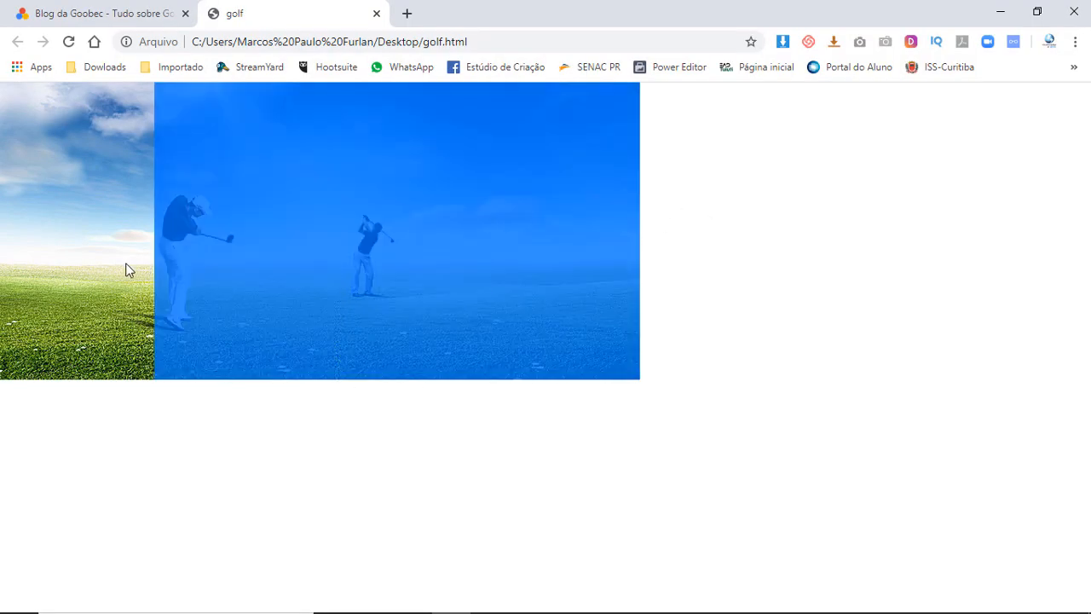
right_click(680, 211)
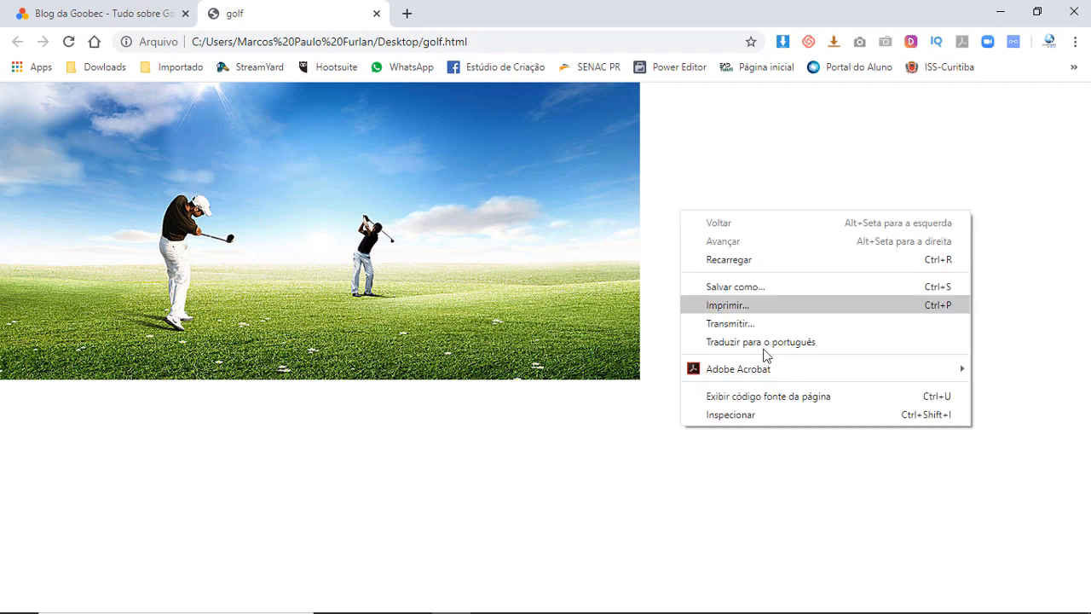
left_click(767, 395)
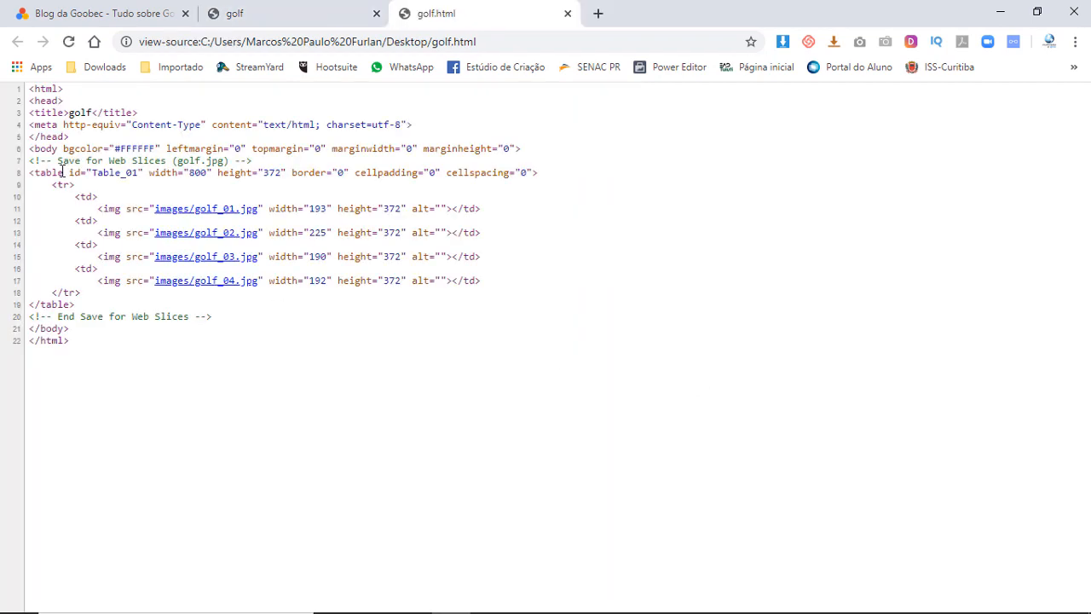
left_click_drag(30, 173, 124, 307)
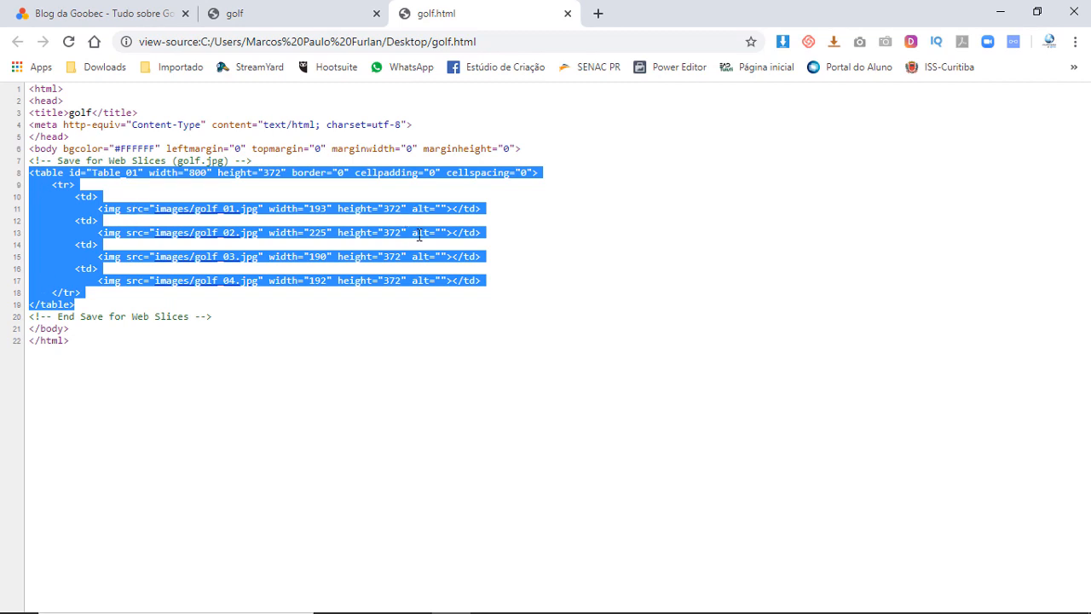
left_click(566, 14)
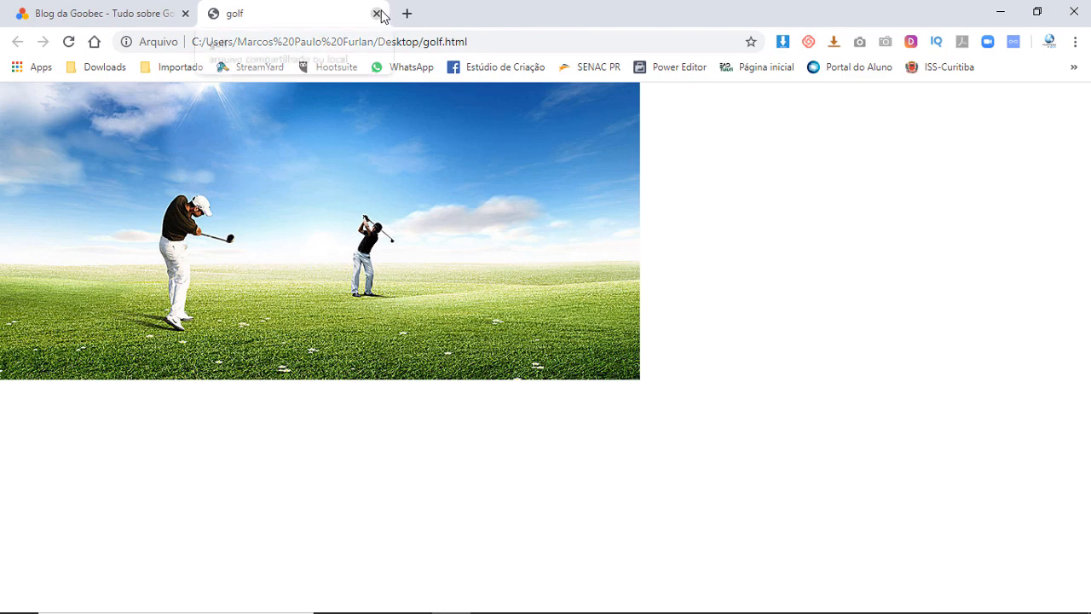
- Switch back to Photoshop and close golf.jpg without saving
left_click(607, 597)
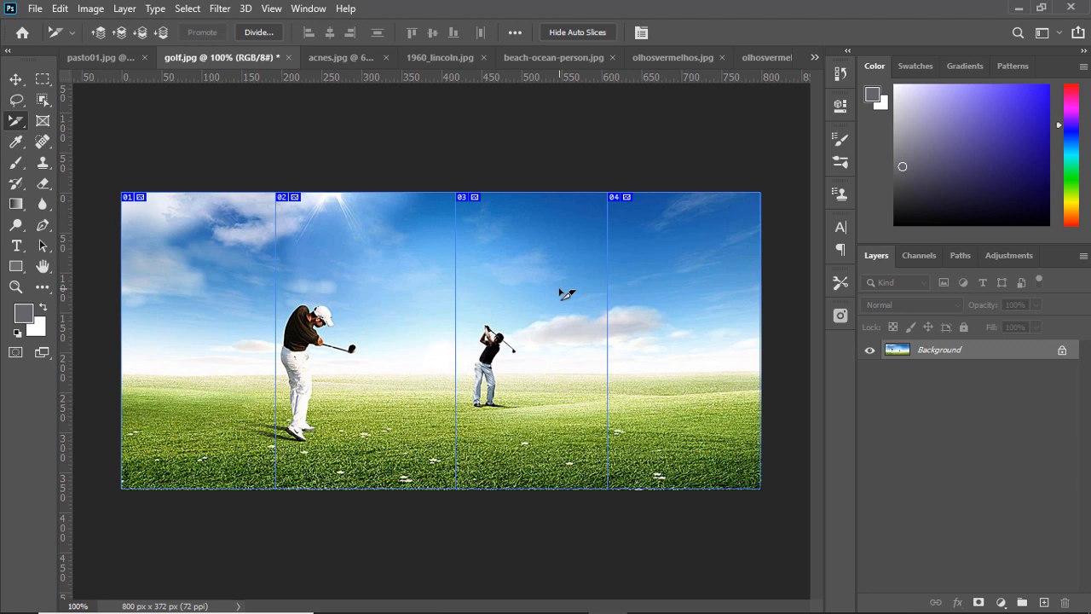
left_click(288, 57)
left_click(565, 247)
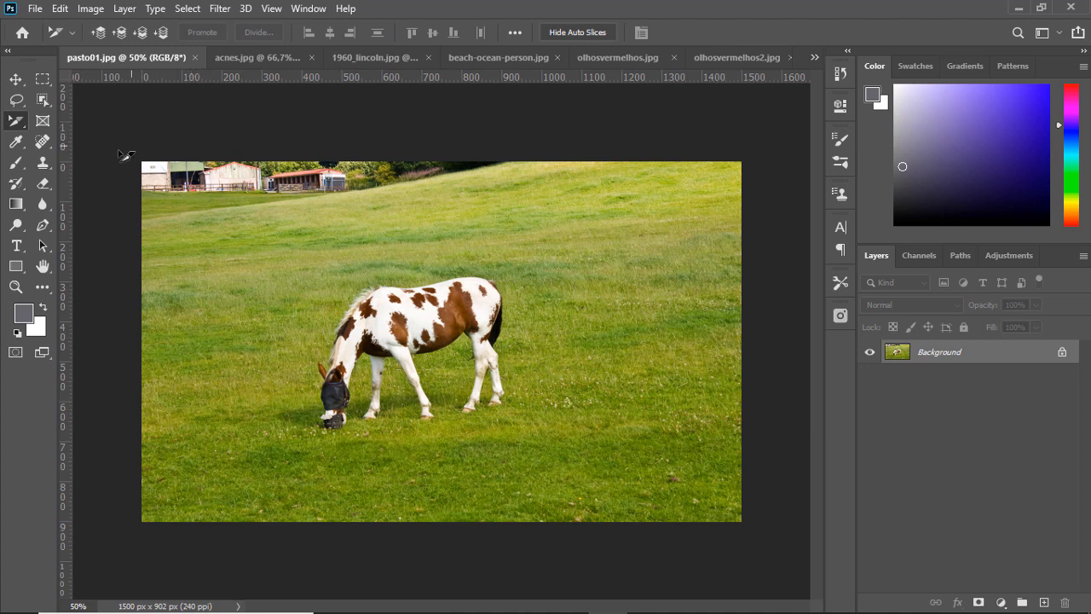
- Draw a rectangular frame about 378 × 392 px over the upper-left part of pasto01.jpg and display its properties
left_click(43, 121)
left_click_drag(159, 190, 311, 331)
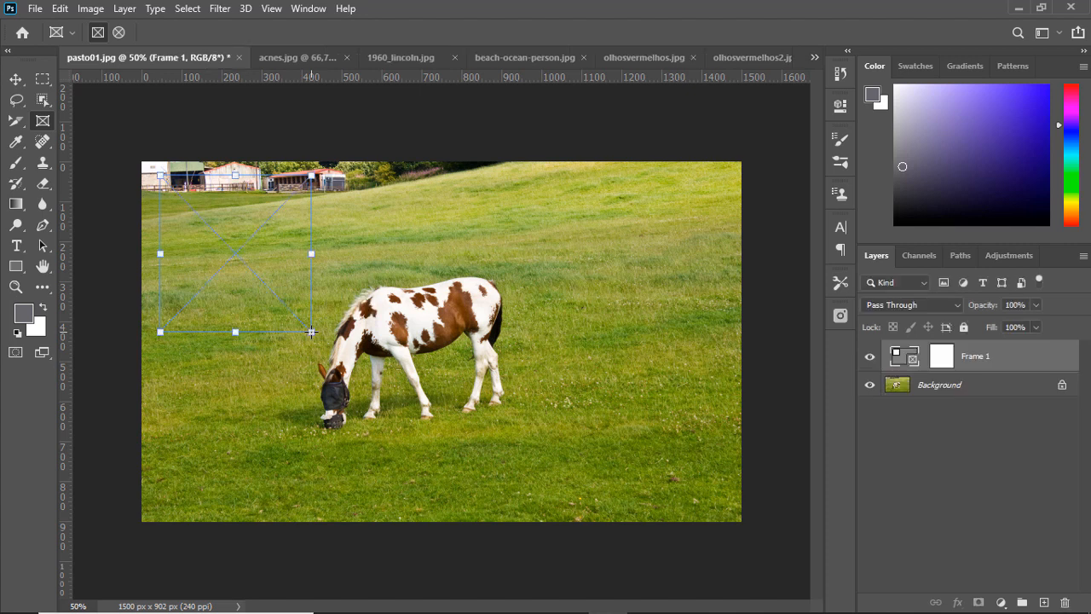
double_click(910, 361)
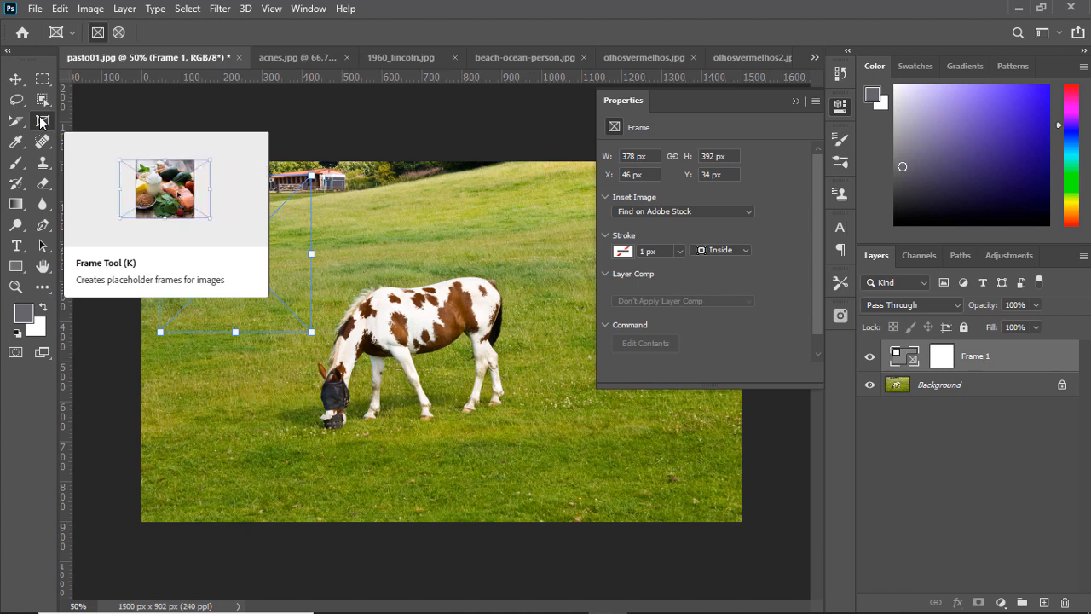
- Switch to the imagens folder in File Explorer and place pimenta.jpg inside the frame on the horse photo
key("v")
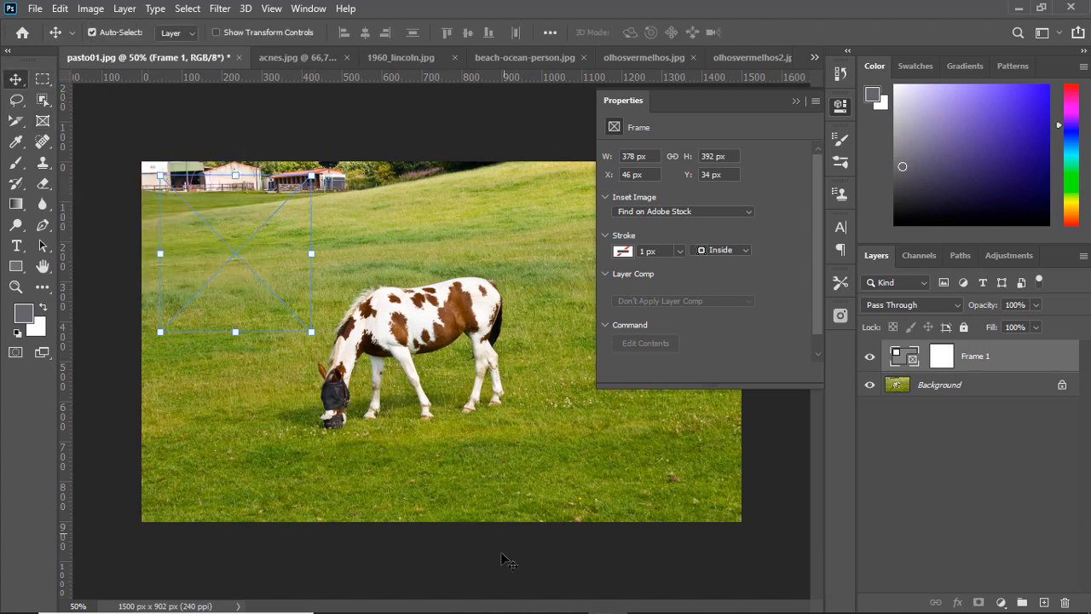
mouse_move(562, 607)
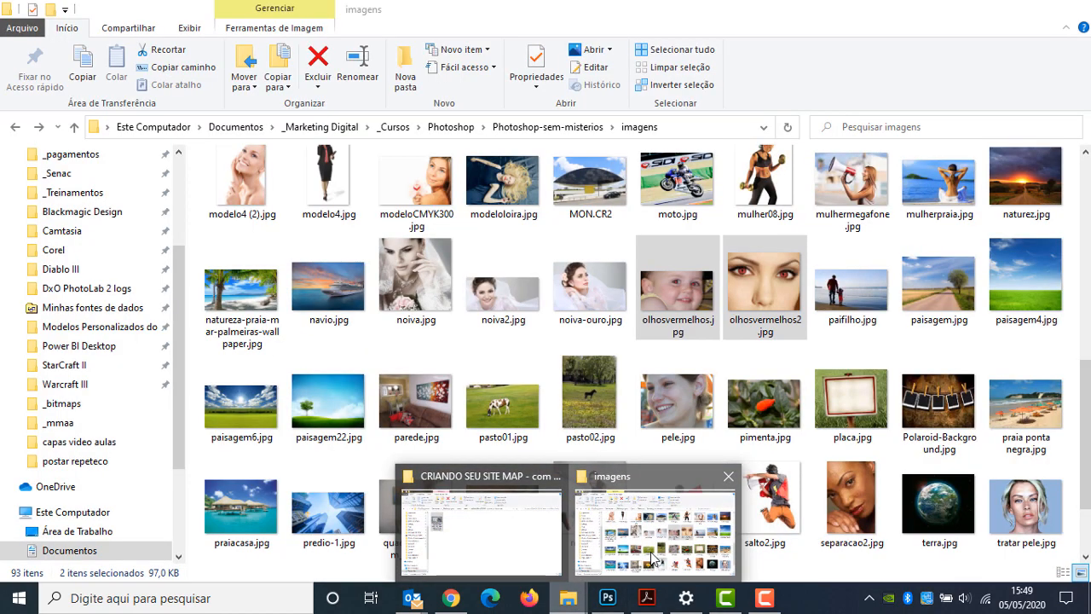
left_click(651, 563)
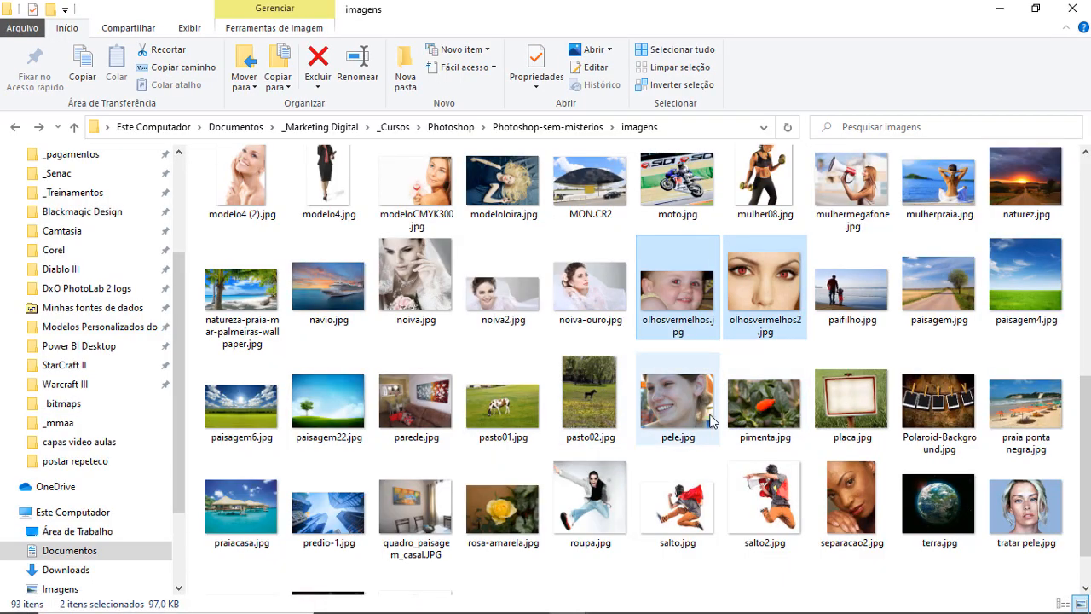
mouse_move(755, 421)
left_mouse_down()
mouse_move(710, 527)
mouse_move(661, 571)
mouse_move(724, 598)
mouse_move(607, 596)
mouse_move(254, 260)
left_mouse_up()
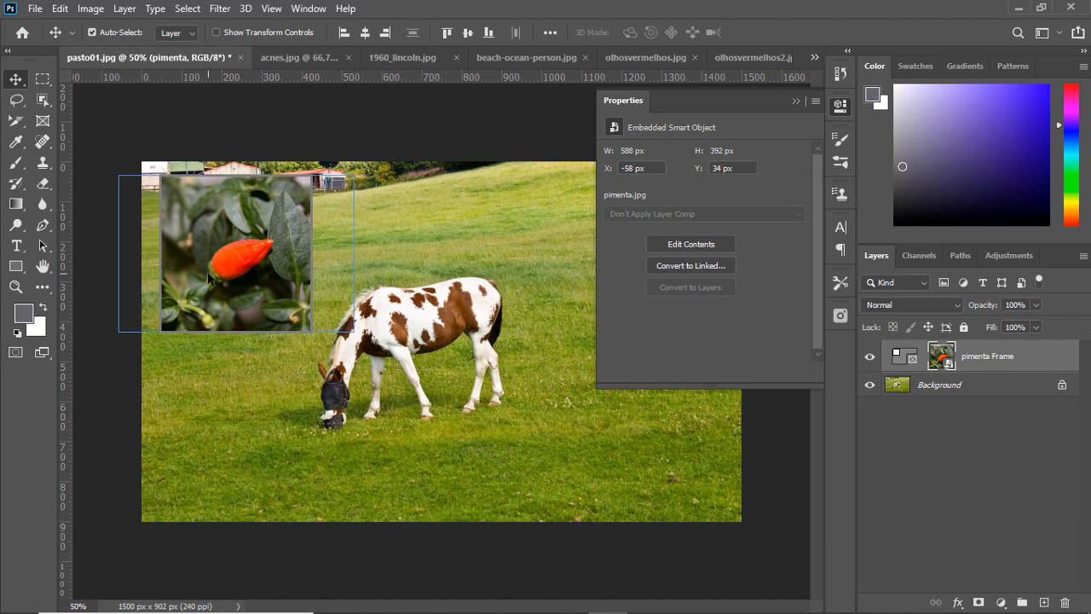
- Move the pimenta frame slightly toward the left edge of the horse photo and delete it
left_click(151, 123)
left_click(256, 236)
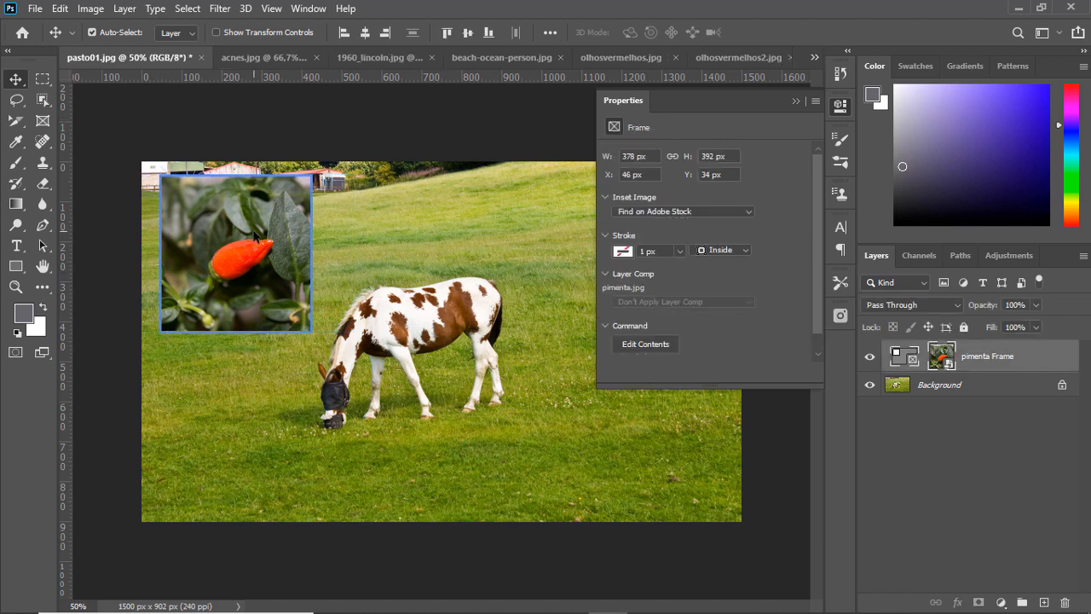
mouse_move(252, 241)
left_mouse_down()
mouse_move(249, 258)
mouse_move(262, 259)
left_mouse_up()
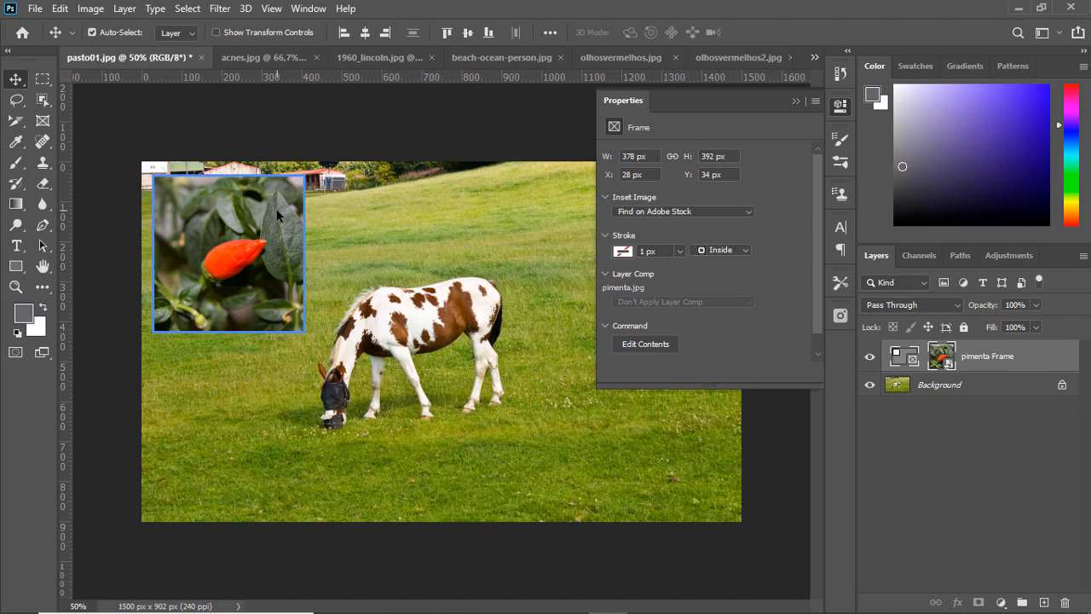
key("Delete")
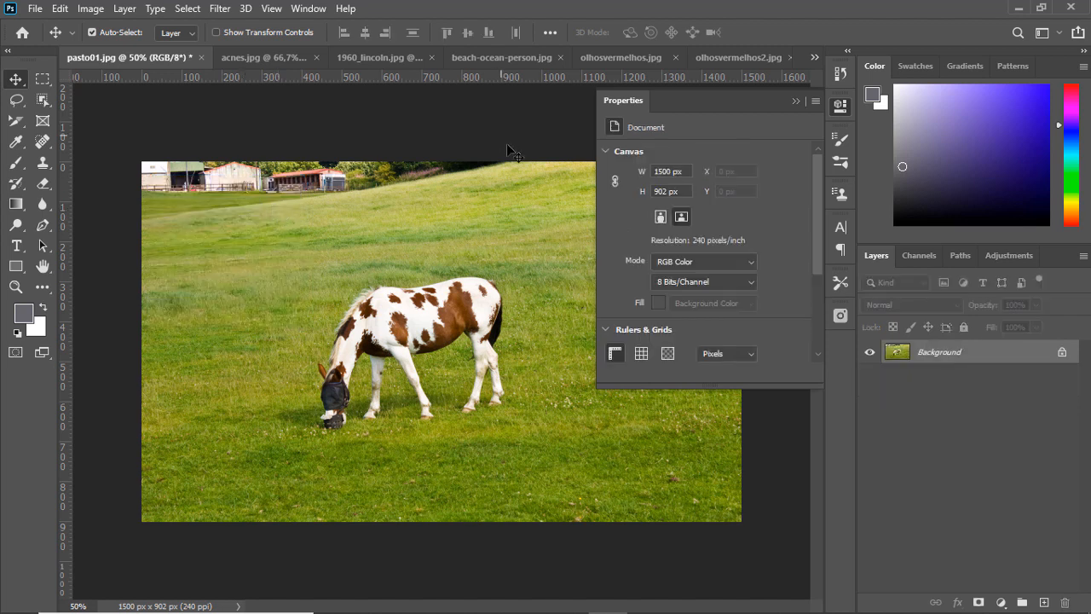
- Activate the Spot Healing Brush Tool and set its brush size to 70 px
left_click(47, 146)
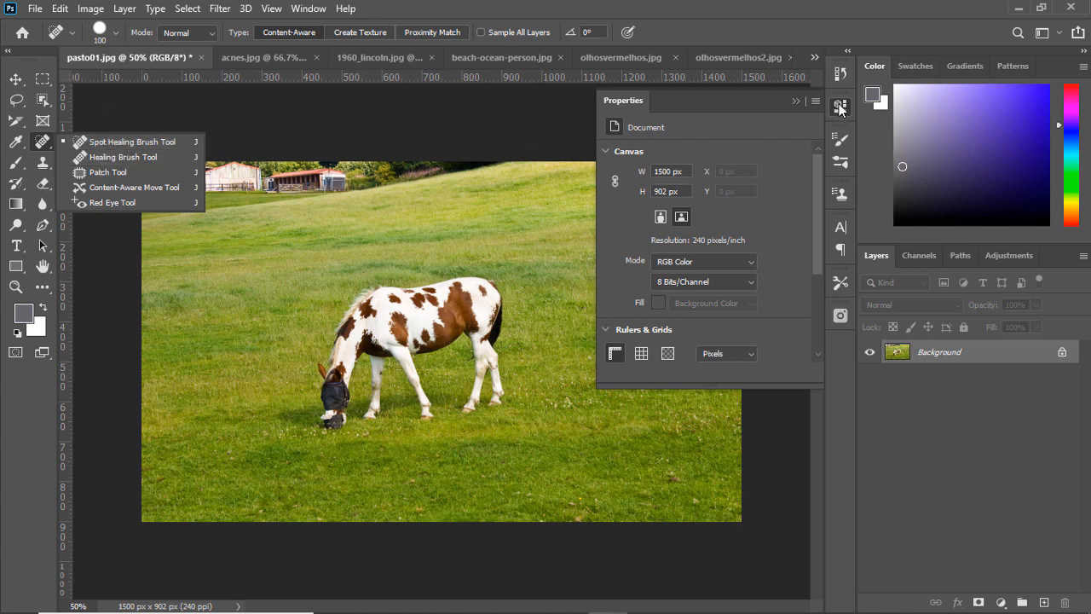
left_click(132, 142)
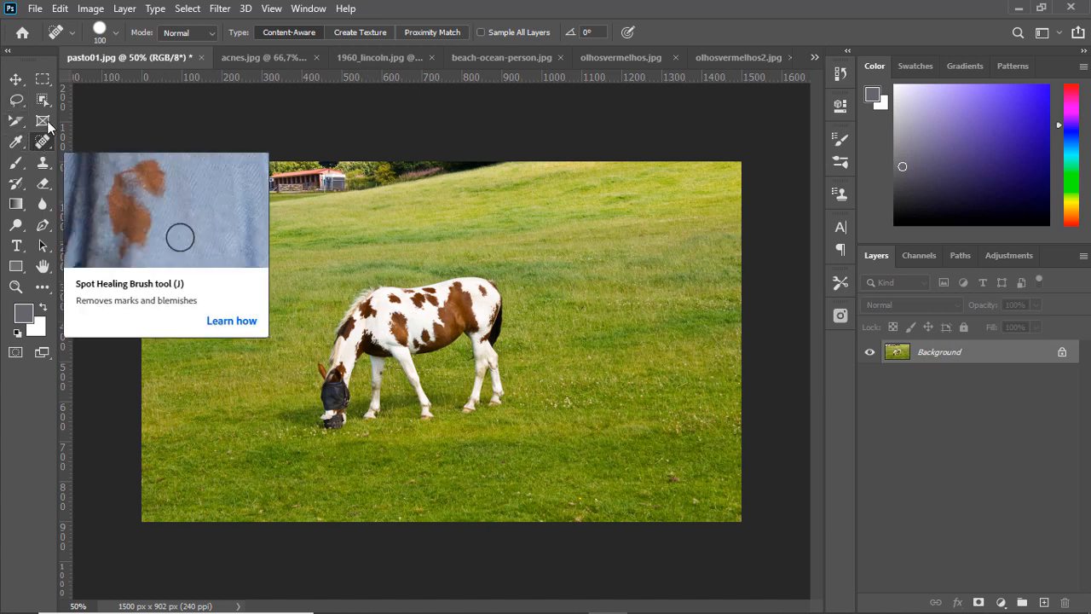
left_click(101, 37)
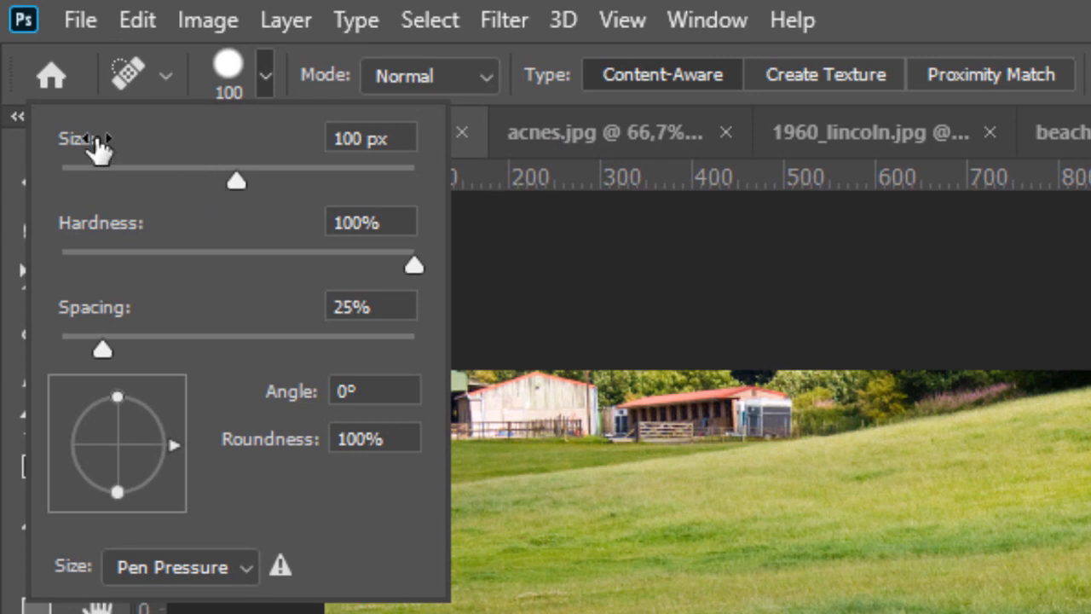
left_click_drag(236, 180, 155, 180)
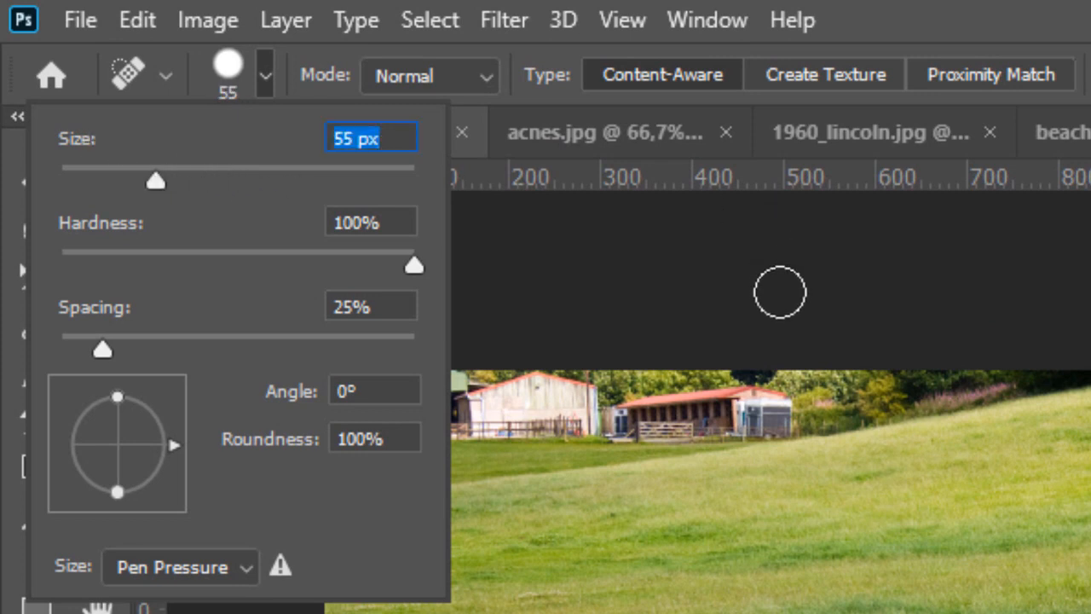
type("[[]]]")
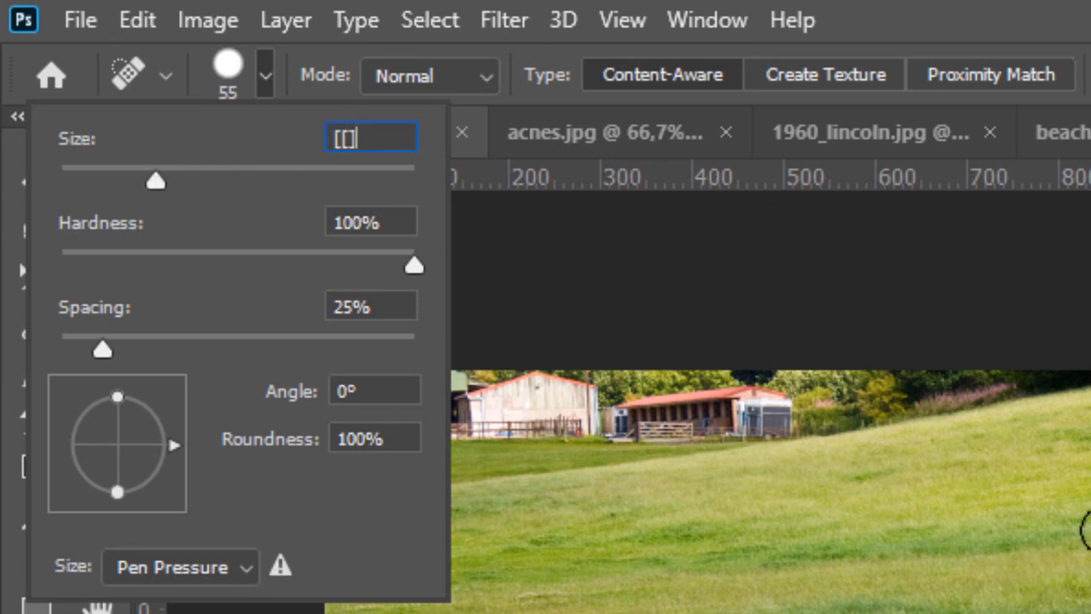
type("]]]")
key("Return")
key("Return")
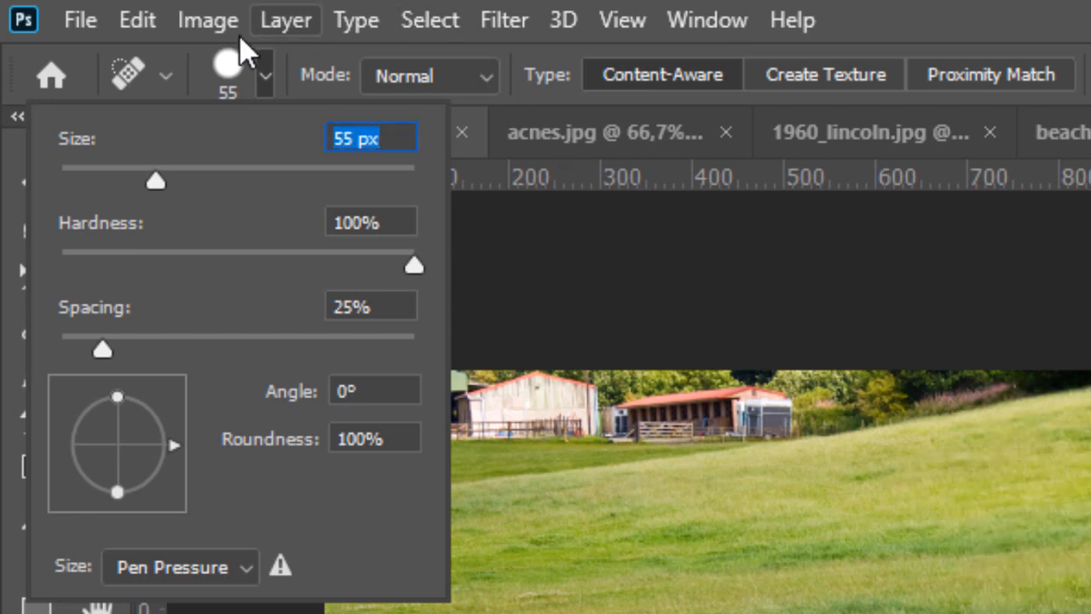
left_click(266, 76)
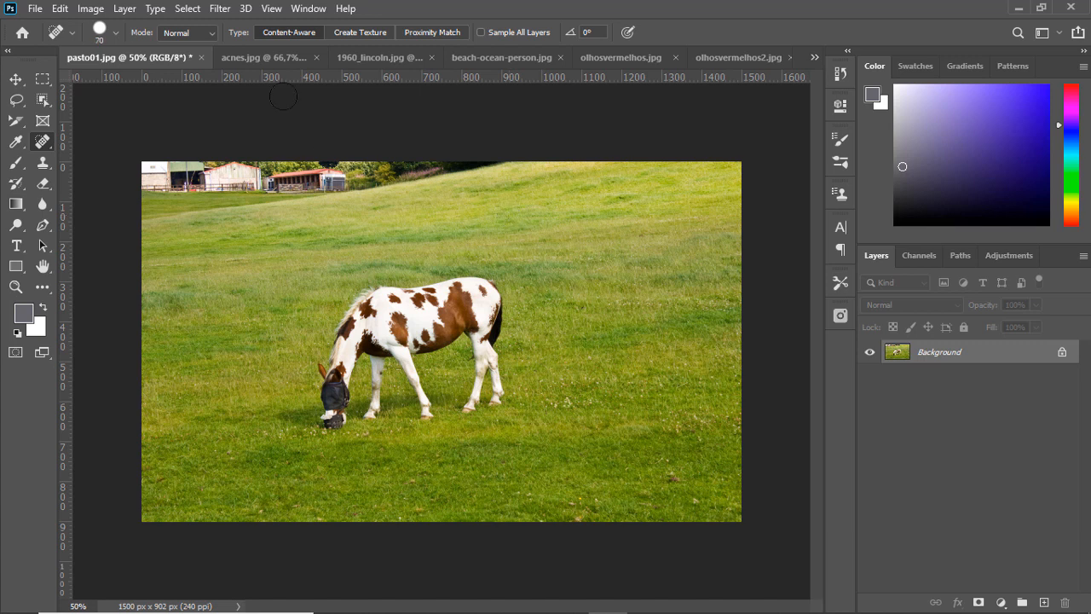
- Set the Spot Healing Brush's hardness to 50% and its spacing to 32%
left_click(119, 33)
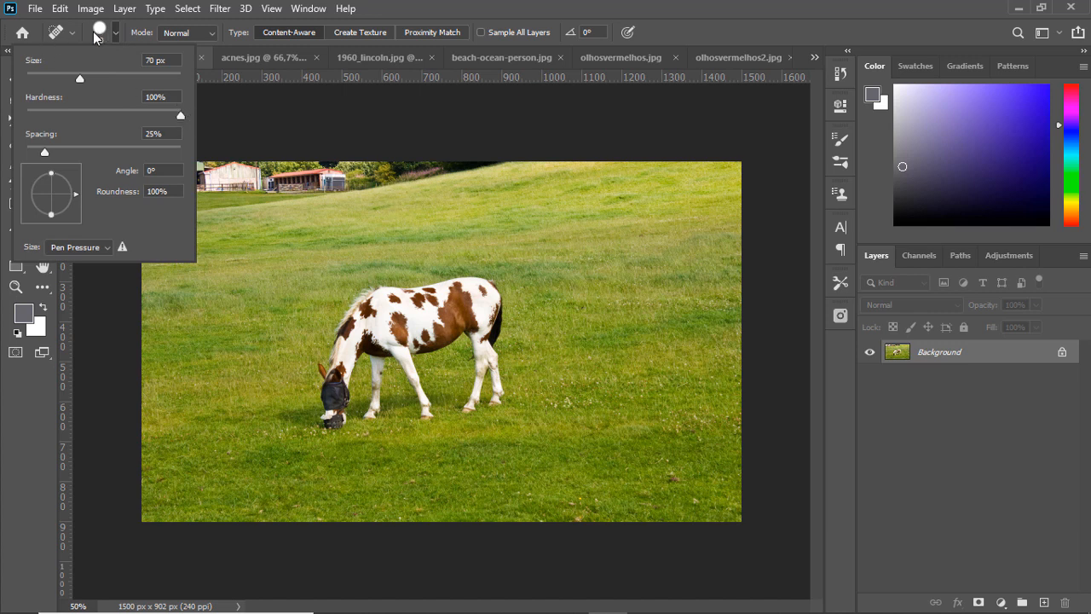
left_click_drag(182, 113, 26, 114)
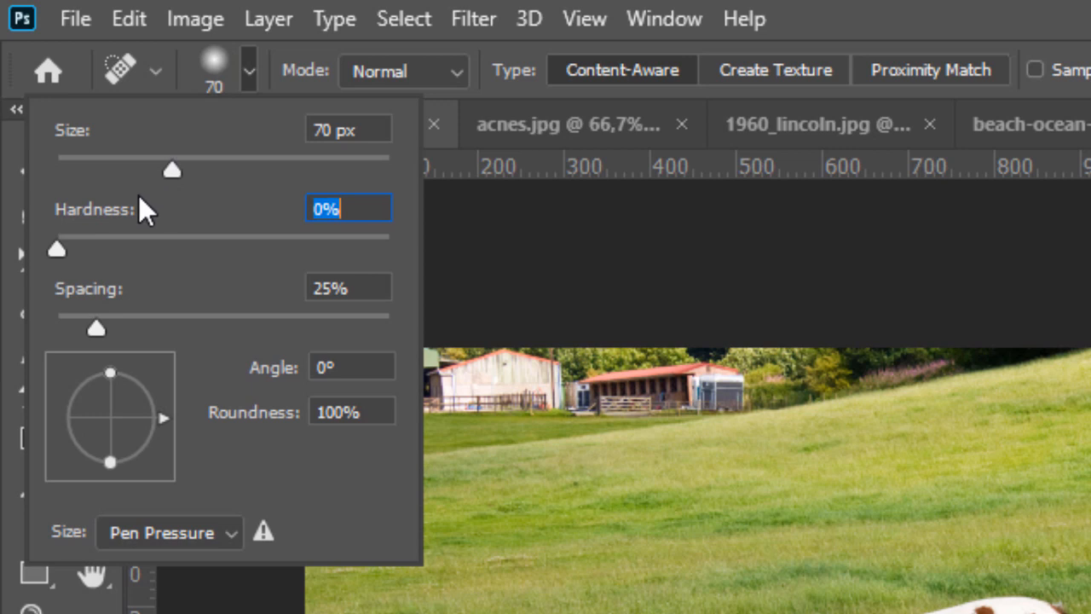
type("50")
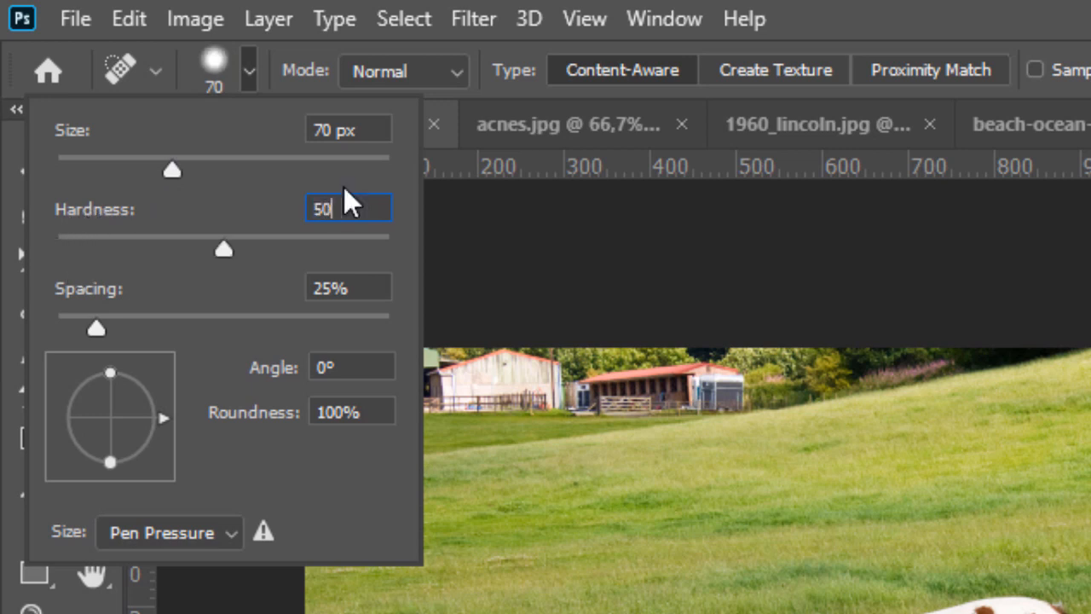
left_click(377, 129)
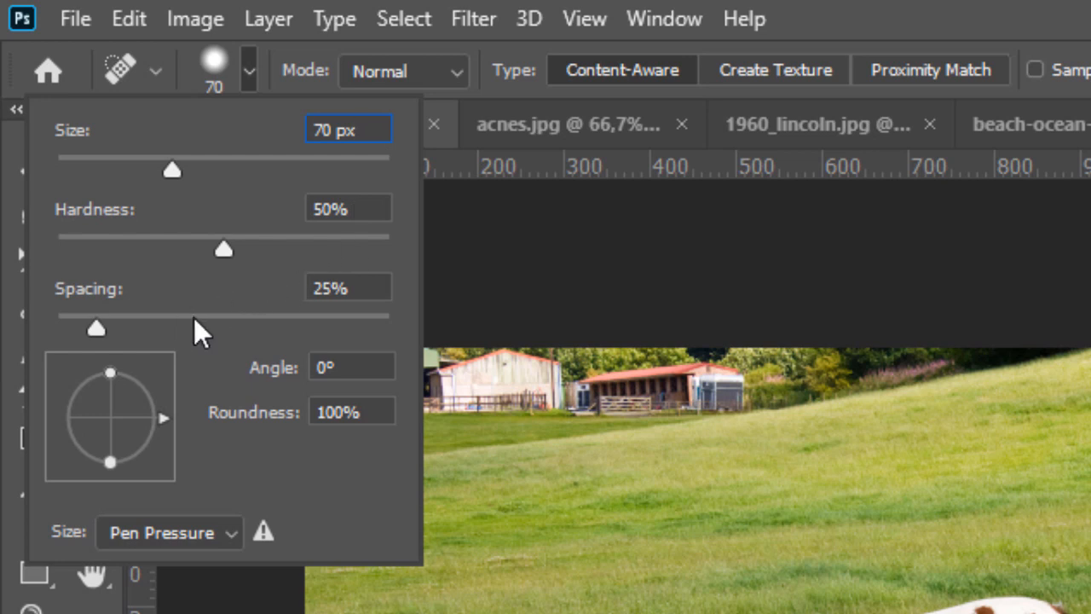
mouse_move(96, 328)
left_mouse_down()
mouse_move(162, 328)
mouse_move(129, 326)
mouse_move(103, 351)
mouse_move(109, 415)
mouse_move(121, 329)
left_mouse_up()
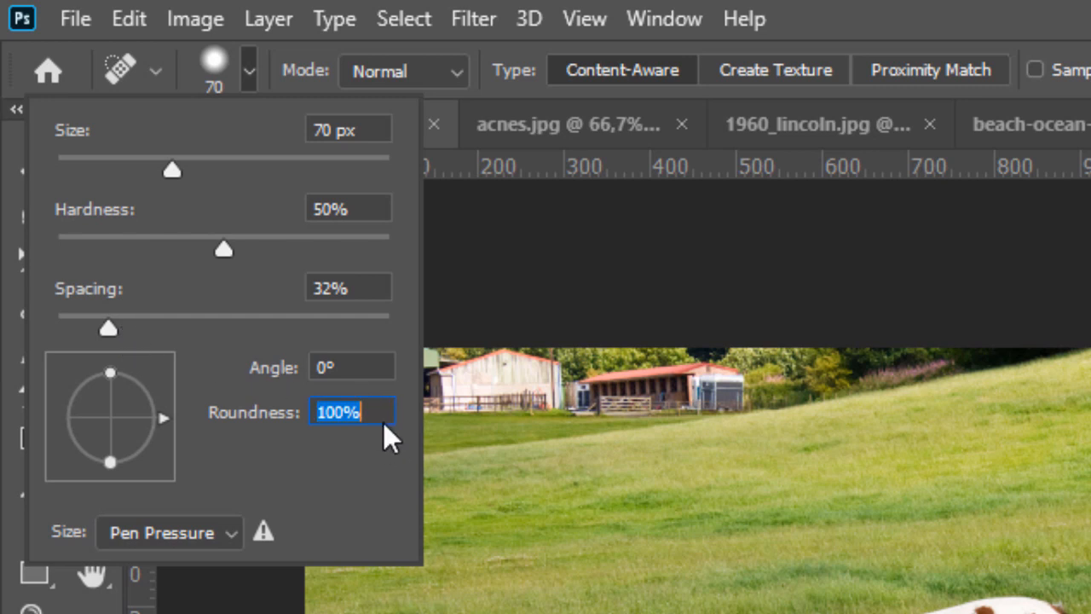
- Review the brush's size control options and the available healing blend modes
left_click(183, 542)
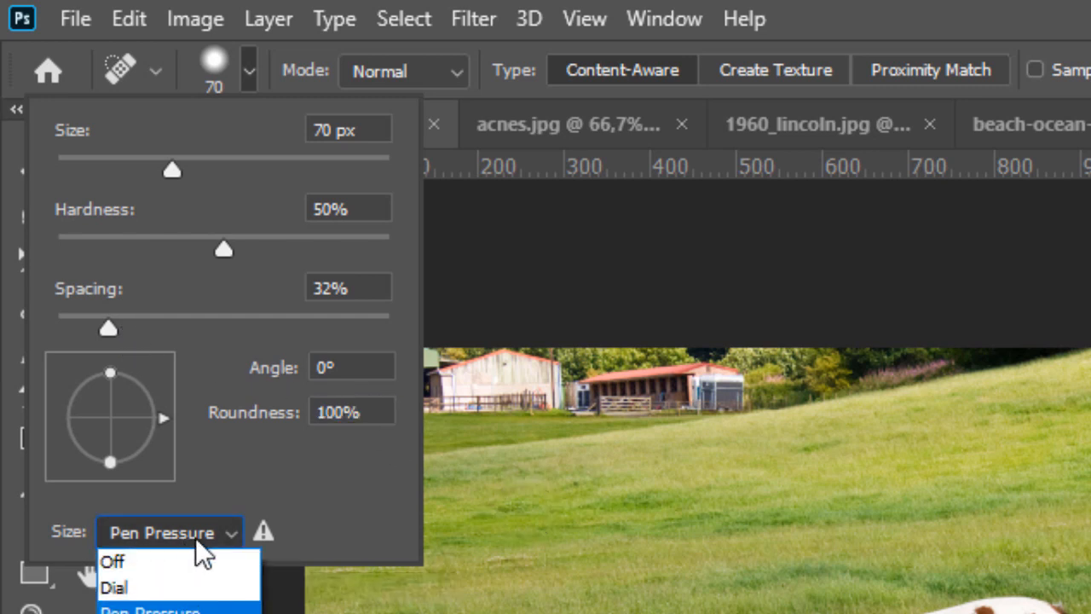
left_click(192, 536)
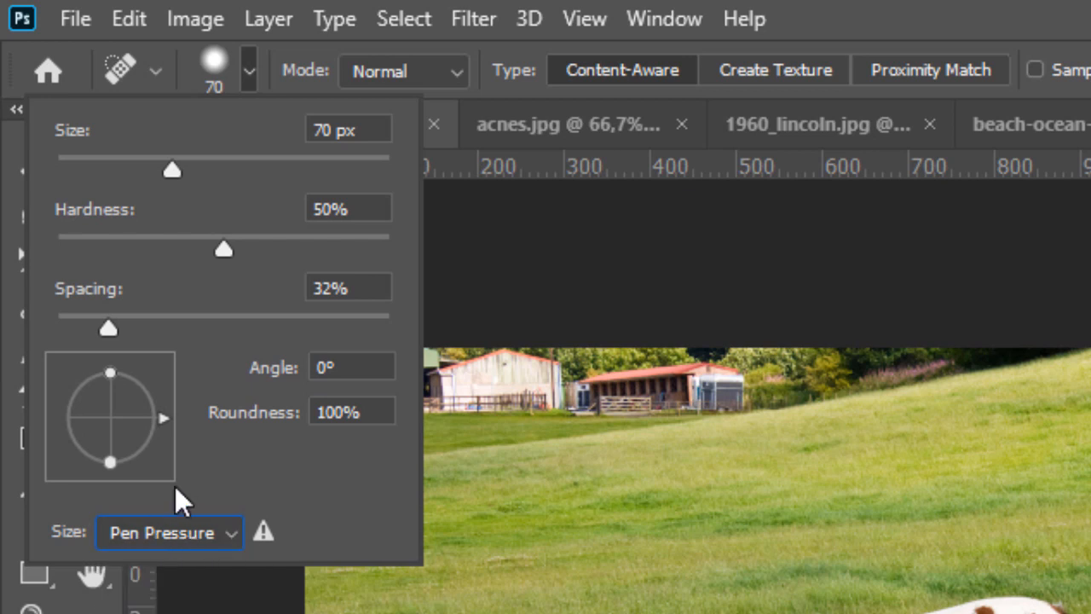
left_click(222, 58)
left_click(249, 61)
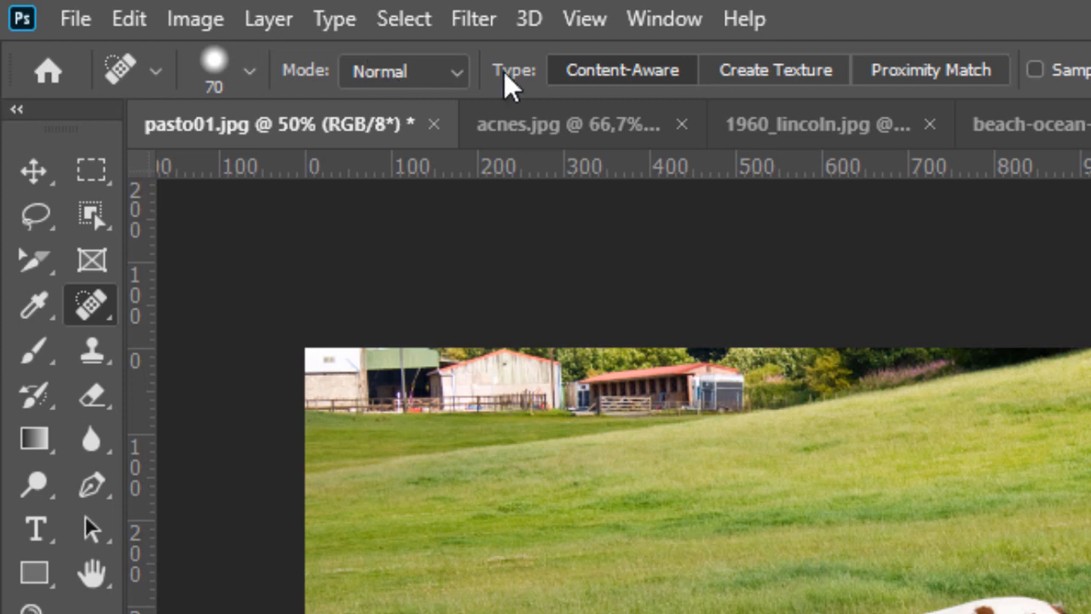
left_click(456, 75)
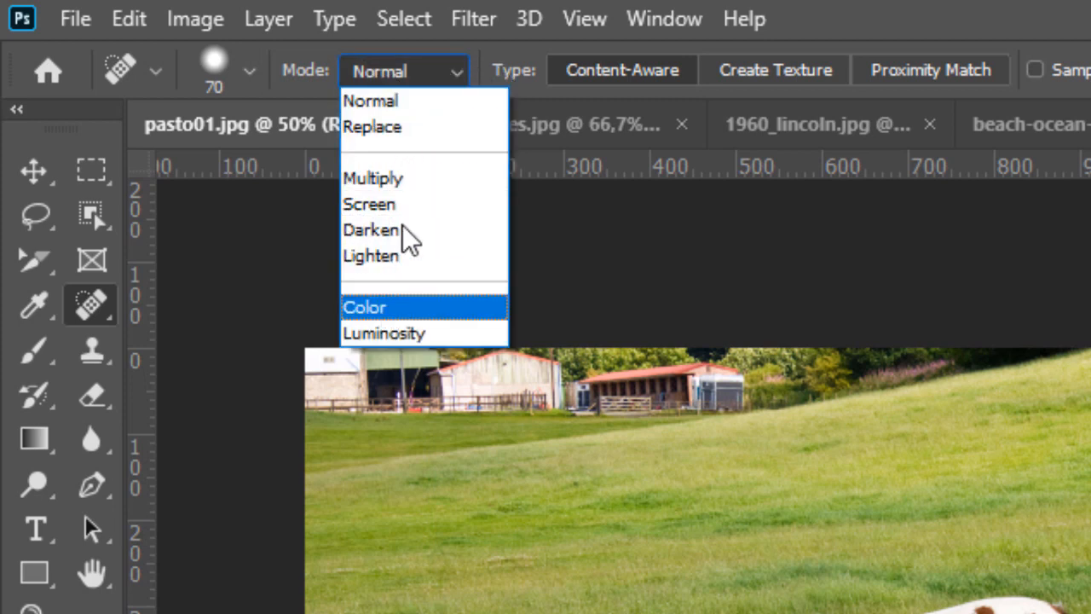
left_click(459, 76)
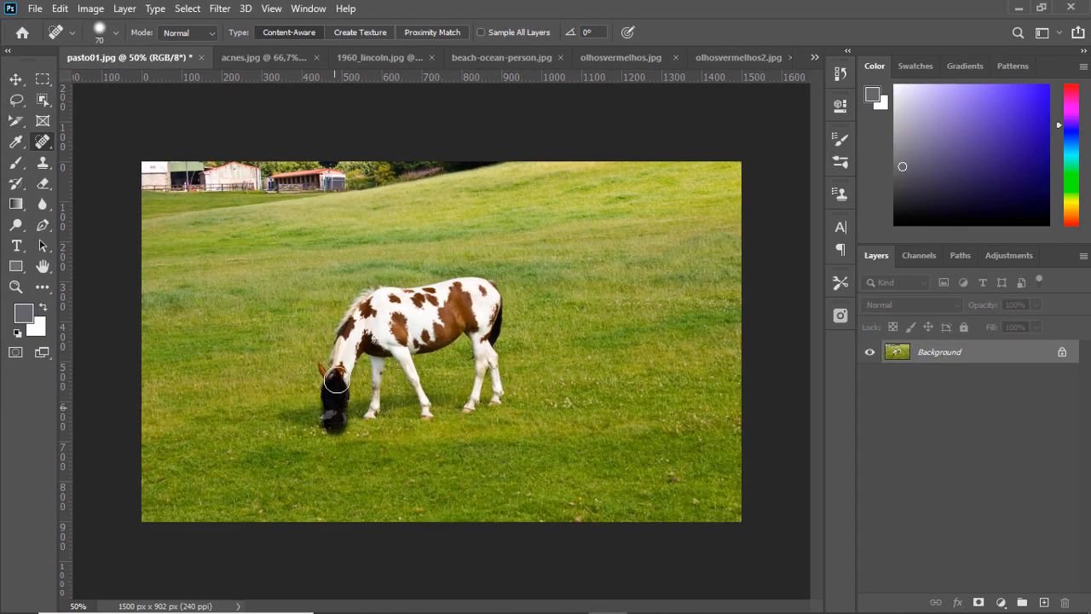
- Paint over the whole horse with the content-aware Spot Healing Brush and heal the leftover marks in the grass
mouse_move(337, 381)
left_mouse_down()
mouse_move(332, 423)
mouse_move(327, 371)
mouse_move(365, 306)
mouse_move(376, 348)
mouse_move(367, 418)
mouse_move(389, 343)
mouse_move(432, 411)
mouse_move(403, 333)
mouse_move(376, 301)
mouse_move(493, 281)
mouse_move(495, 400)
mouse_move(474, 406)
mouse_move(471, 296)
mouse_move(422, 342)
mouse_move(390, 344)
mouse_move(448, 304)
mouse_move(398, 309)
mouse_move(410, 329)
mouse_move(438, 314)
mouse_move(340, 355)
mouse_move(342, 380)
mouse_move(360, 340)
mouse_move(334, 424)
mouse_move(320, 364)
mouse_move(370, 340)
mouse_move(373, 413)
mouse_move(403, 311)
mouse_move(371, 311)
mouse_move(378, 287)
mouse_move(351, 306)
mouse_move(331, 348)
mouse_move(369, 303)
left_mouse_up()
mouse_move(448, 281)
left_mouse_down()
mouse_move(476, 282)
mouse_move(490, 298)
mouse_move(498, 396)
left_mouse_up()
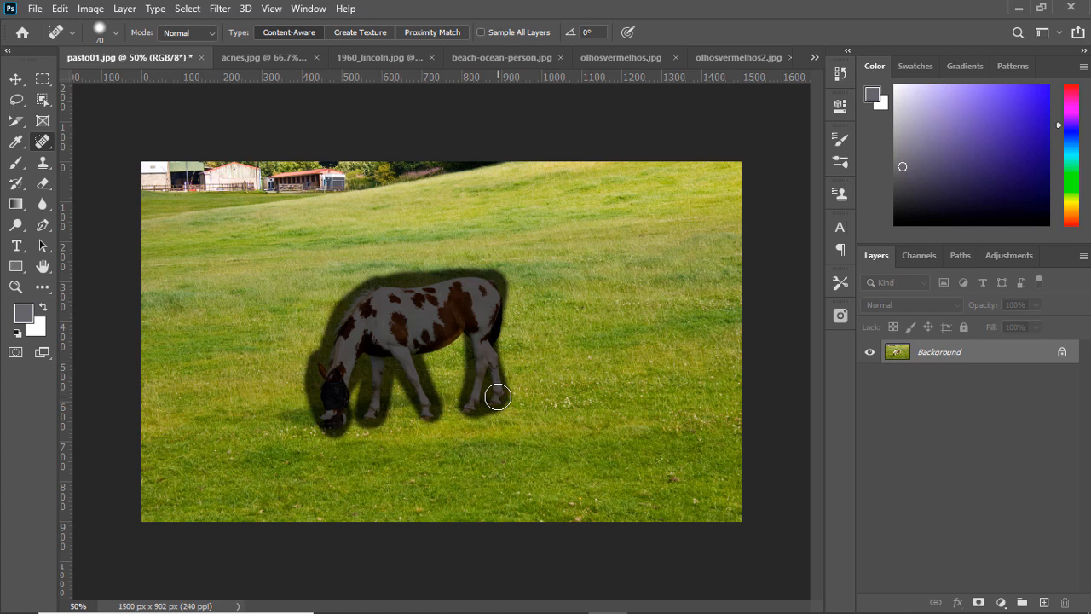
left_click_drag(497, 396, 509, 393)
mouse_move(510, 311)
left_mouse_down()
mouse_move(490, 357)
mouse_move(473, 323)
mouse_move(409, 353)
left_mouse_up()
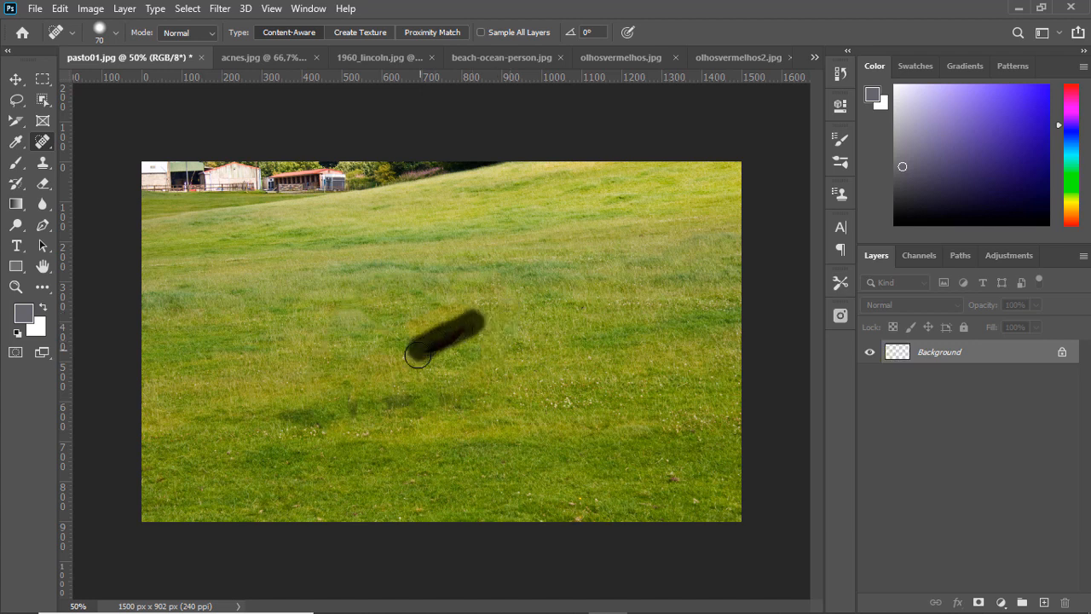
mouse_move(414, 398)
left_mouse_down()
mouse_move(283, 410)
mouse_move(498, 398)
left_mouse_up()
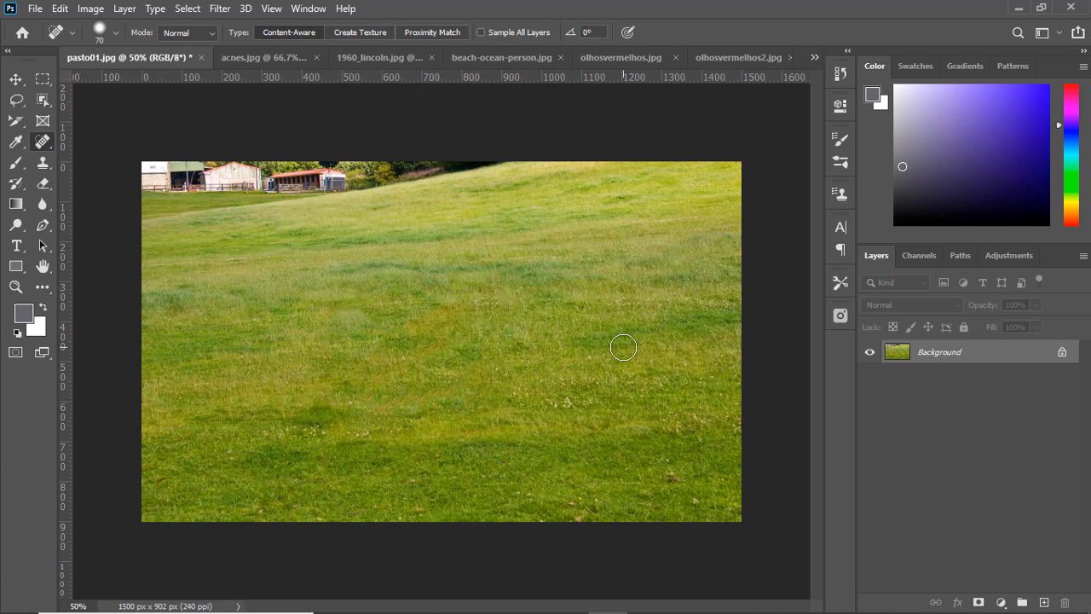
- Revert pasto01.jpg to its saved version and draw a loose lasso selection around the horse
left_click(35, 14)
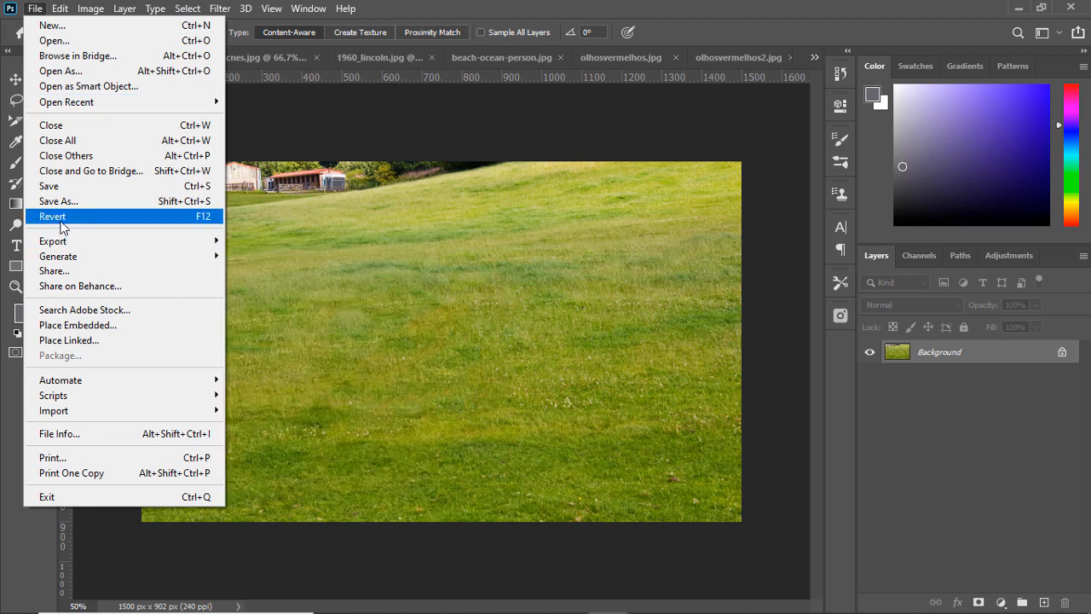
left_click(53, 217)
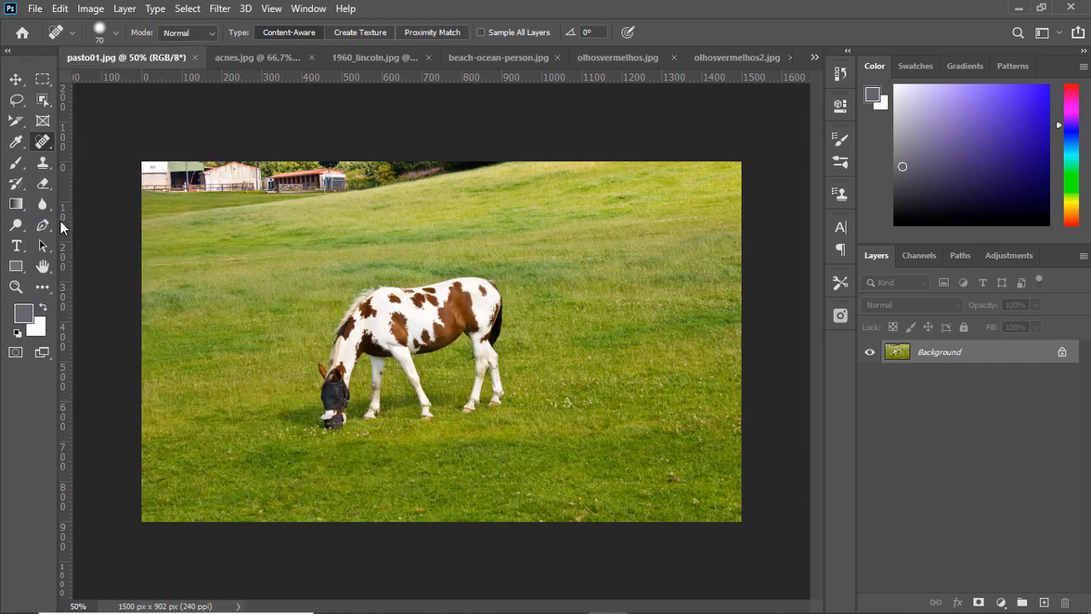
left_click(16, 101)
mouse_move(358, 270)
left_mouse_down()
mouse_move(315, 299)
mouse_move(298, 340)
mouse_move(308, 423)
left_mouse_up()
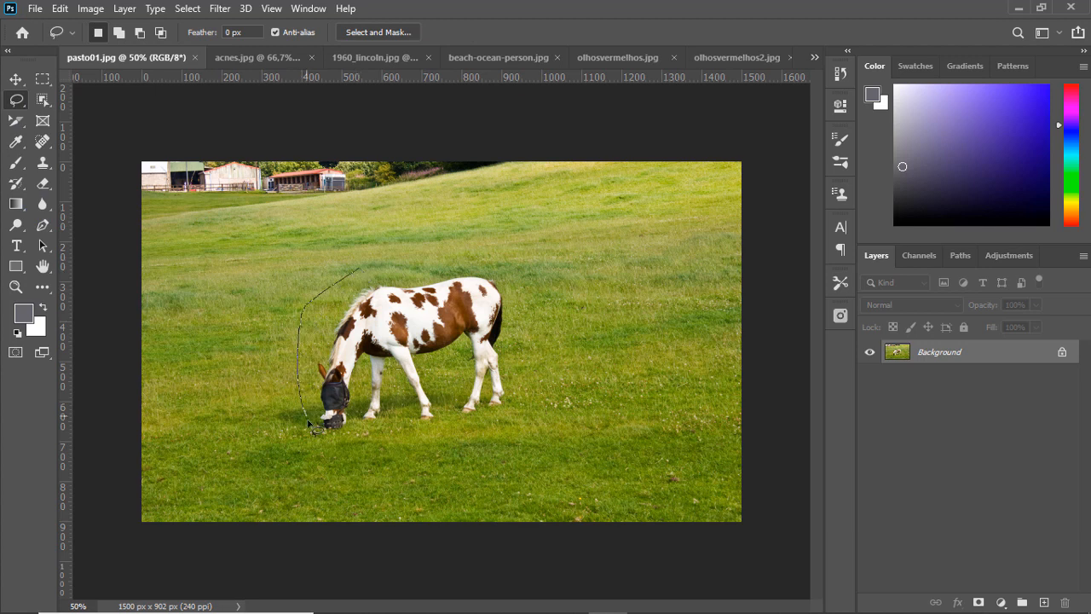
mouse_move(379, 444)
left_mouse_down()
mouse_move(509, 423)
mouse_move(533, 395)
mouse_move(526, 311)
mouse_move(515, 274)
mouse_move(468, 255)
mouse_move(361, 270)
left_mouse_up()
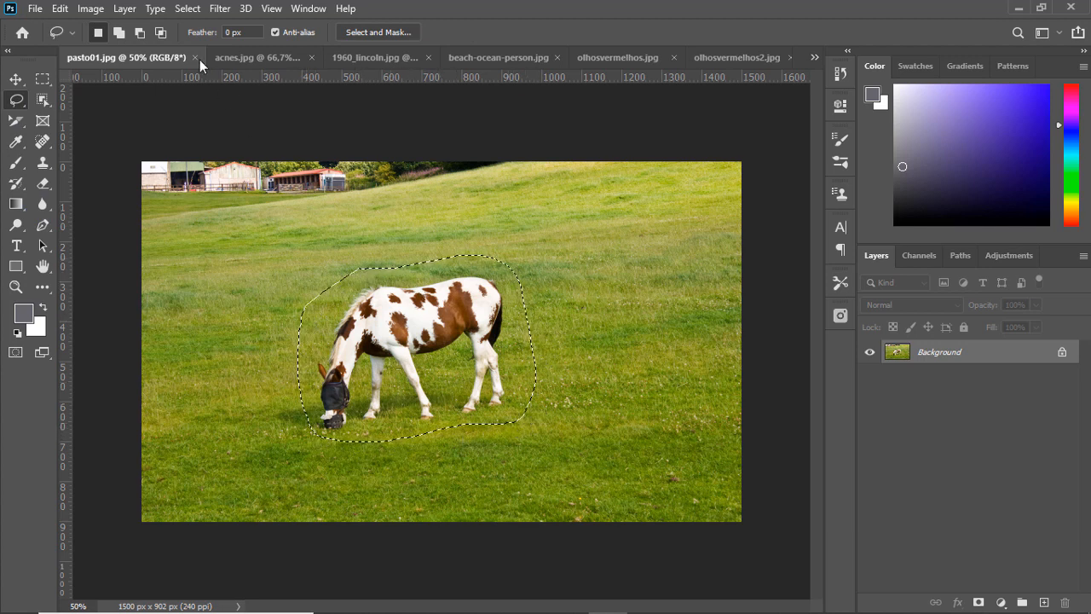
- Start Content-Aware Fill on the horse selection and set the sampling area overlay opacity to 30%
left_click(63, 14)
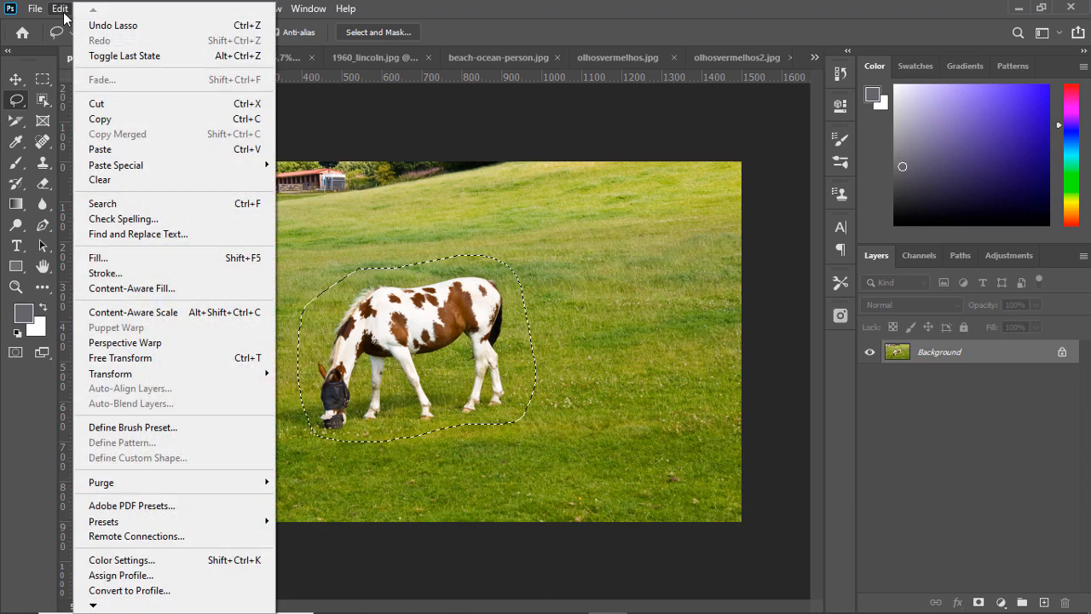
left_click(121, 290)
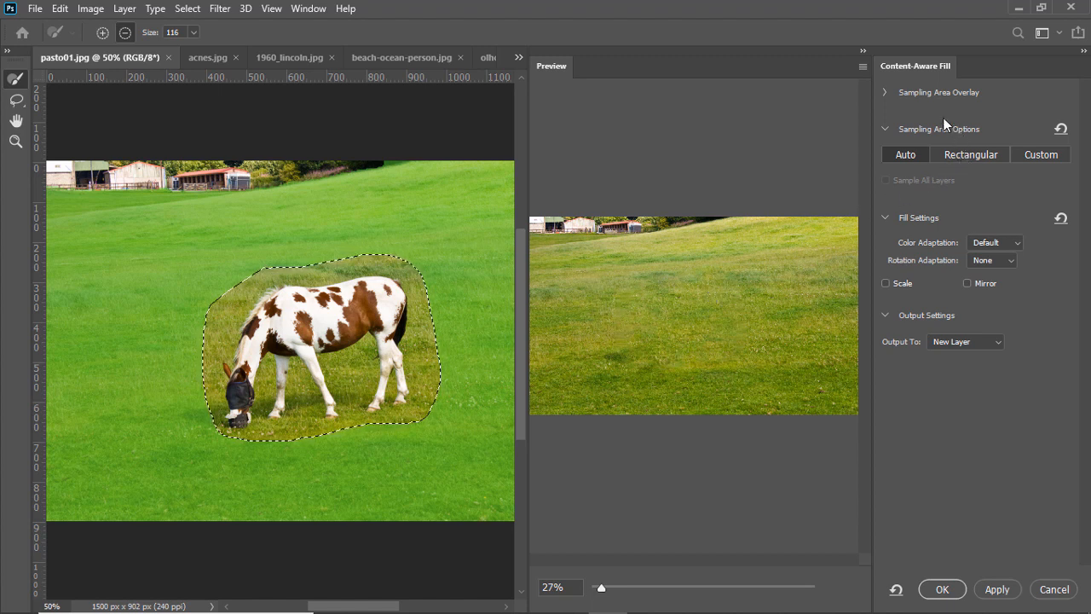
left_click(887, 93)
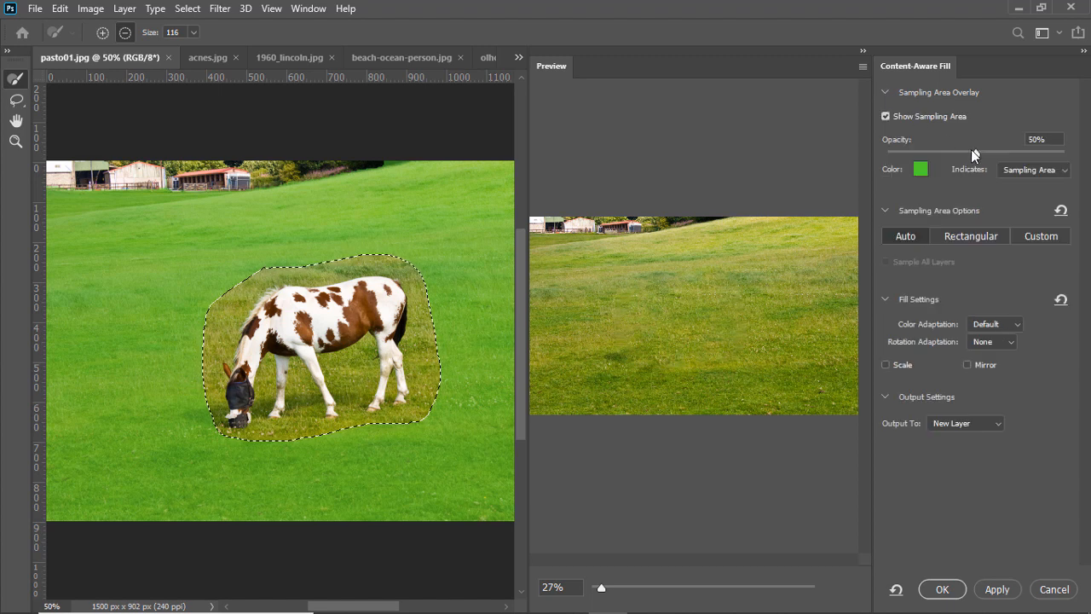
left_click_drag(1008, 158, 942, 162)
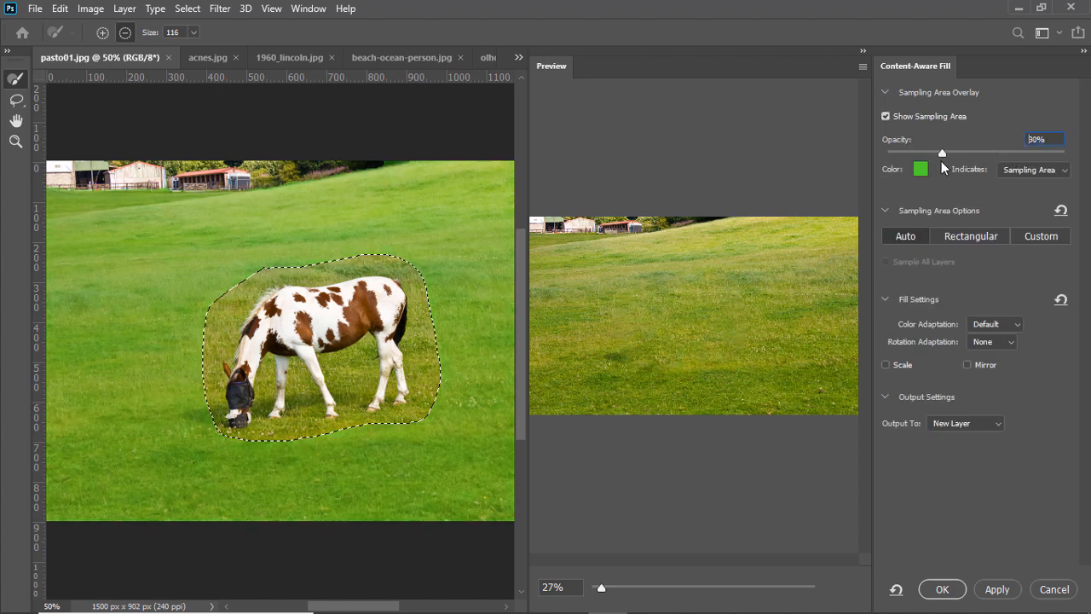
- Try the Rectangular and Custom sampling areas for the fill and return to Auto
left_click(955, 241)
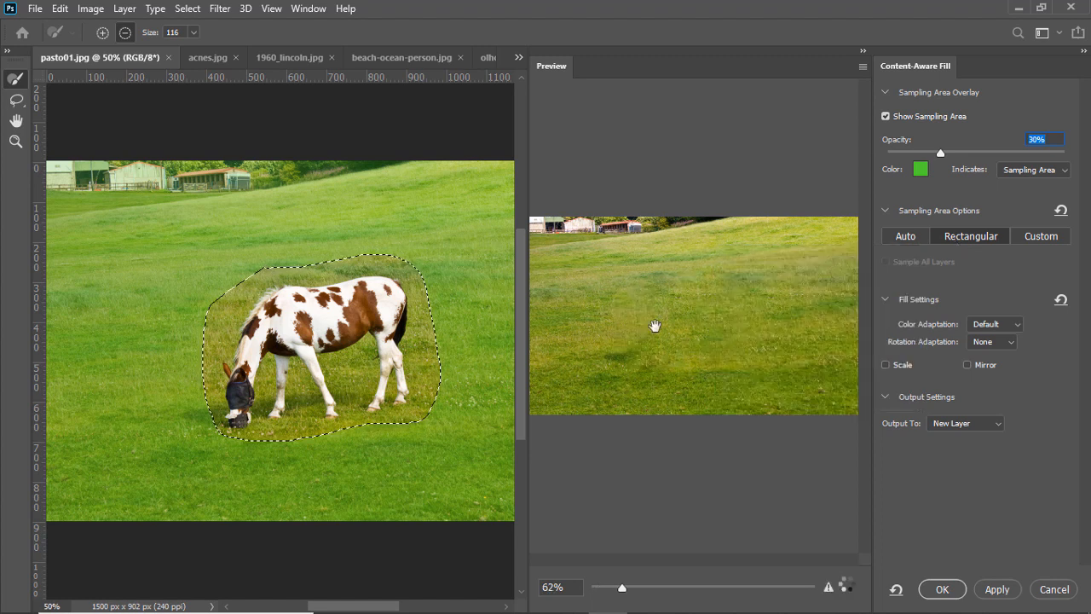
left_click(1025, 241)
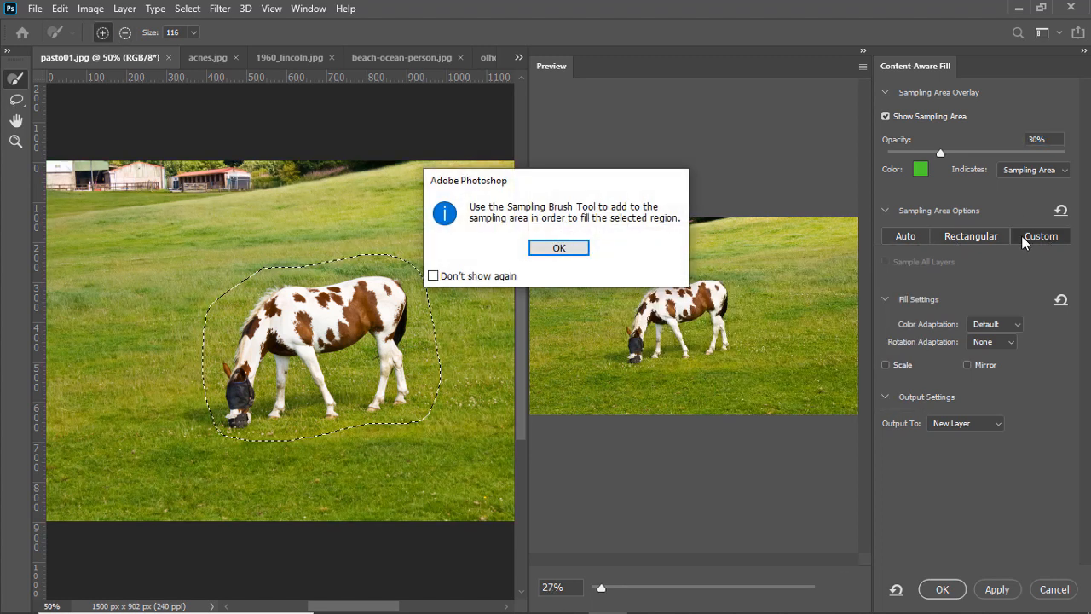
left_click(578, 252)
left_click(907, 241)
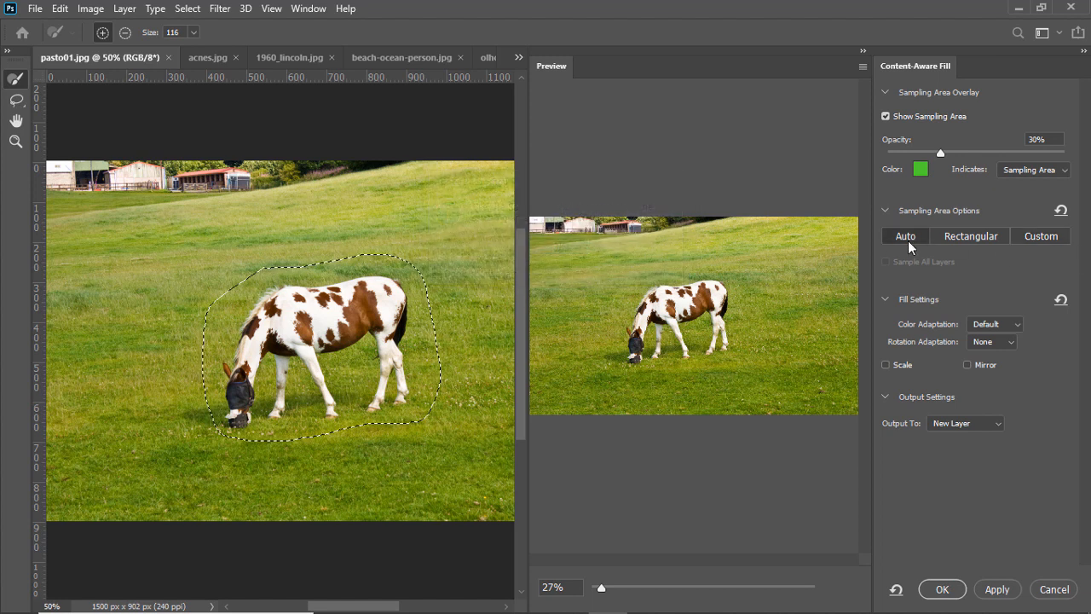
- Review the Color Adaptation and Rotation Adaptation choices in the fill settings
left_click(993, 324)
left_click(1012, 323)
left_click(1008, 341)
left_click(1008, 341)
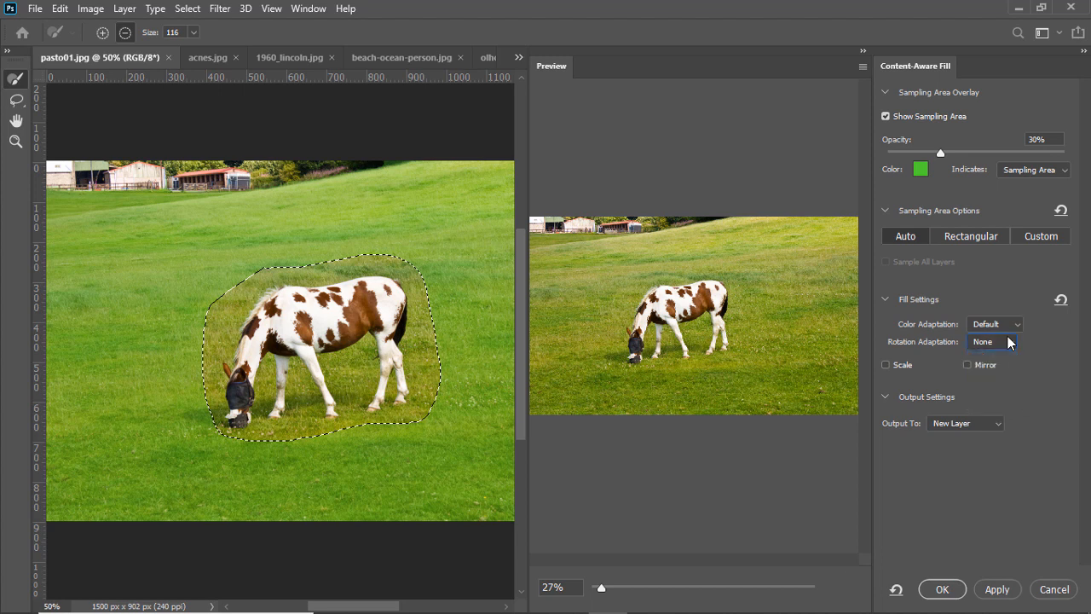
- Set the Content-Aware Fill output to New Layer and apply the fill over the horse selection
left_click(950, 425)
left_click(950, 424)
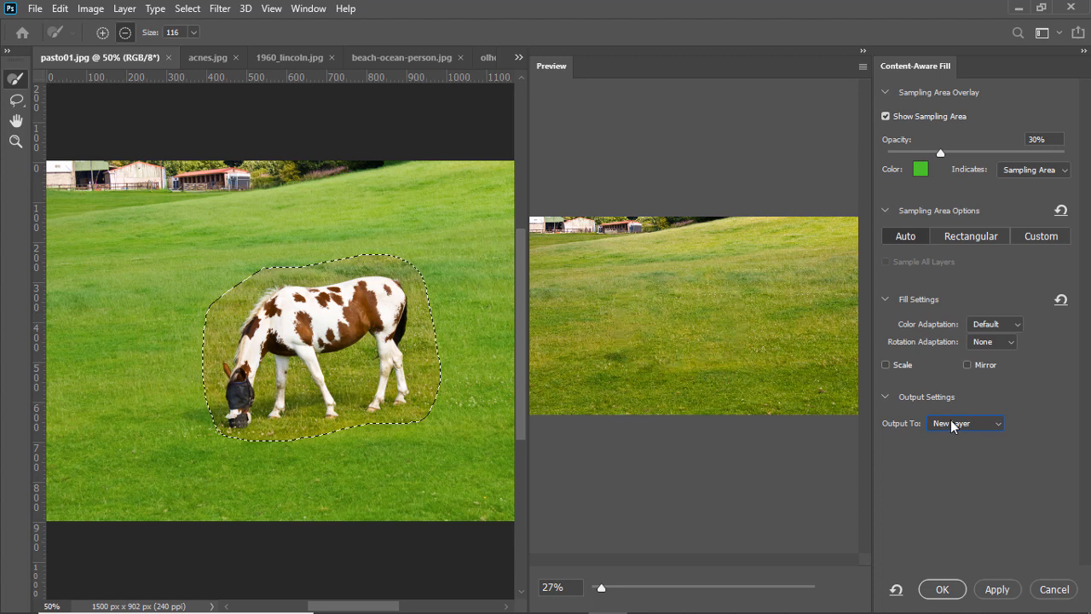
left_click(950, 421)
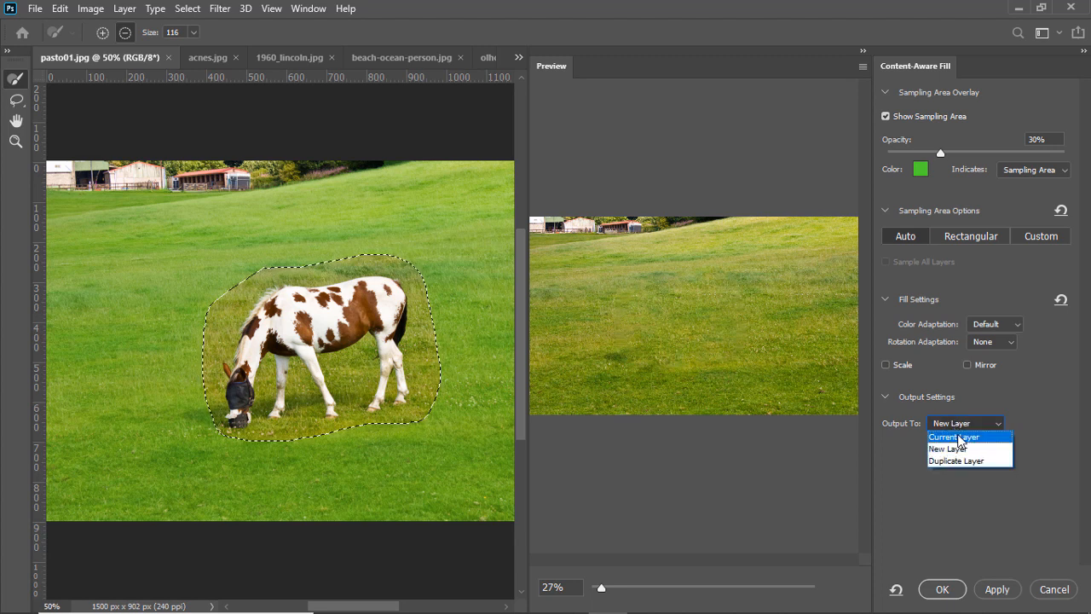
left_click(965, 449)
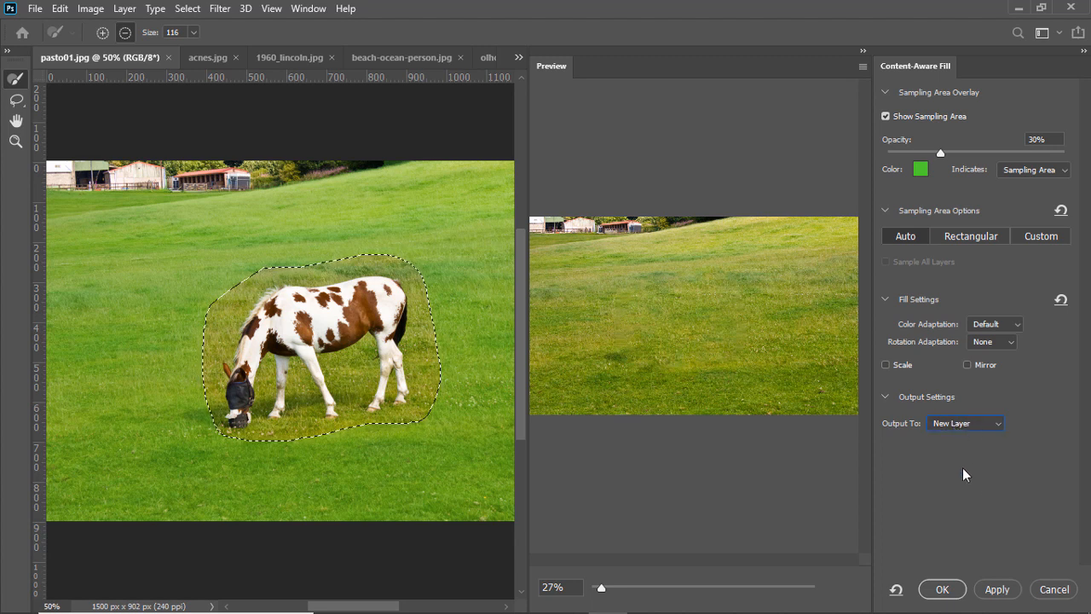
left_click(995, 597)
left_click(944, 590)
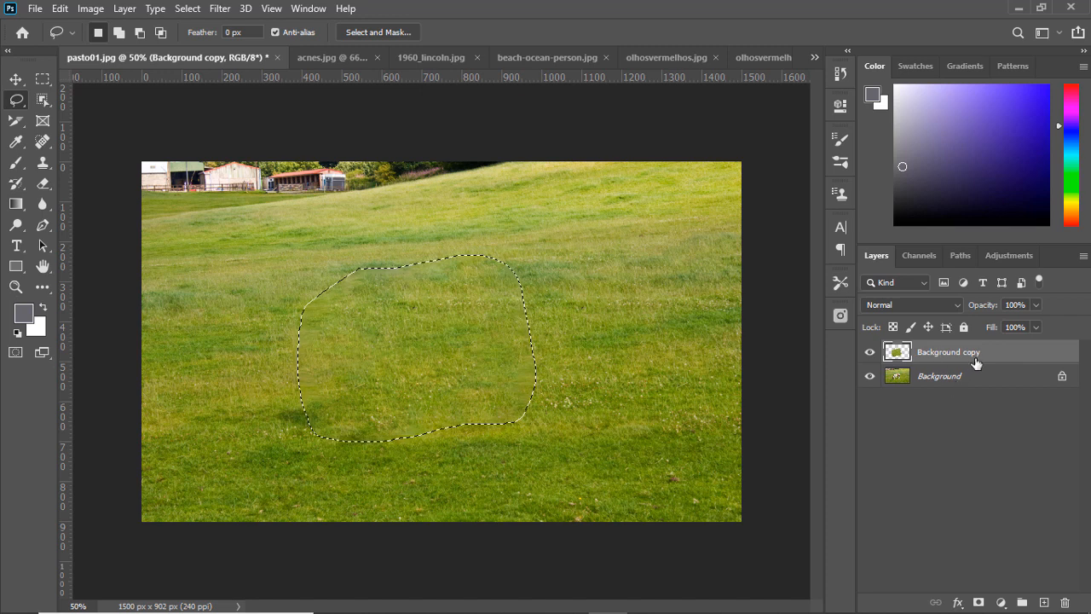
- Revert pasto01.jpg to its saved version and draw a wider lasso selection around the horse
left_click(35, 9)
left_click(82, 211)
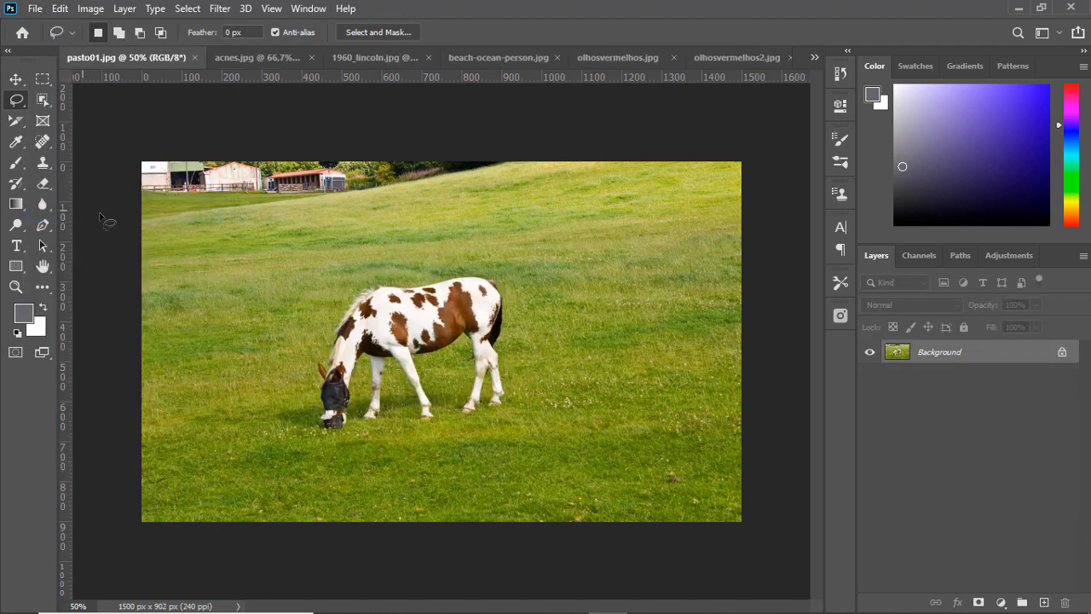
mouse_move(402, 265)
left_mouse_down()
mouse_move(305, 302)
mouse_move(270, 380)
left_mouse_up()
mouse_move(440, 452)
left_mouse_down()
mouse_move(544, 423)
mouse_move(566, 291)
mouse_move(446, 256)
mouse_move(394, 264)
left_mouse_up()
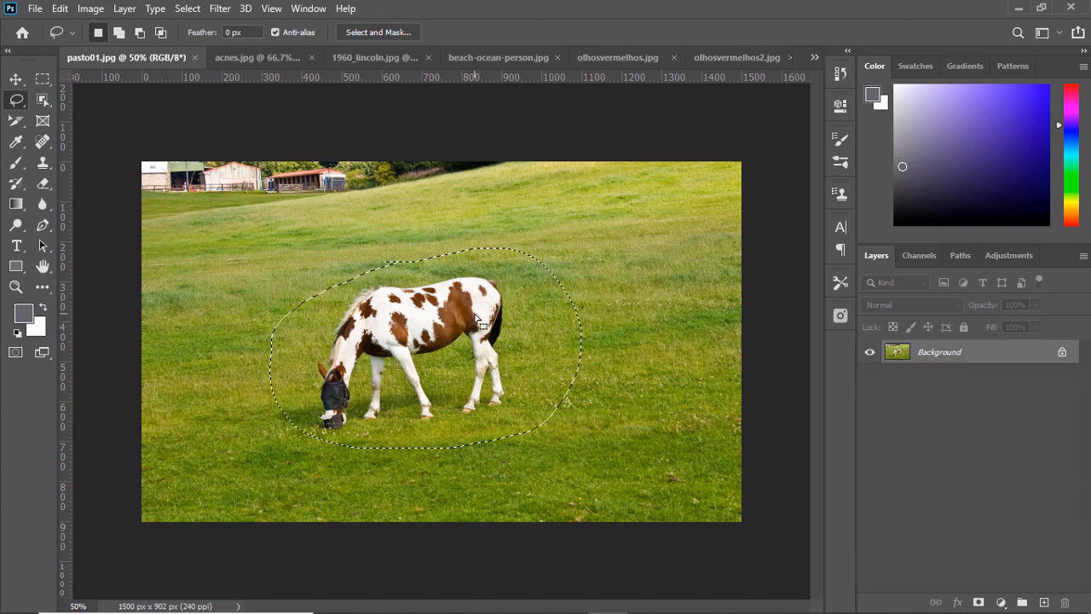
- Start Content-Aware Fill on the wider horse selection and try the Mirror option, leaving it off
left_click(60, 9)
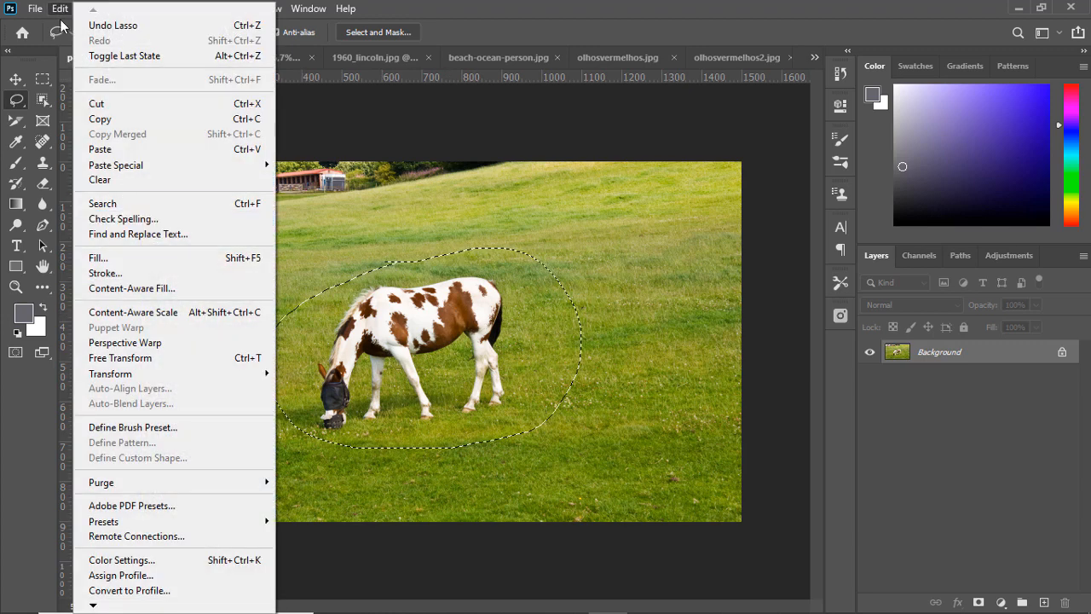
left_click(128, 287)
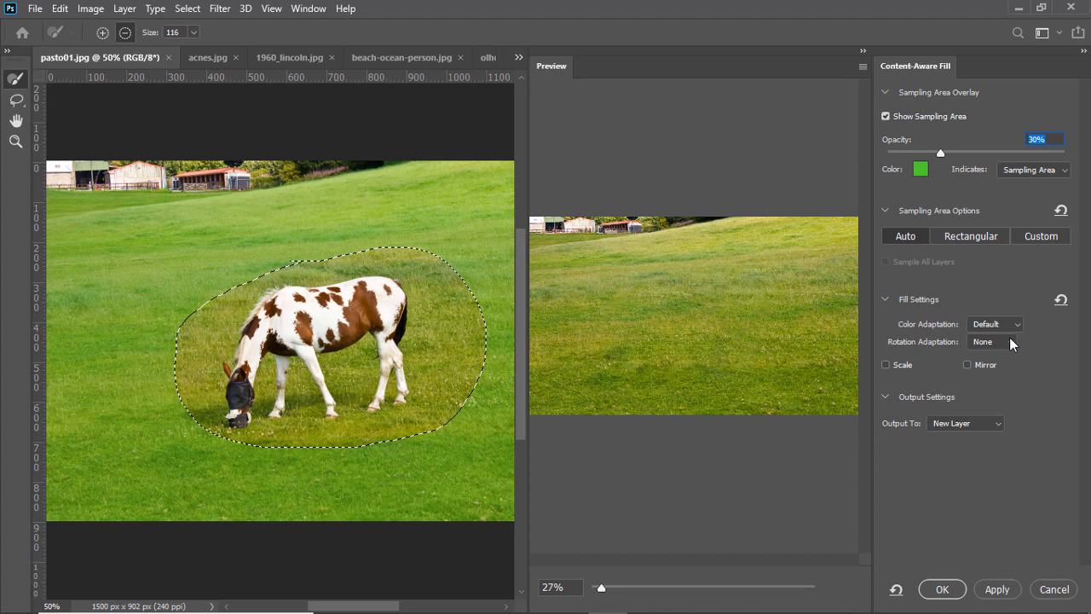
left_click(983, 364)
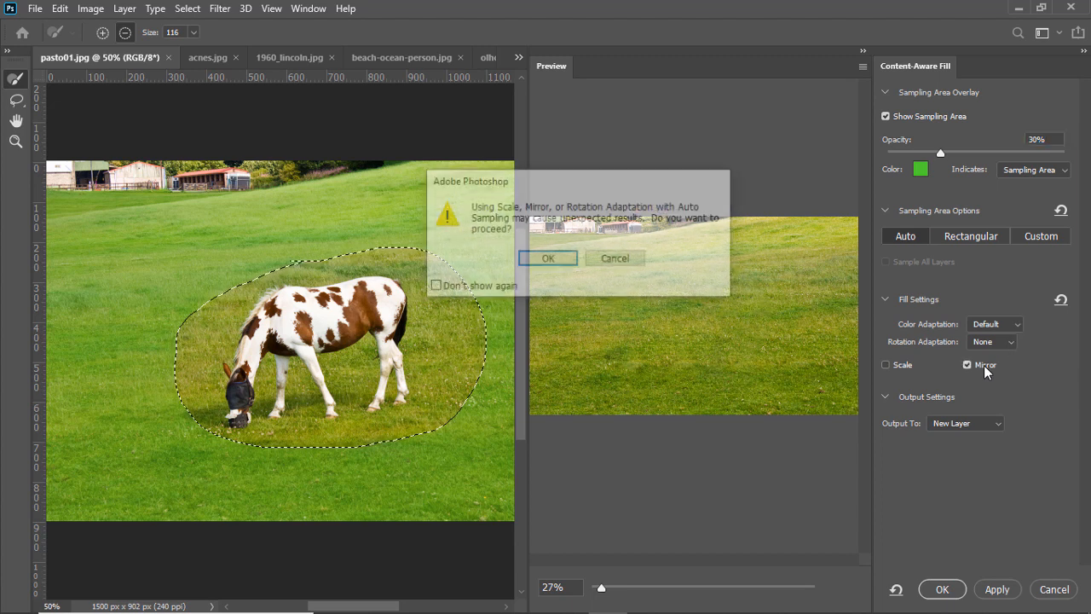
left_click(615, 260)
- Keep New Layer as the fill output and apply the content-aware fill to the wider selection
left_click(968, 424)
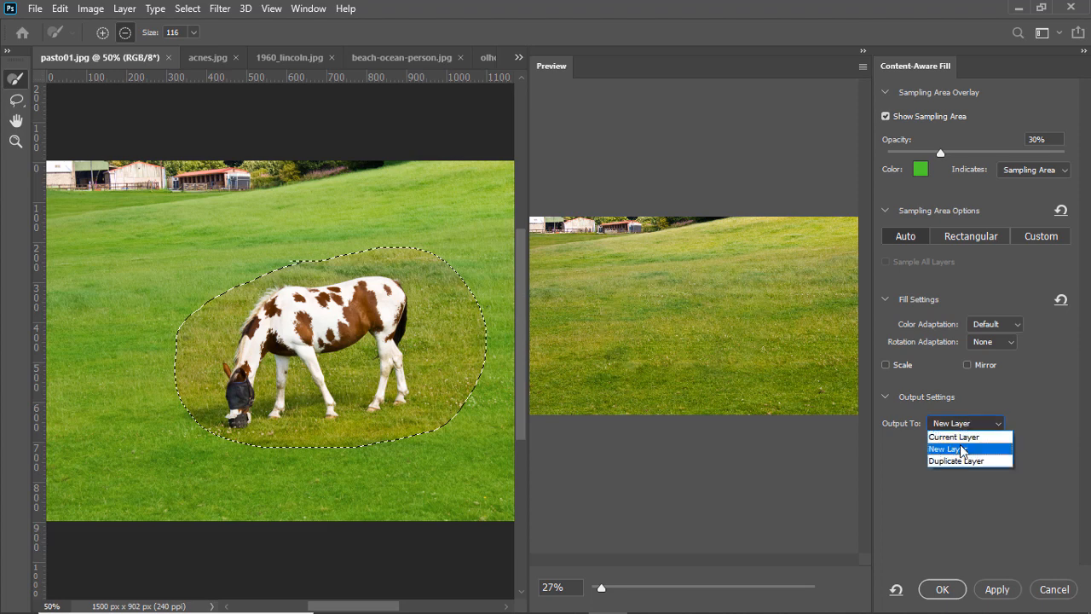
left_click(964, 448)
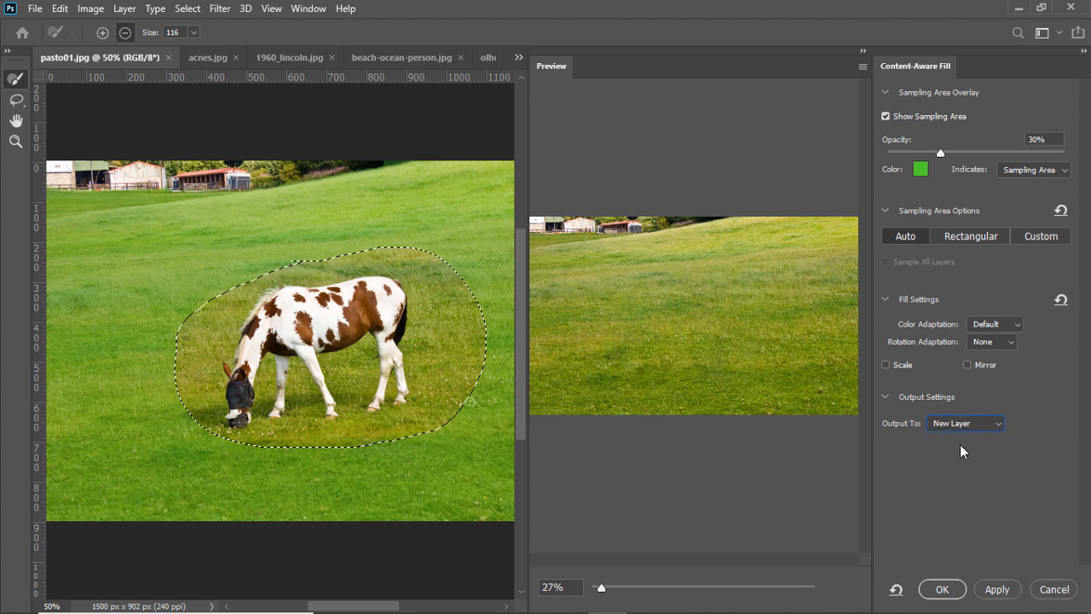
left_click(993, 589)
left_click(941, 589)
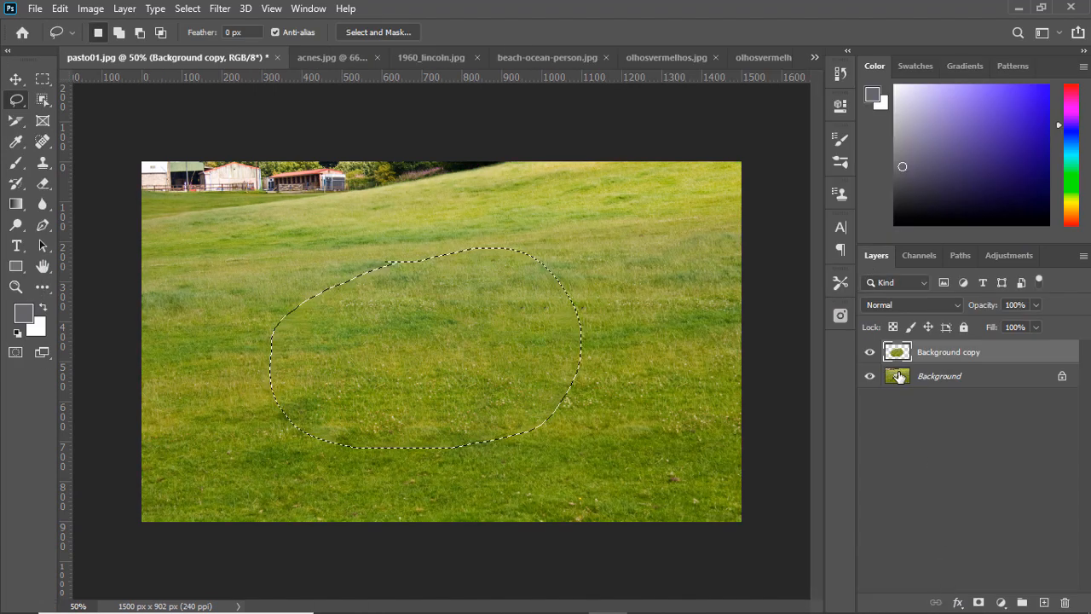
- Toggle the two layers' visibility to view the fill patch on its own, and clear the selection
left_click(869, 377)
left_click(870, 376)
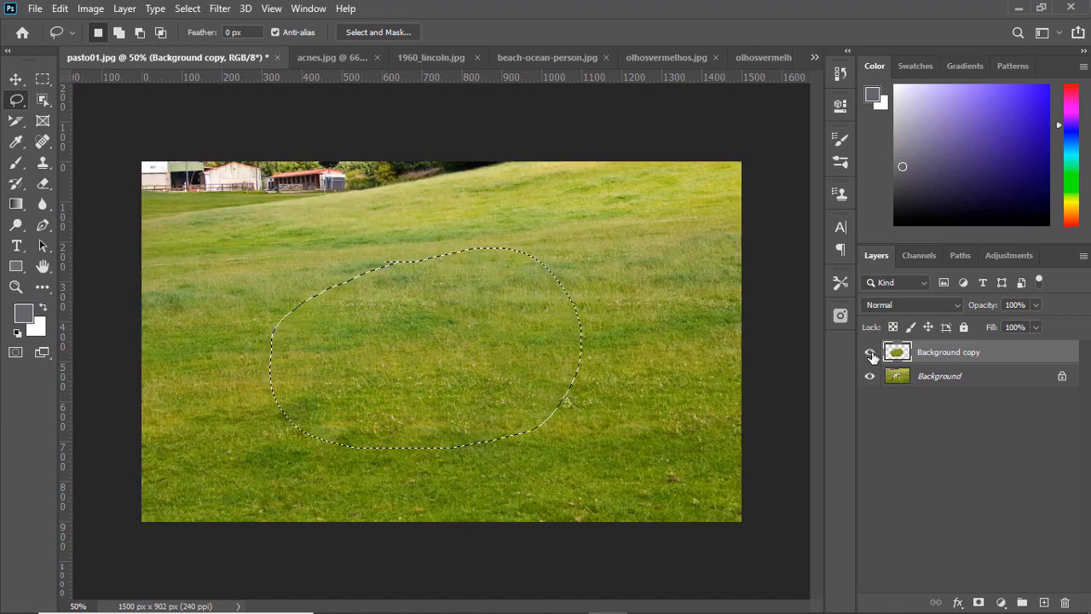
left_click(870, 352)
left_click(869, 376)
left_click(869, 352)
key("ctrl+d")
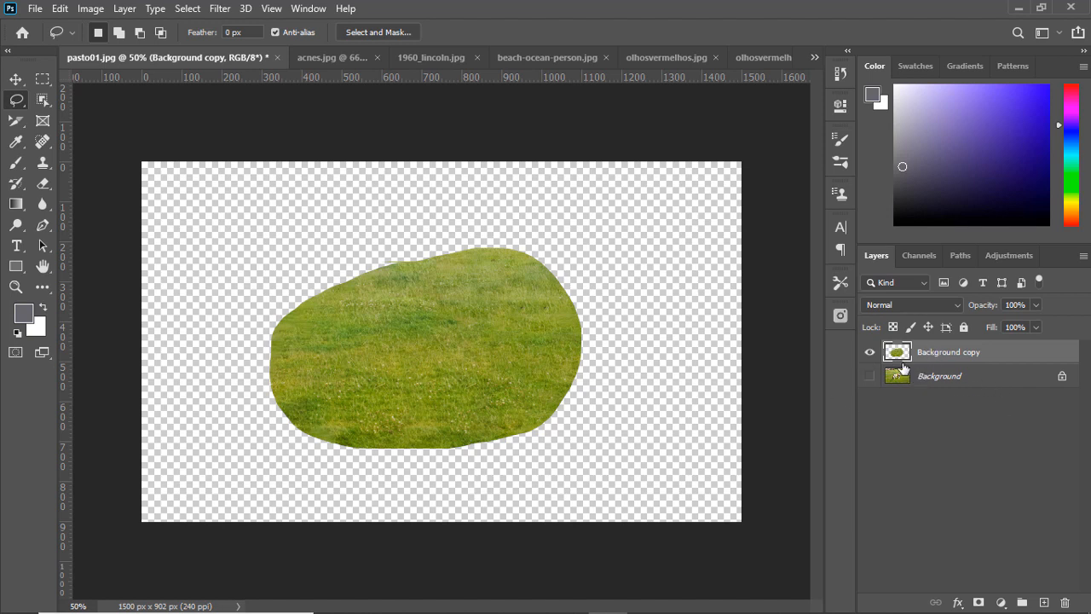
- Delete the Background copy layer and draw a tighter lasso selection around the horse
left_click(1065, 602)
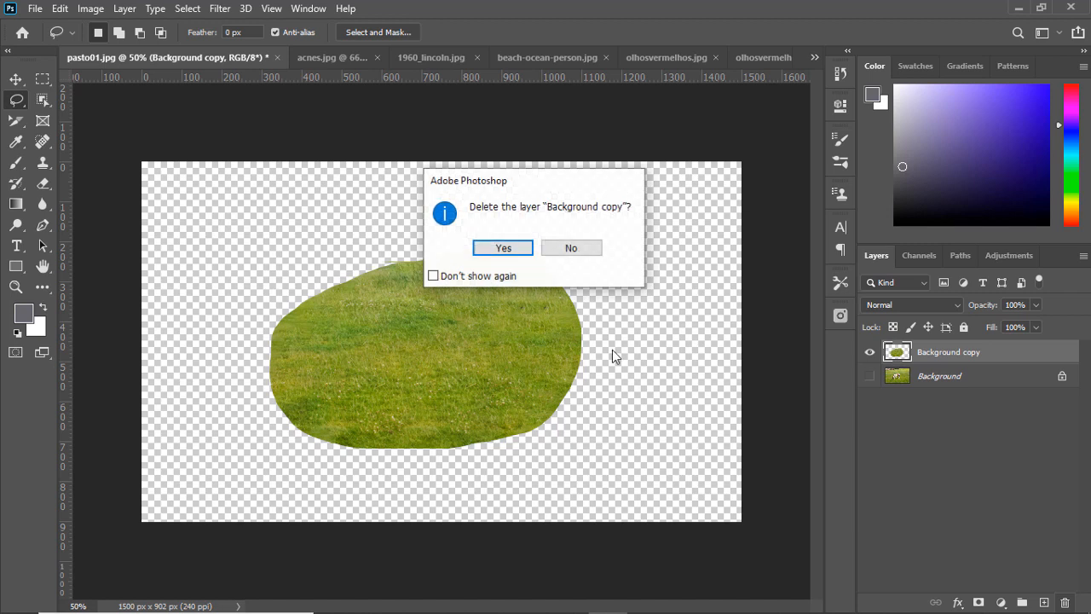
left_click(503, 248)
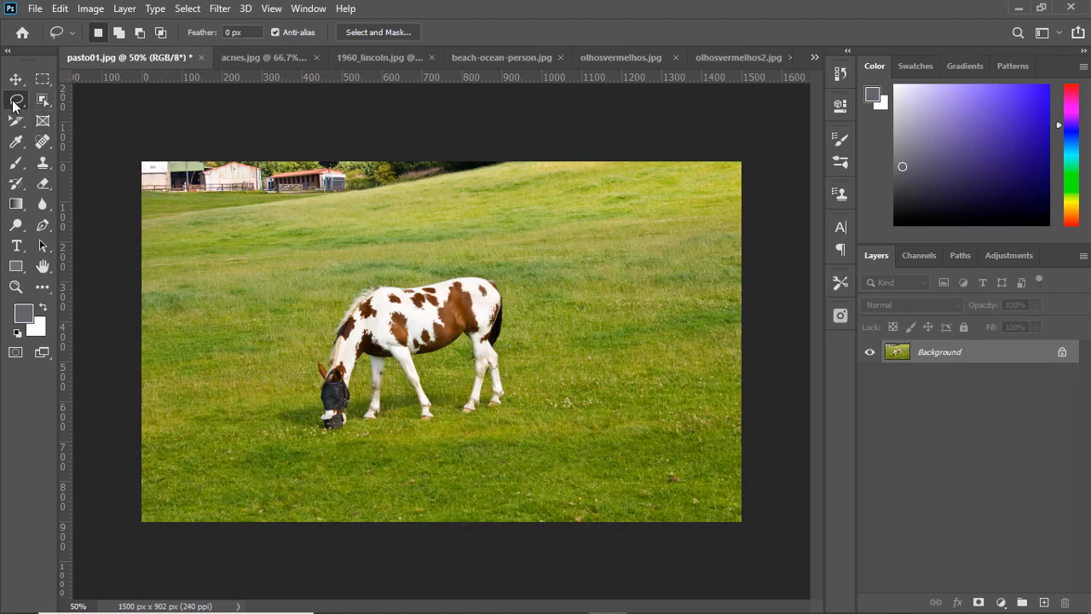
left_click_drag(388, 275, 311, 366)
mouse_move(308, 425)
left_mouse_down()
mouse_move(332, 441)
mouse_move(459, 445)
left_mouse_up()
mouse_move(534, 366)
left_mouse_down()
mouse_move(526, 307)
mouse_move(494, 274)
mouse_move(385, 274)
left_mouse_up()
- Fill the horse selection with Content-Aware contents, Normal mode and 100% opacity, and deselect
left_click(60, 9)
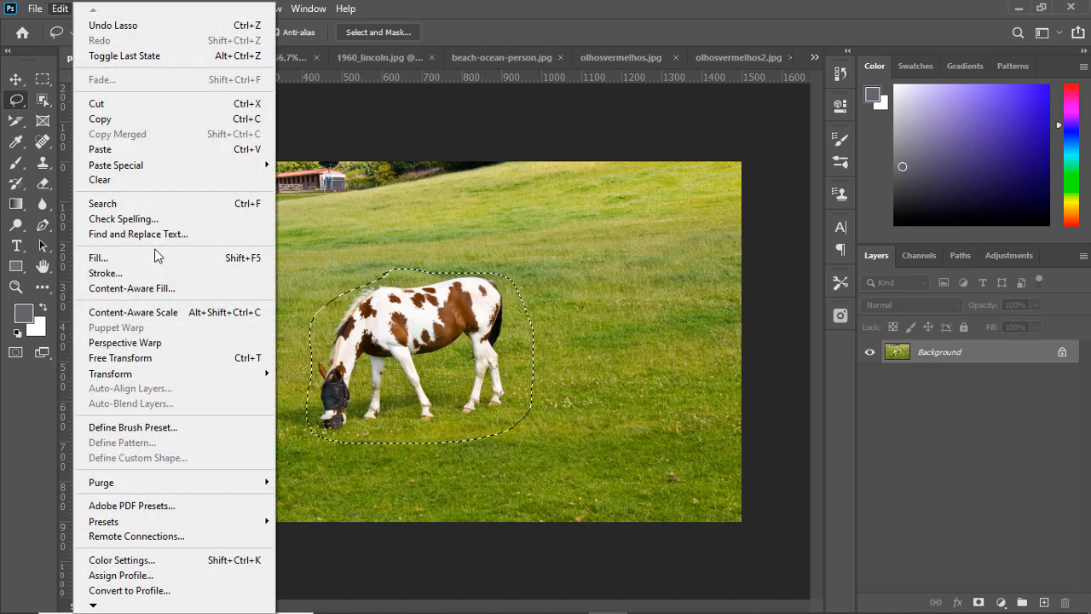
left_click(154, 255)
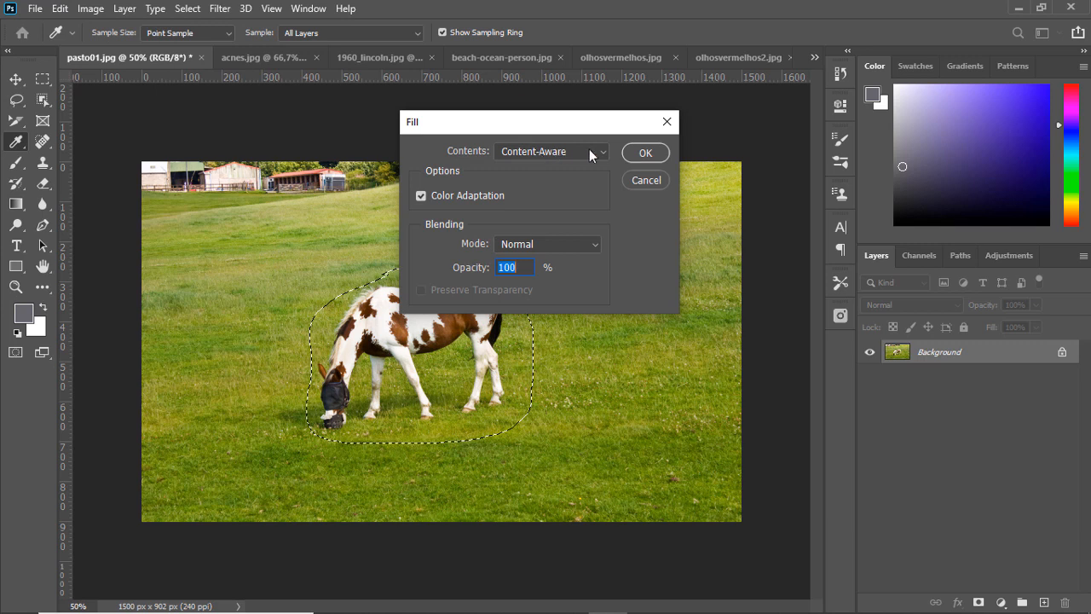
left_click(640, 153)
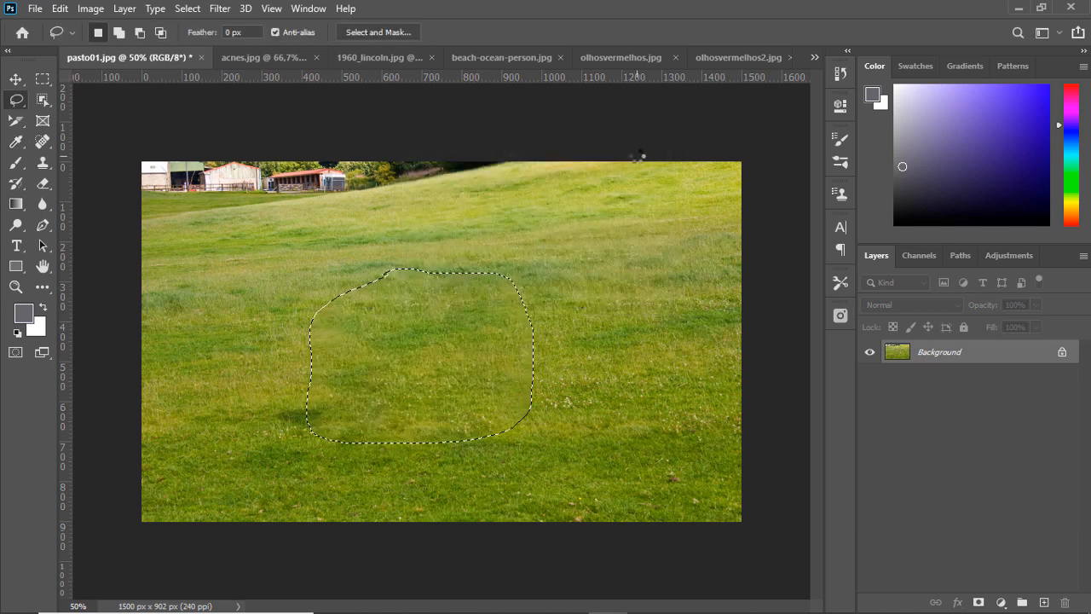
key("ctrl+d")
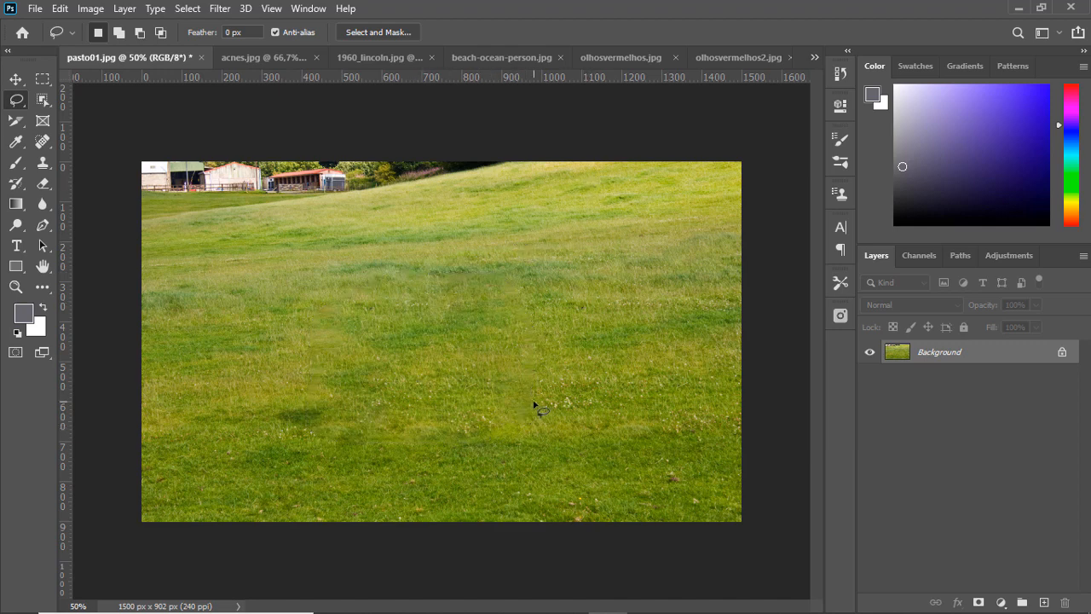
- Inspect the filled grass at 100% and revert pasto01.jpg to its saved version
key("ctrl+plus")
key("ctrl+plus")
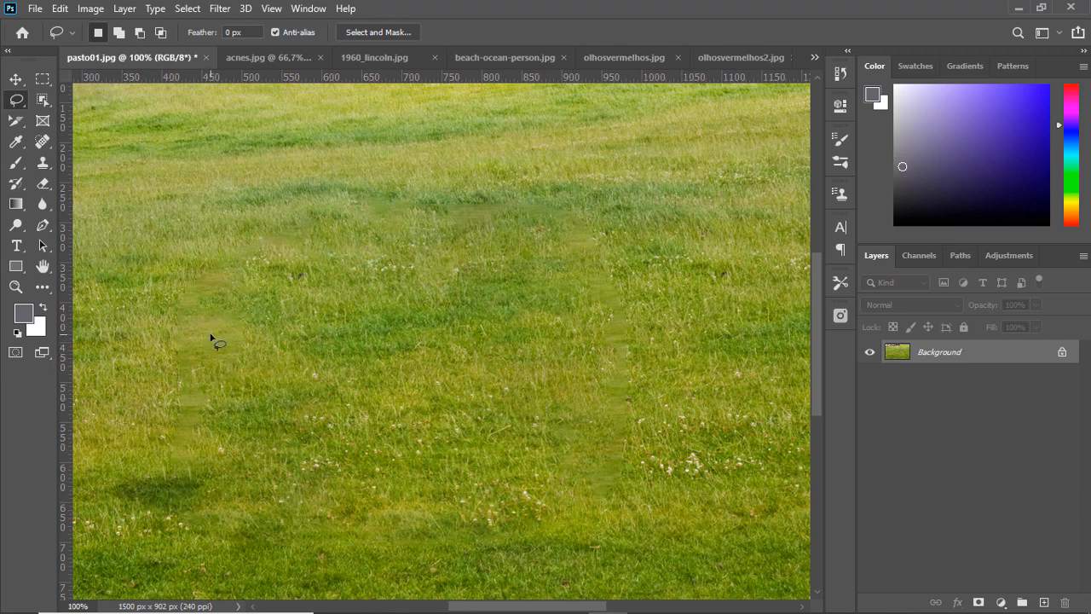
left_click(37, 10)
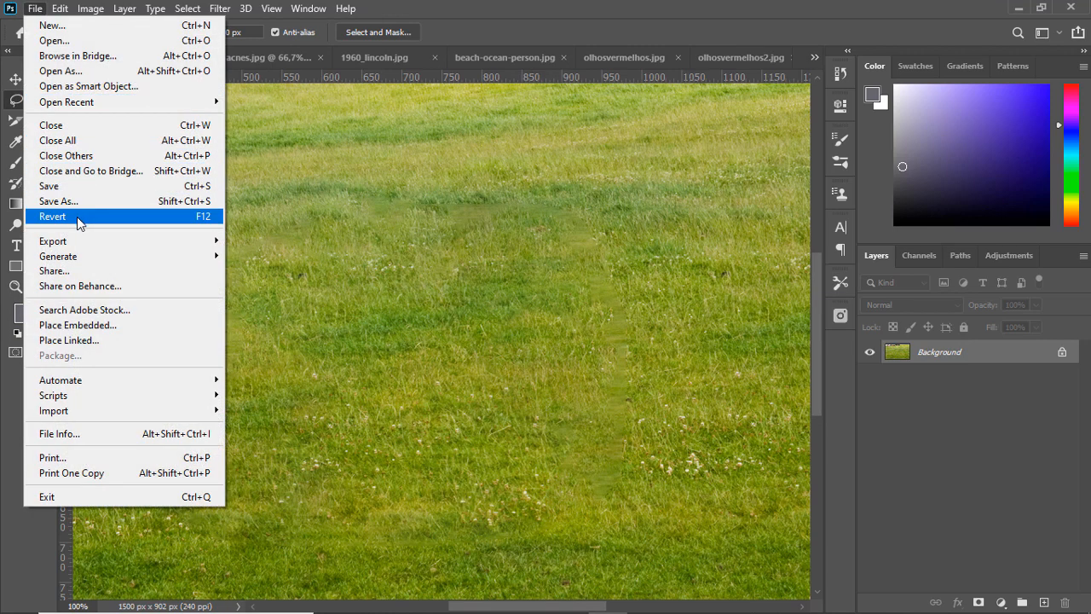
left_click(77, 216)
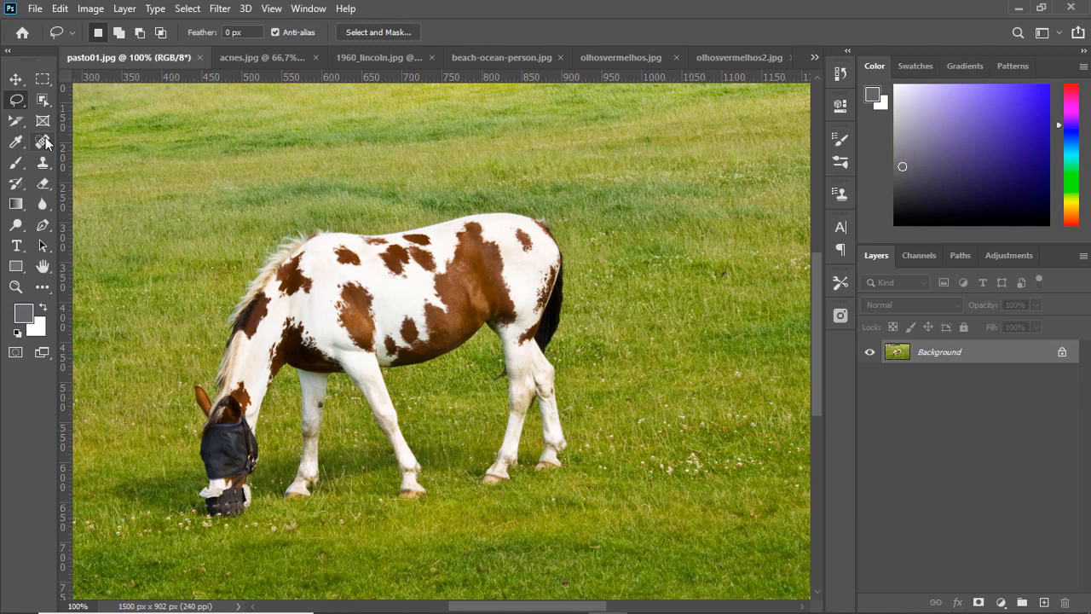
- Start opening another image and browse to the _Cursos folder inside _Marketing Digital in Documentos
left_click(35, 9)
left_click(52, 40)
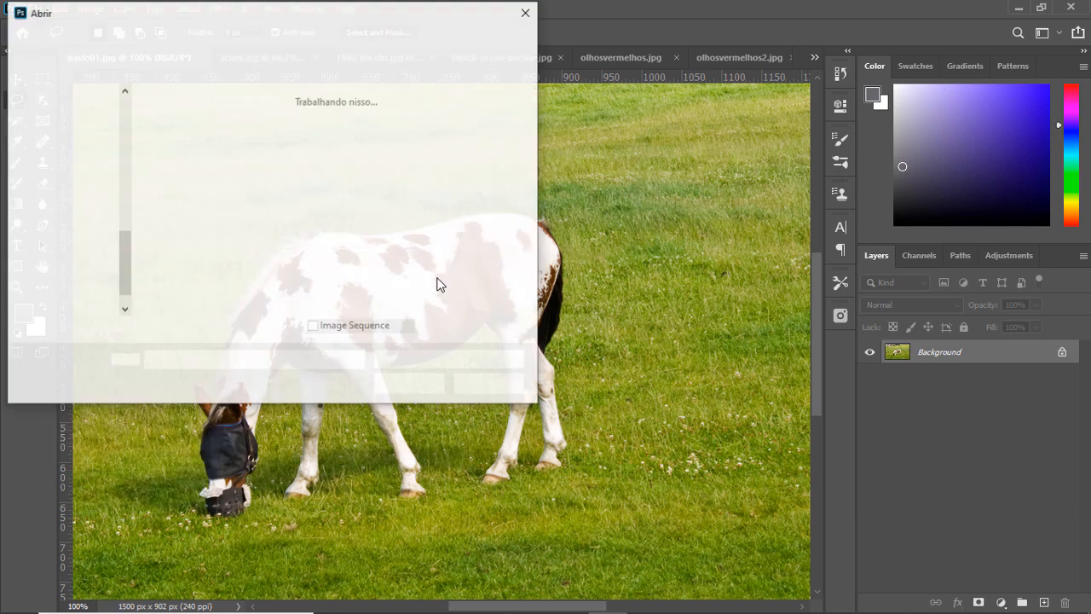
left_click(89, 188)
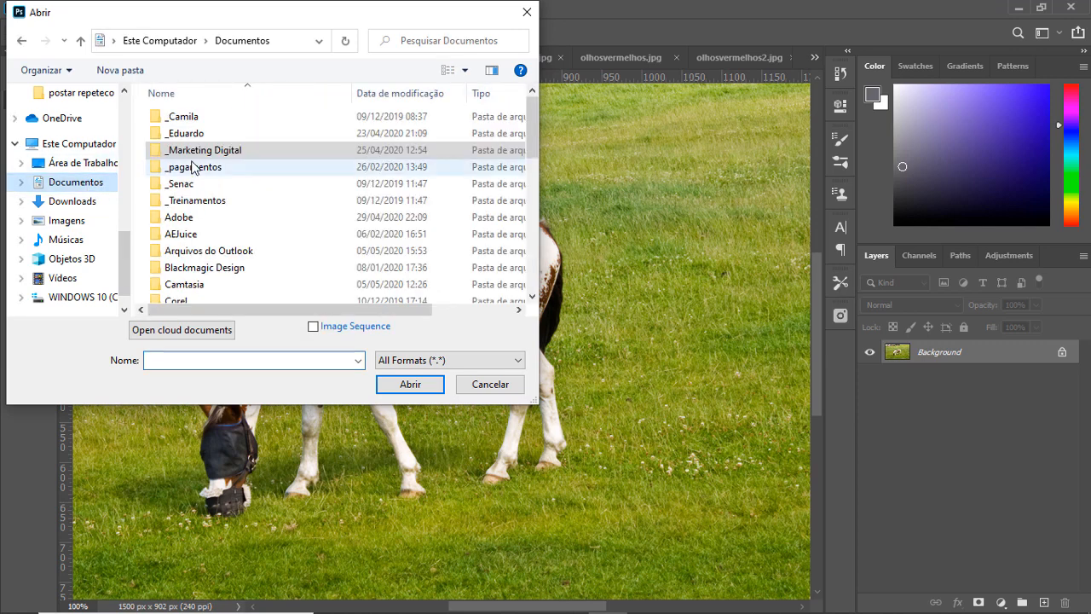
double_click(219, 151)
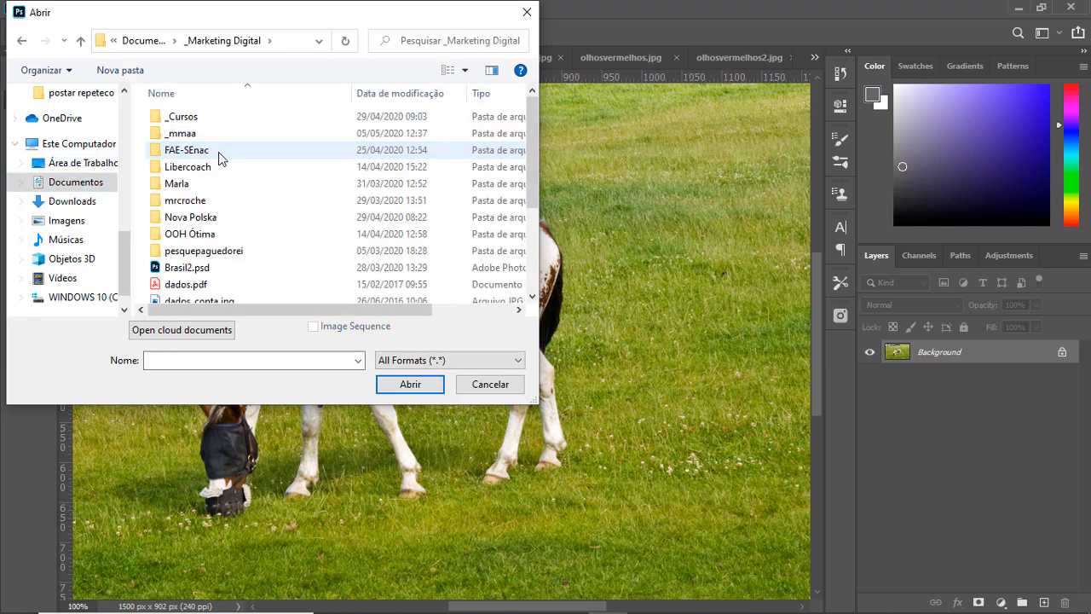
double_click(197, 136)
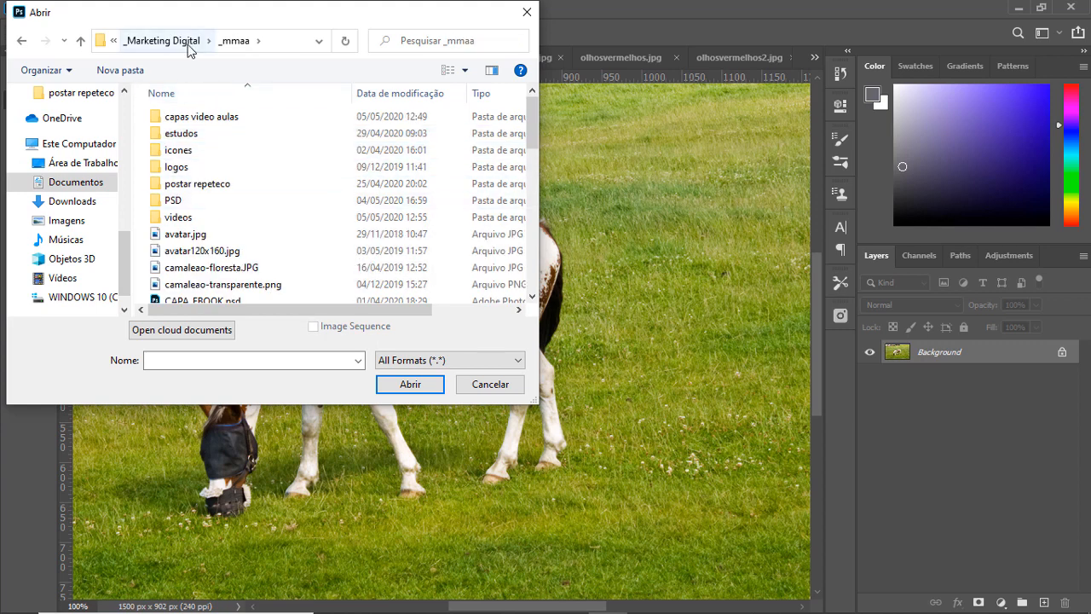
left_click(162, 40)
double_click(199, 118)
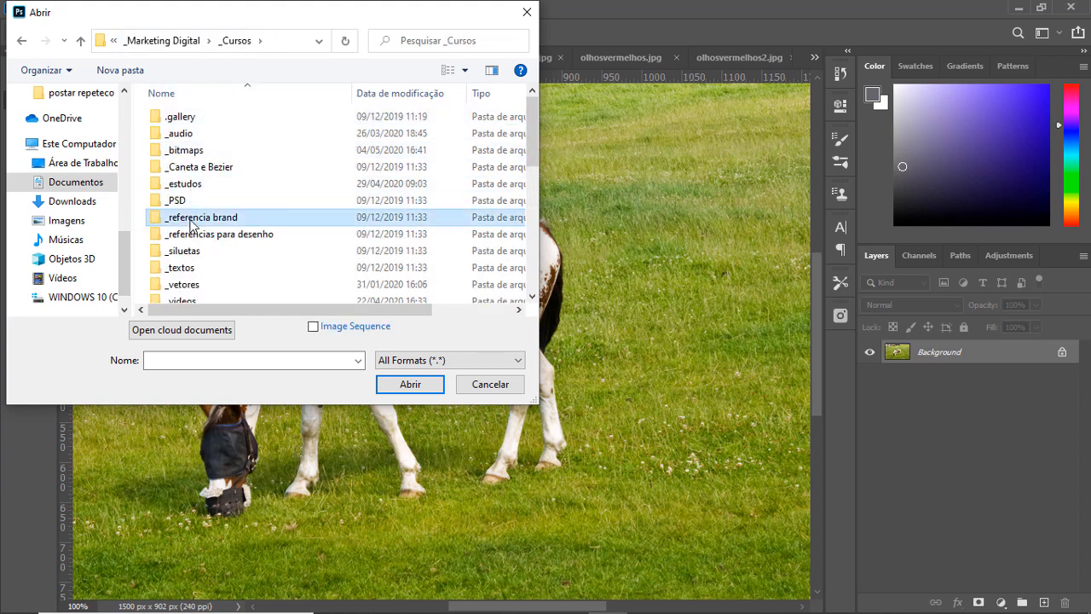
- Open marcenaria.jpg from the imagens folder inside Photoshop and Photoshop-sem-misterios
scroll(196, 247, "down", 3)
scroll(195, 274, "down", 5)
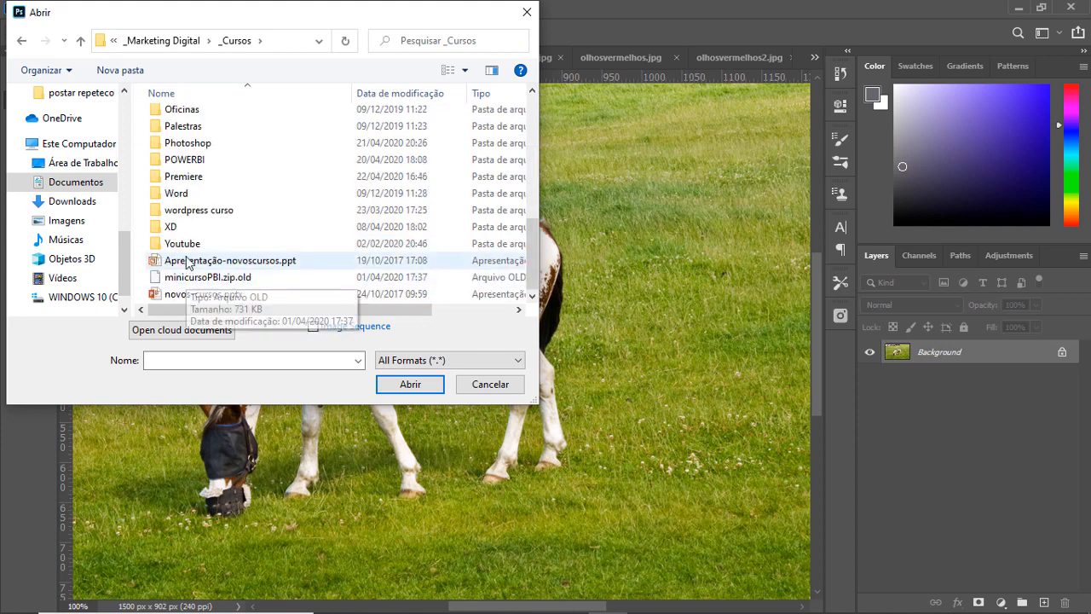
double_click(189, 145)
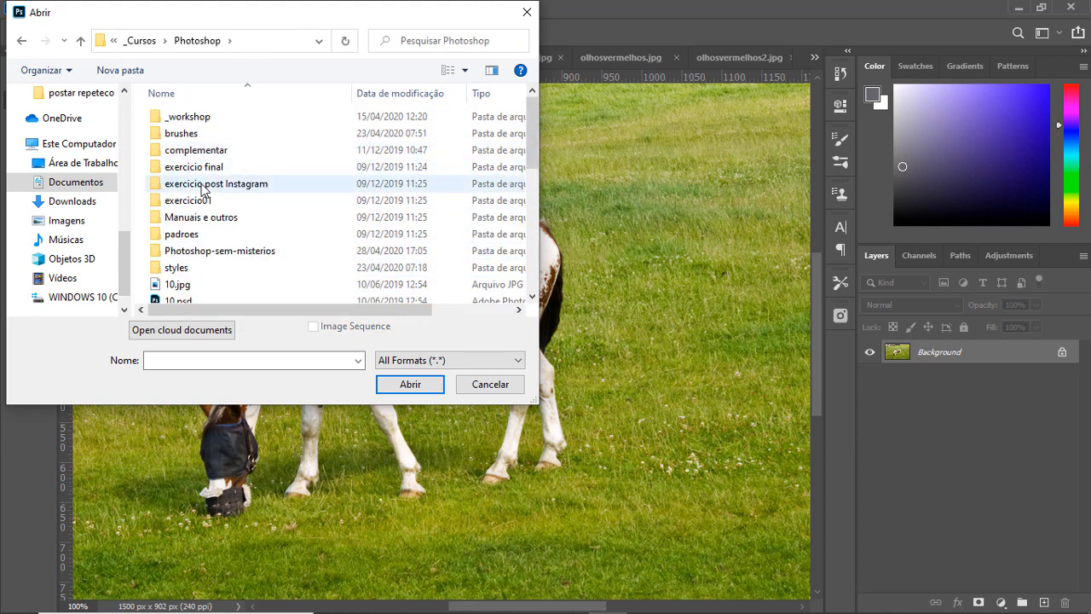
double_click(217, 256)
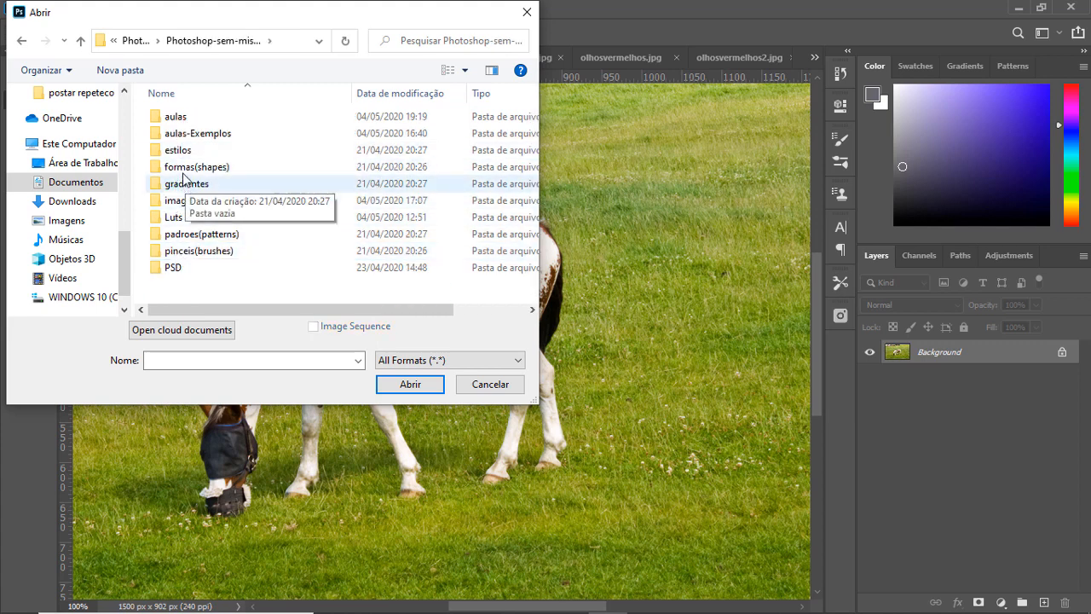
left_click(179, 201)
double_click(178, 201)
left_click(287, 233)
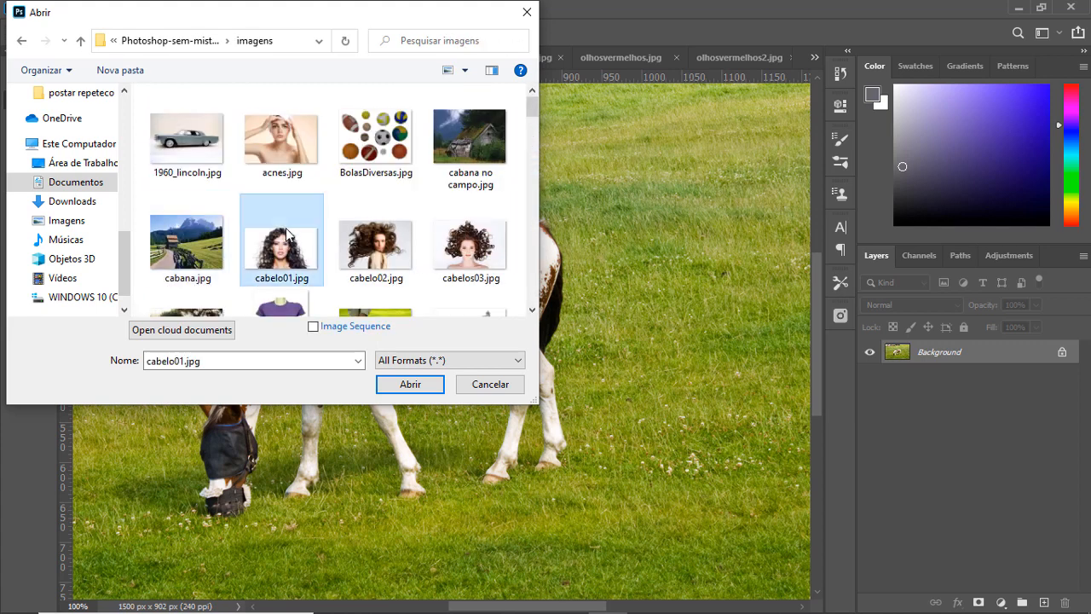
key("m")
double_click(286, 228)
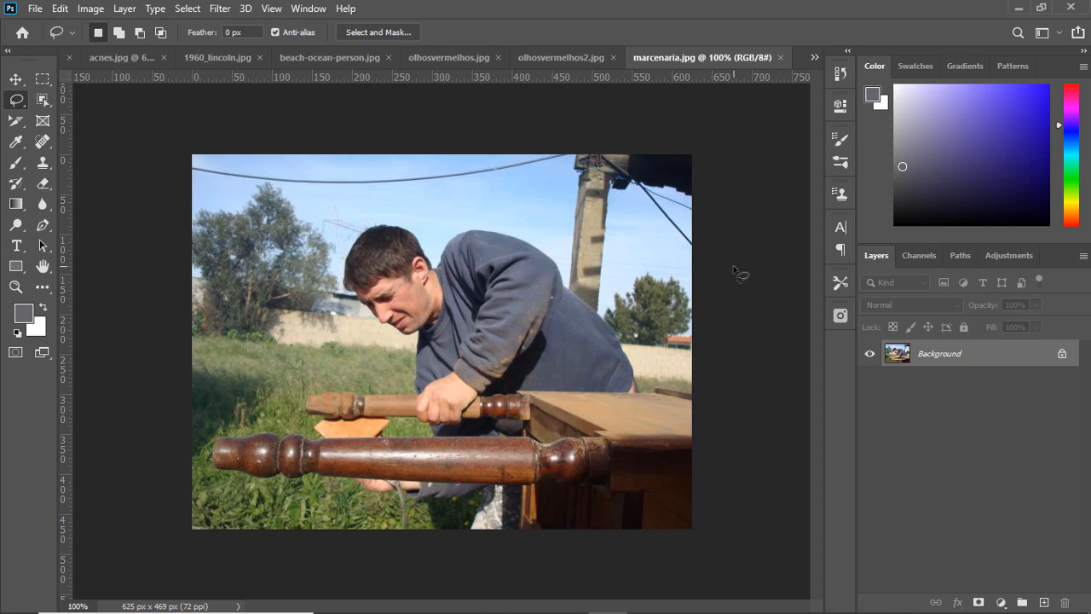
- Paint over the overhead cable from the wooden post leftward with the Content-Aware Spot Healing Brush at size 30
left_click(42, 141)
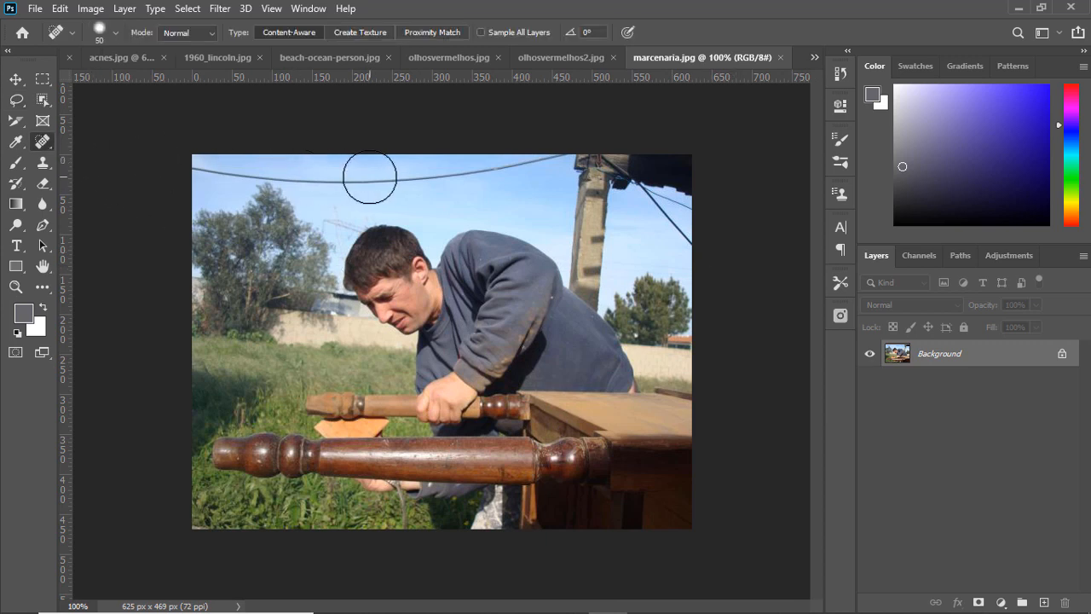
mouse_move(572, 152)
left_mouse_down()
mouse_move(387, 184)
mouse_move(315, 181)
left_mouse_up()
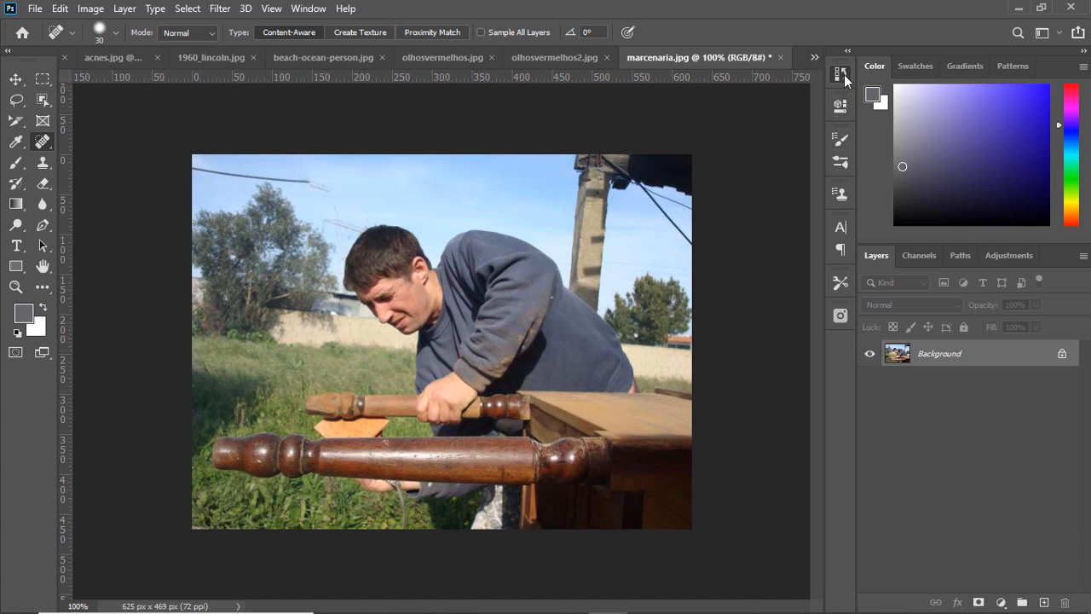
- Paint over the remaining cables in the sky and beside the wooden post, and the cord hanging below the man's hand, with the Spot Healing Brush
left_click(842, 103)
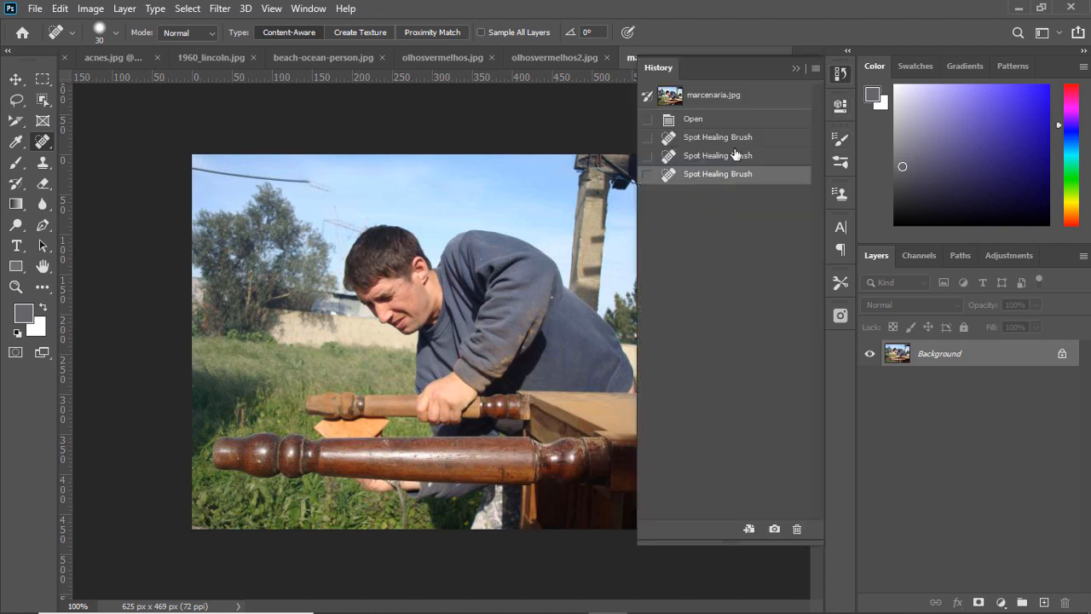
left_click(835, 71)
left_click_drag(336, 185, 193, 170)
left_click_drag(652, 197, 689, 248)
left_click_drag(674, 204, 720, 232)
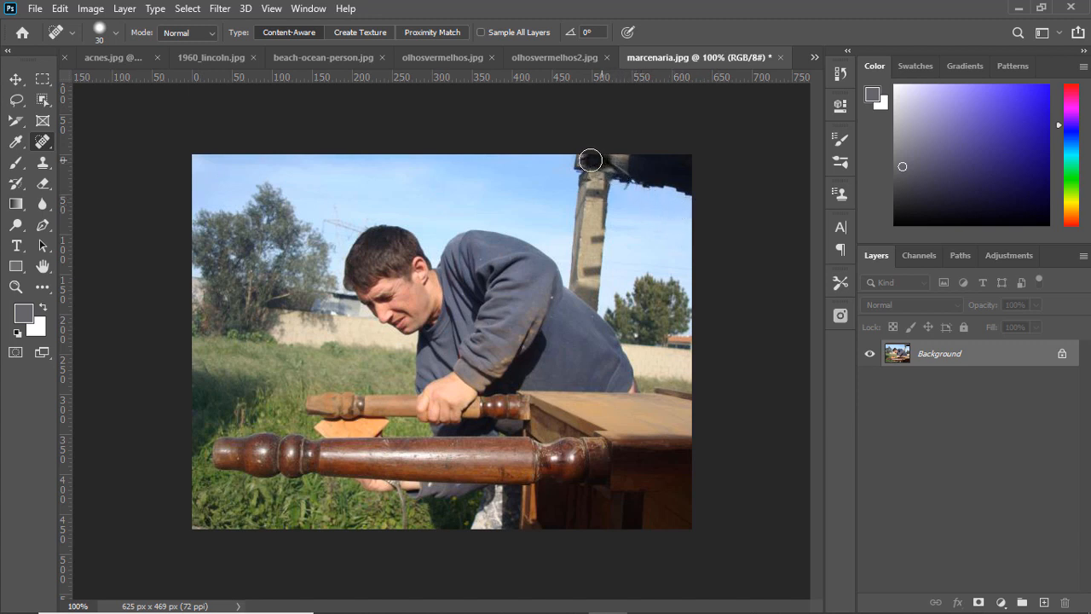
mouse_move(610, 160)
left_mouse_down()
mouse_move(586, 157)
mouse_move(635, 177)
left_mouse_up()
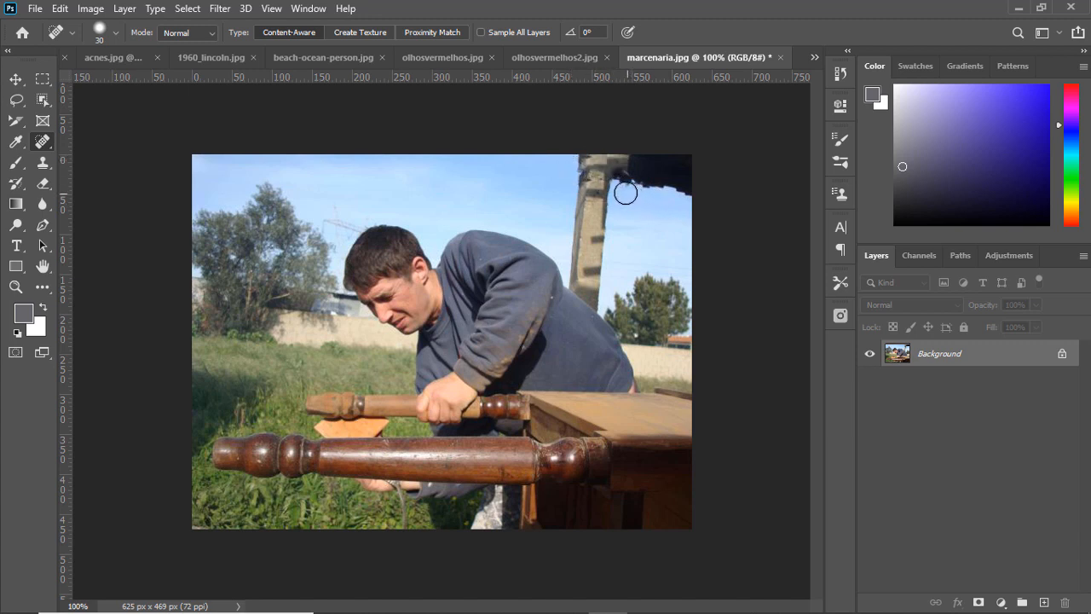
mouse_move(350, 222)
left_mouse_down()
mouse_move(344, 230)
mouse_move(331, 215)
mouse_move(394, 208)
left_mouse_up()
mouse_move(405, 511)
left_mouse_down()
mouse_move(403, 538)
mouse_move(393, 506)
left_mouse_up()
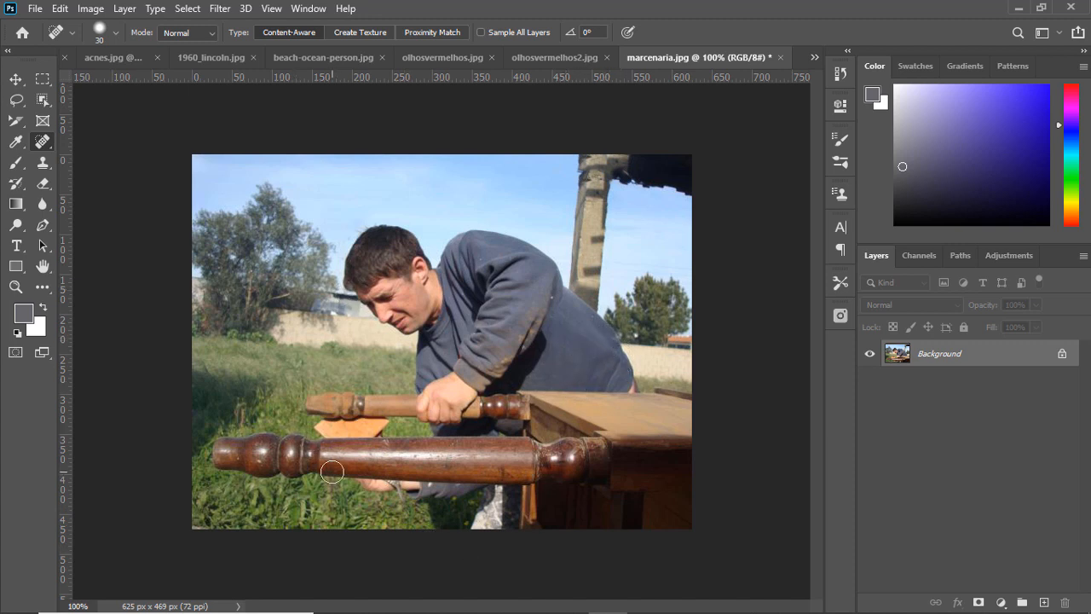
- Close marcenaria.jpg without saving its changes and switch to acnes.jpg
left_click(782, 58)
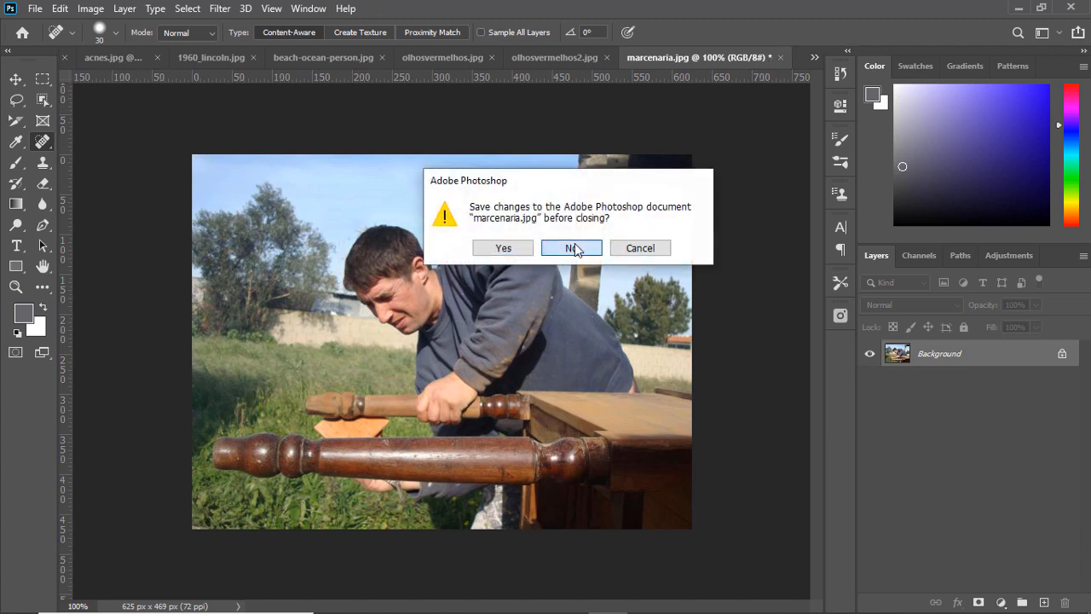
left_click(573, 246)
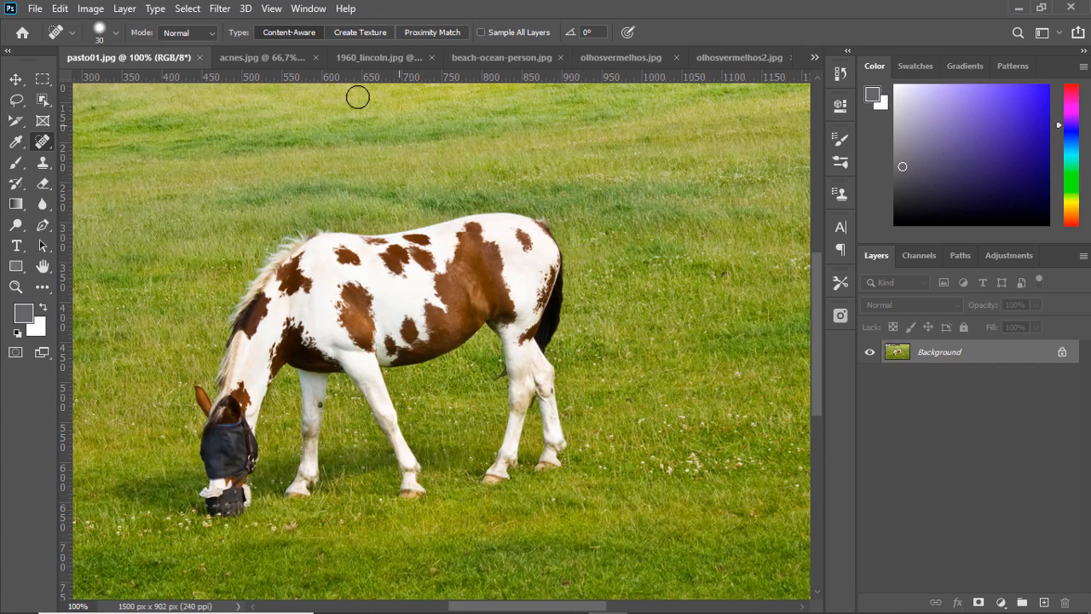
left_click(262, 57)
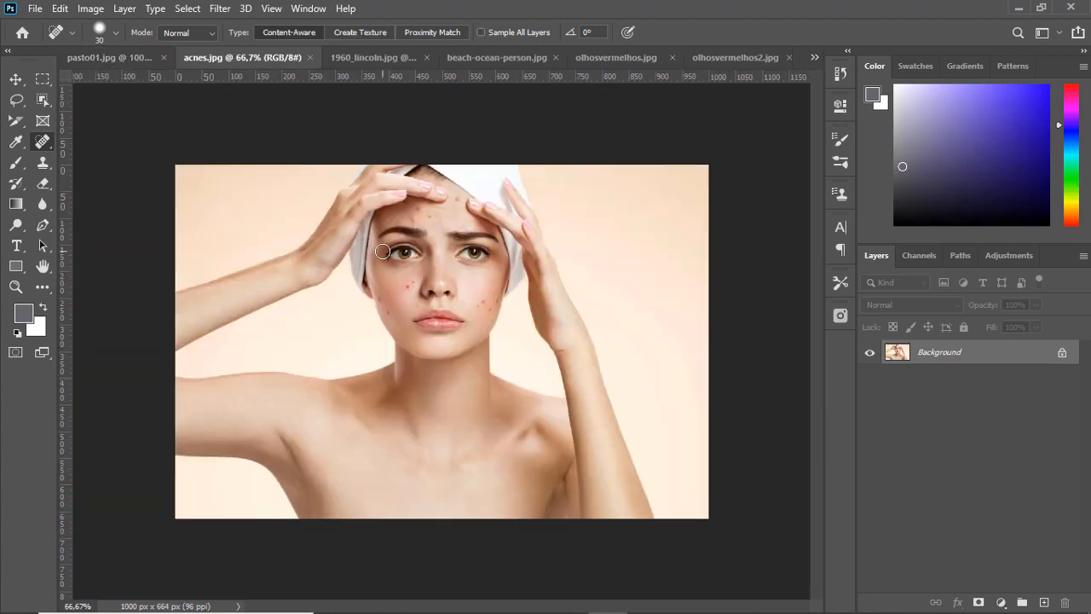
- Heal the blemishes on the woman's cheeks and forehead with the Content-Aware Spot Healing Brush at sizes 10 and 15
key("ctrl+plus")
key("ctrl+plus")
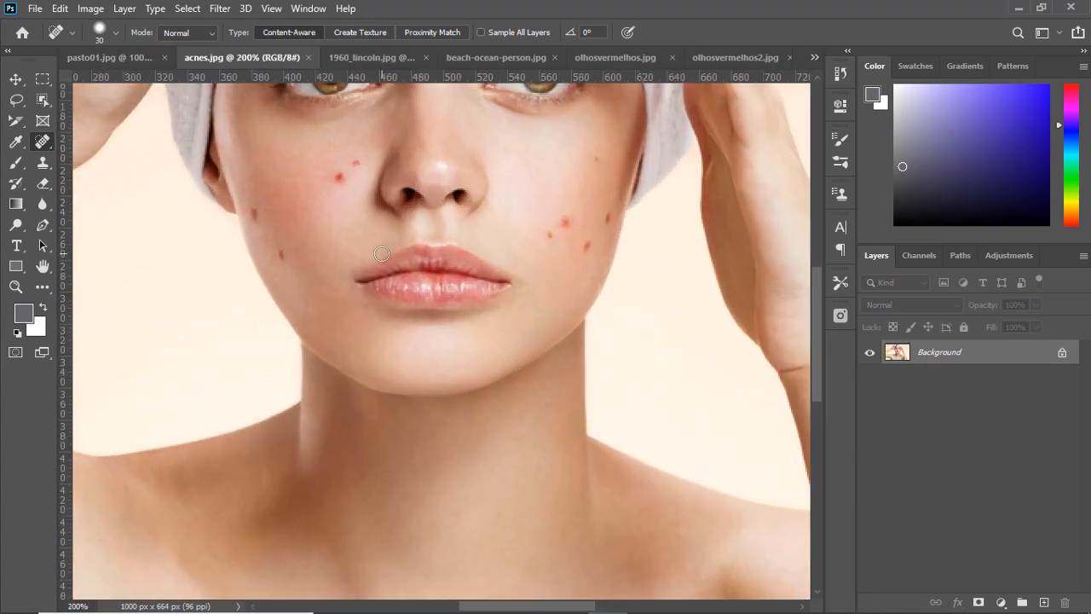
key("ctrl+minus")
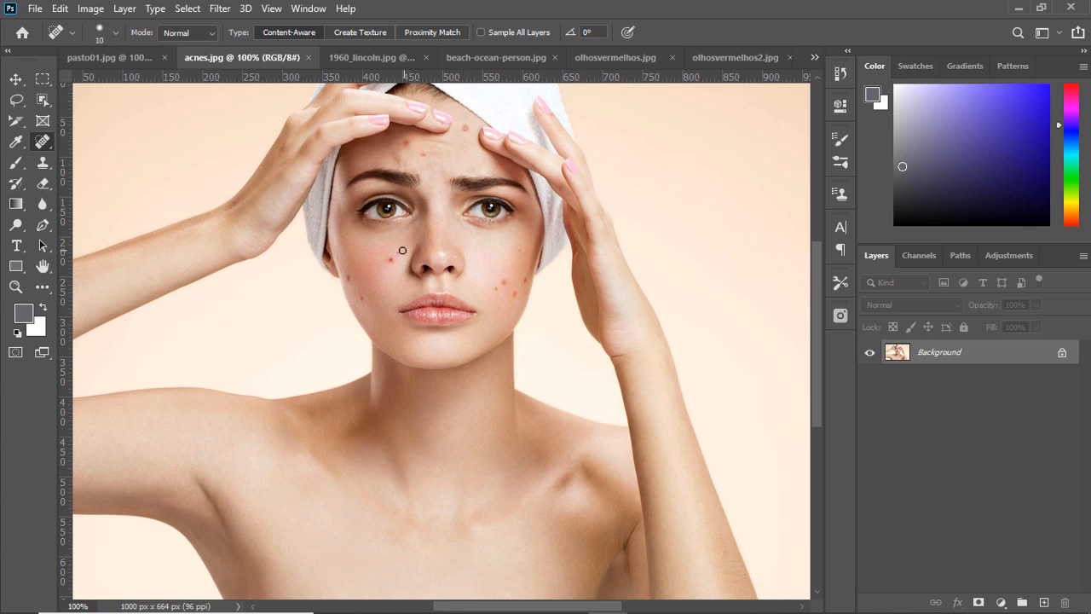
left_click(392, 257)
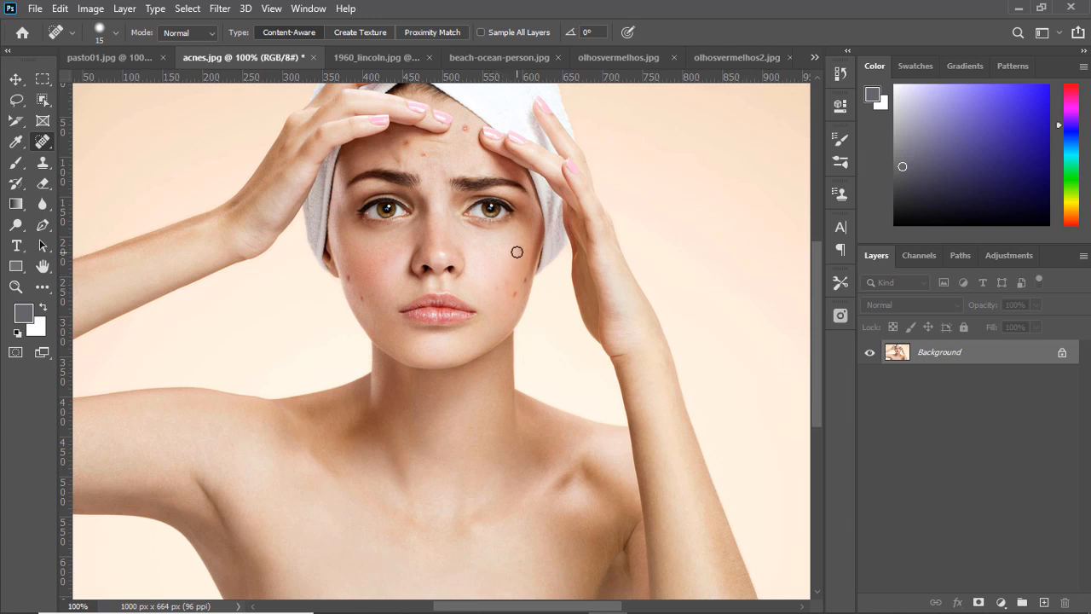
left_click(510, 286)
left_click(348, 280)
left_click(424, 156)
left_click(466, 127)
- Revert acnes.jpg to its saved version and close it
left_click(35, 9)
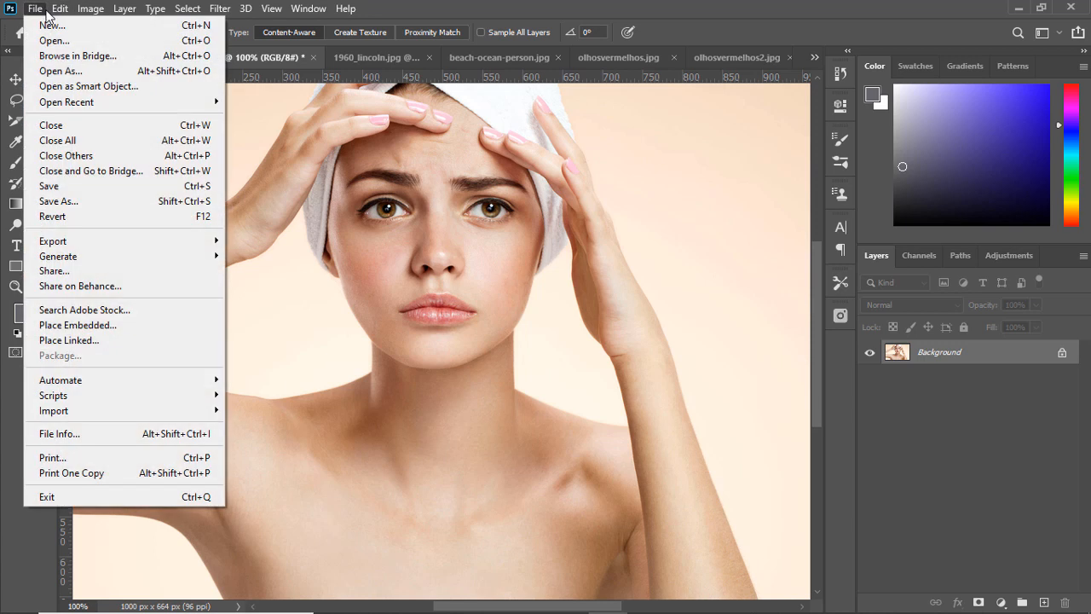
left_click(75, 221)
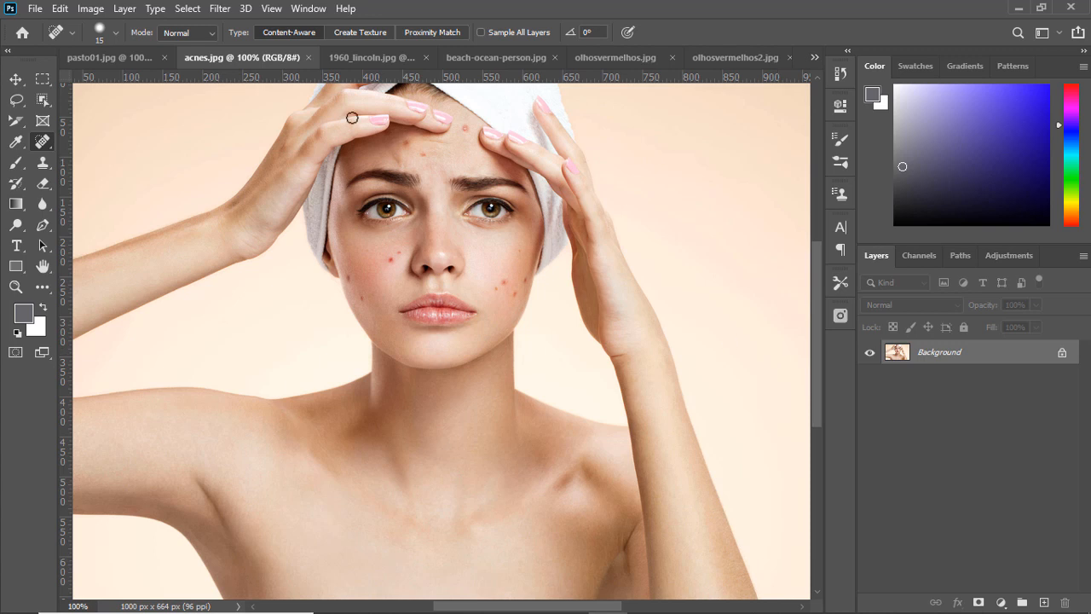
left_click(308, 57)
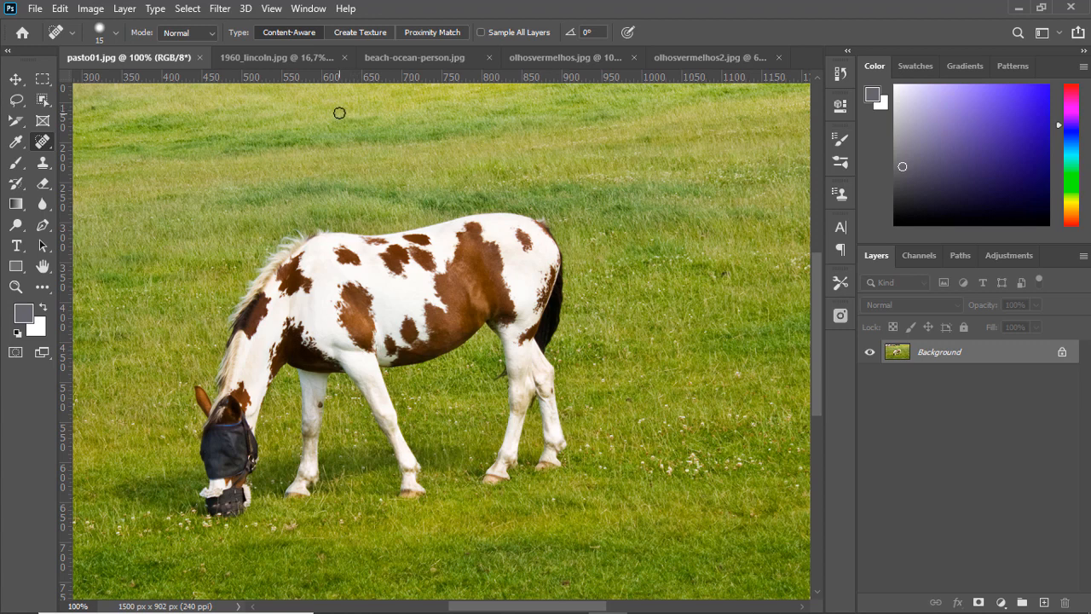
- Look through the other open images and return to pasto01.jpg at 66.7%
left_click(322, 58)
left_click(397, 57)
left_click(556, 57)
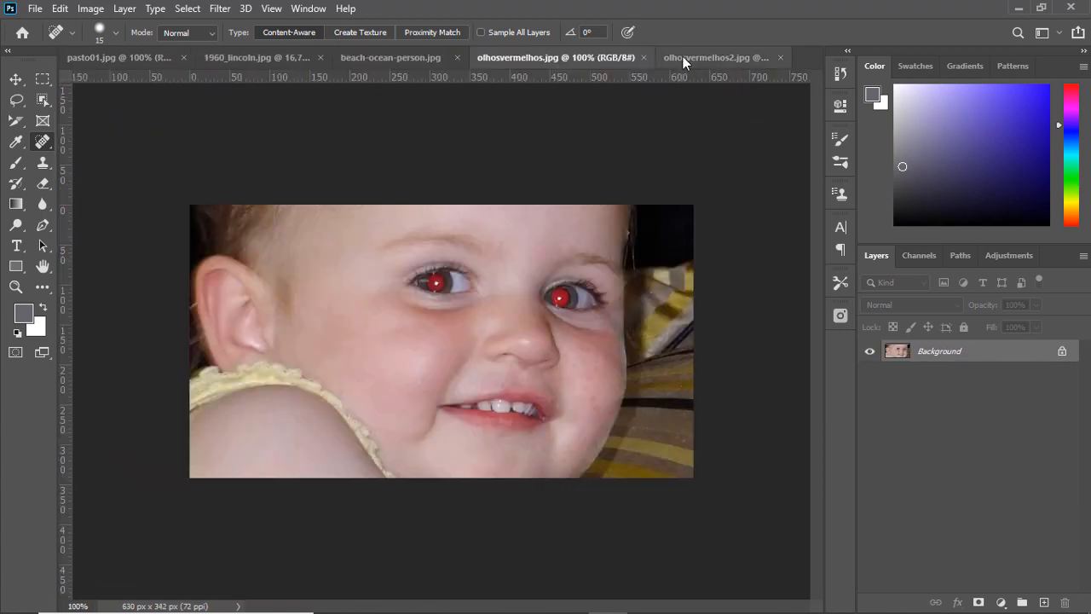
left_click(707, 57)
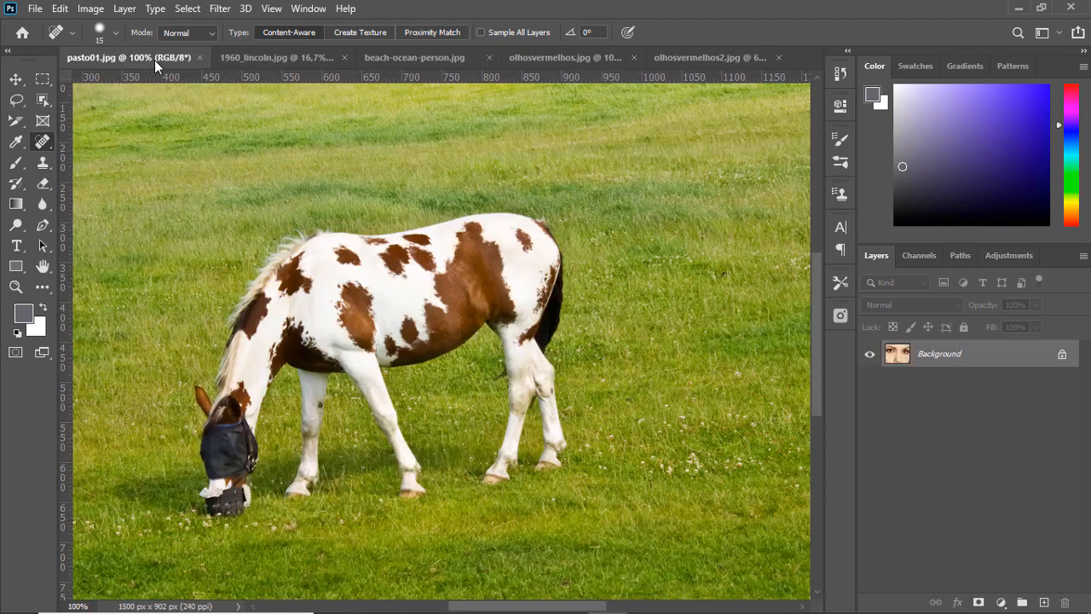
left_click(155, 59)
key("ctrl+minus")
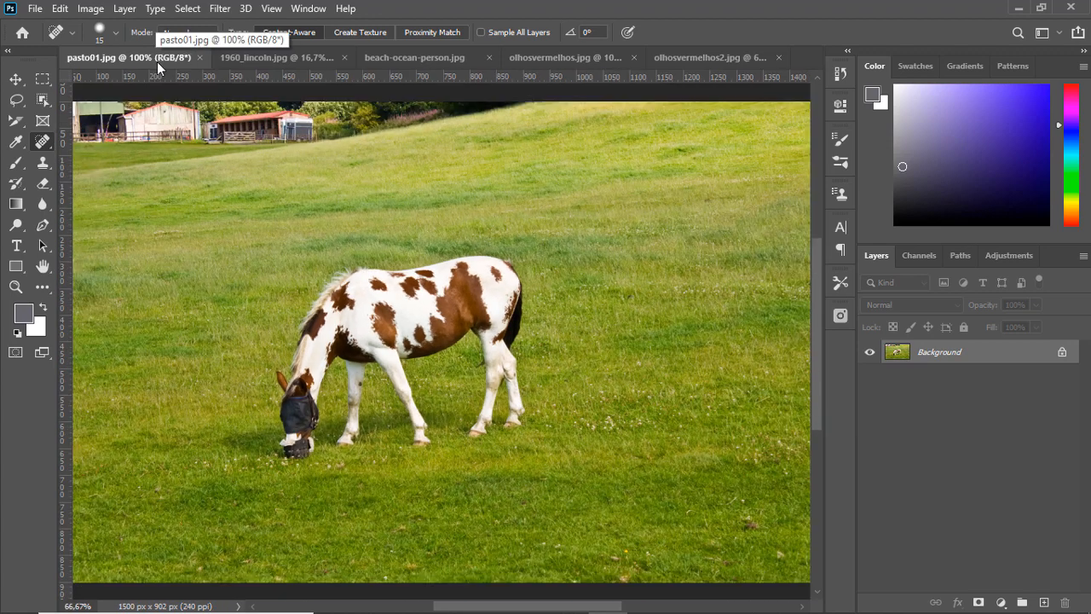
- Check the available healing tools and reopen acnes.jpg from the recent files at 100% zoom
right_click(42, 140)
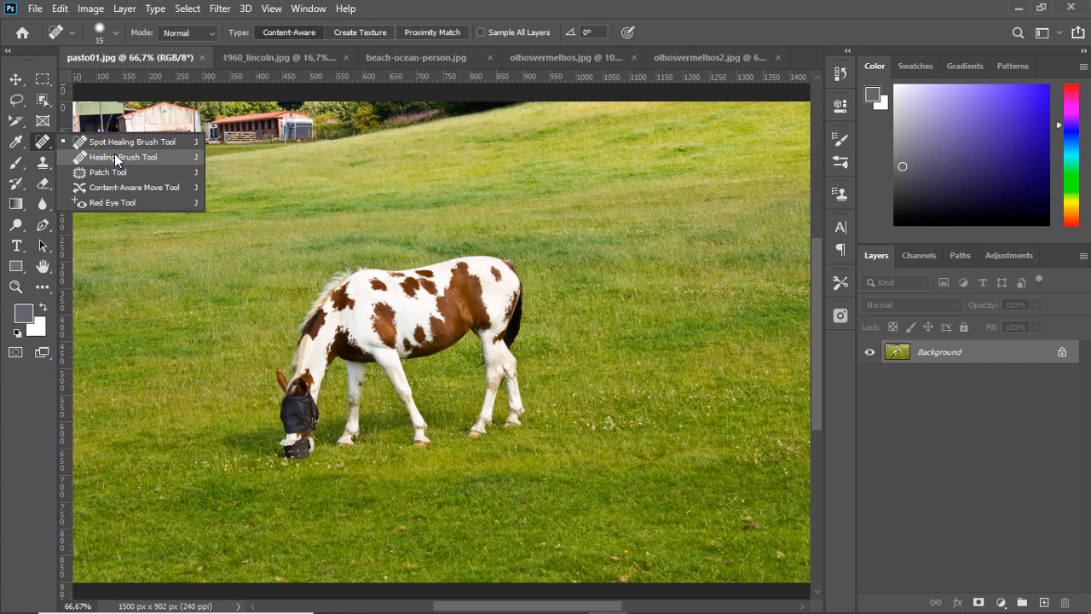
left_click(35, 8)
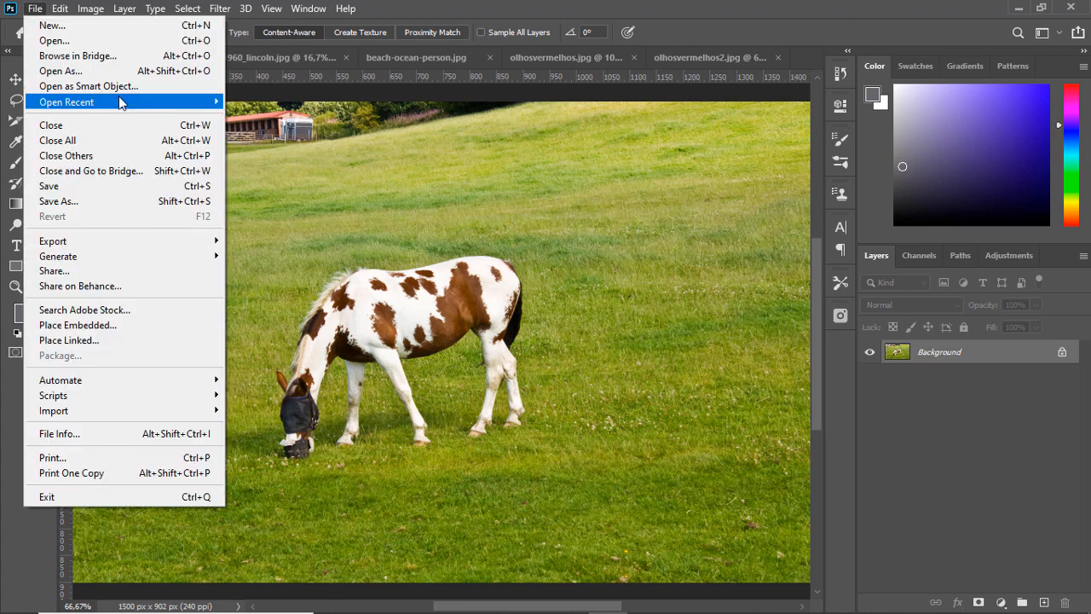
mouse_move(122, 102)
left_click(316, 179)
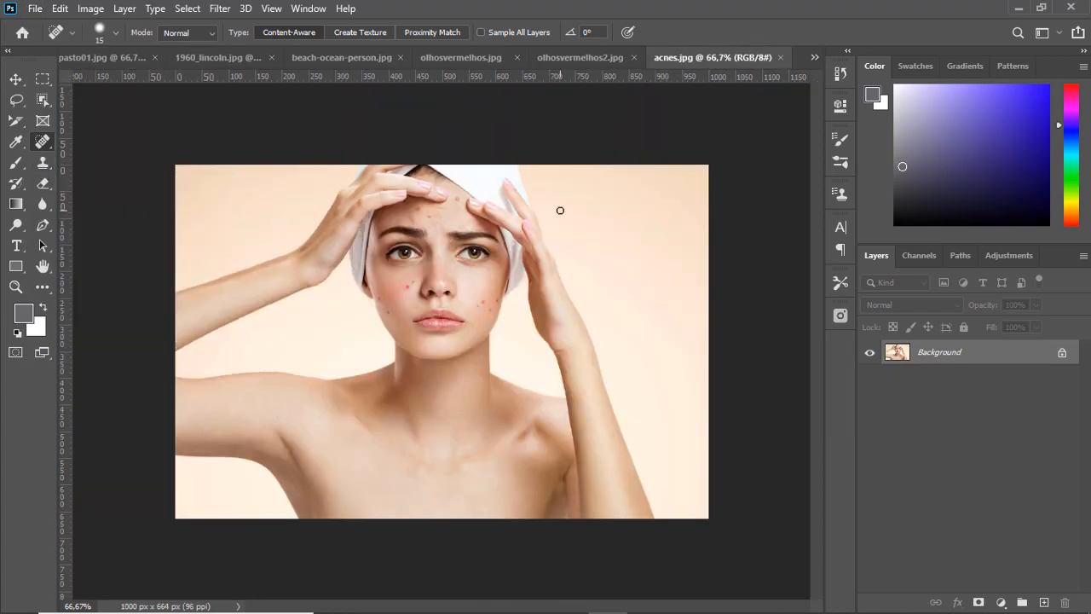
key("ctrl+plus")
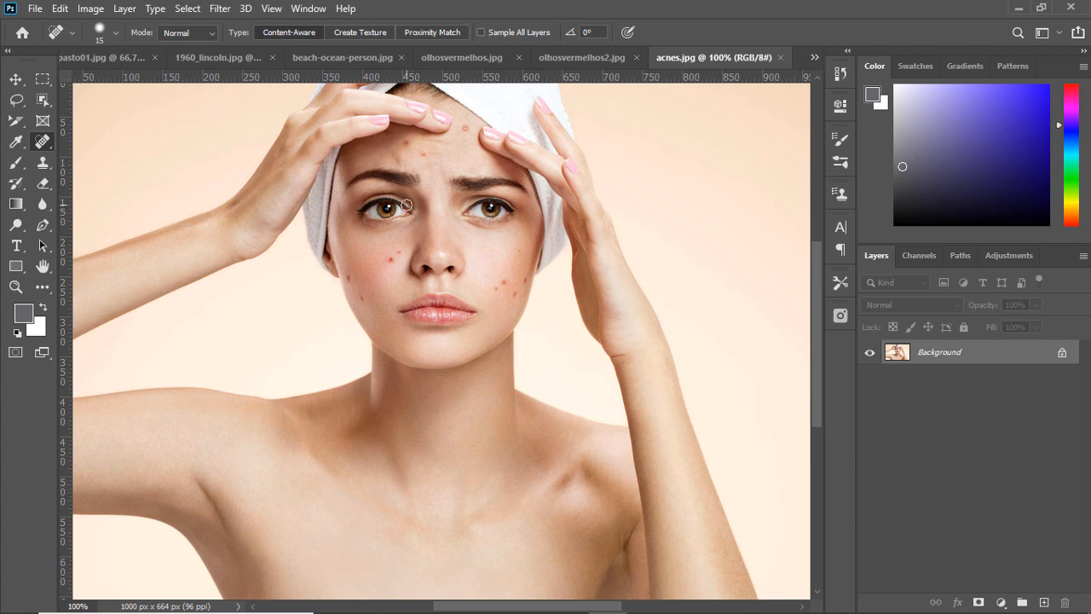
- Switch to the Healing Brush and try to heal a forehead blemish at size 19 without a source point
right_click(45, 143)
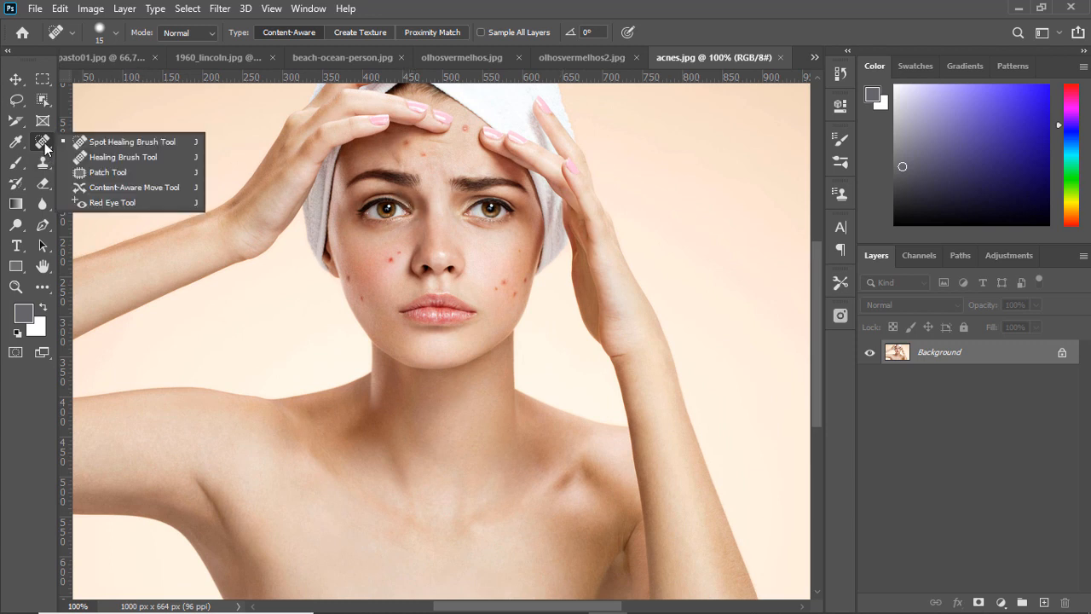
left_click(90, 157)
left_click(422, 156)
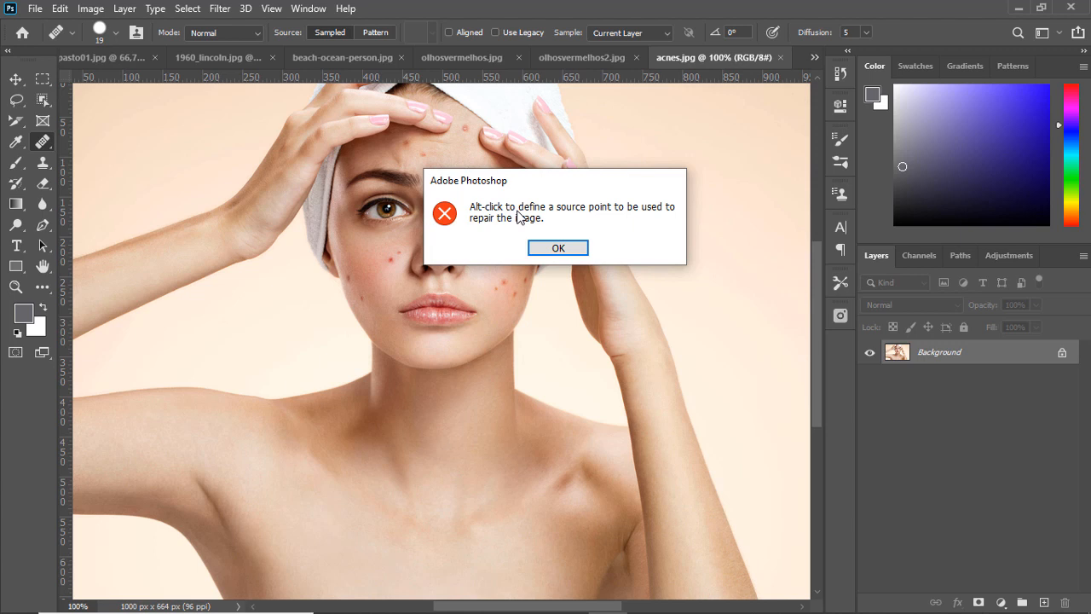
left_click(558, 248)
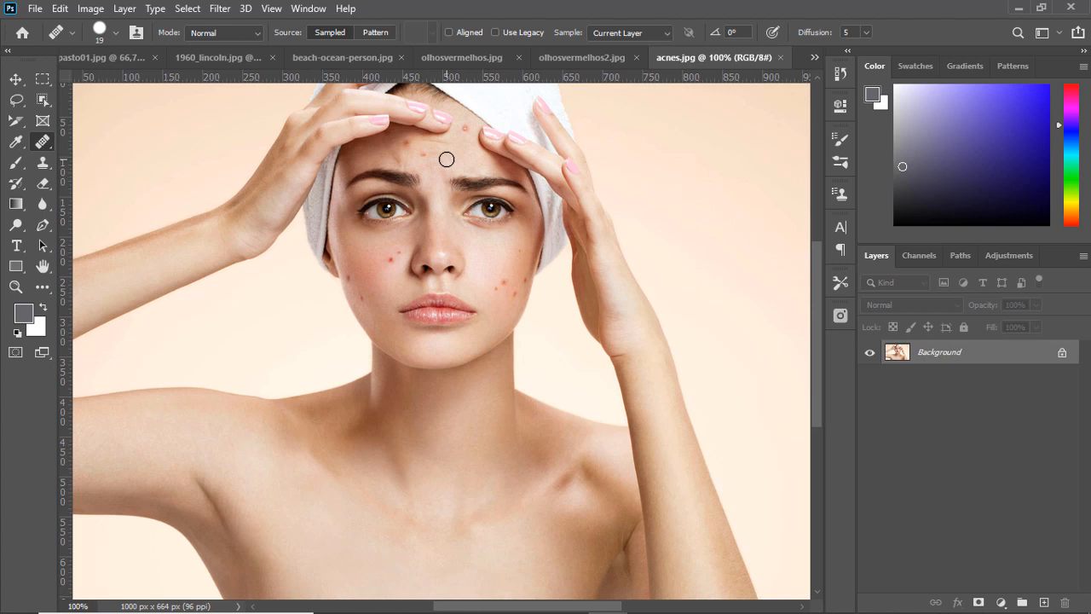
- Heal the cheek and forehead blemishes with the Healing Brush at size 19, sampling clean skin near each spot
key("ctrl+plus")
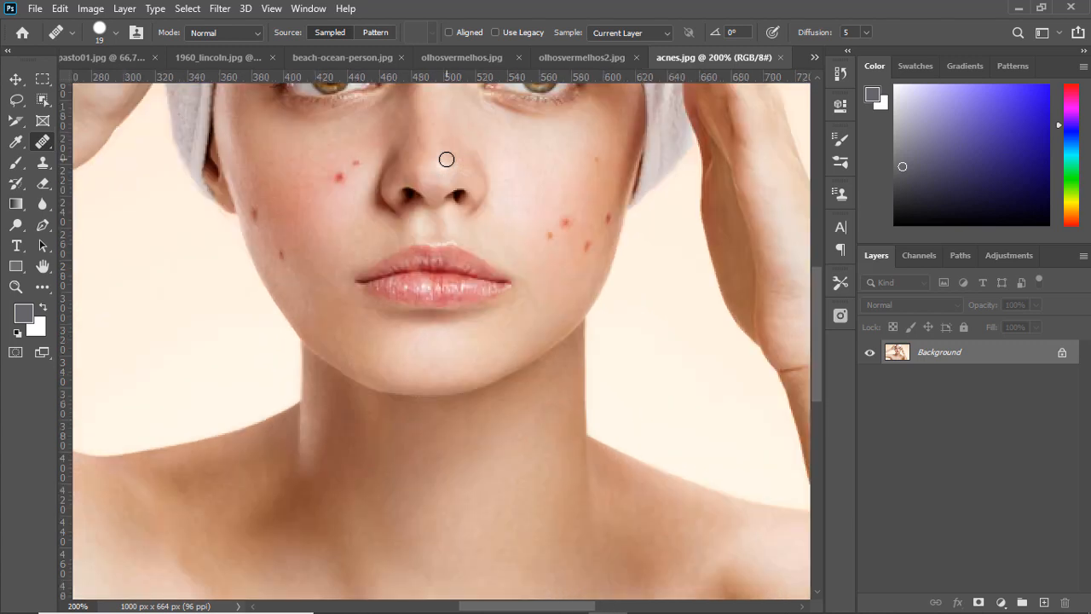
key("ctrl+minus")
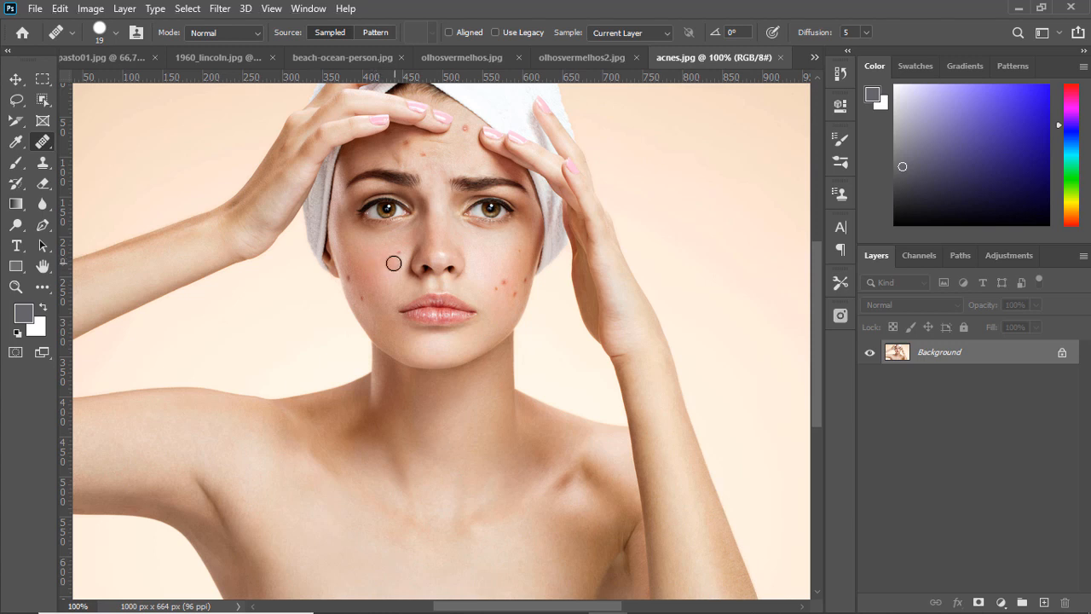
left_click(389, 258)
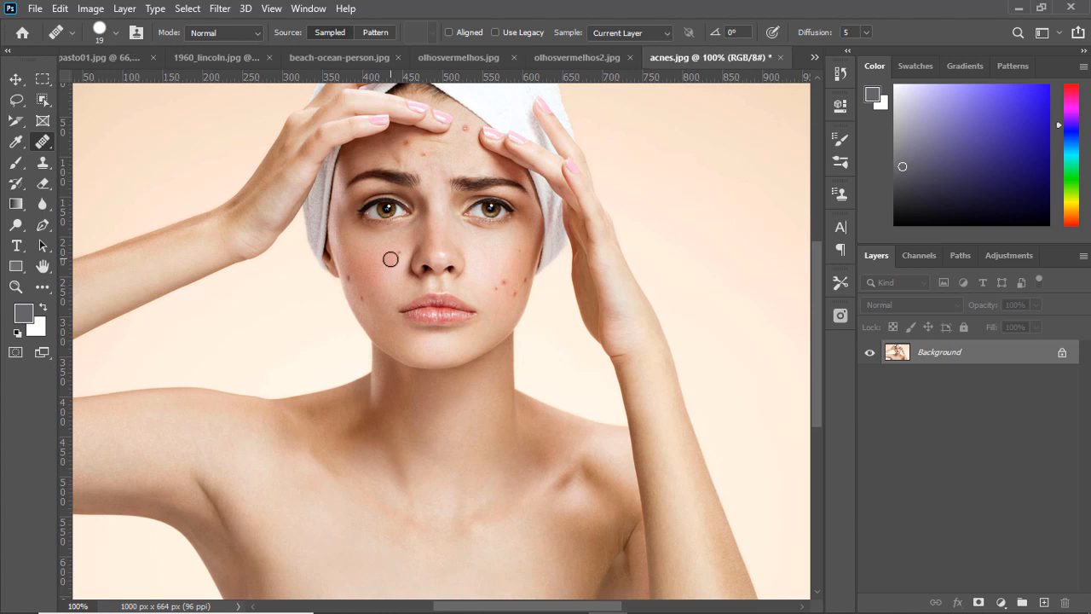
left_click(383, 256, "alt")
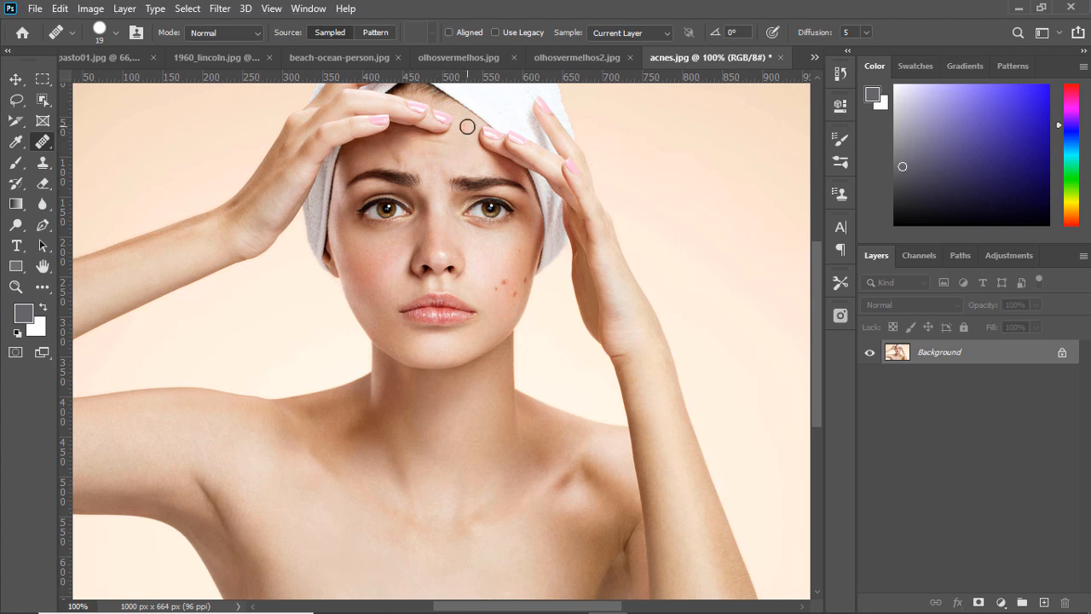
left_click(482, 278)
left_click(507, 255)
left_click(509, 282)
- Revert acnes.jpg to its saved version and switch to pasto01.jpg
left_click(35, 8)
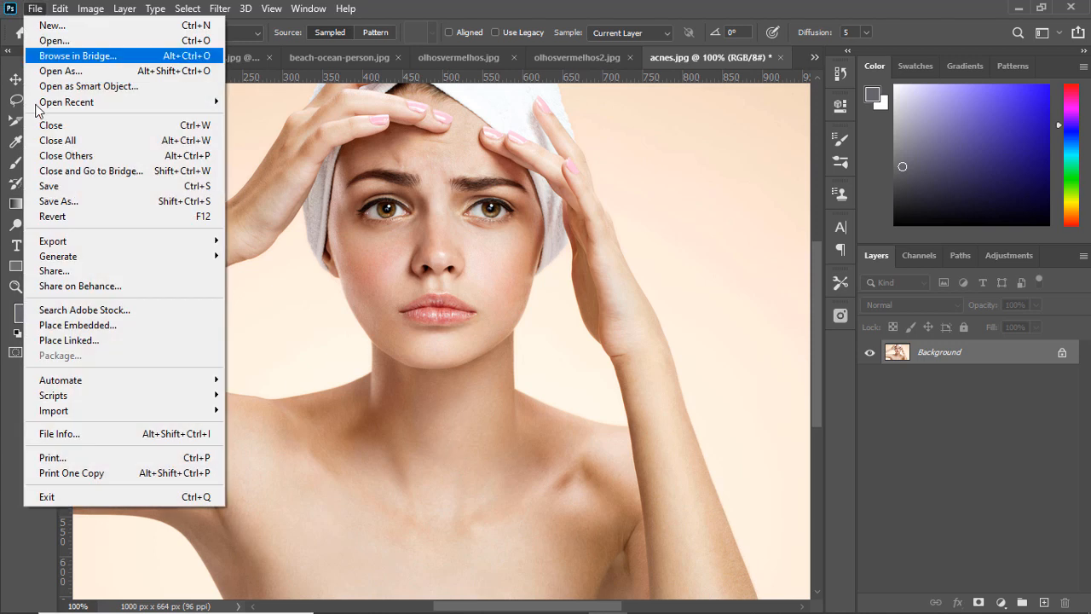
left_click(43, 216)
right_click(43, 143)
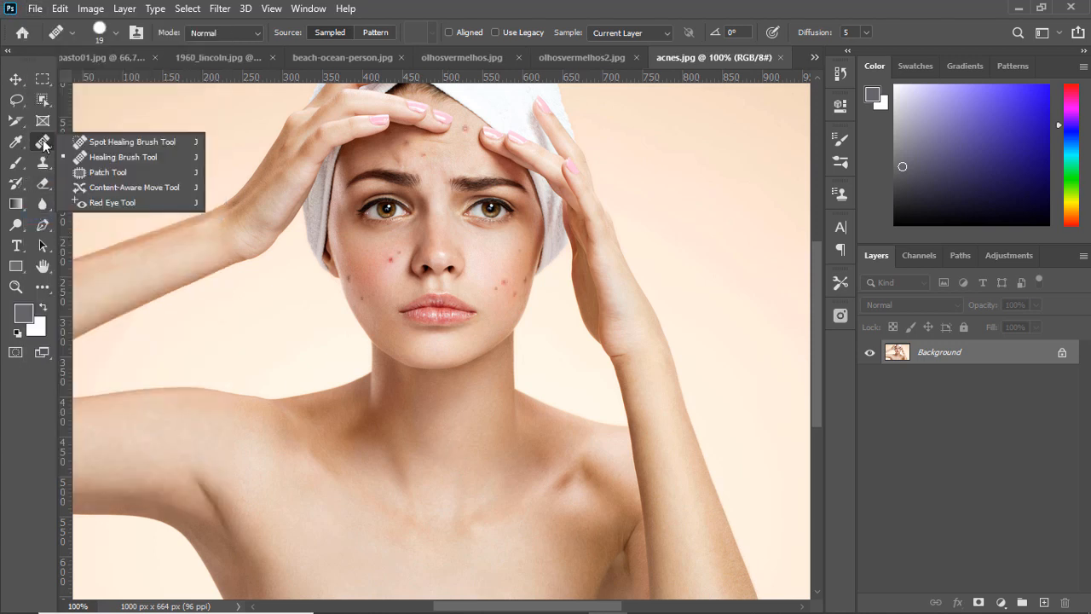
left_click(103, 58)
- Draw a loose outline around the whole horse with the Patch tool in Source mode
right_click(40, 147)
left_click(98, 175)
mouse_move(346, 263)
left_mouse_down()
mouse_move(280, 312)
mouse_move(255, 426)
mouse_move(268, 467)
mouse_move(305, 484)
mouse_move(366, 452)
mouse_move(511, 444)
mouse_move(534, 412)
mouse_move(535, 252)
mouse_move(475, 235)
mouse_move(380, 270)
left_mouse_up()
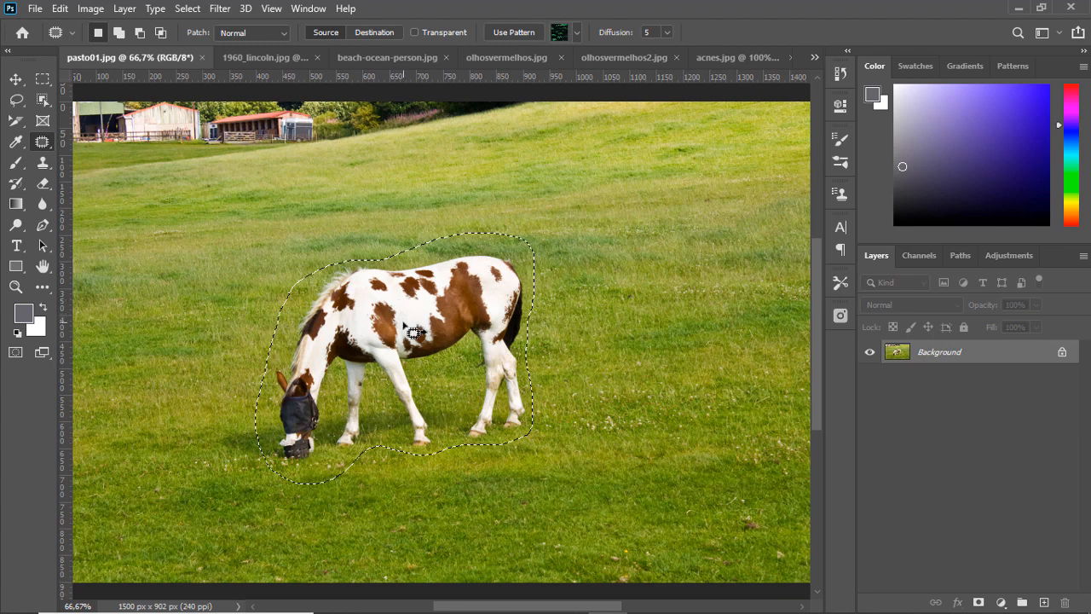
- Patch the outlined horse with the grass directly to its right and clear the selection
key("ctrl+minus")
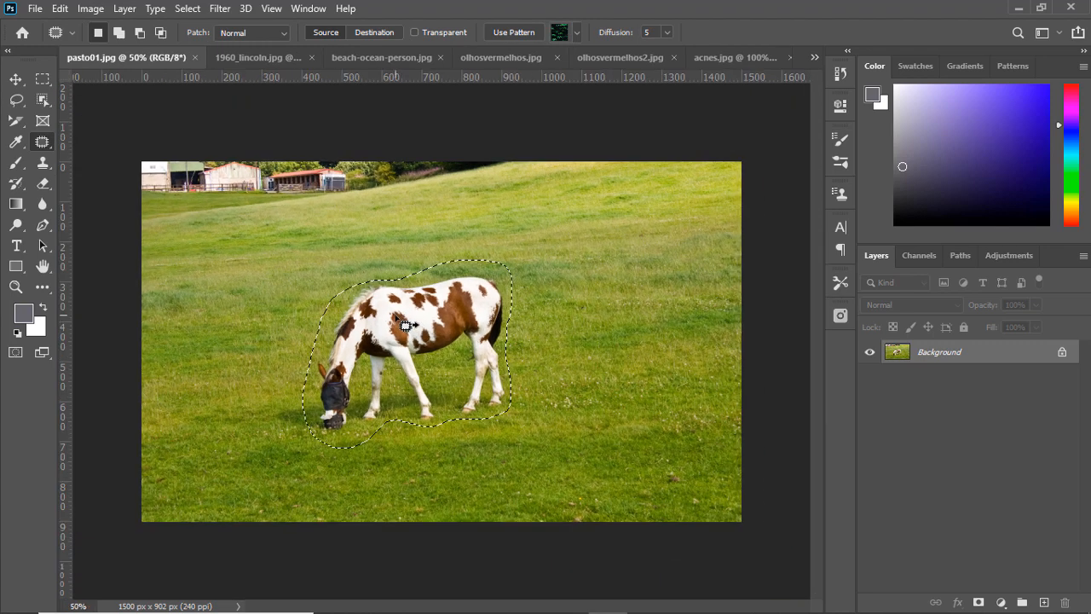
left_click_drag(406, 326, 597, 322)
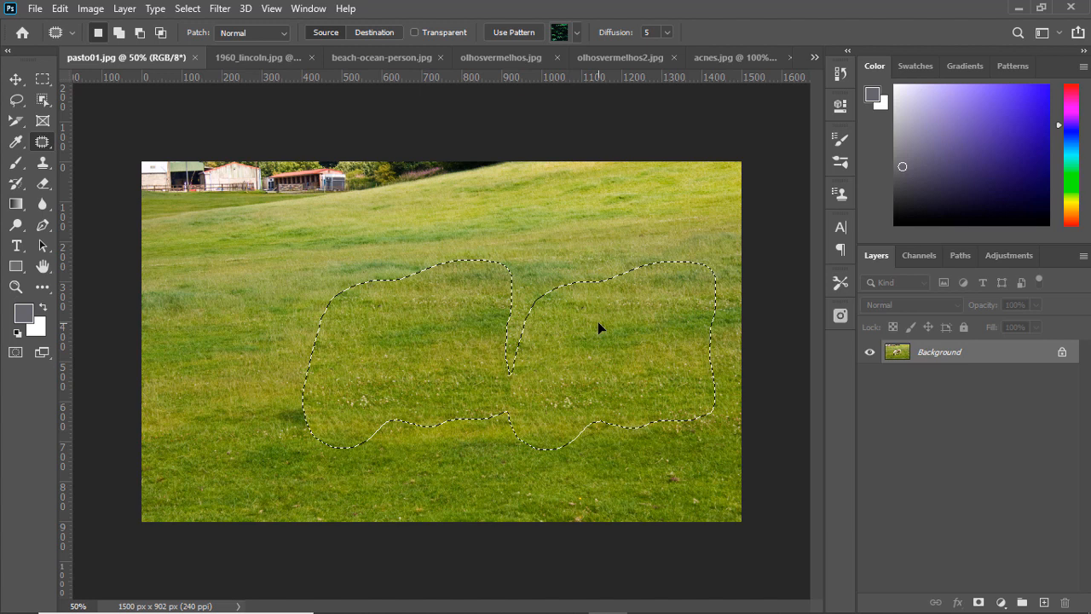
left_click_drag(598, 322, 597, 321)
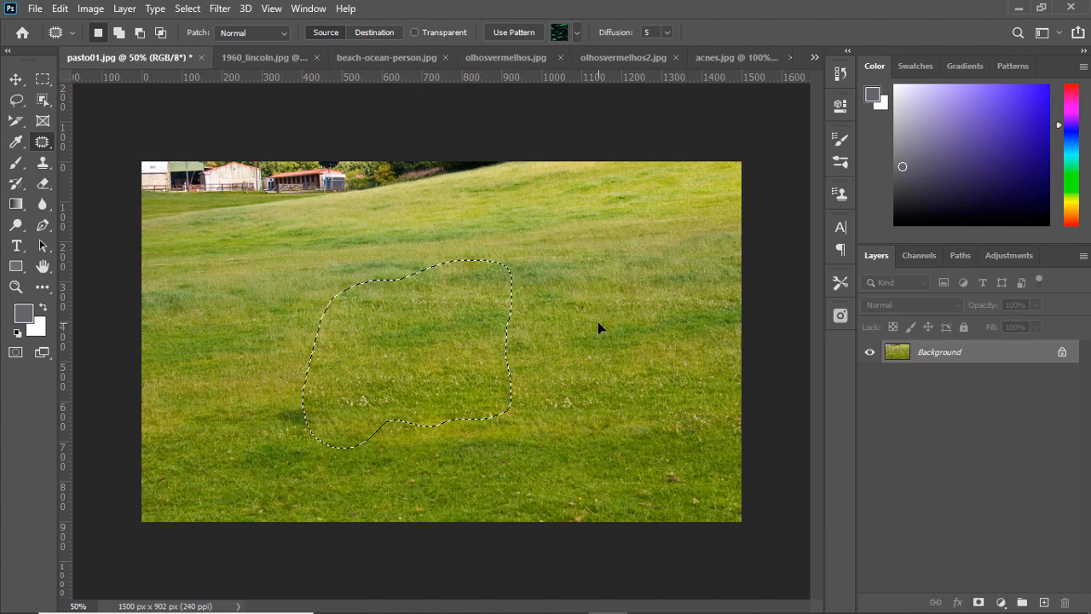
key("ctrl+d")
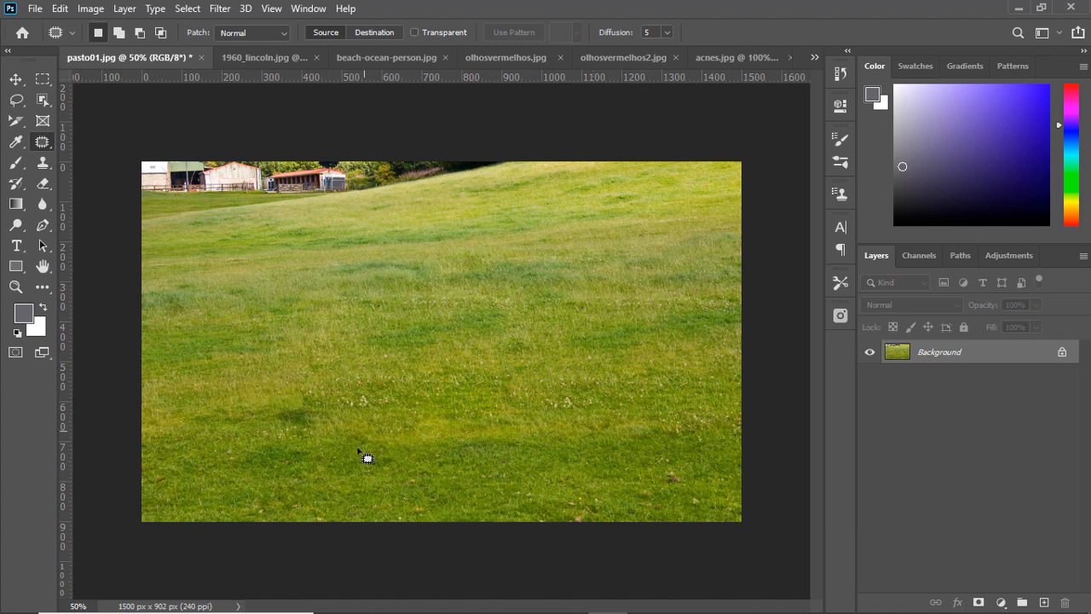
- Patch a wide strip of lower-middle grass with the grass to its left and clear the selection
mouse_move(475, 415)
left_mouse_down()
mouse_move(366, 429)
mouse_move(511, 451)
mouse_move(538, 421)
mouse_move(501, 406)
mouse_move(457, 441)
mouse_move(452, 485)
mouse_move(304, 439)
mouse_move(260, 437)
left_mouse_up()
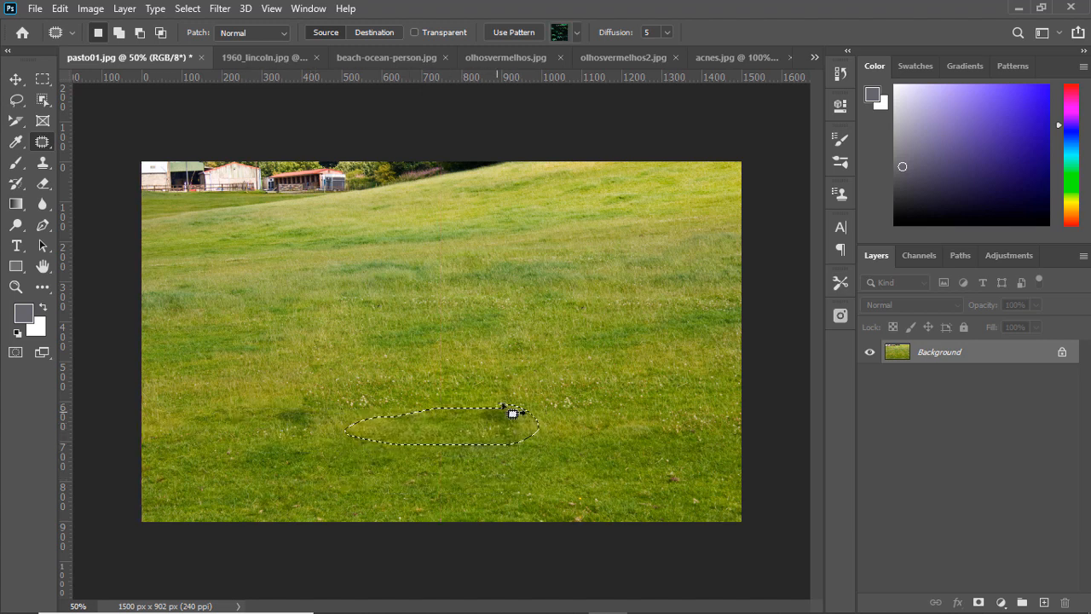
key("ctrl+d")
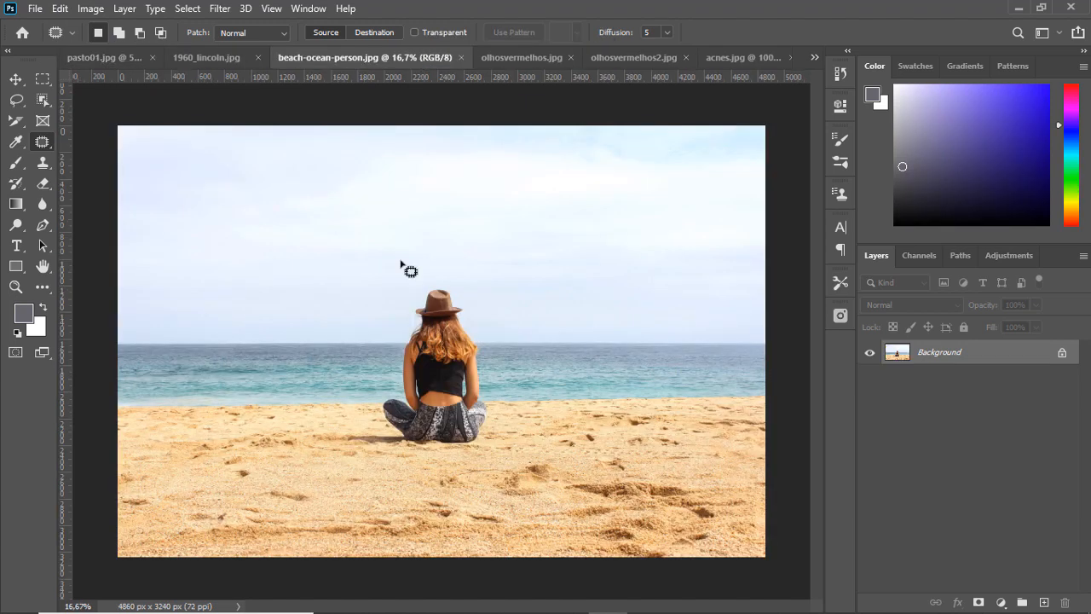
- Switch to beach-ocean-person.jpg and duplicate the Background layer
left_click(420, 57)
key("ctrl+j")
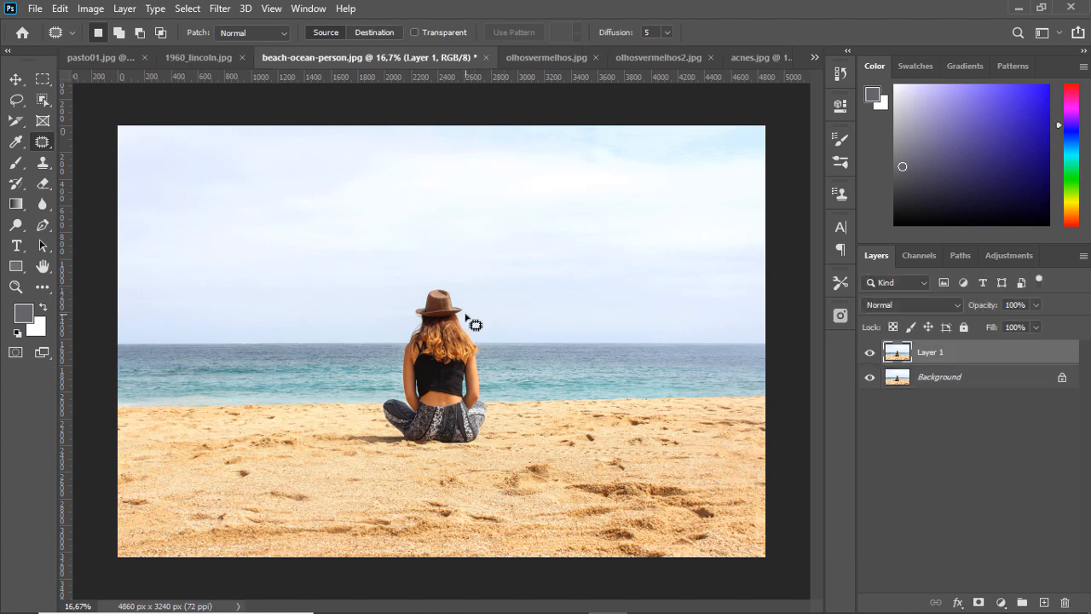
- Outline the seated woman and her shadow with the Patch tool, replace her with the beach to her right, and clear the selection
mouse_move(461, 306)
left_mouse_down()
mouse_move(413, 295)
mouse_move(395, 390)
mouse_move(370, 405)
mouse_move(376, 426)
mouse_move(336, 428)
mouse_move(335, 440)
mouse_move(483, 447)
mouse_move(496, 423)
mouse_move(471, 320)
left_mouse_up()
left_click_drag(449, 391, 634, 380)
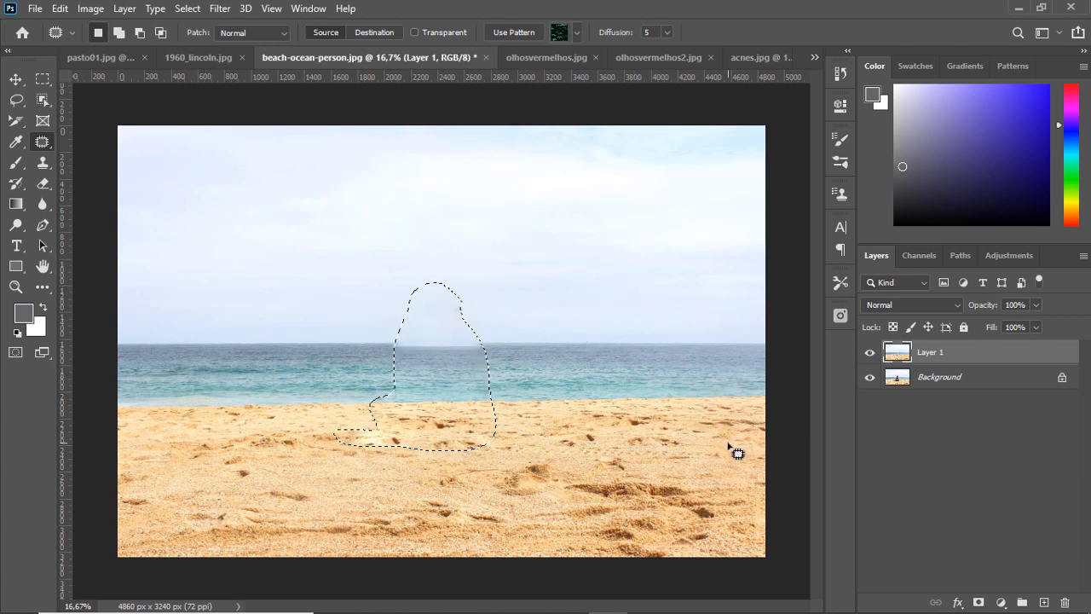
key("ctrl+d")
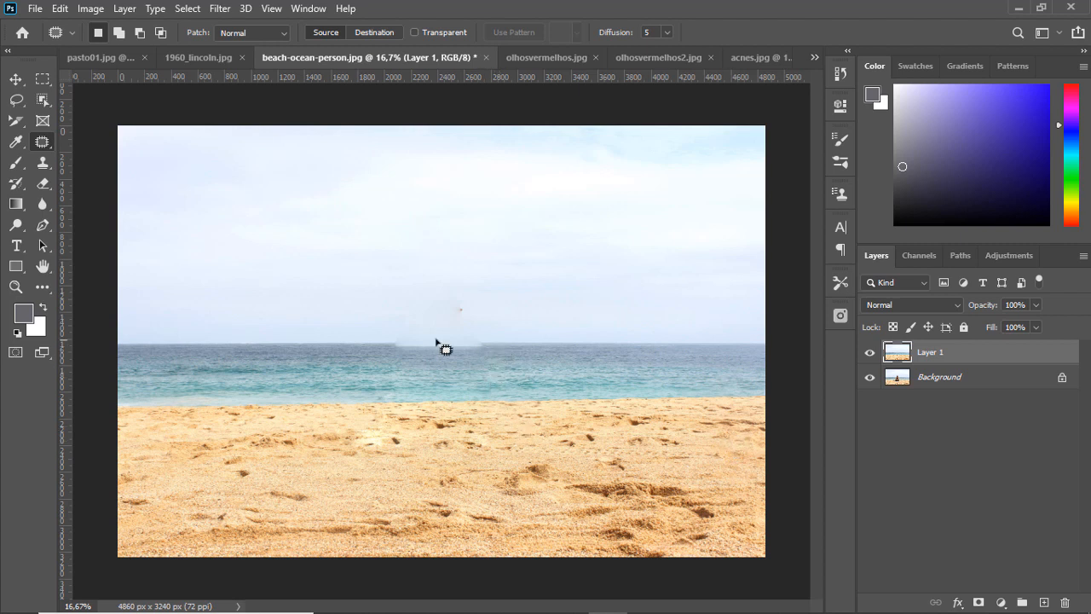
- Try to repair the smeared horizon where the woman sat by patching along the waterline, clearing the selection after each attempt
mouse_move(327, 335)
left_mouse_down()
mouse_move(273, 348)
mouse_move(317, 360)
mouse_move(373, 343)
mouse_move(322, 330)
mouse_move(389, 354)
left_mouse_up()
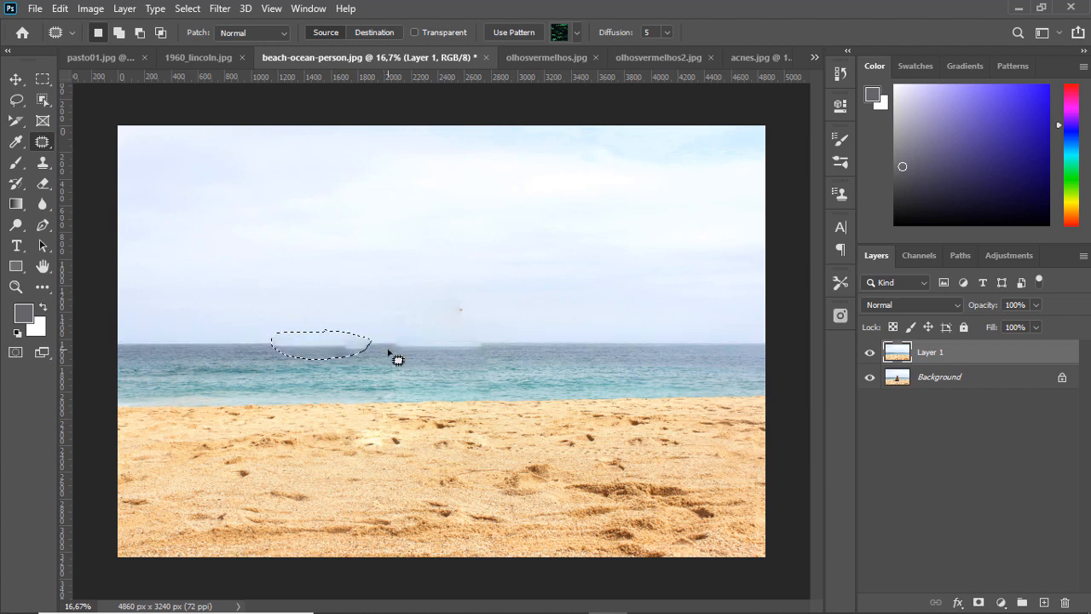
key("ctrl+d")
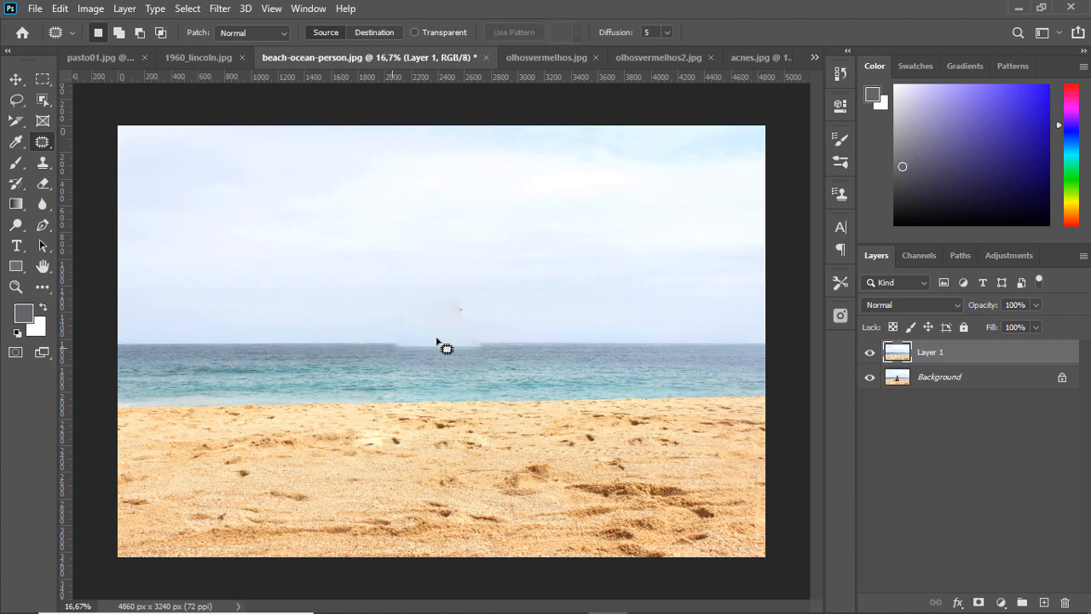
mouse_move(507, 335)
left_mouse_down()
mouse_move(377, 344)
mouse_move(407, 355)
mouse_move(474, 354)
mouse_move(507, 337)
mouse_move(463, 349)
mouse_move(625, 350)
left_mouse_up()
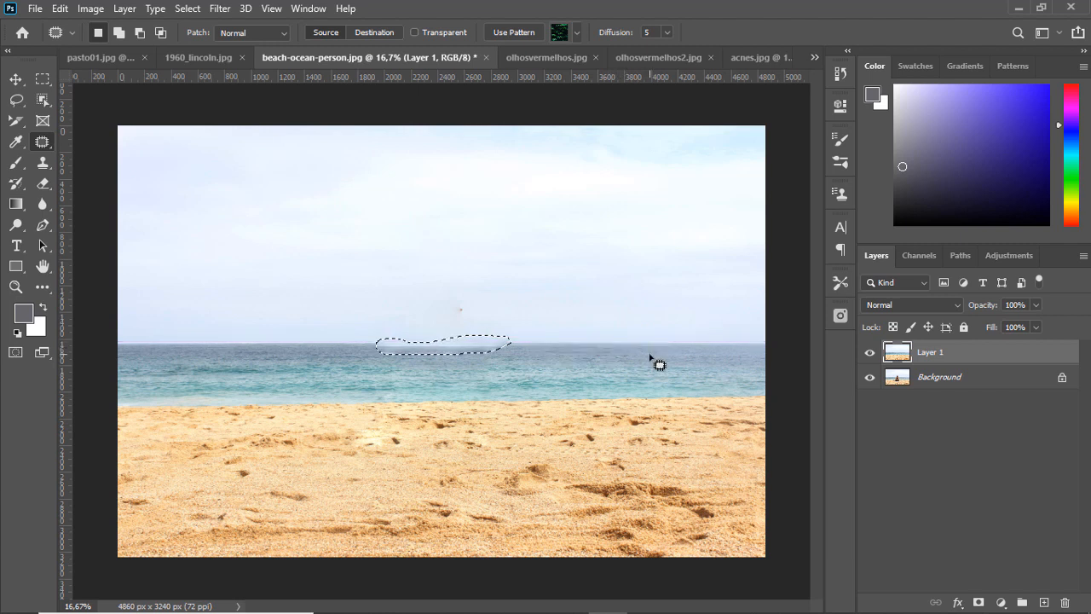
key("ctrl+d")
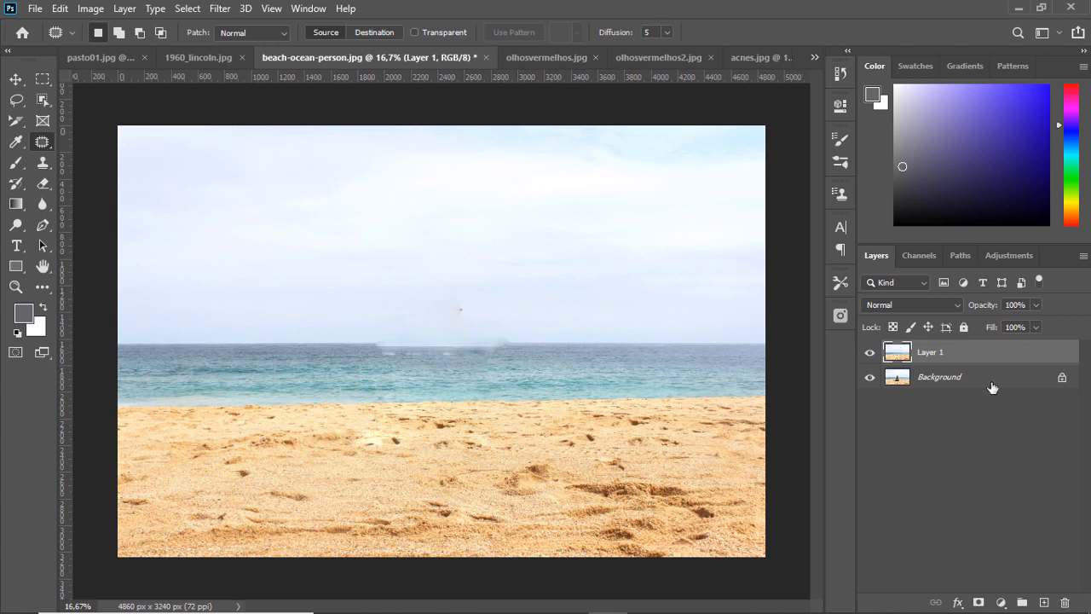
- Delete Layer 1 with the patched version of the beach
left_click(1063, 603)
left_click(521, 252)
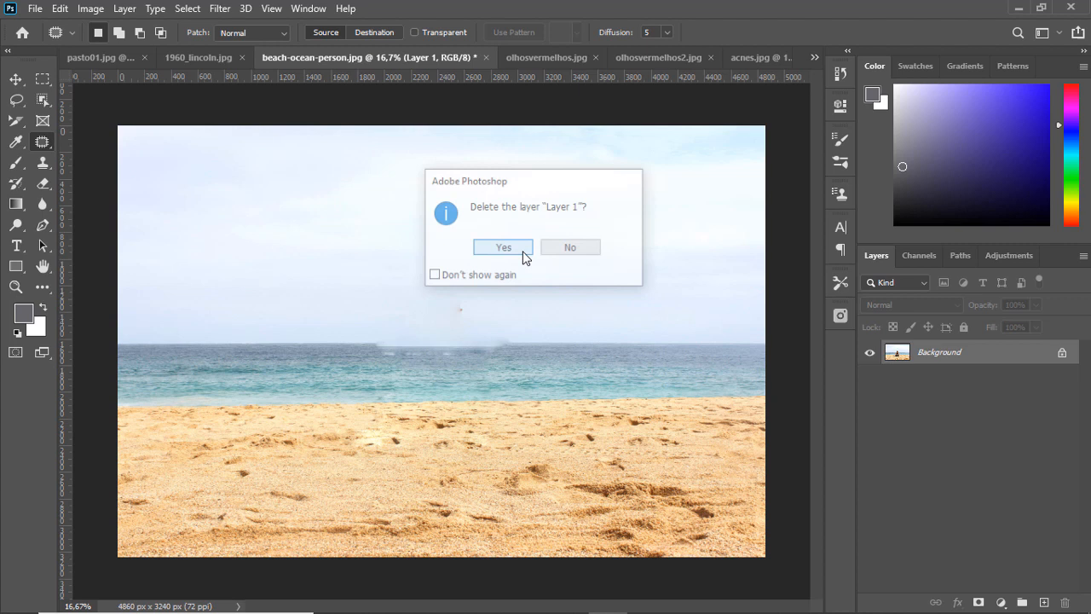
- Paint over the seated woman with the Spot Healing Brush in Content-Aware mode at size 400 to remove her
right_click(41, 140)
left_click(96, 145)
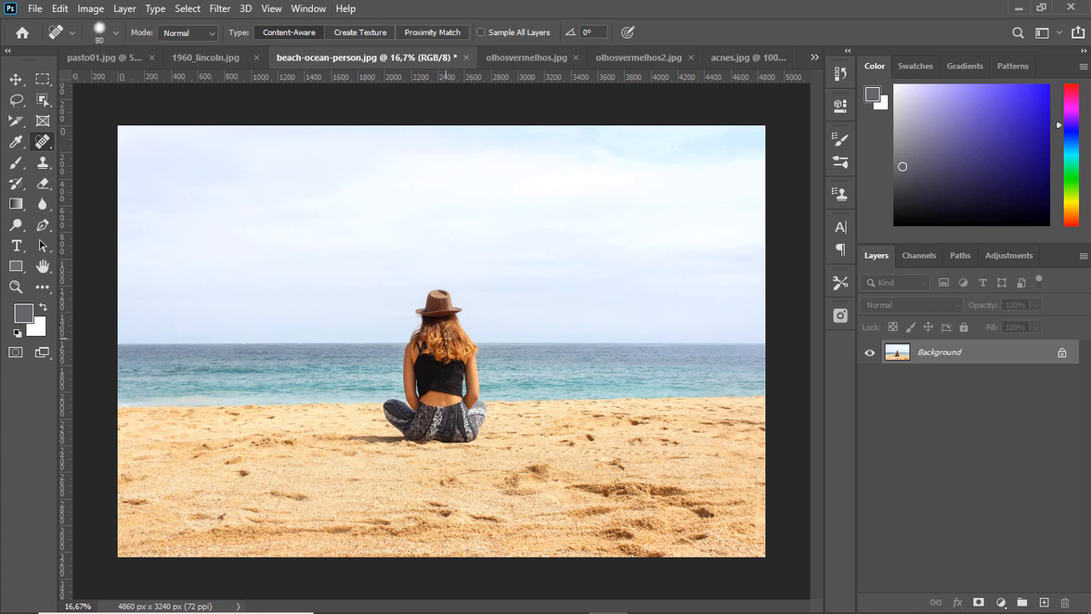
mouse_move(439, 292)
left_mouse_down()
mouse_move(398, 403)
mouse_move(433, 433)
mouse_move(484, 417)
mouse_move(389, 419)
mouse_move(363, 435)
mouse_move(475, 421)
mouse_move(463, 333)
mouse_move(428, 384)
mouse_move(452, 411)
mouse_move(438, 317)
mouse_move(471, 426)
left_mouse_up()
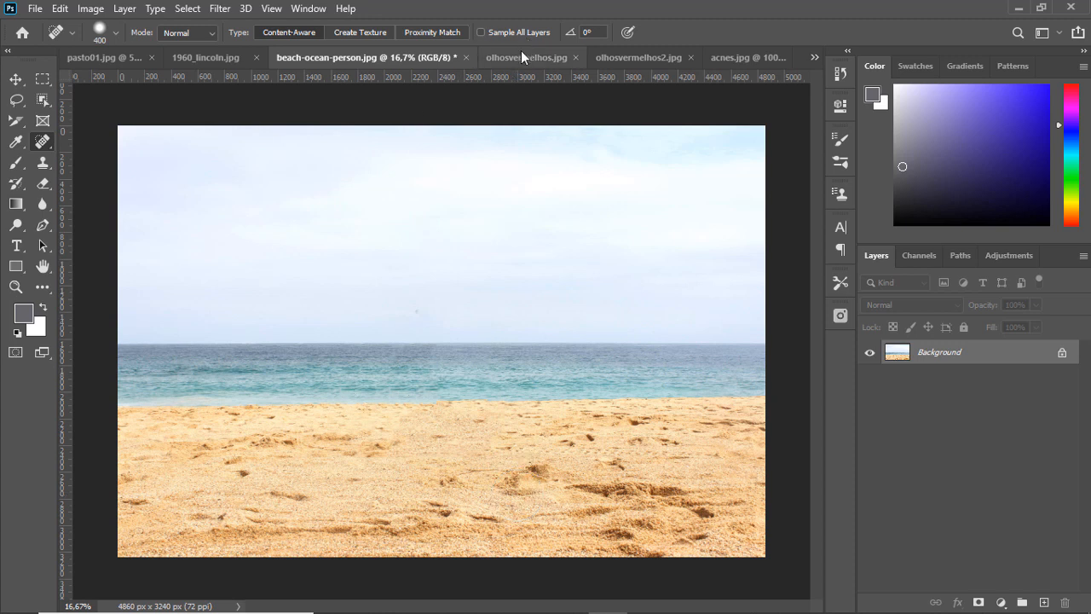
- Open CORRECAO.jpg from the imagens folder
left_click(35, 8)
left_click(43, 42)
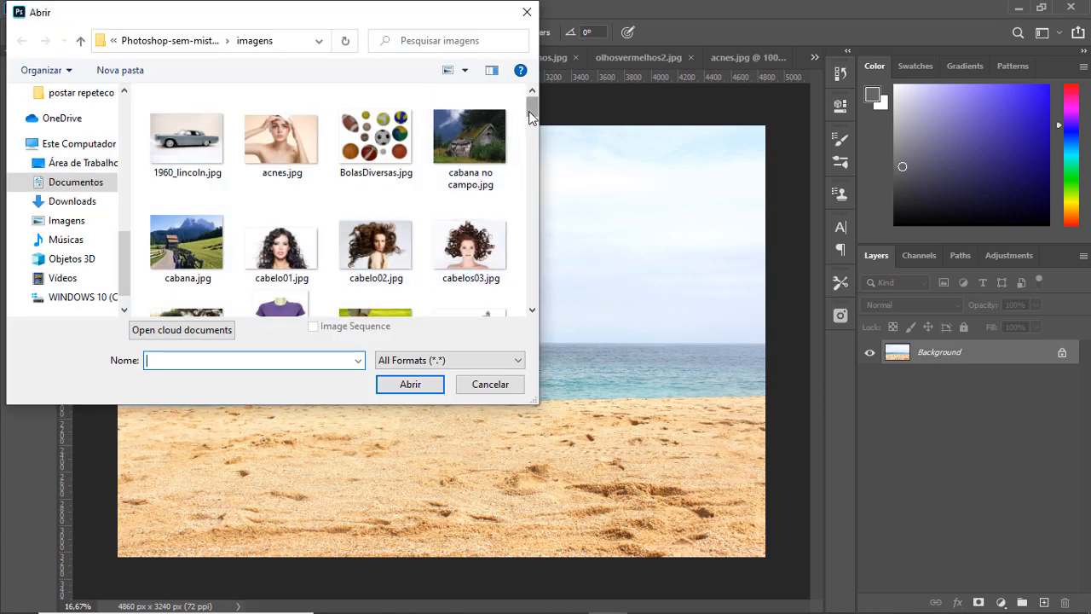
left_click_drag(529, 110, 533, 138)
double_click(179, 190)
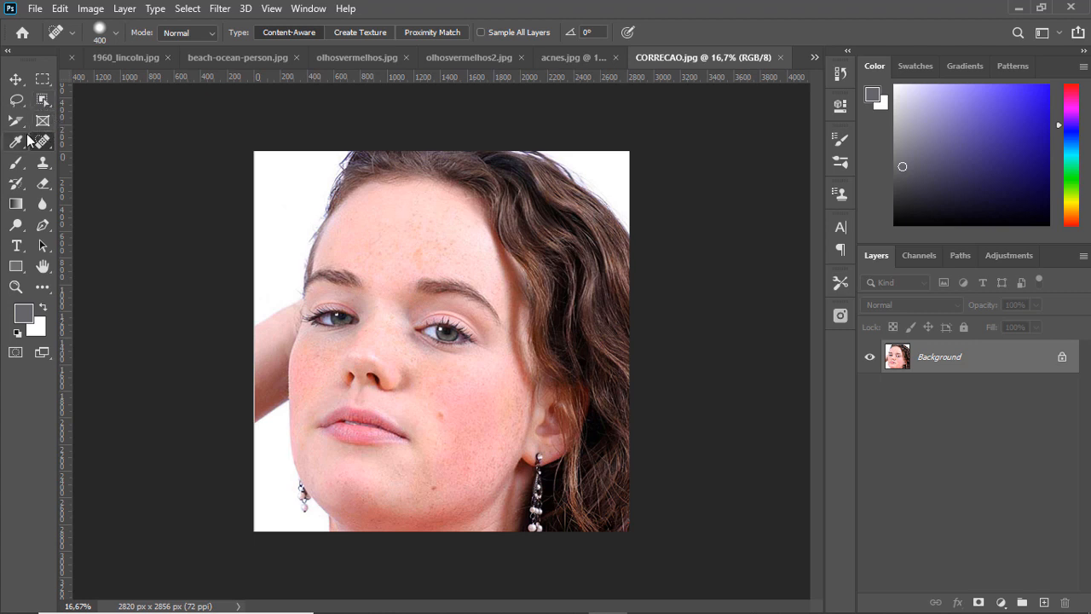
- Outline the eye on the image's left side with the Patch tool, try replacing it with forehead skin, and undo the patch
left_click(42, 100)
left_click(42, 142)
right_click(42, 142)
left_click(98, 170)
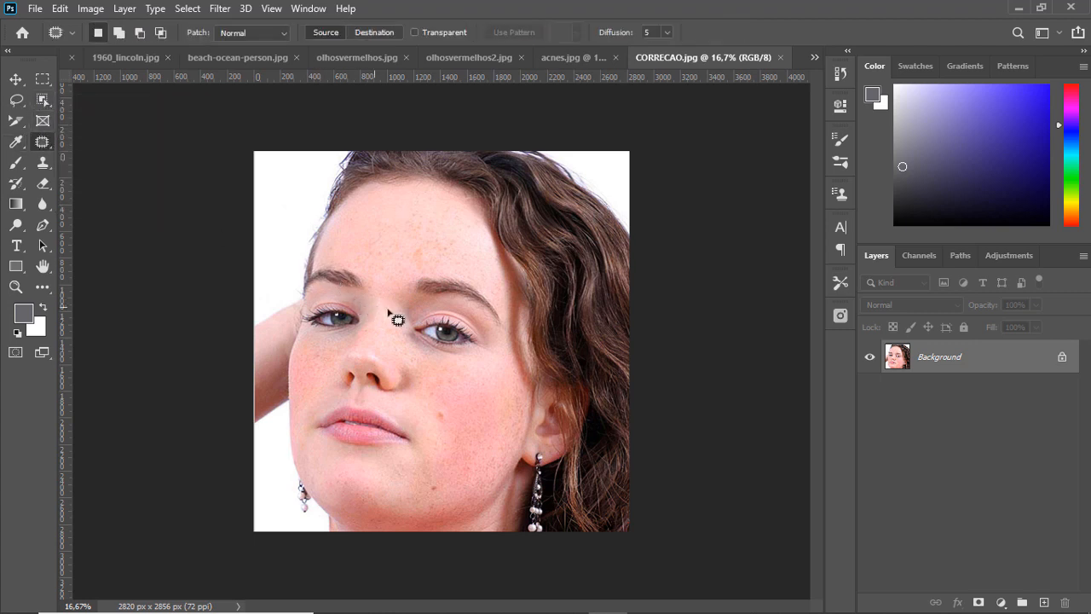
mouse_move(351, 300)
left_mouse_down()
mouse_move(306, 307)
mouse_move(312, 327)
mouse_move(346, 338)
mouse_move(375, 331)
mouse_move(349, 299)
mouse_move(416, 248)
mouse_move(419, 226)
left_mouse_up()
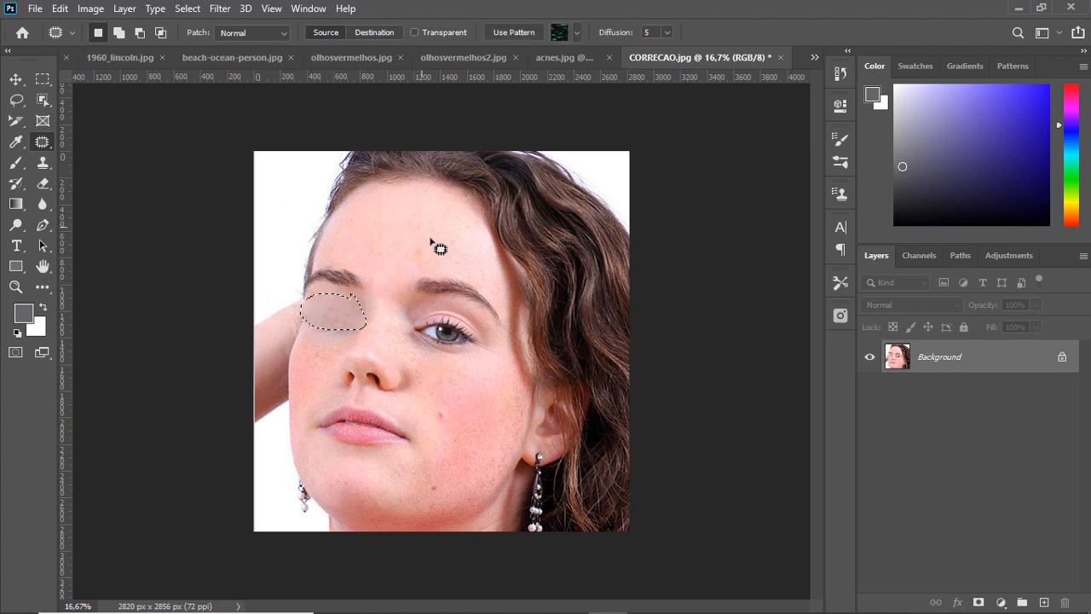
key("ctrl+d")
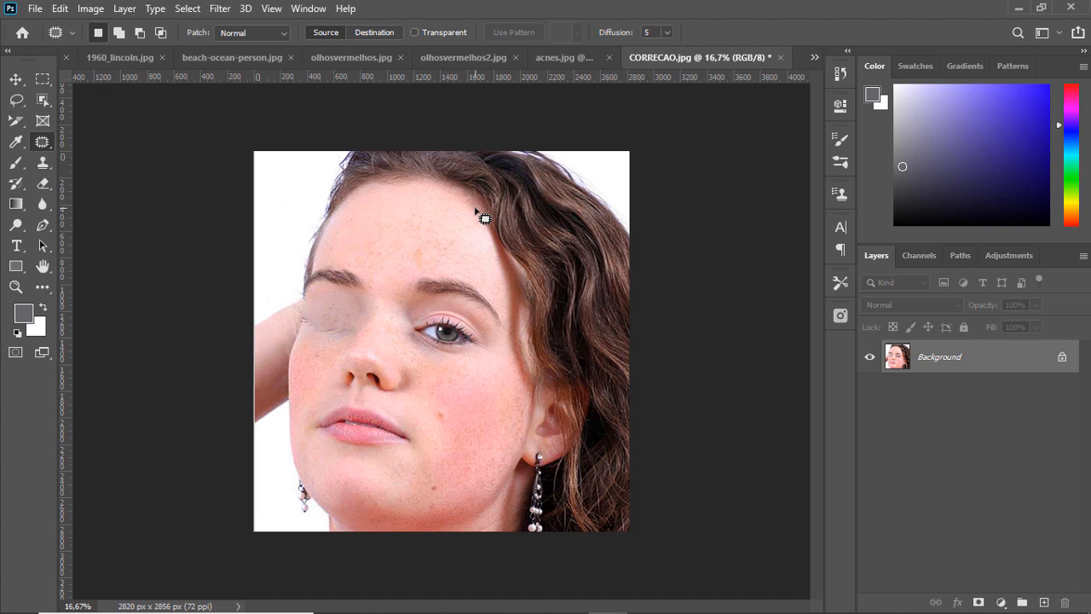
key("ctrl+z")
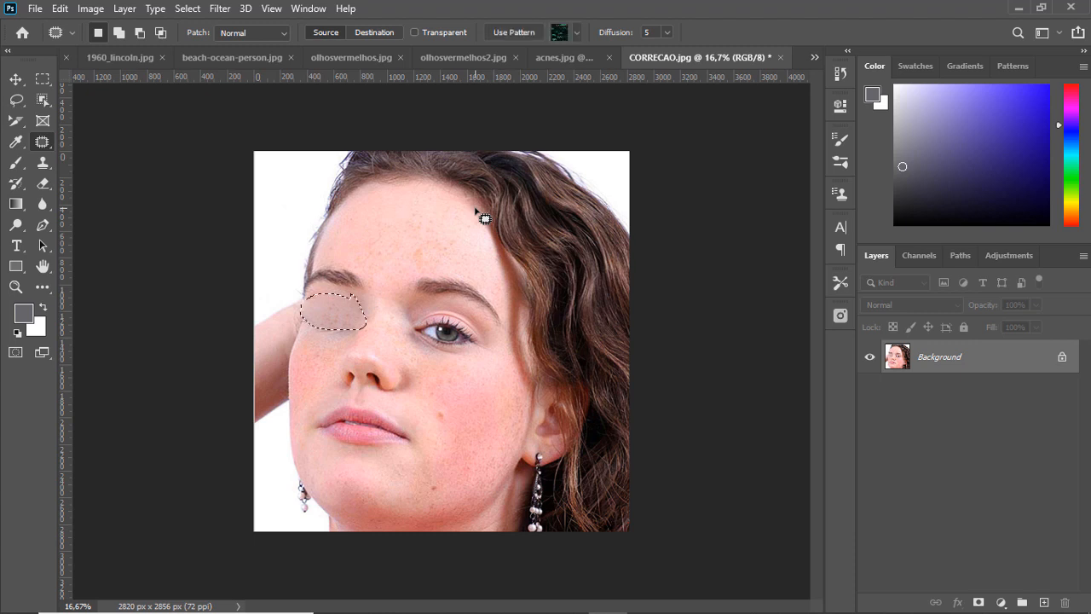
key("ctrl+z")
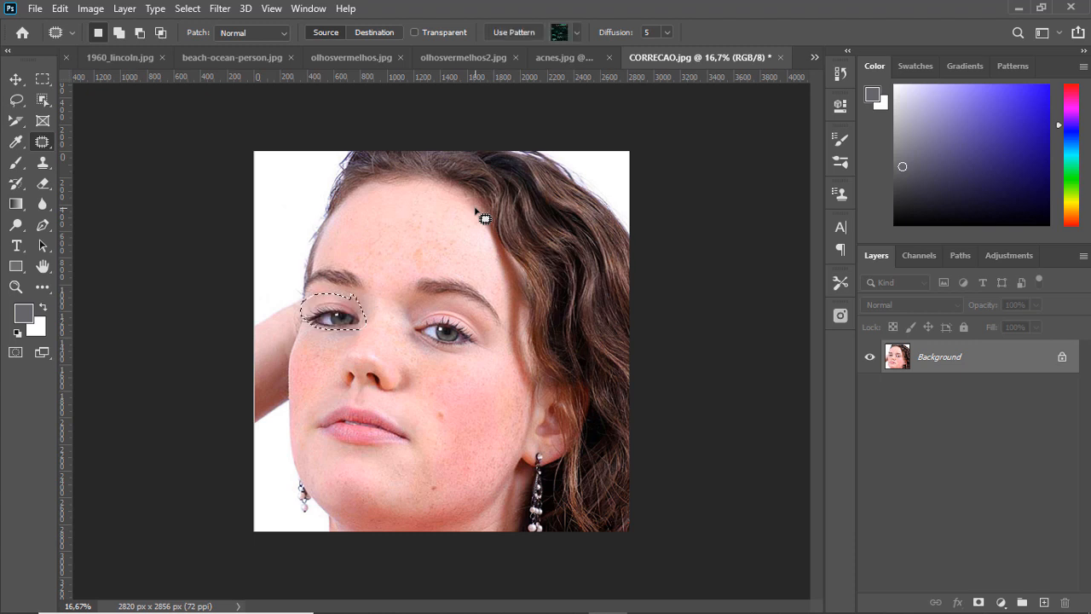
- Copy the outlined eye onto the middle of the forehead with the Patch tool in Destination mode and clear the selection
left_click(383, 32)
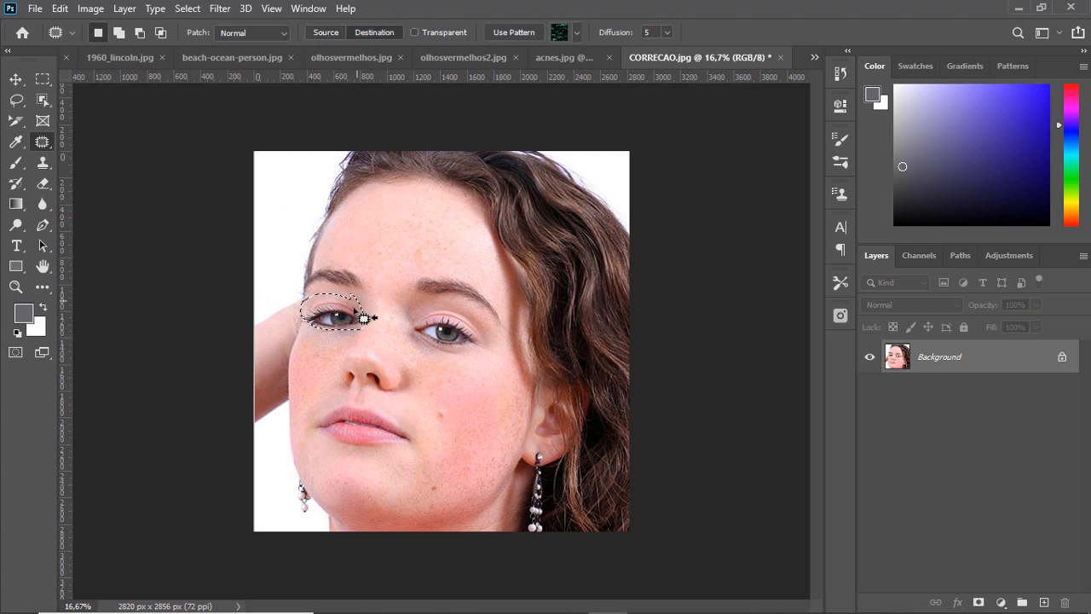
left_click_drag(341, 312, 419, 237)
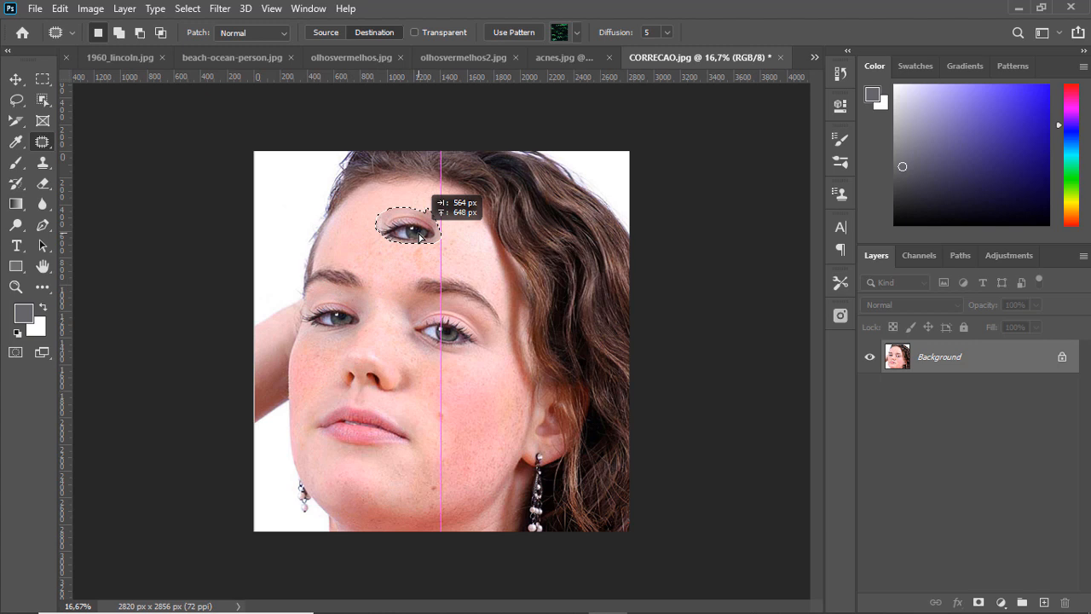
left_click_drag(419, 237, 420, 237)
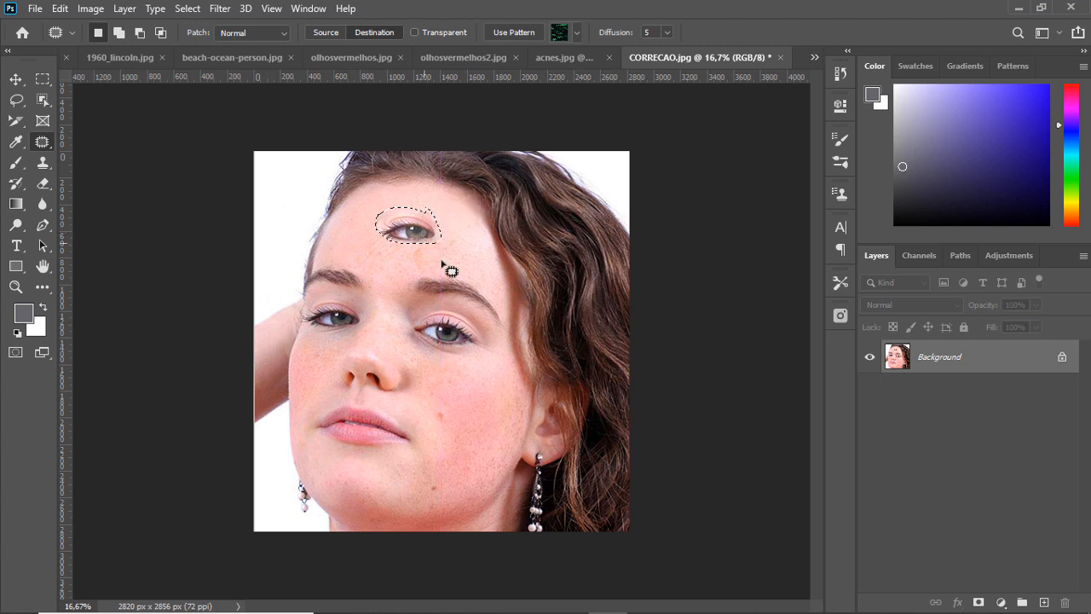
key("ctrl+d")
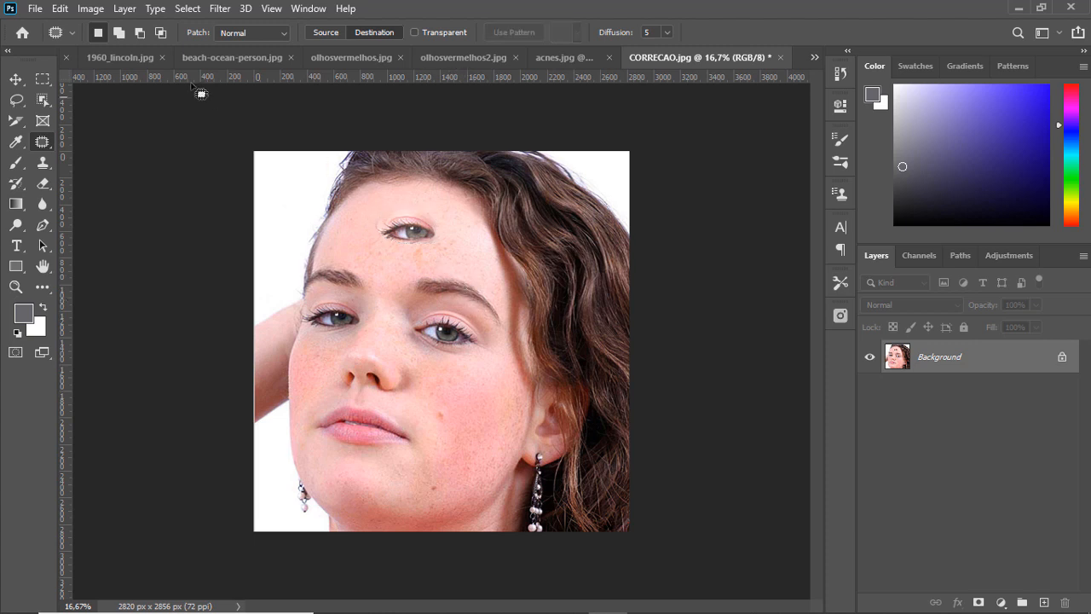
- Switch to beach-ocean-person.jpg and revert it to its saved version
left_click(550, 56)
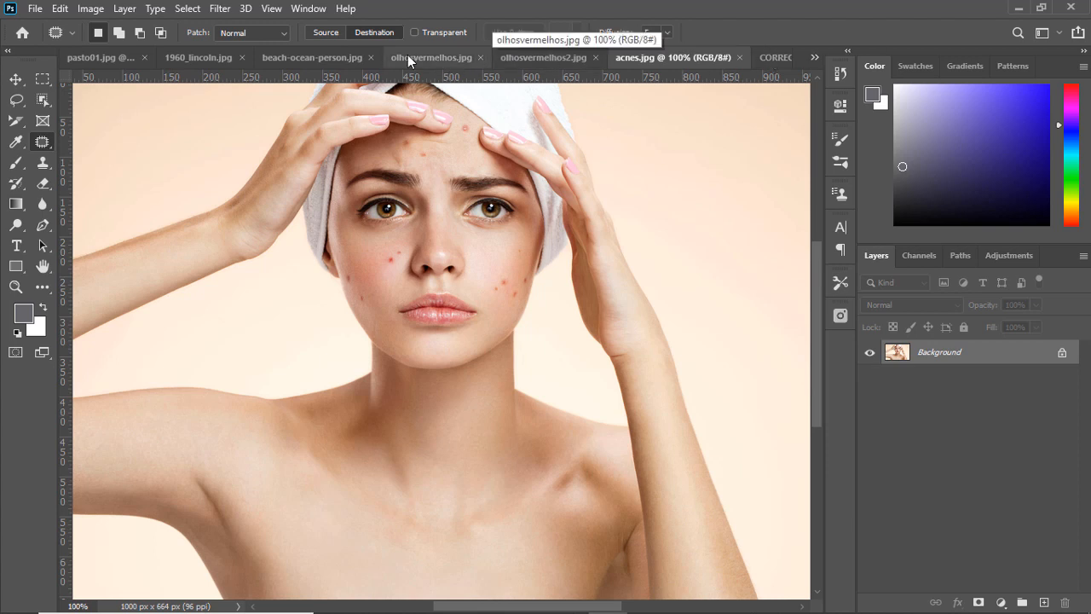
left_click(310, 56)
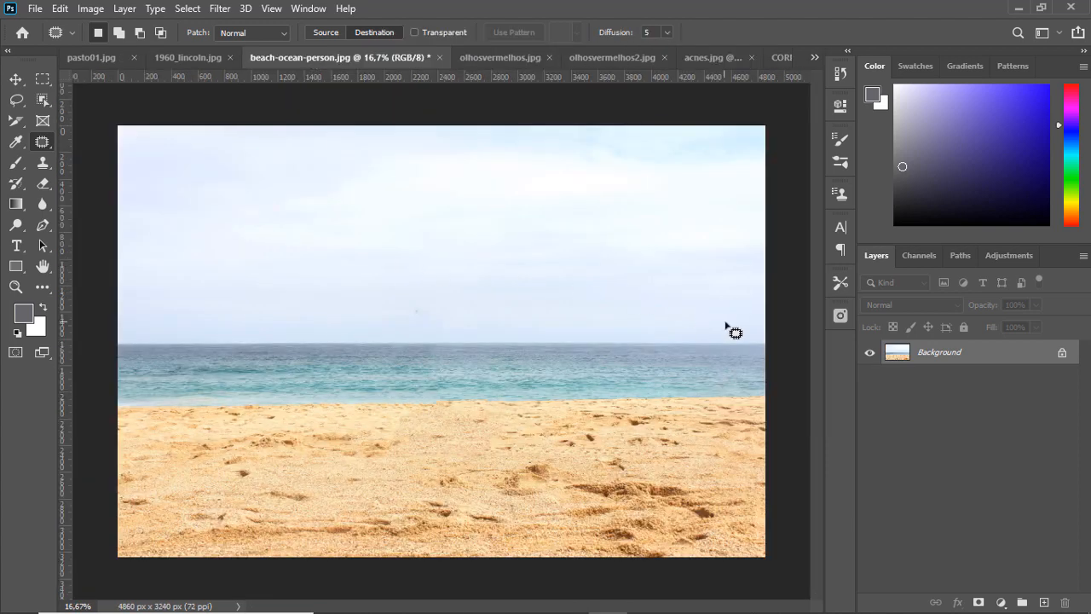
left_click(35, 8)
left_click(76, 214)
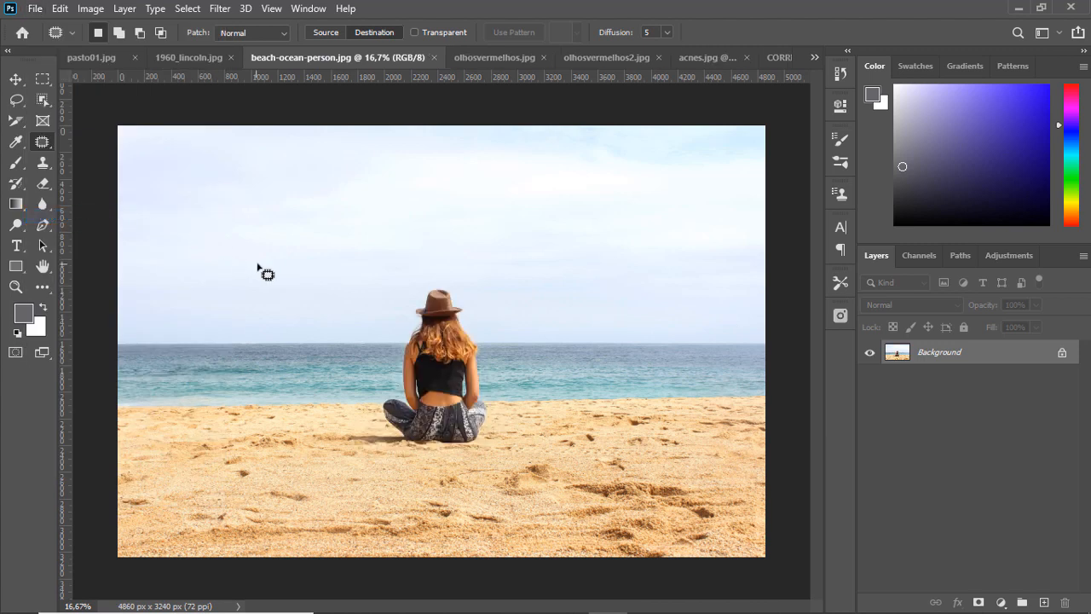
- Outline the seated woman with the Patch tool, copy her onto the beach to her right in Destination mode, and clear the selection
mouse_move(463, 295)
left_mouse_down()
mouse_move(423, 282)
mouse_move(401, 322)
mouse_move(391, 394)
mouse_move(366, 407)
mouse_move(377, 428)
mouse_move(340, 433)
mouse_move(408, 454)
mouse_move(488, 447)
mouse_move(494, 385)
mouse_move(482, 320)
mouse_move(463, 296)
left_mouse_up()
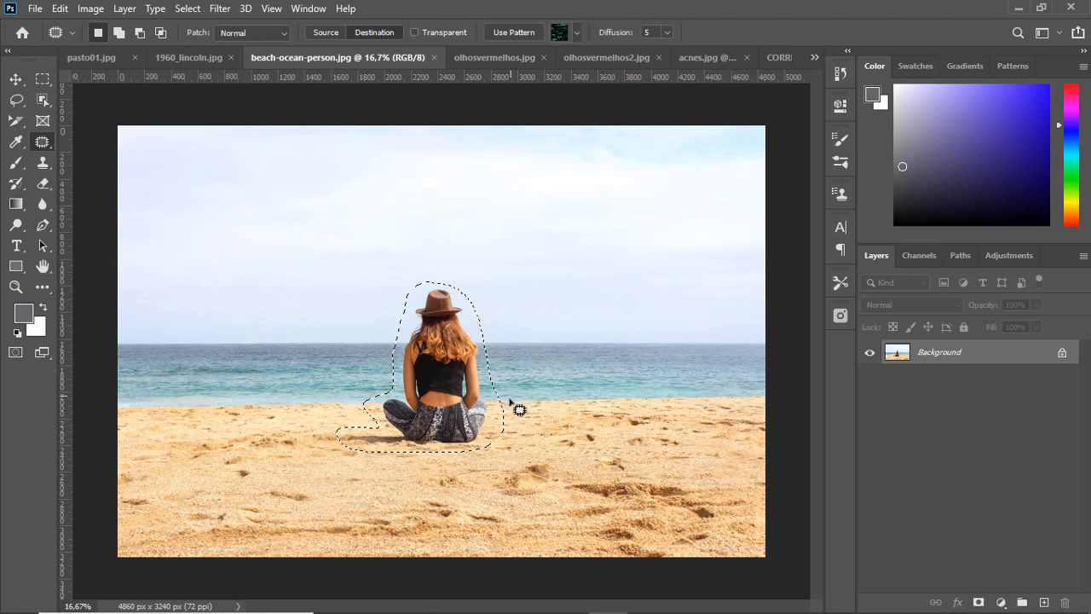
left_click_drag(465, 398, 531, 397)
mouse_move(611, 404)
left_mouse_down()
mouse_move(624, 403)
mouse_move(615, 393)
left_mouse_up()
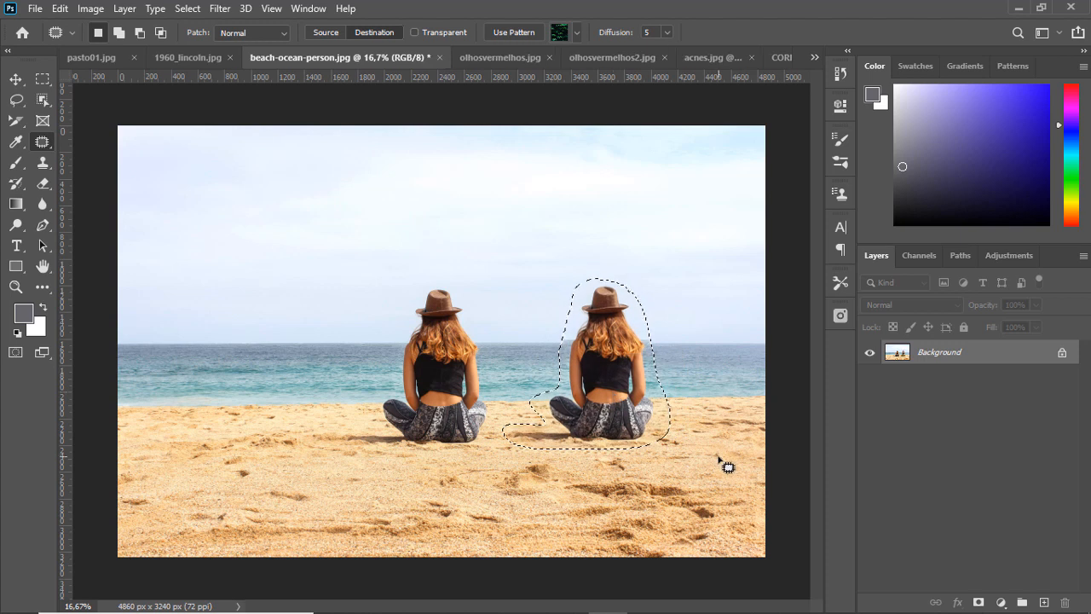
left_click(555, 368)
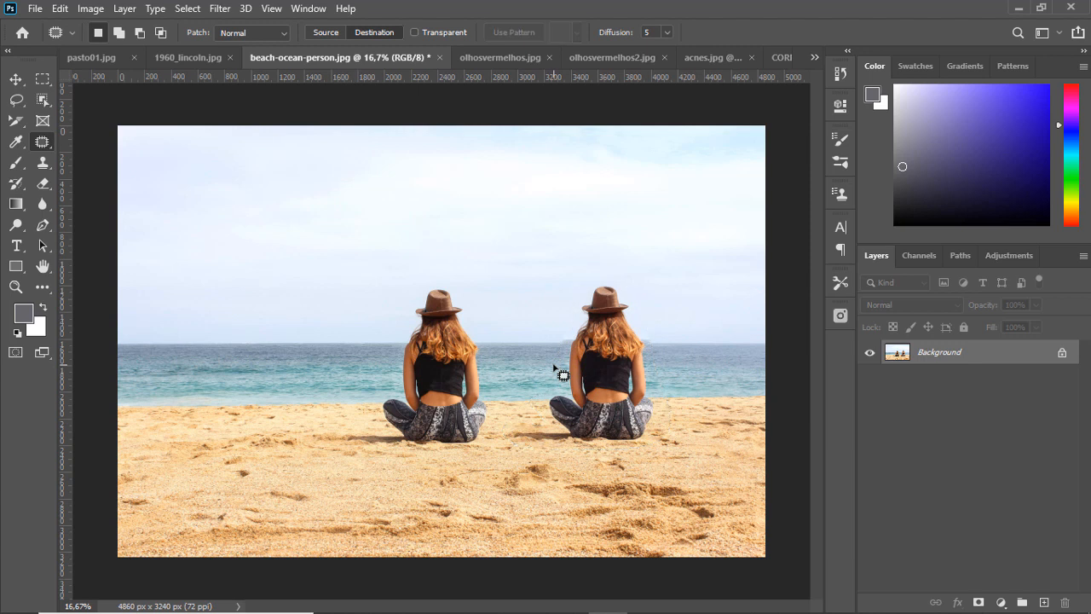
- Outline the original woman again, enable Transparent, copy her onto the beach to her left, and clear the selection
mouse_move(466, 317)
left_mouse_down()
mouse_move(452, 280)
mouse_move(419, 273)
mouse_move(389, 391)
mouse_move(372, 395)
mouse_move(365, 420)
mouse_move(328, 438)
mouse_move(470, 459)
mouse_move(508, 434)
mouse_move(506, 395)
mouse_move(467, 319)
left_mouse_up()
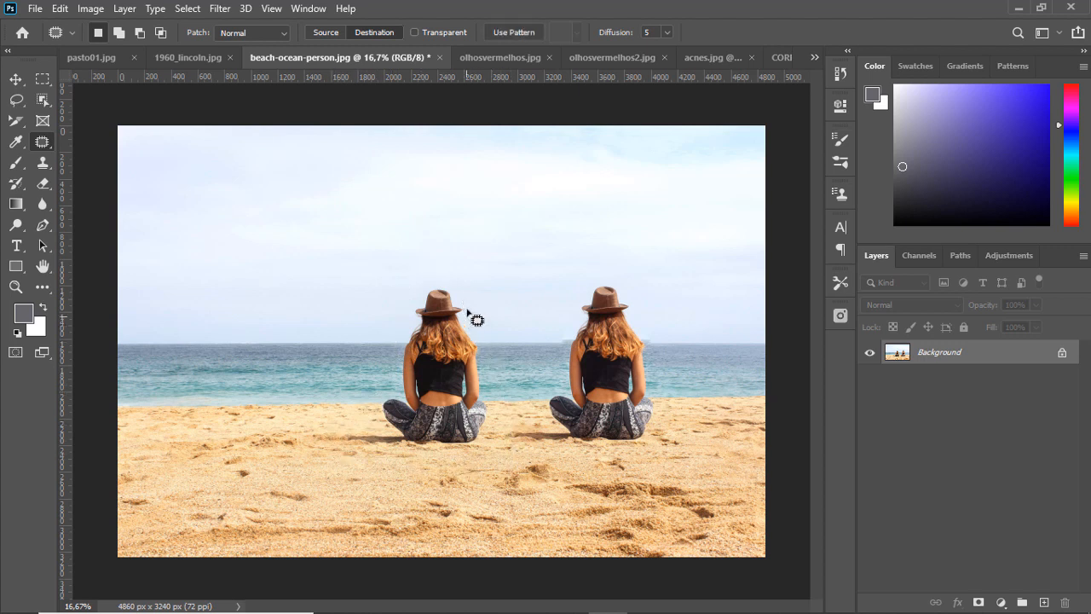
left_click(444, 33)
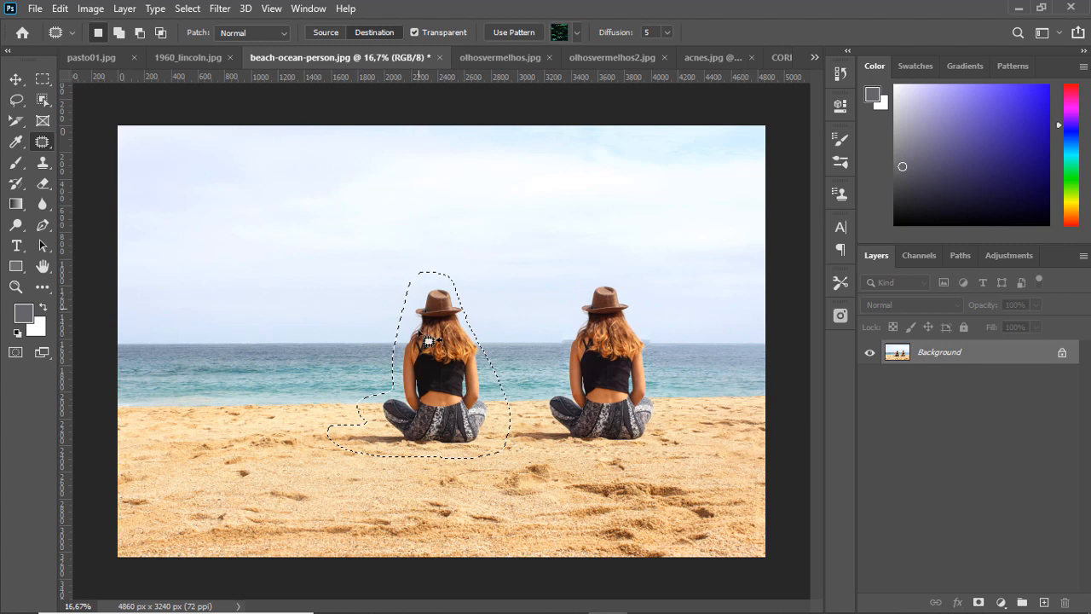
left_click_drag(439, 371, 262, 372)
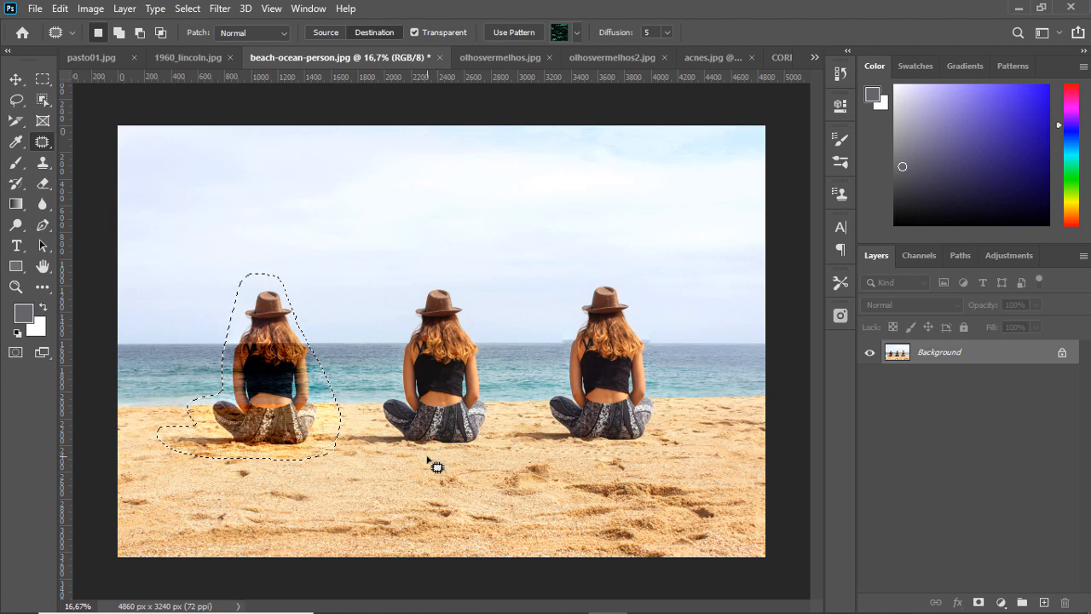
key("ctrl+d")
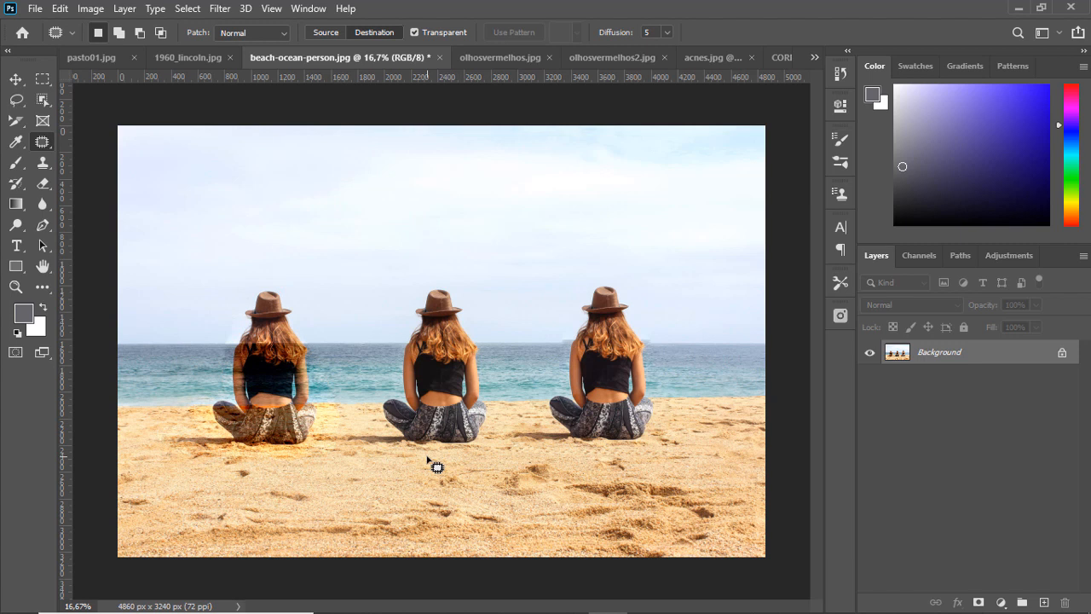
- Restore the selection around the leftmost woman and patch further transparent copies of her toward the photo's left edge
key("ctrl+z")
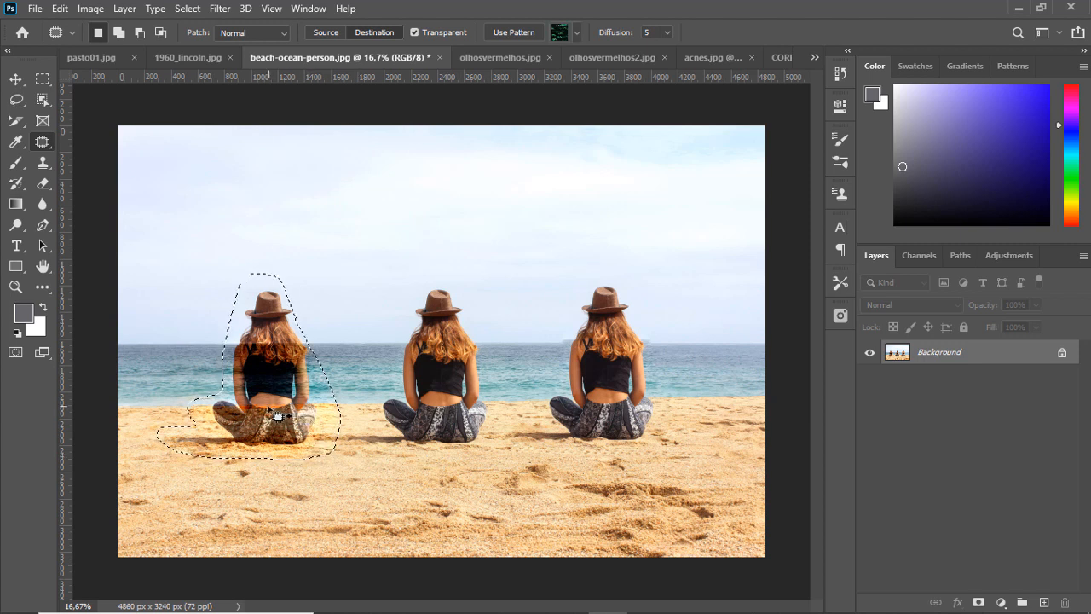
left_click_drag(270, 408, 104, 412)
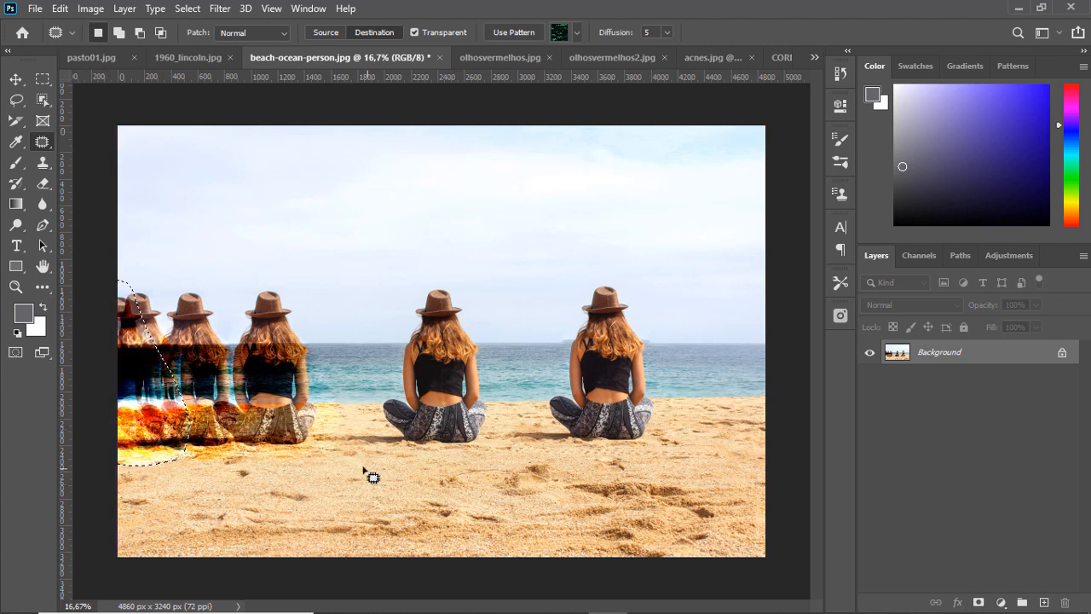
- Clear the selection and close beach-ocean-person.jpg without saving
key("ctrl+d")
left_click(440, 57)
left_click(570, 248)
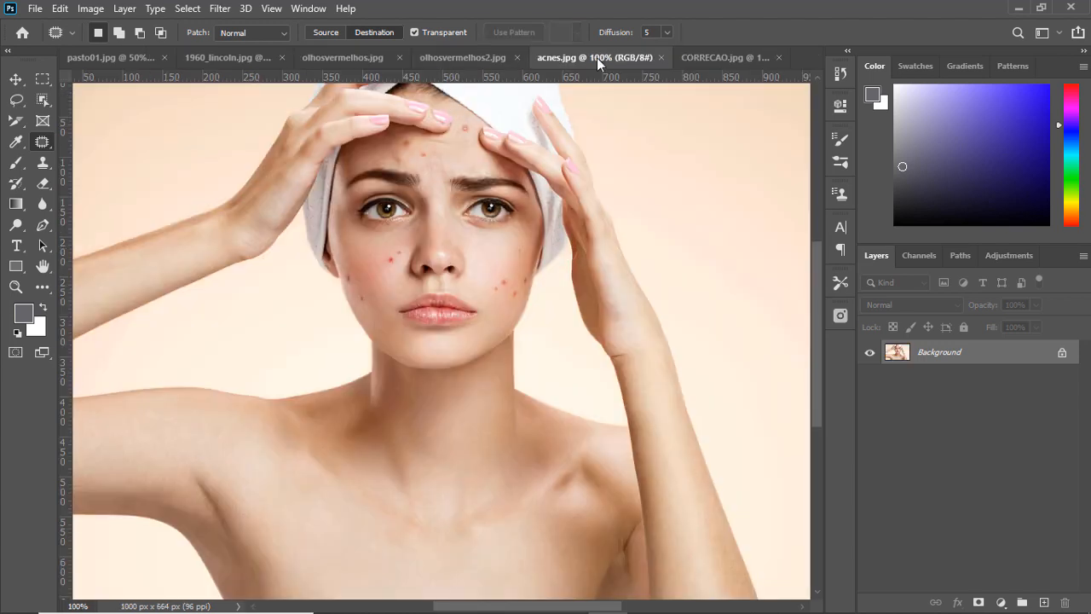
- Activate the Content-Aware Move tool, switch to pasto01.jpg and revert it to its saved version
right_click(48, 141)
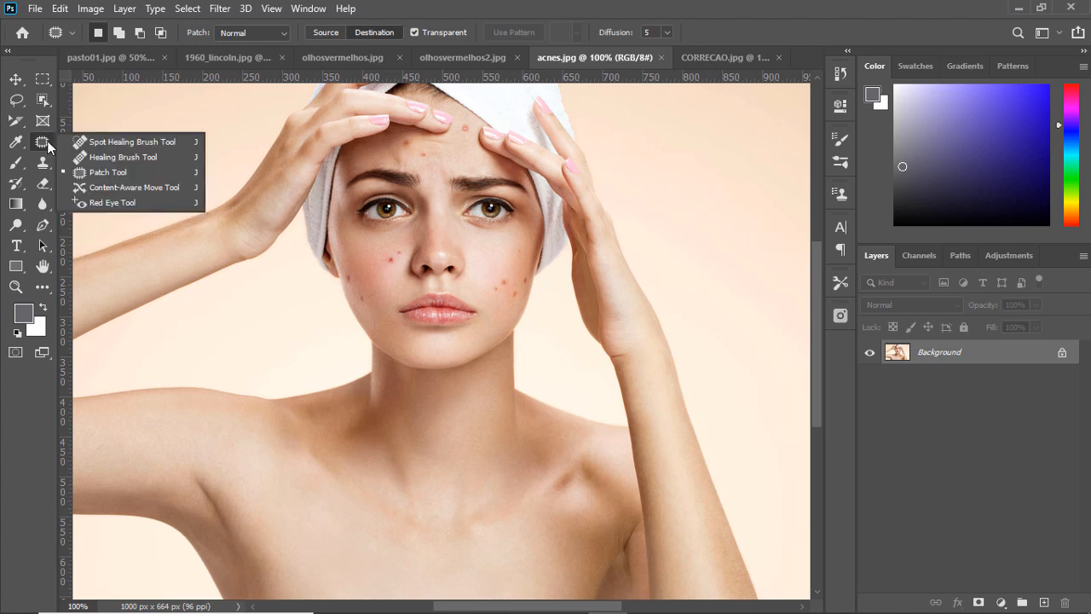
left_click(92, 190)
left_click(127, 57)
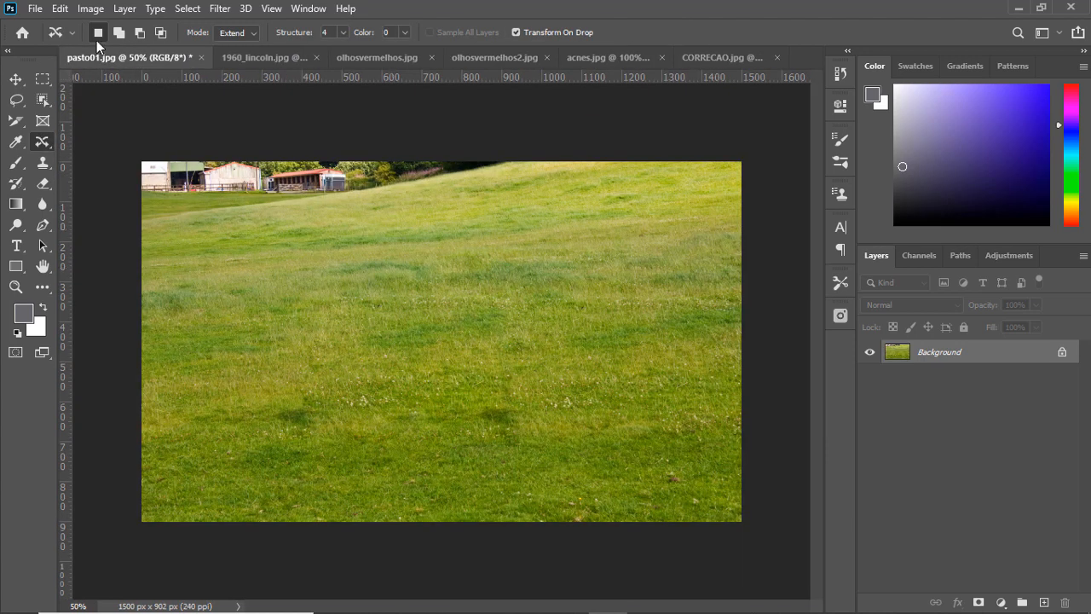
left_click(37, 10)
left_click(81, 218)
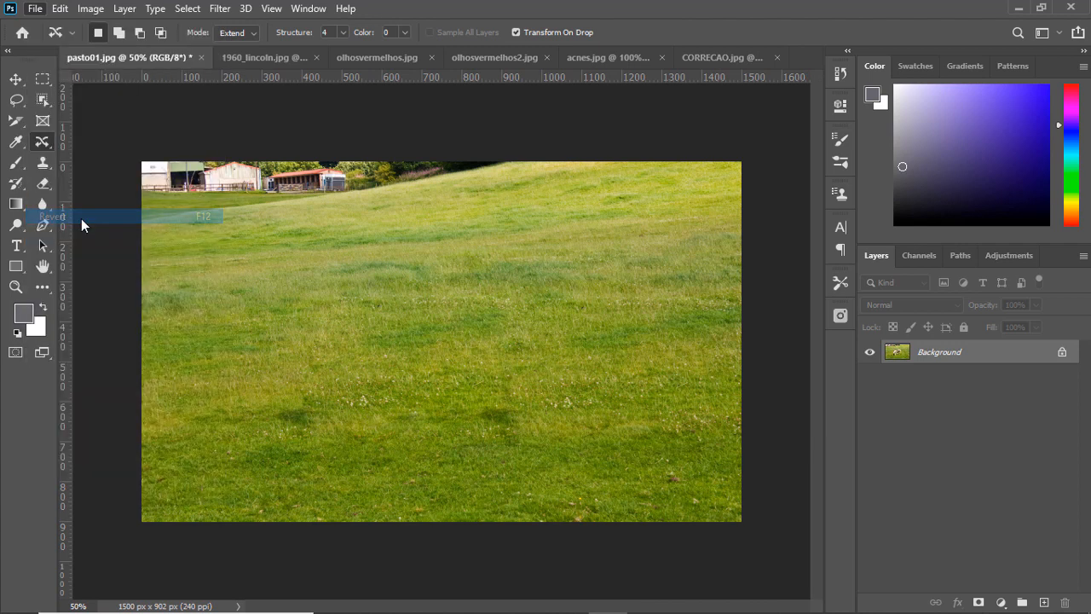
- Outline the grazing horse, relocate it at a smaller size to the pasture's right side in Move mode, and clear the selection
mouse_move(405, 274)
left_mouse_down()
mouse_move(350, 277)
mouse_move(321, 331)
mouse_move(314, 386)
left_mouse_up()
mouse_move(326, 455)
left_mouse_down()
mouse_move(367, 450)
mouse_move(385, 418)
mouse_move(416, 432)
mouse_move(529, 408)
mouse_move(519, 267)
mouse_move(389, 273)
left_mouse_up()
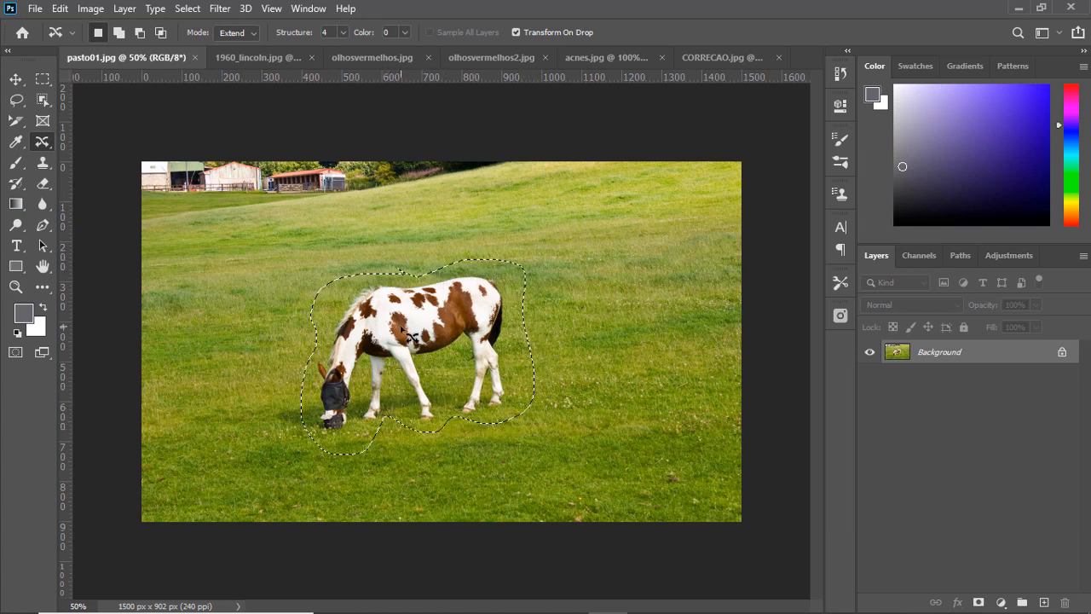
left_click(247, 32)
left_click(229, 47)
left_click_drag(421, 341, 622, 326)
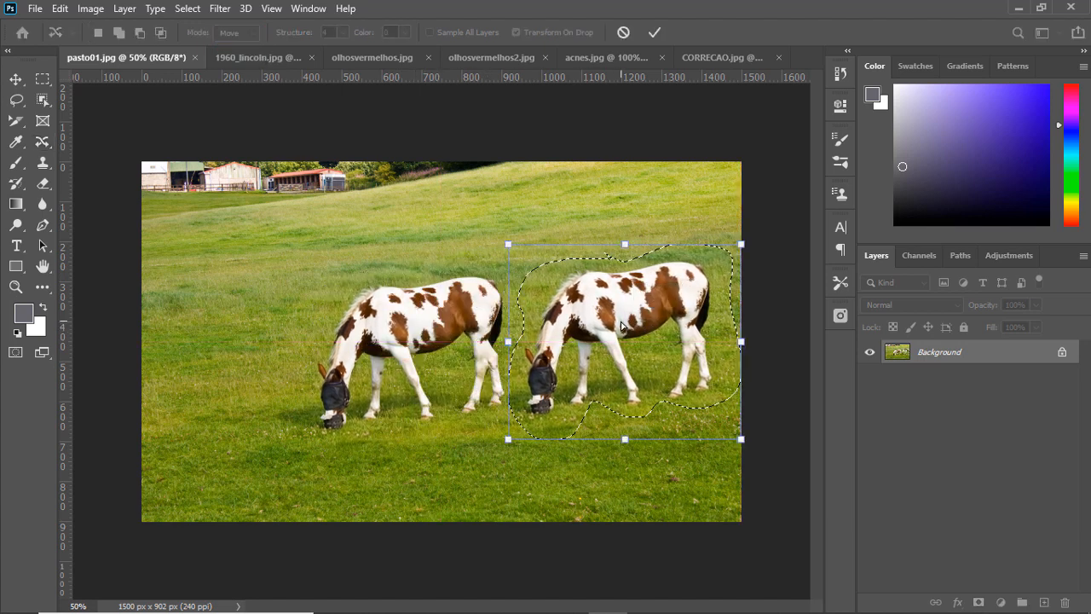
left_click_drag(748, 244, 641, 333)
left_click_drag(571, 377, 646, 371)
left_click(653, 34)
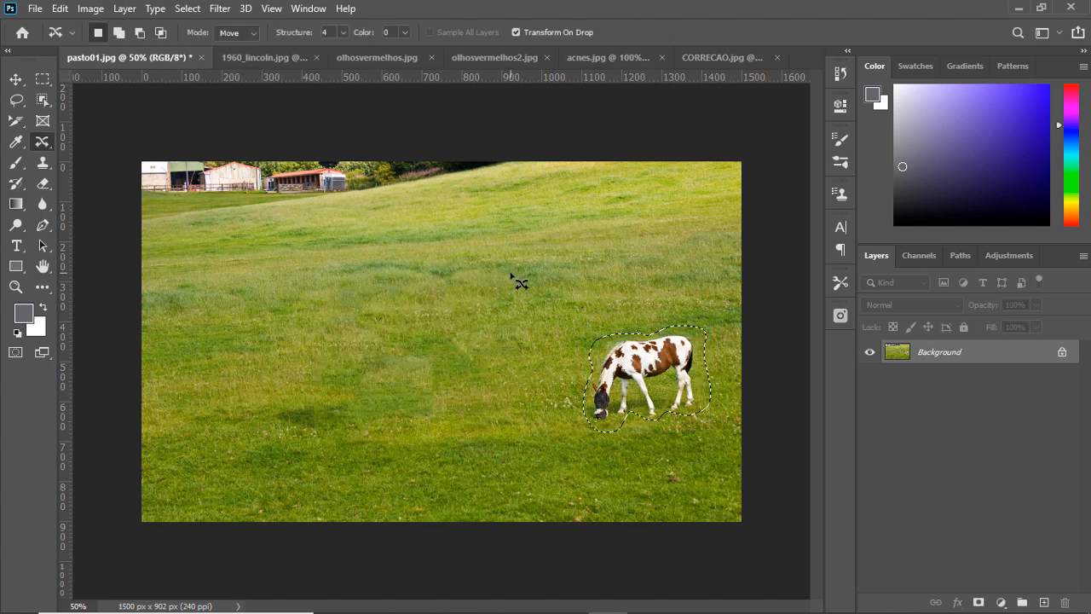
key("ctrl+d")
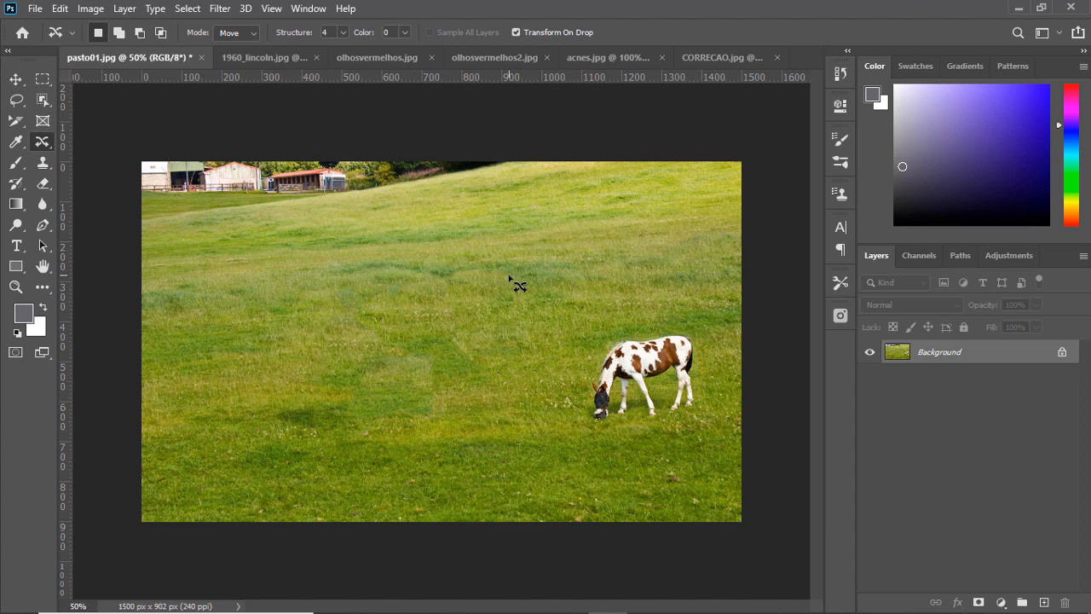
- Revert pasto01.jpg, then outline the horse again for a Content-Aware Move in Extend mode
left_click(35, 10)
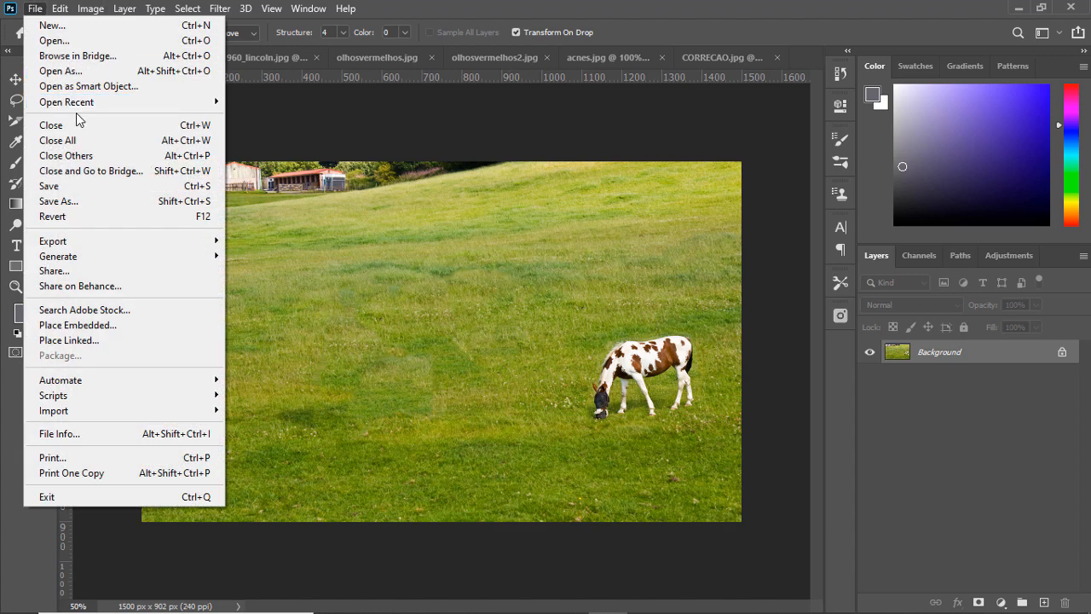
left_click(93, 217)
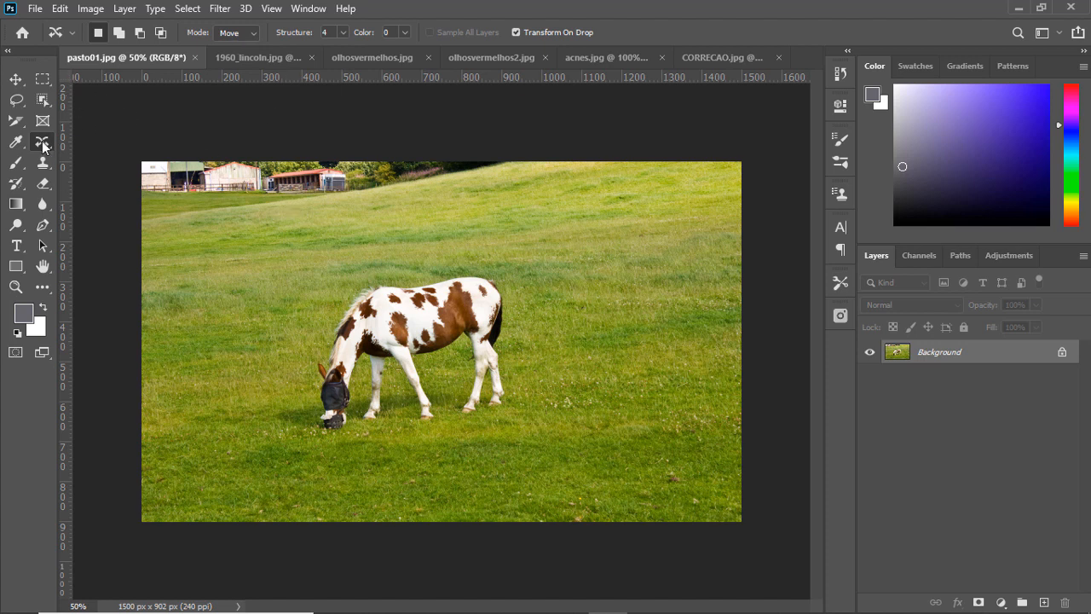
mouse_move(375, 288)
left_mouse_down()
mouse_move(391, 274)
mouse_move(315, 332)
left_mouse_up()
mouse_move(306, 389)
left_mouse_down()
mouse_move(363, 465)
mouse_move(396, 434)
mouse_move(398, 406)
mouse_move(435, 423)
mouse_move(493, 417)
mouse_move(517, 392)
mouse_move(508, 321)
mouse_move(518, 284)
mouse_move(477, 261)
mouse_move(380, 278)
left_mouse_up()
left_click(241, 34)
left_click(236, 60)
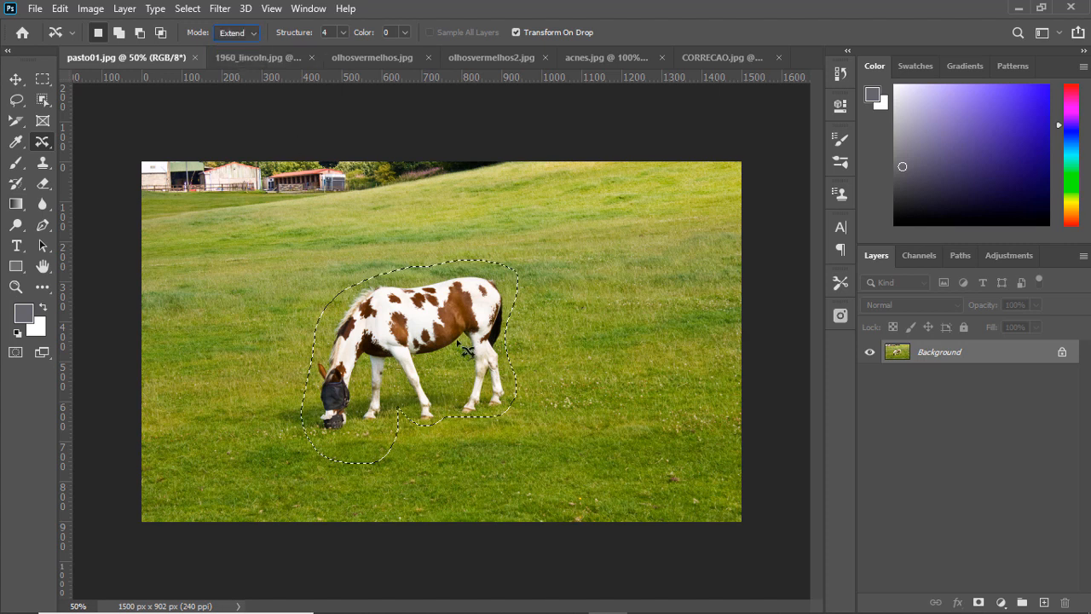
- Place a smaller copy of the outlined horse on the grass to its right, apply it, and clear the selection
left_click_drag(408, 346, 586, 370)
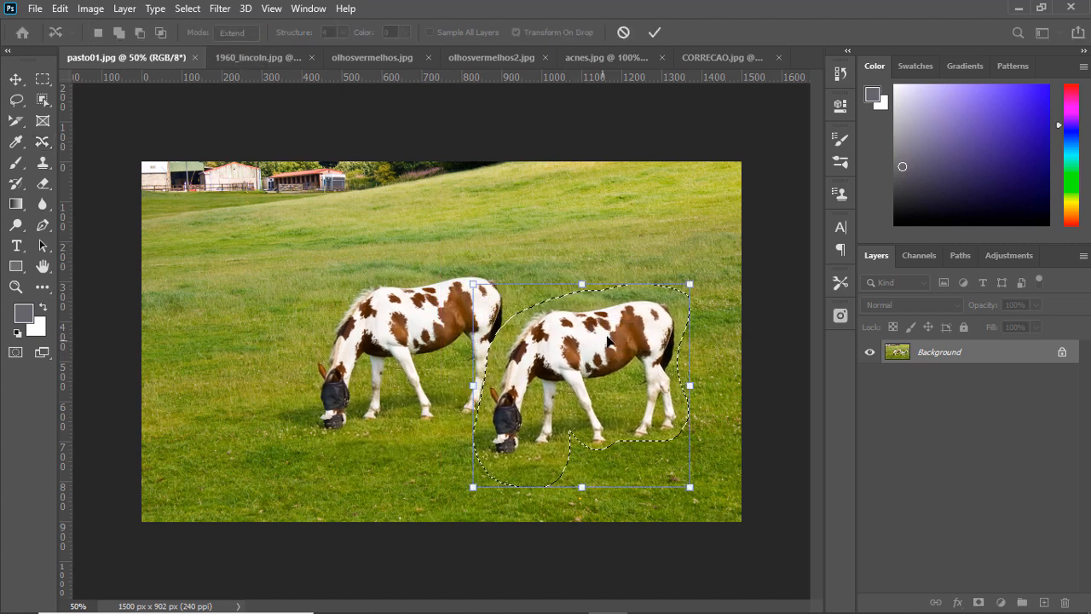
left_click_drag(689, 283, 614, 352)
left_click_drag(593, 397, 634, 392)
left_click_drag(682, 334, 709, 356)
left_click(654, 33)
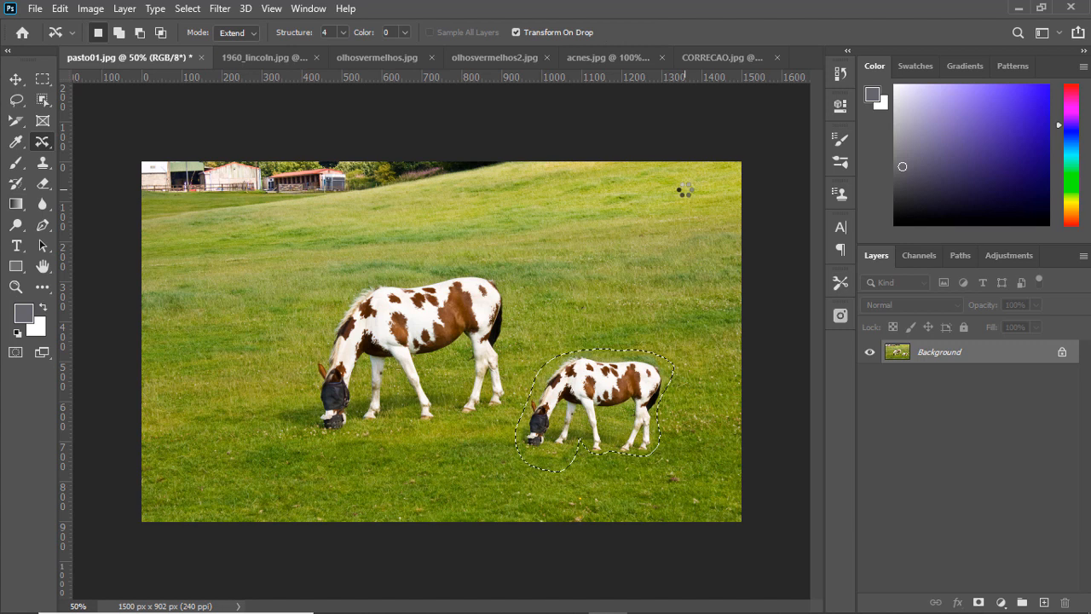
key("ctrl+d")
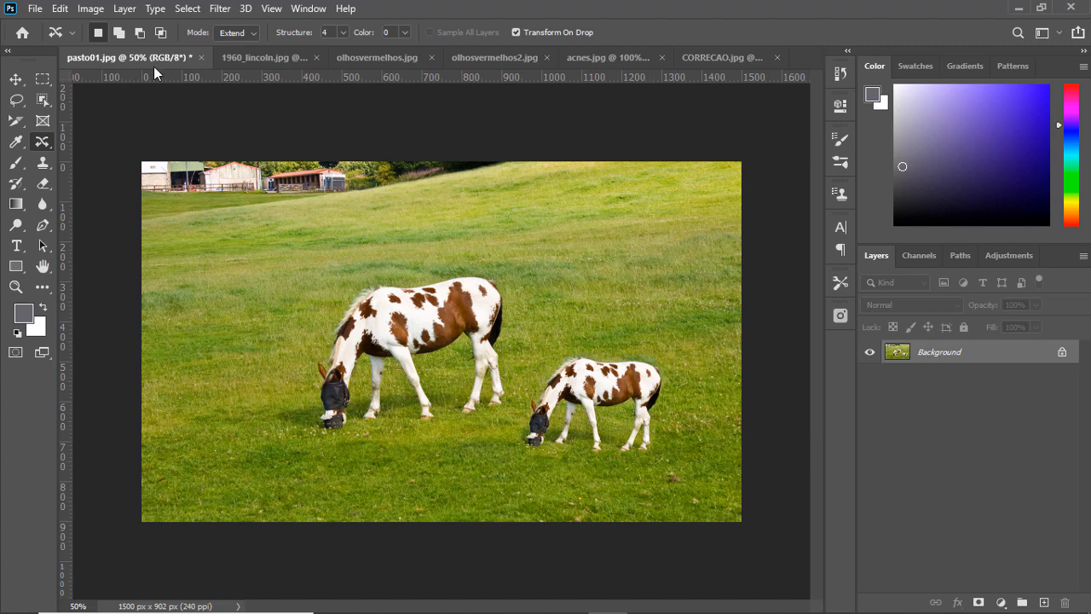
- Close pasto01.jpg without saving, and revert CORRECAO.jpg to its saved version
left_click(201, 57)
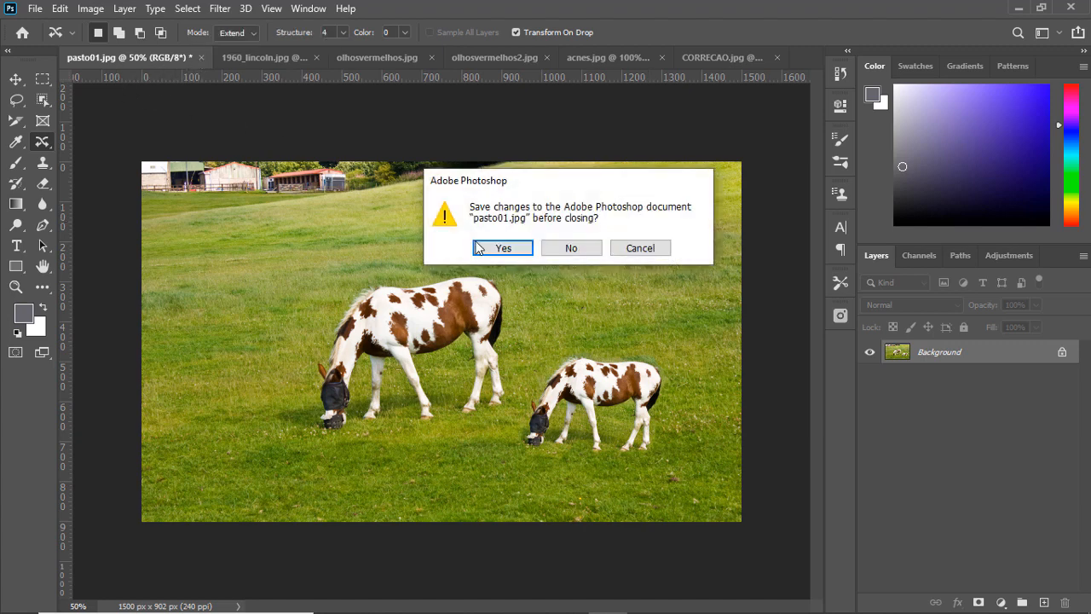
left_click(566, 247)
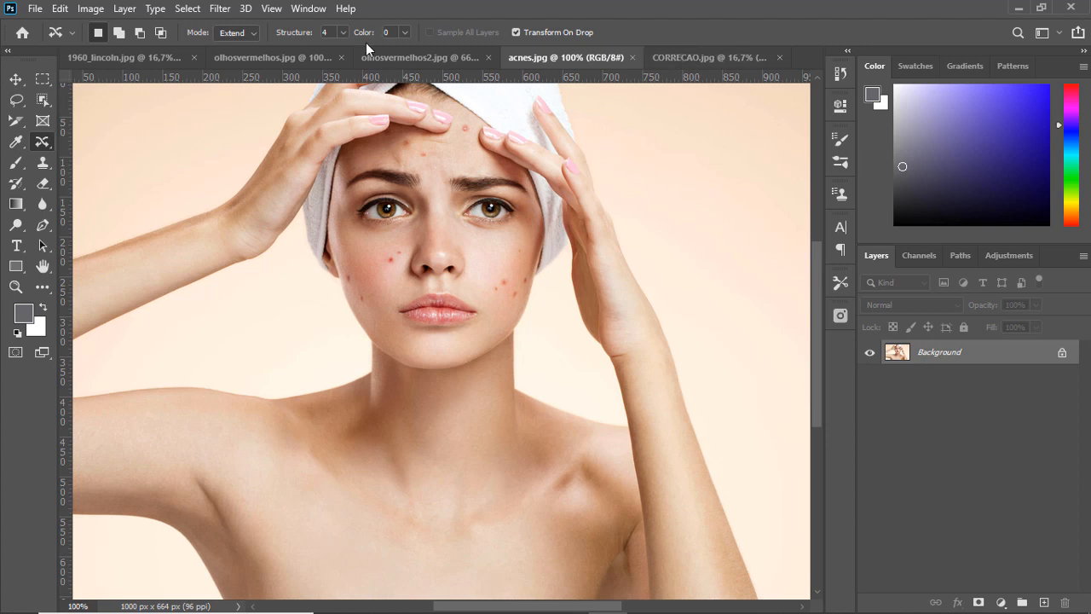
left_click(736, 58)
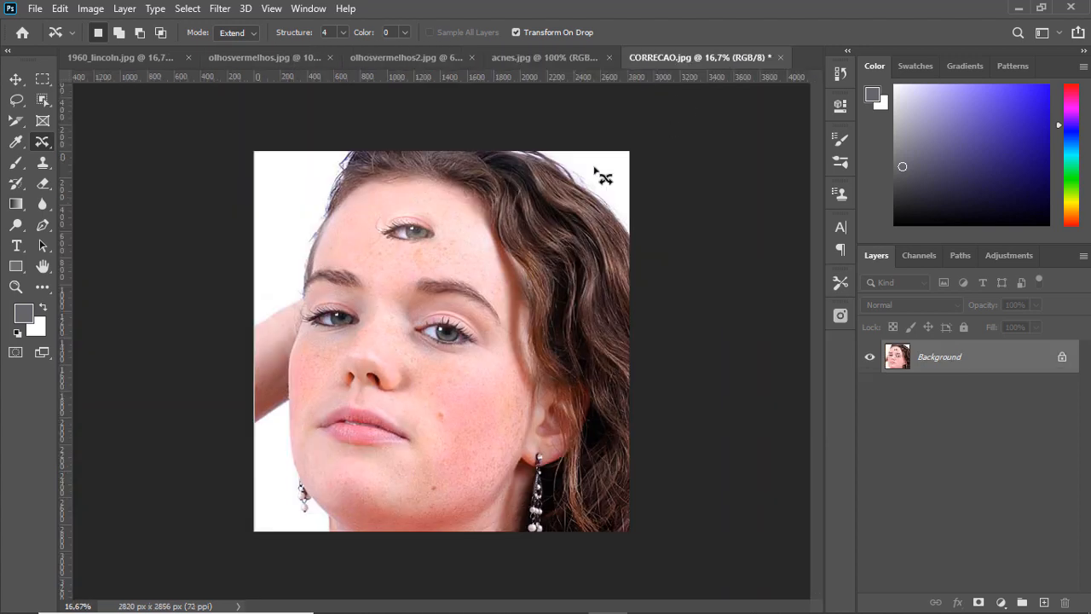
left_click(32, 10)
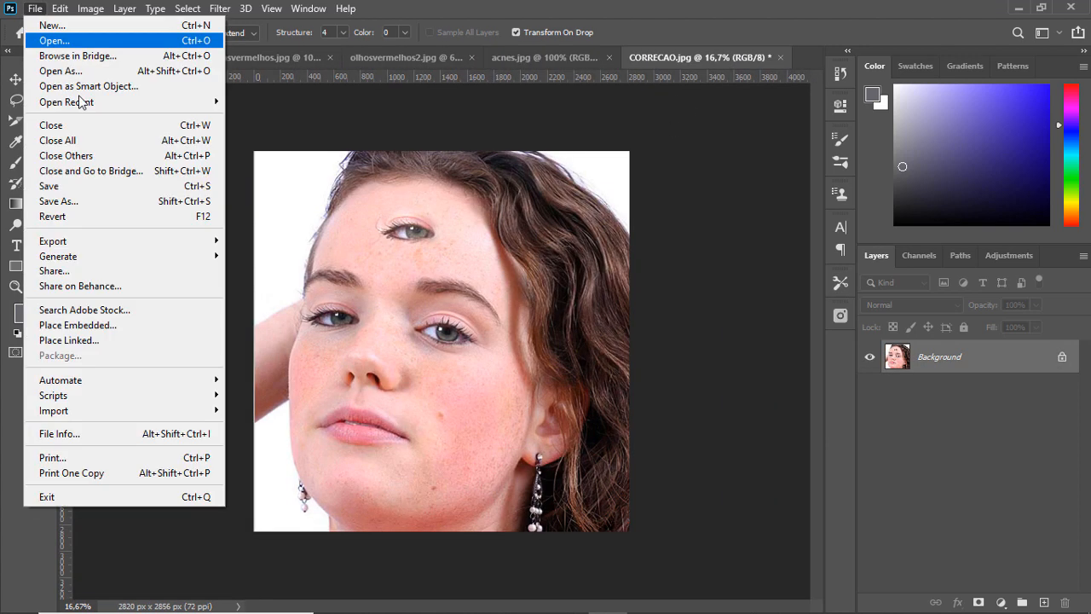
left_click(82, 214)
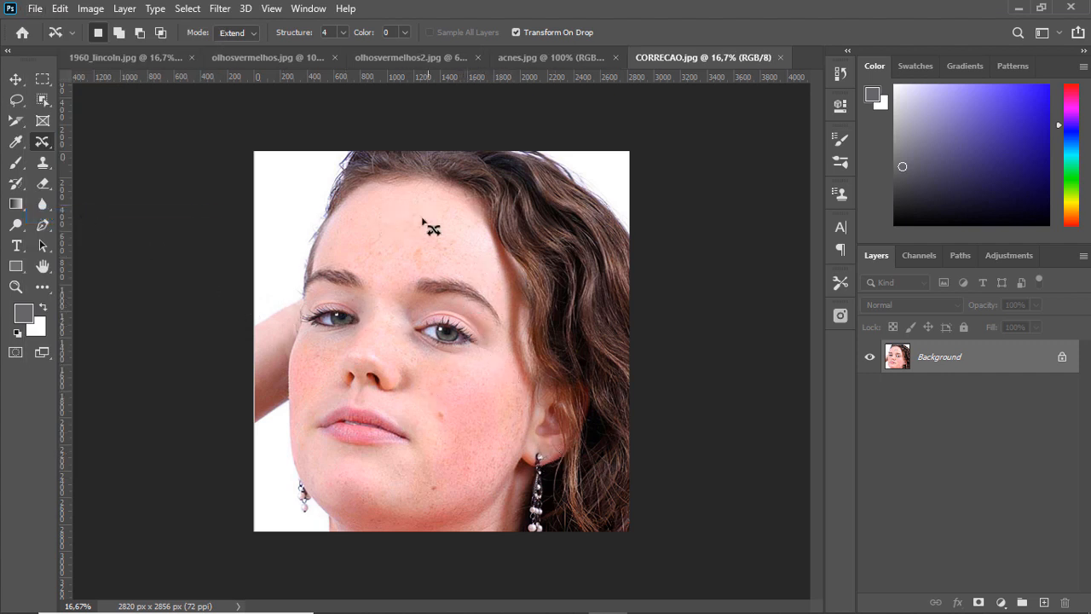
- Outline the woman's eye on the photo's right, extend an enlarged, rotated copy onto her forehead, and clear the selection
mouse_move(466, 315)
left_mouse_down()
mouse_move(426, 309)
mouse_move(402, 337)
mouse_move(462, 361)
mouse_move(486, 349)
mouse_move(471, 314)
mouse_move(457, 320)
mouse_move(407, 247)
mouse_move(415, 238)
mouse_move(466, 275)
left_mouse_up()
left_click_drag(349, 205, 327, 191)
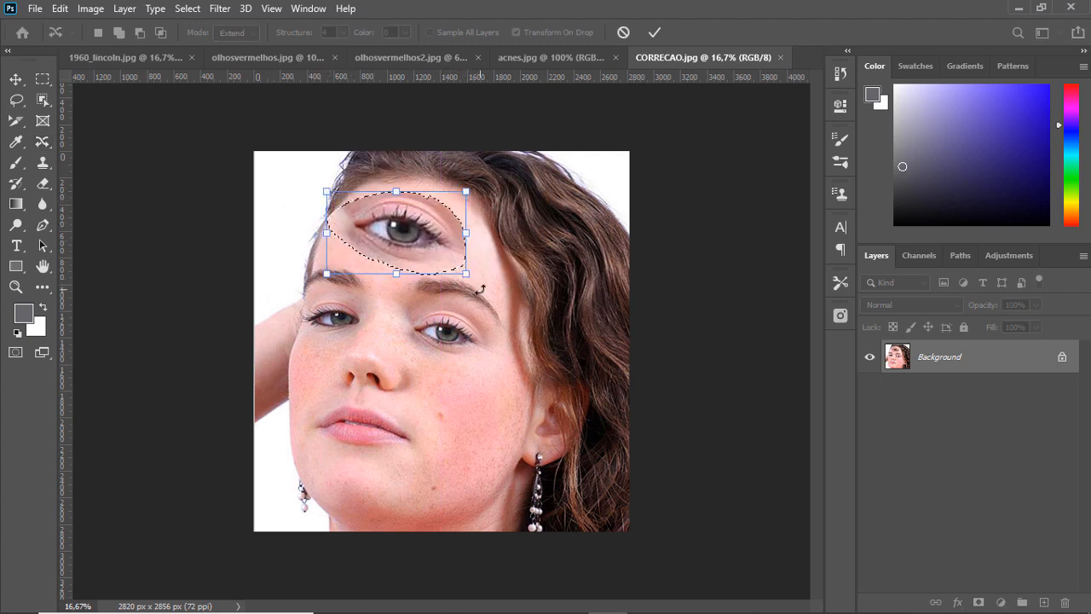
left_click_drag(466, 274, 477, 279)
left_click_drag(498, 188, 472, 166)
left_click(654, 36)
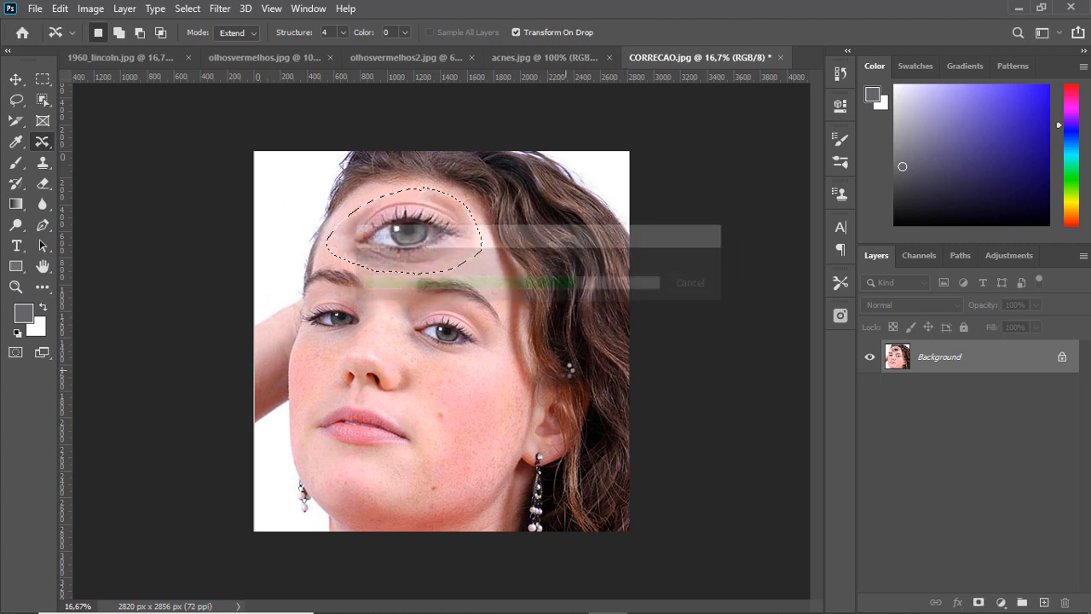
key("ctrl+d")
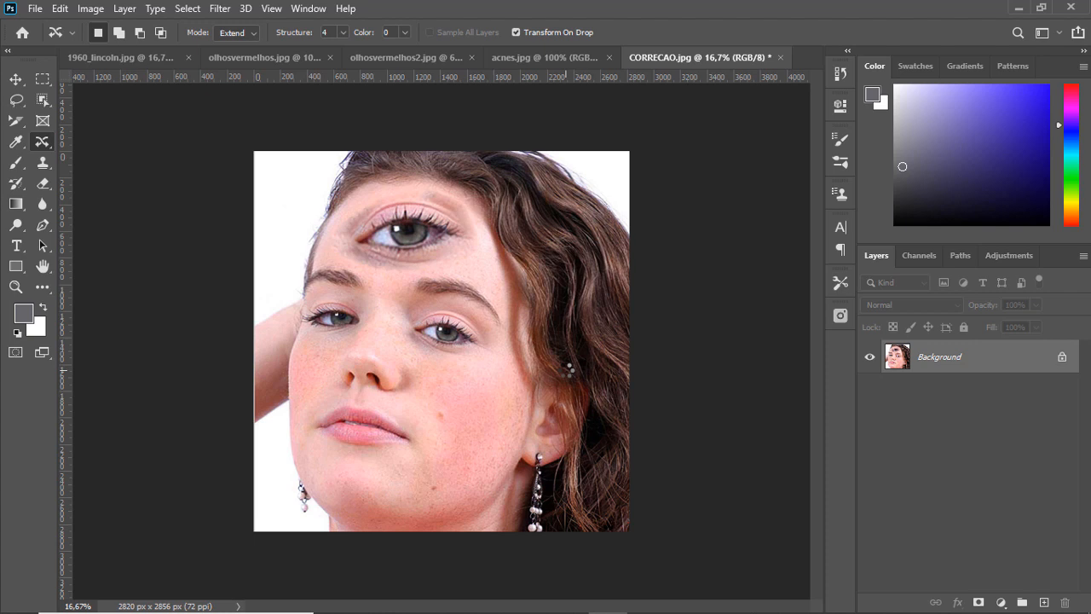
- Close CORRECAO.jpg without saving, and also close acnes.jpg and 1960_lincoln.jpg
right_click(48, 146)
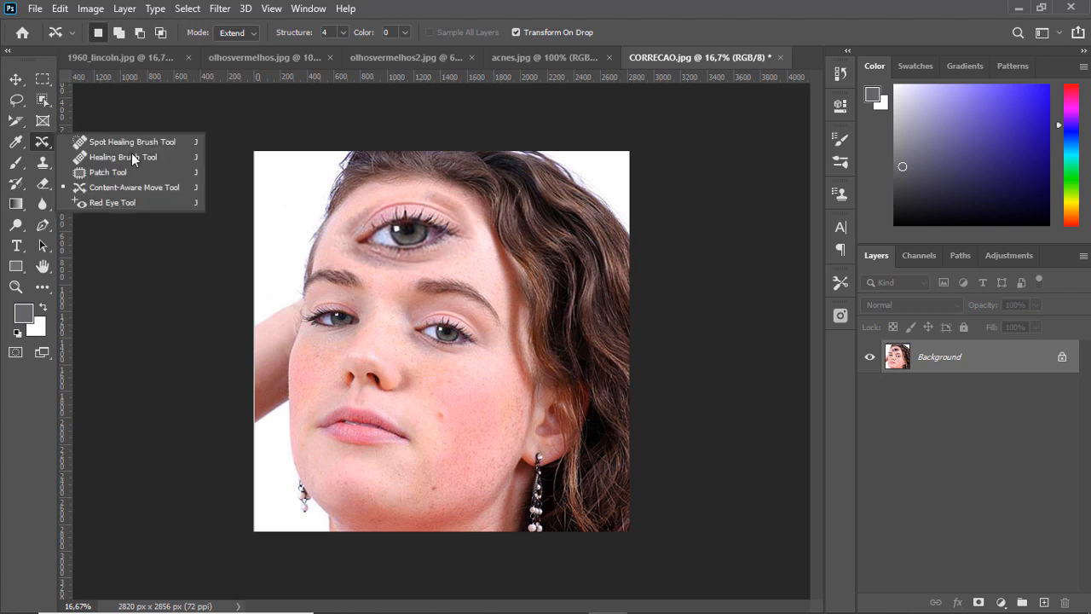
left_click(780, 57)
left_click(780, 58)
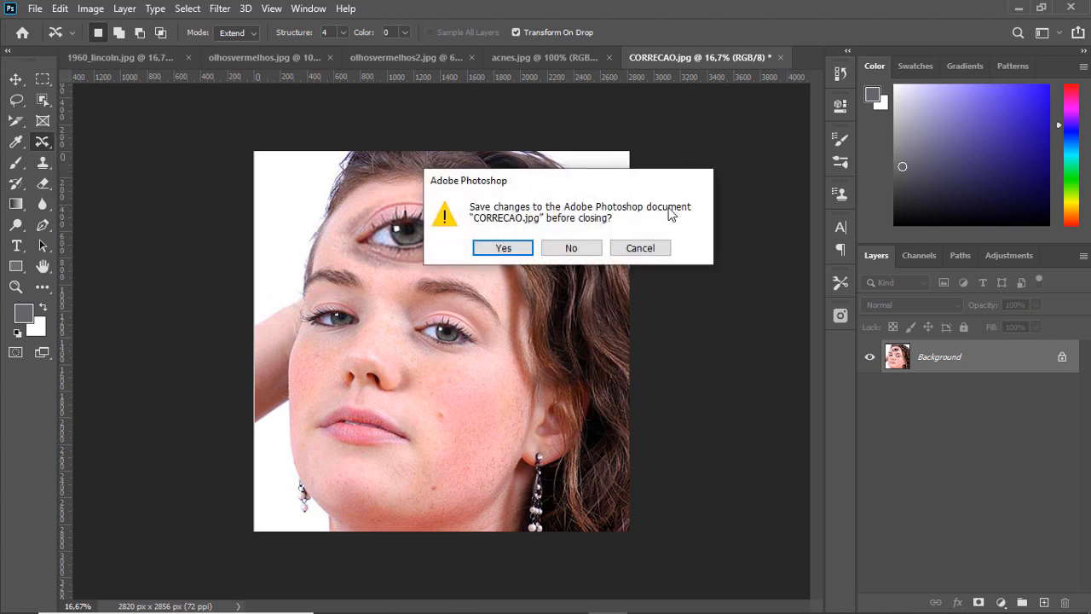
left_click(568, 247)
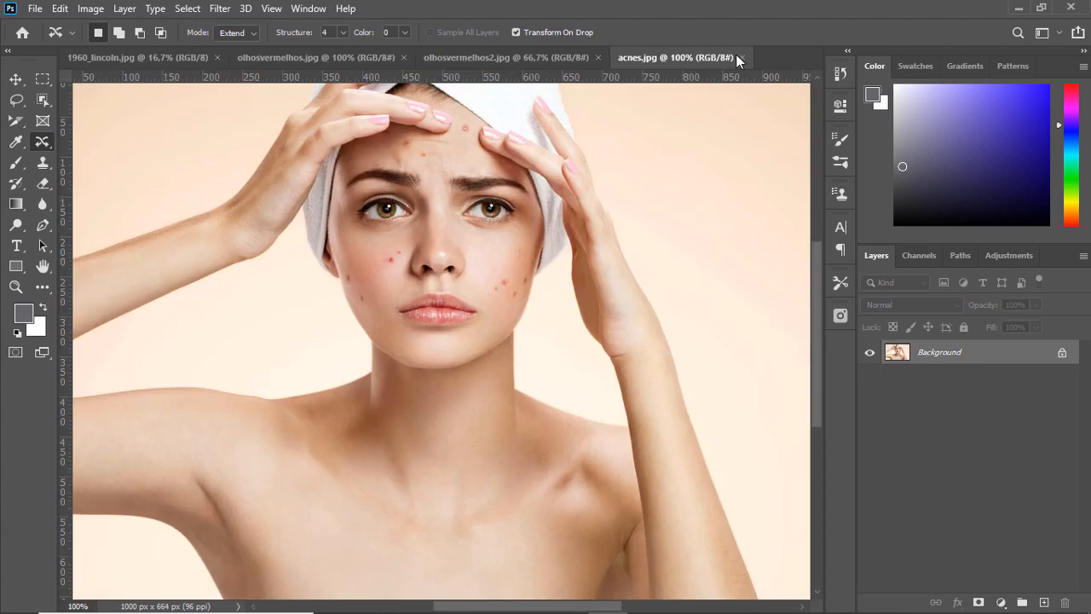
left_click(740, 57)
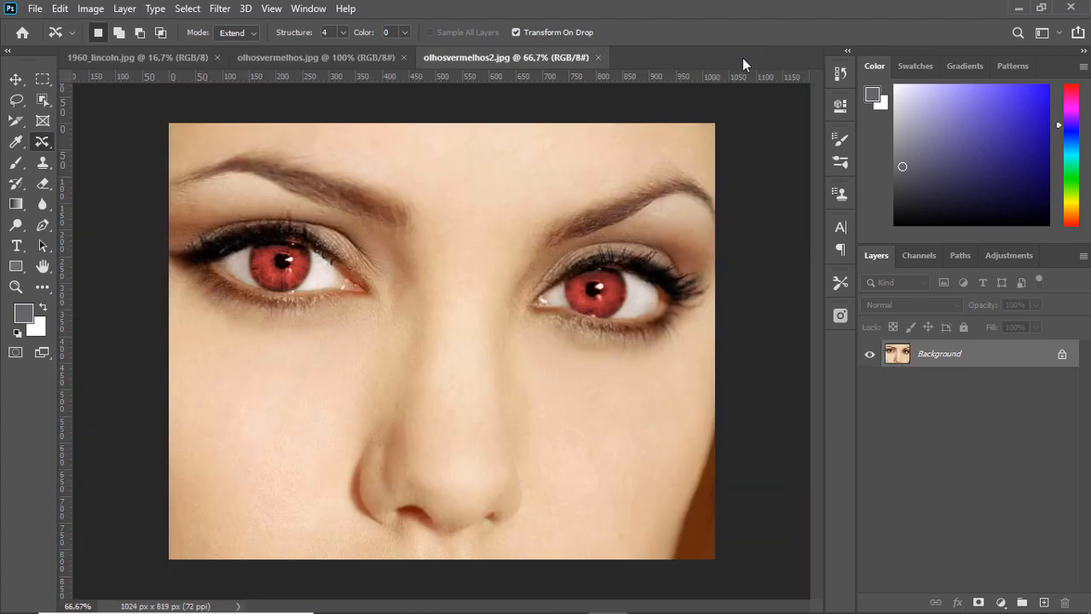
left_click(317, 55)
left_click(179, 56)
left_click(217, 57)
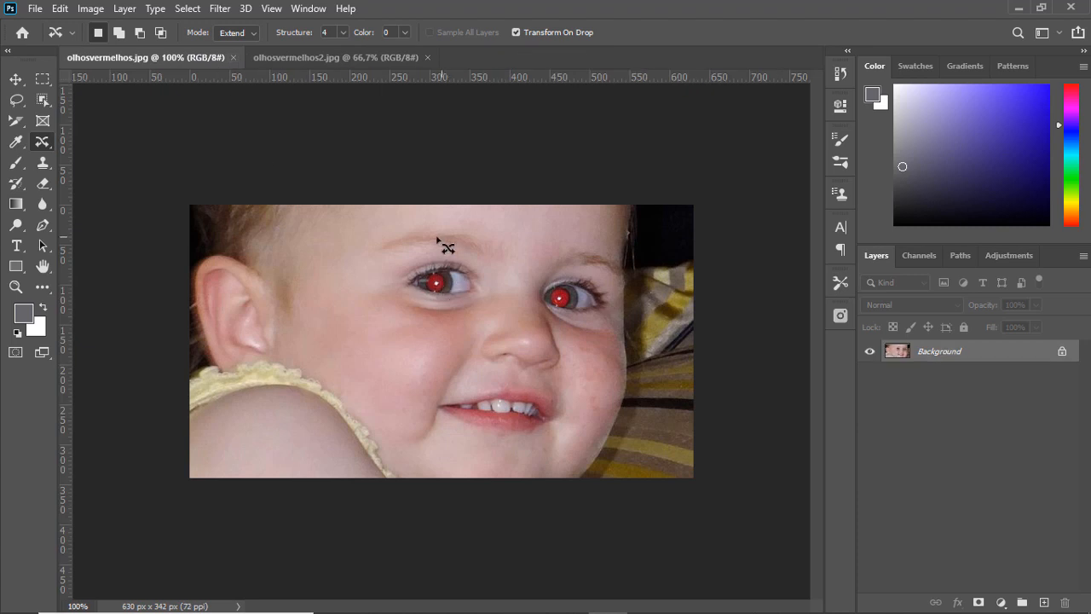
- Correct both of the baby's pupils with the Red Eye tool, and close olhosvermelhos.jpg without saving
right_click(44, 138)
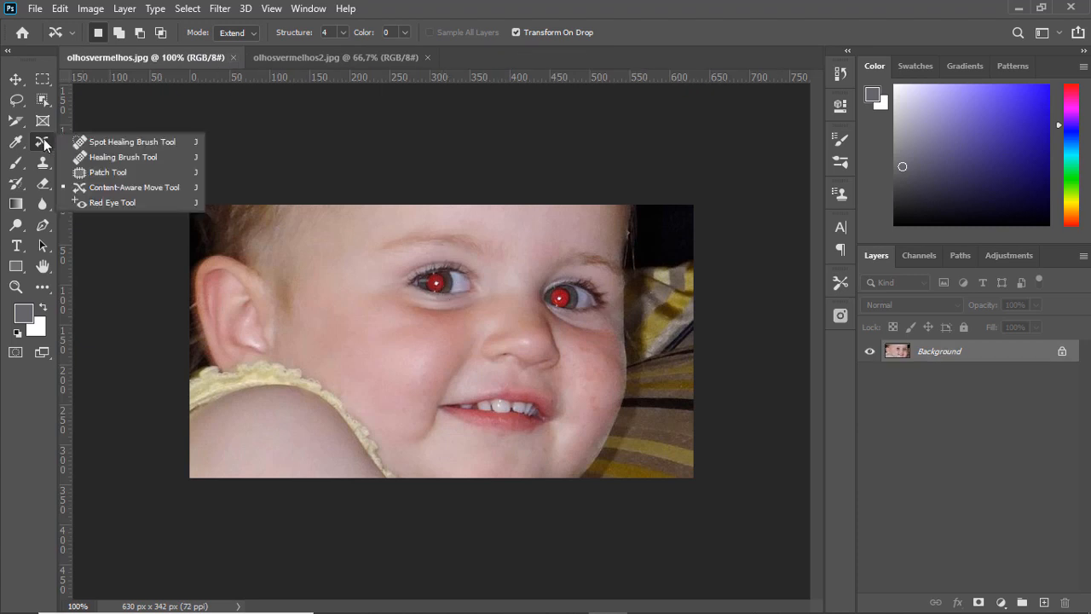
left_click(87, 203)
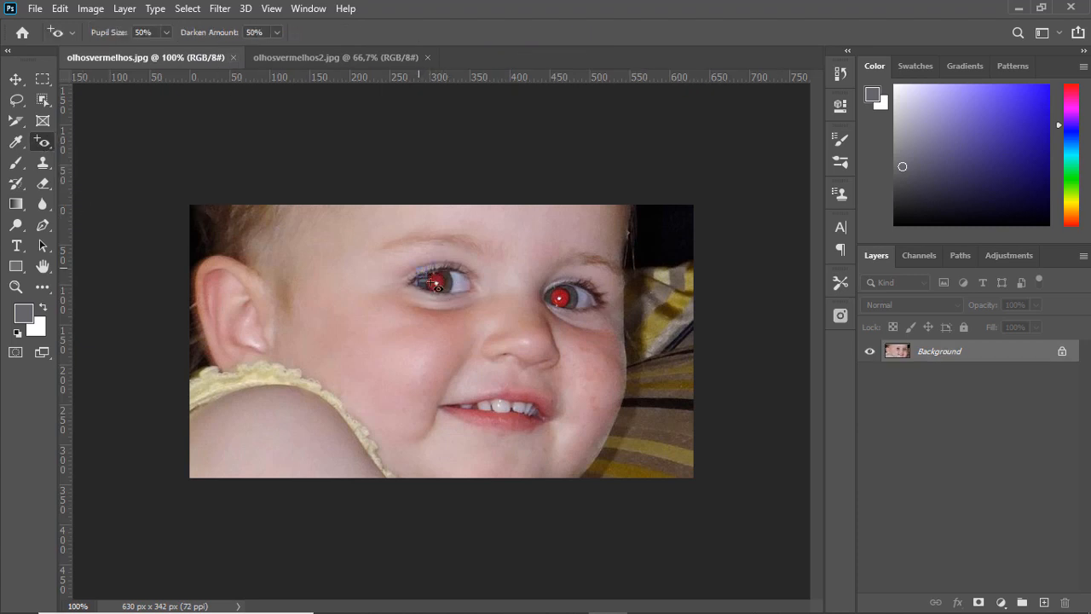
left_click_drag(455, 300, 455, 301)
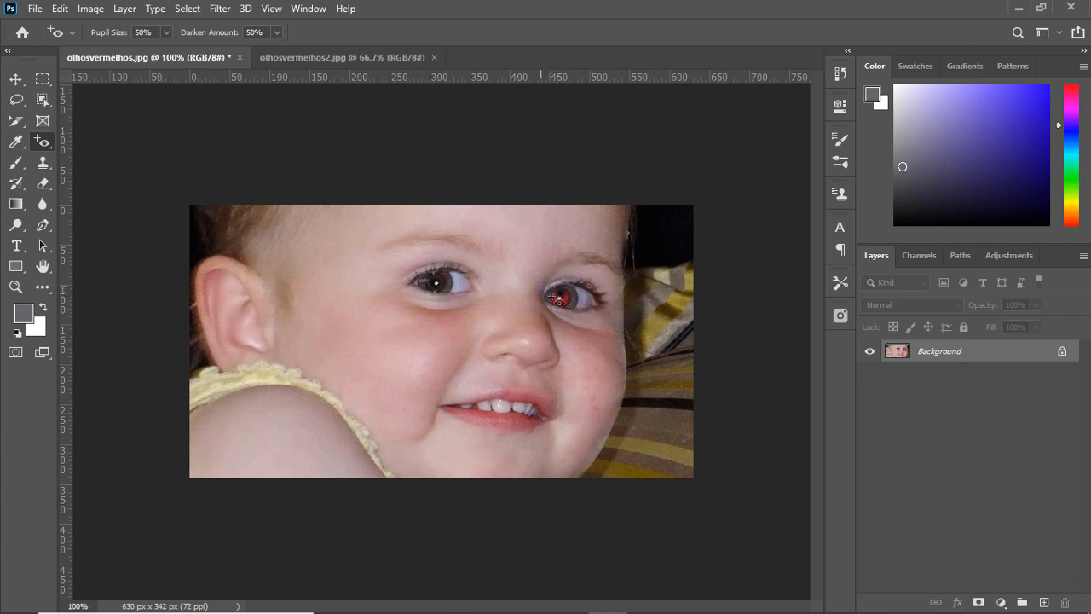
mouse_move(574, 322)
left_mouse_down()
mouse_move(571, 304)
mouse_move(558, 307)
mouse_move(577, 307)
mouse_move(581, 323)
left_mouse_up()
left_click(240, 57)
left_click(564, 246)
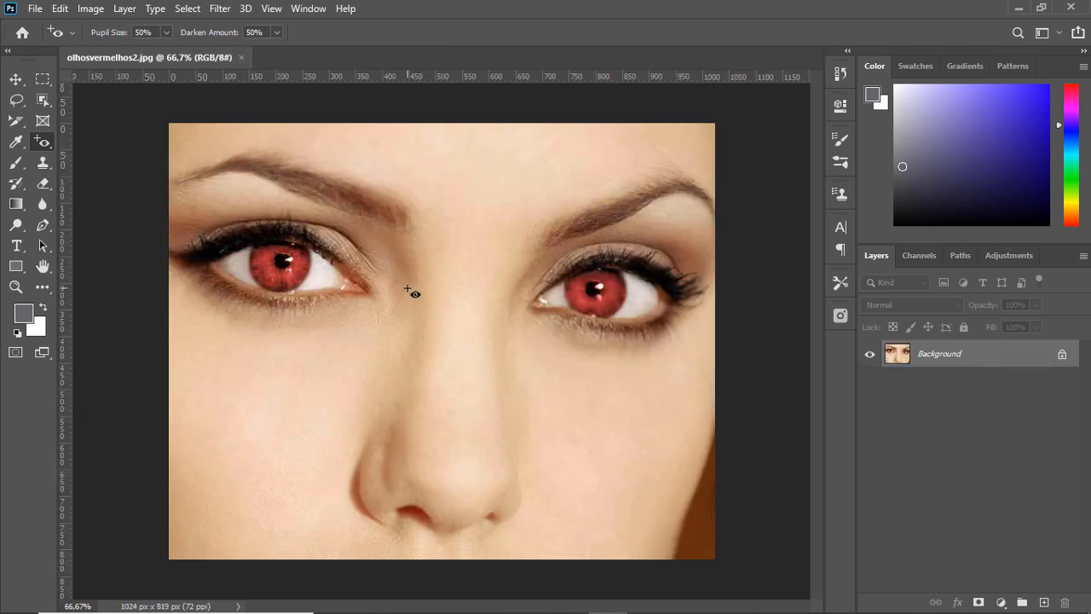
- Correct both of the woman's red irises with the Red Eye tool, and revert olhosvermelhos2.jpg to its saved version
left_click_drag(229, 224, 320, 300)
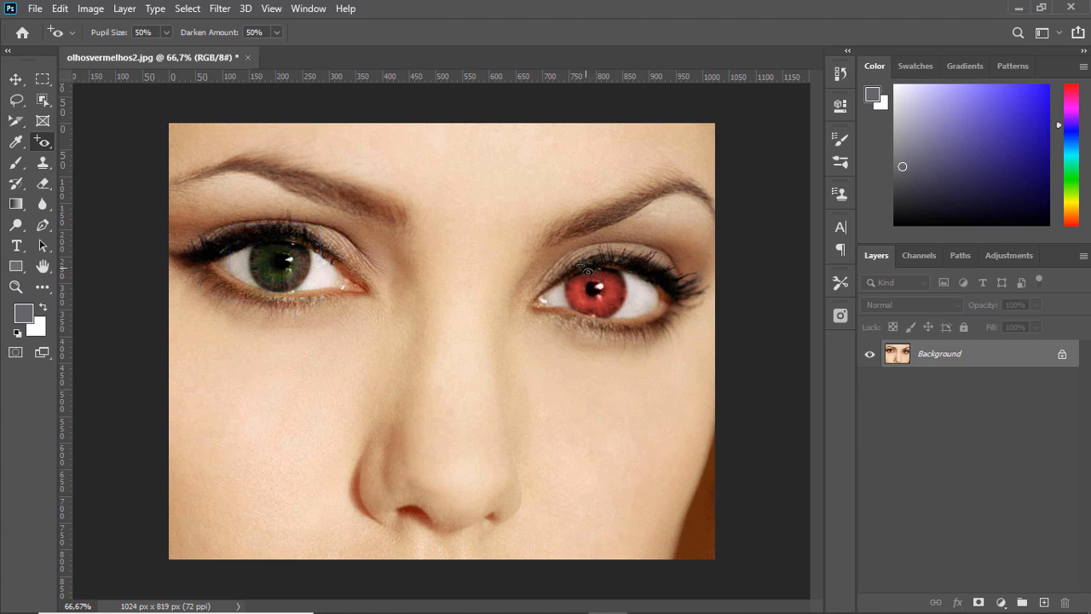
left_click_drag(560, 254, 638, 331)
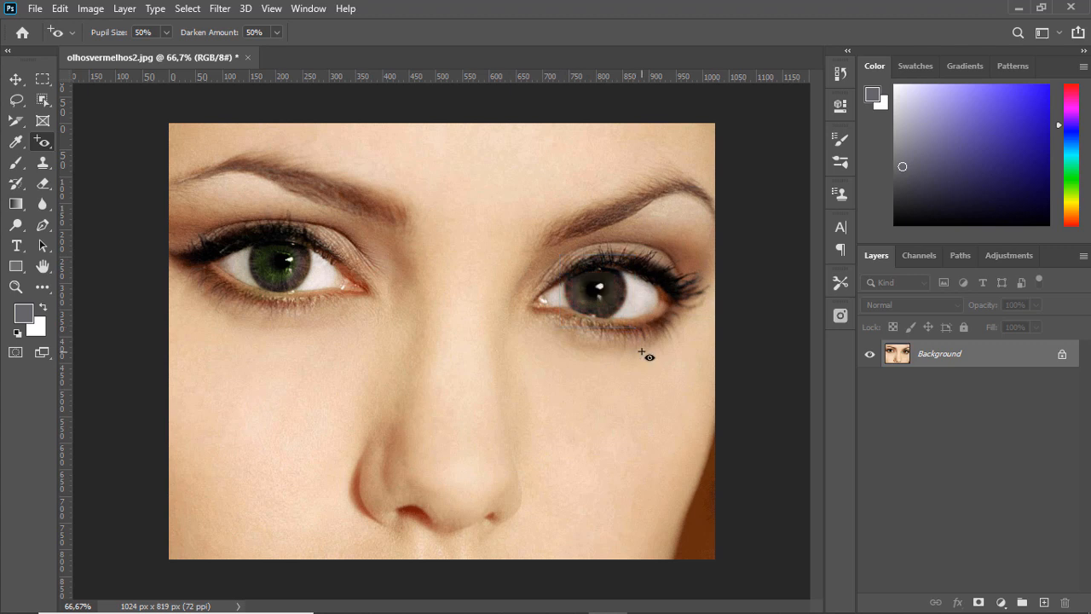
left_click_drag(556, 254, 636, 331)
left_click(37, 10)
left_click(90, 217)
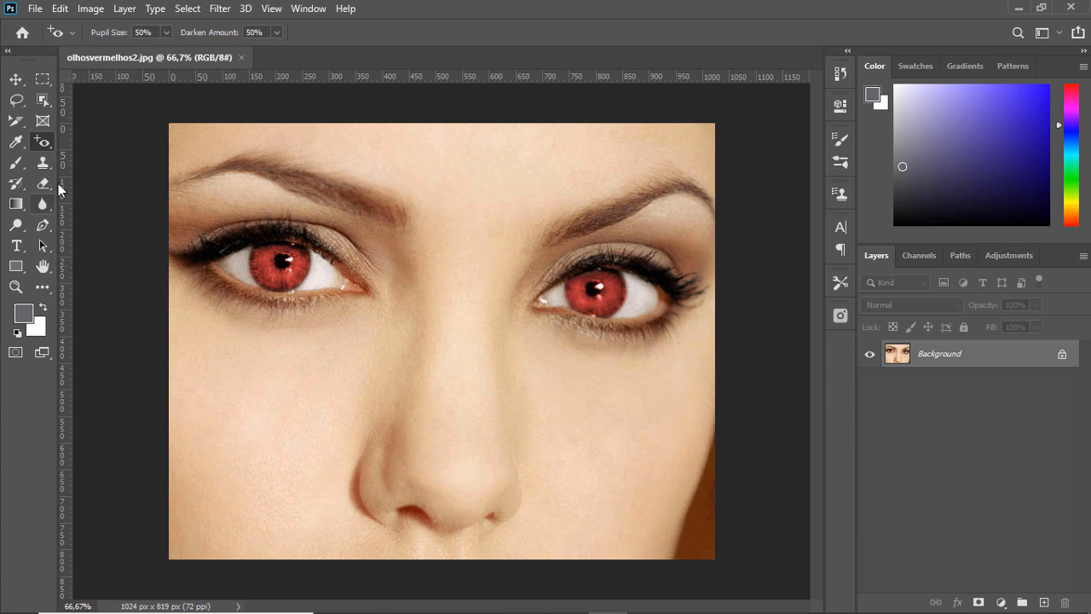
- Restore the Spot Healing Brush as the current healing tool, and switch to the Move tool
right_click(51, 147)
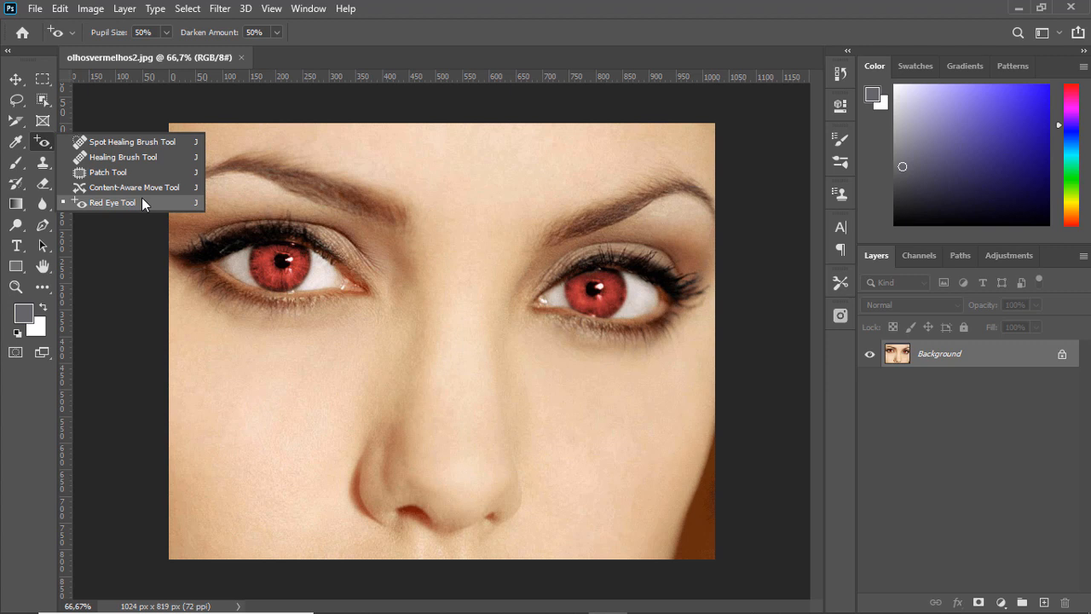
left_click(119, 142)
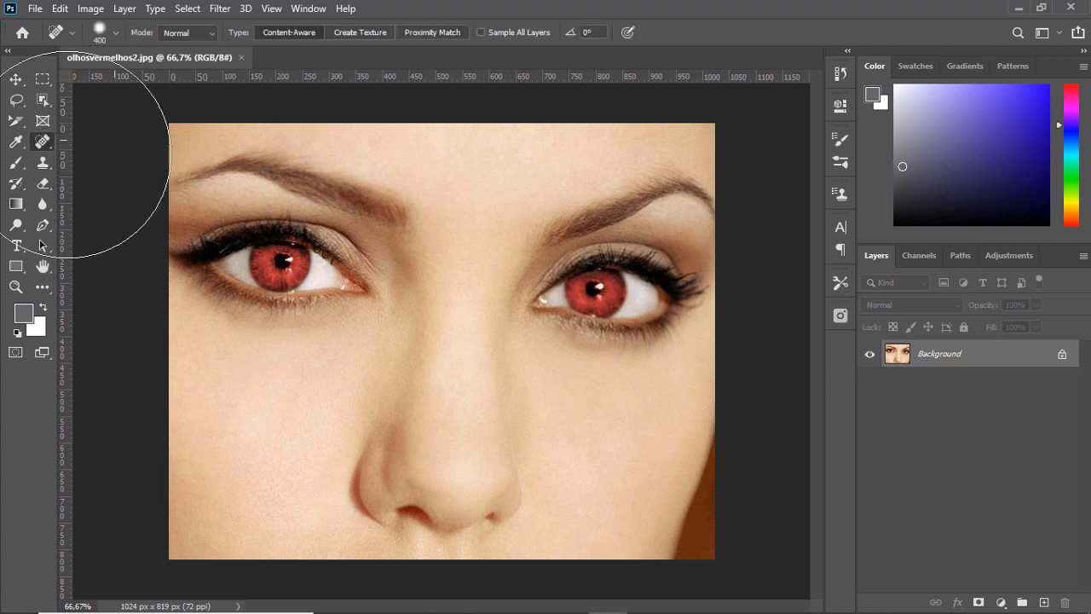
left_click(17, 79)
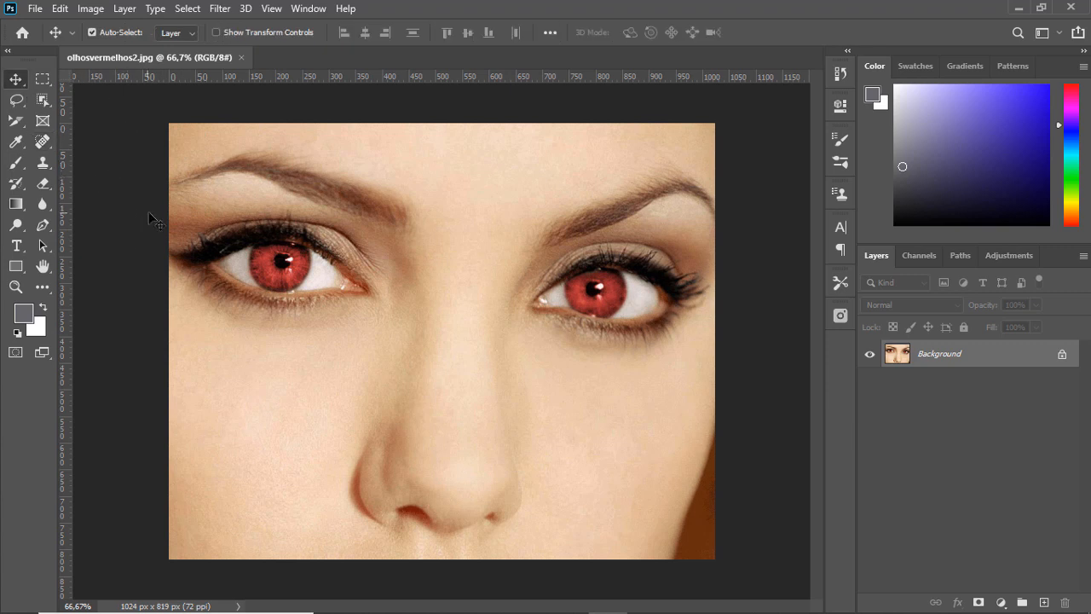